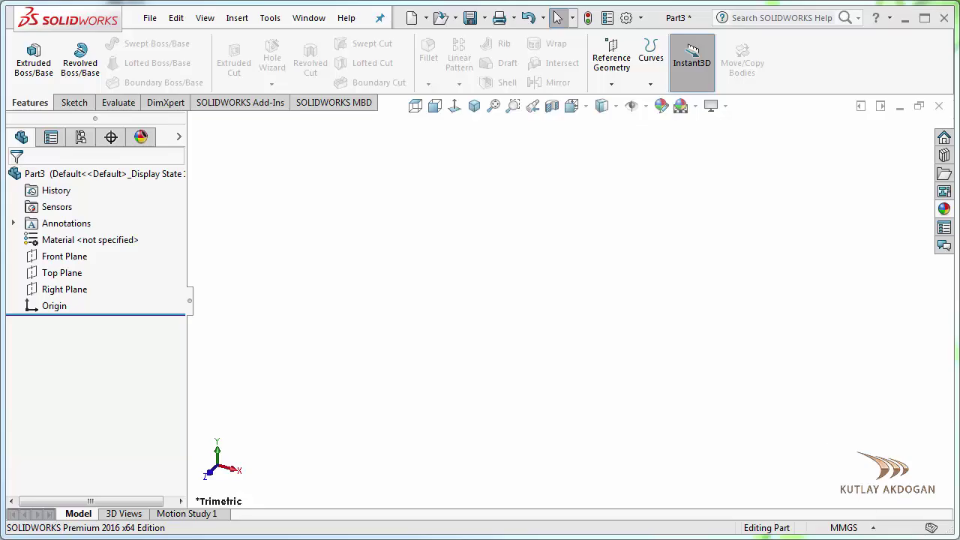
- Switch to the PY.PDF drawing in Adobe Acrobat to use it as reference
key(alt+Tab)
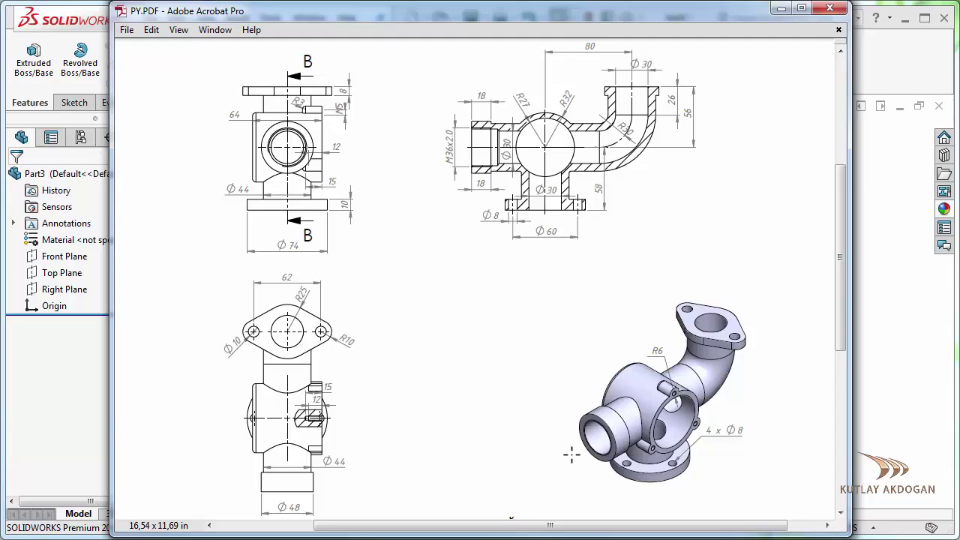
- Minimize the Acrobat window to return to the empty SOLIDWORKS Part3
mouse_move(660, 411)
mouse_down()
mouse_move(716, 497)
mouse_move(645, 414)
mouse_up()
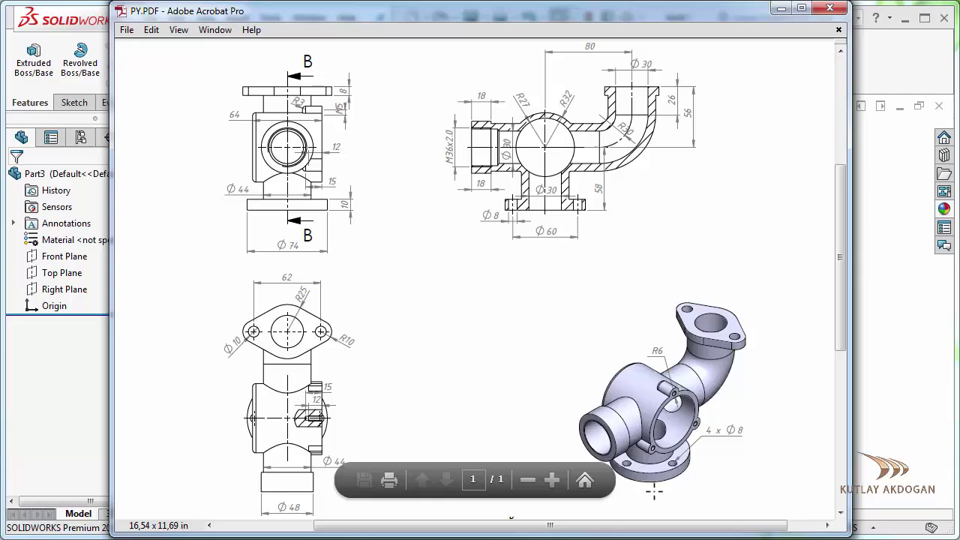
mouse_move(289, 210)
mouse_down()
mouse_move(277, 276)
mouse_move(289, 210)
mouse_move(312, 215)
mouse_up()
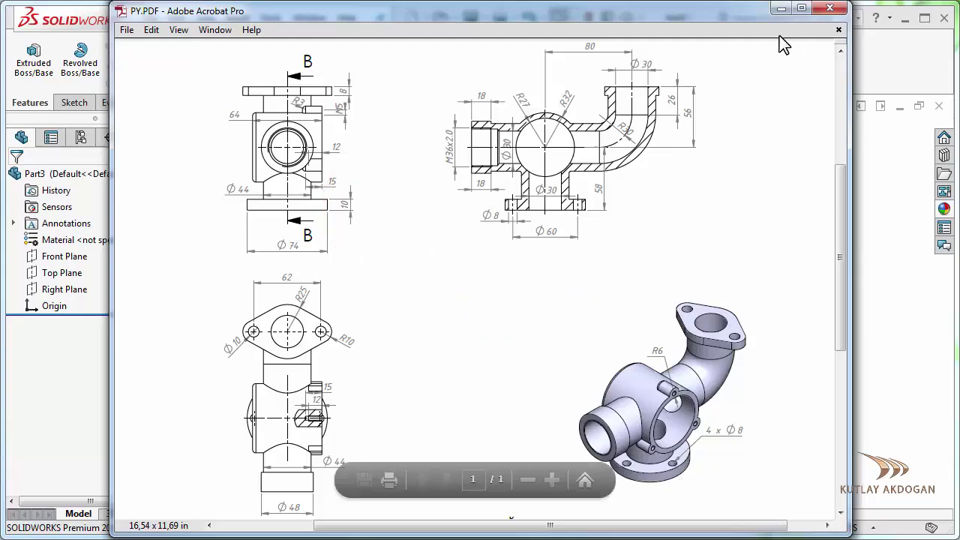
click(780, 9)
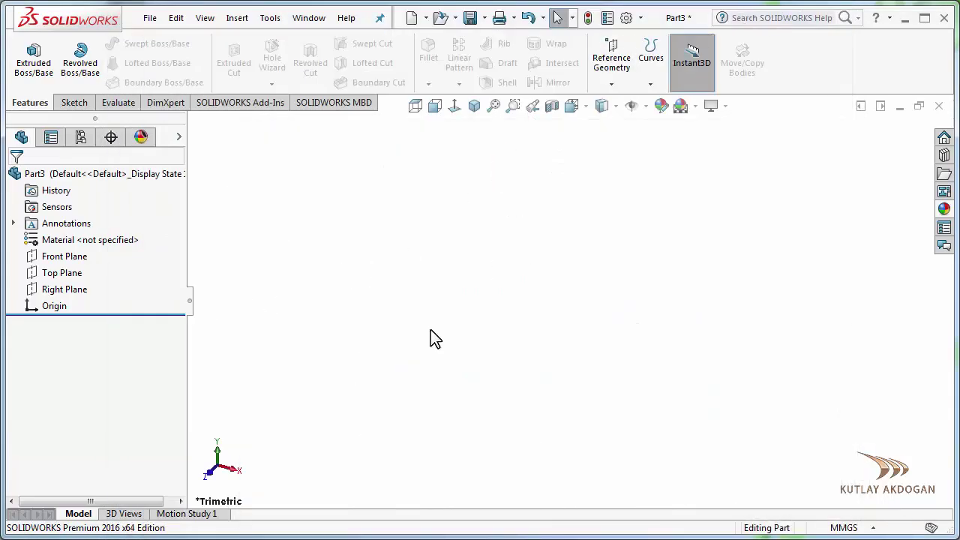
- Sketch an origin-centred circle on the Top Plane and dimension it to Ø74 mm
click(73, 278)
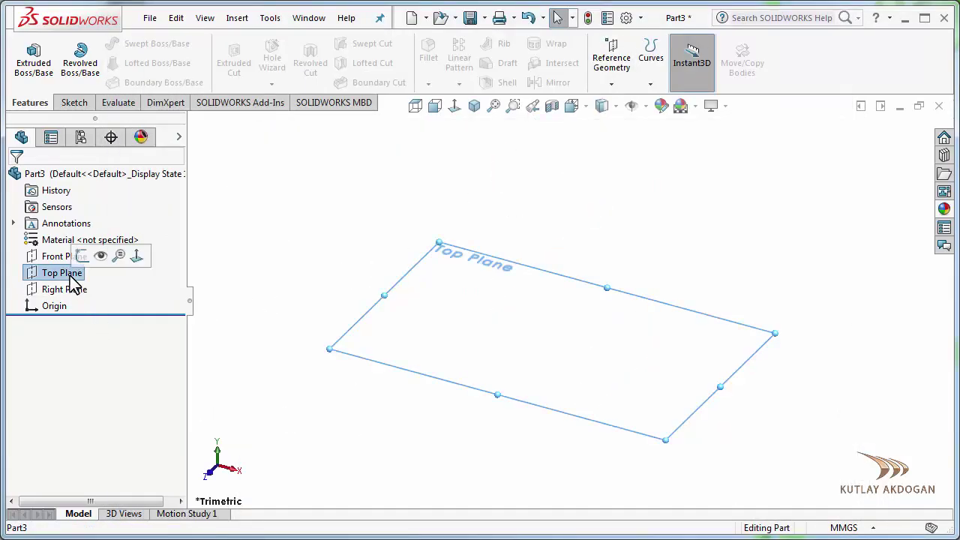
click(81, 256)
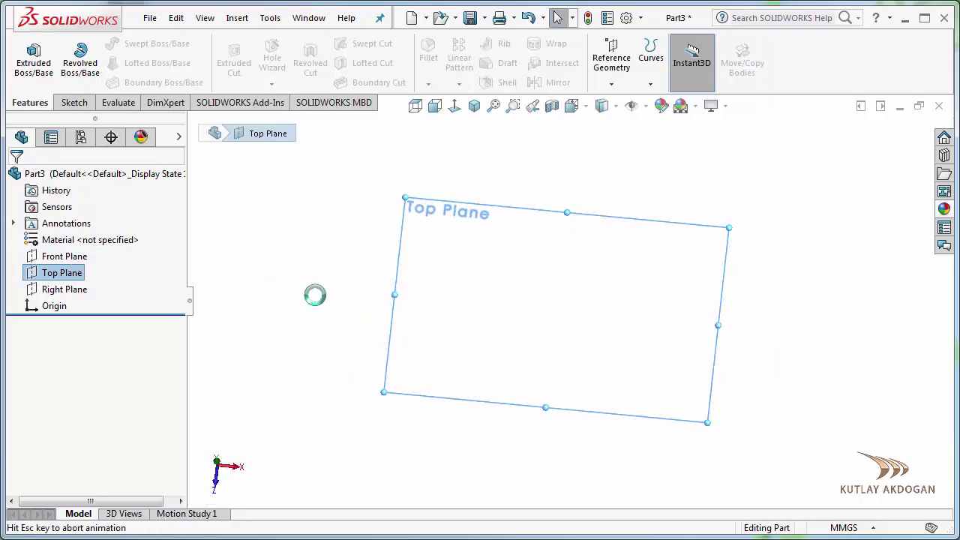
click(134, 43)
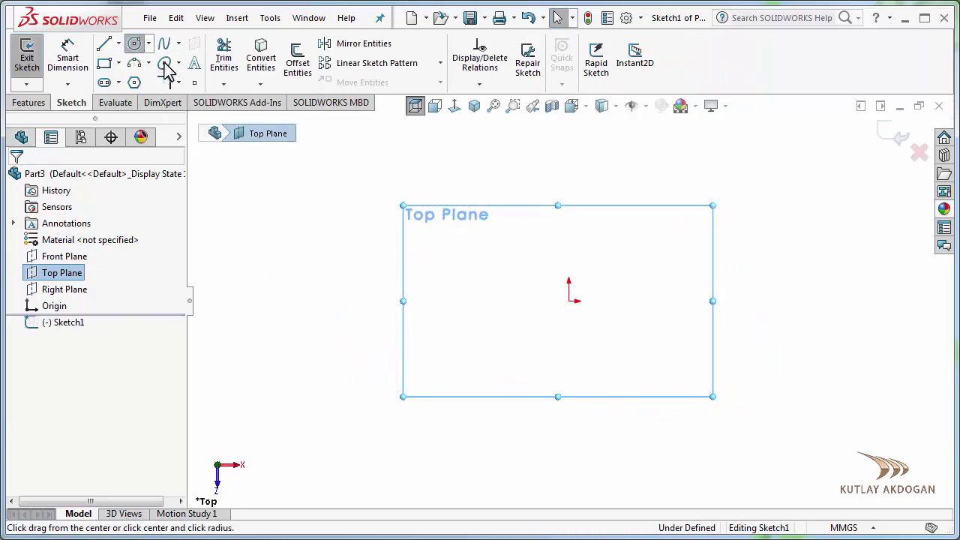
click(569, 301)
click(568, 411)
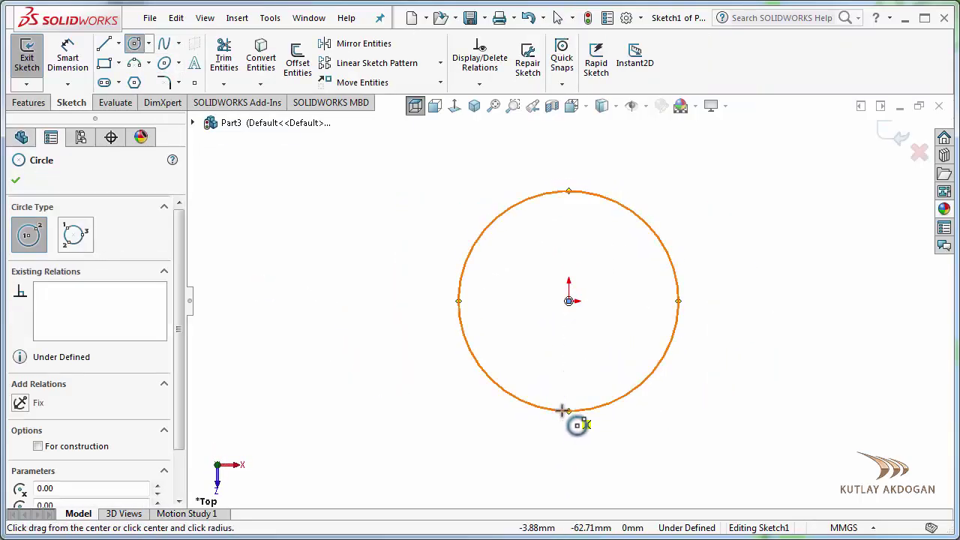
click(68, 60)
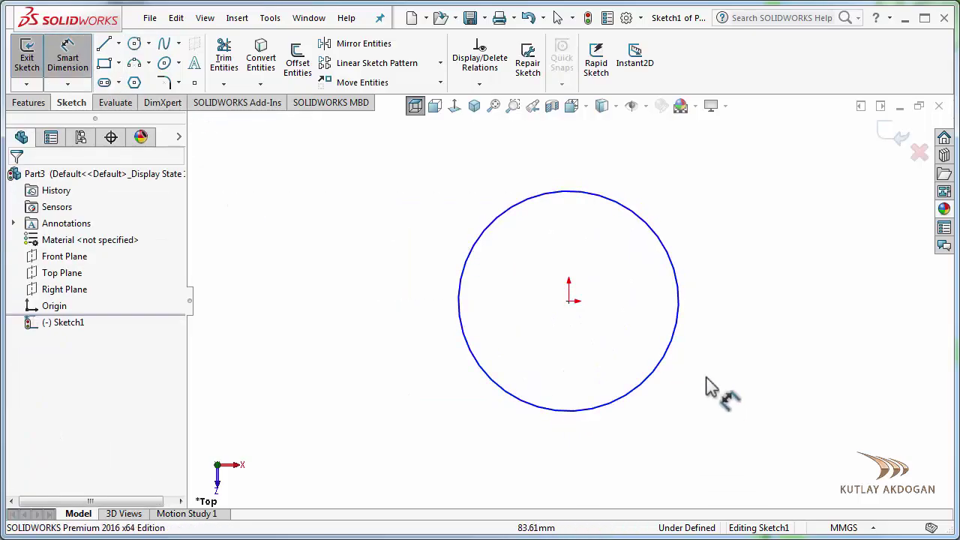
click(676, 347)
click(782, 318)
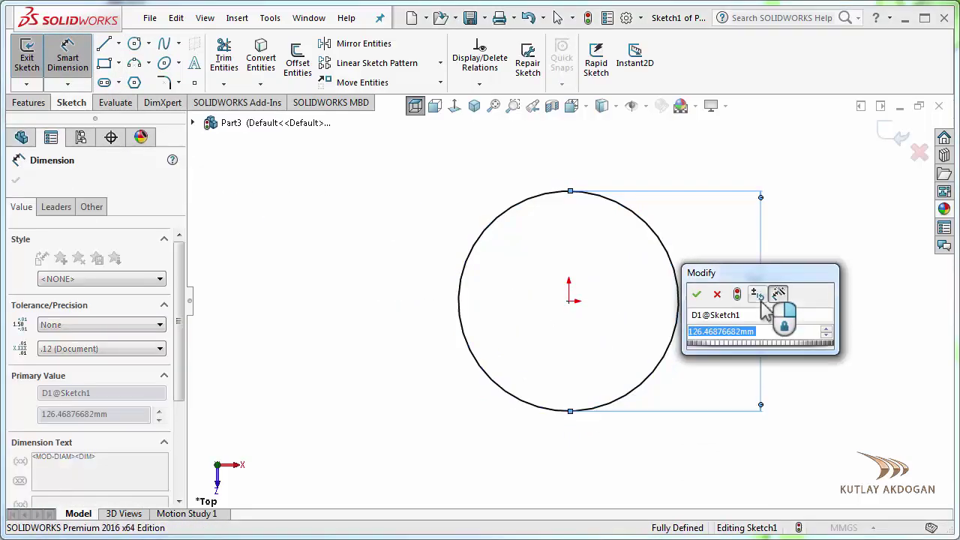
text(74)
key(Return)
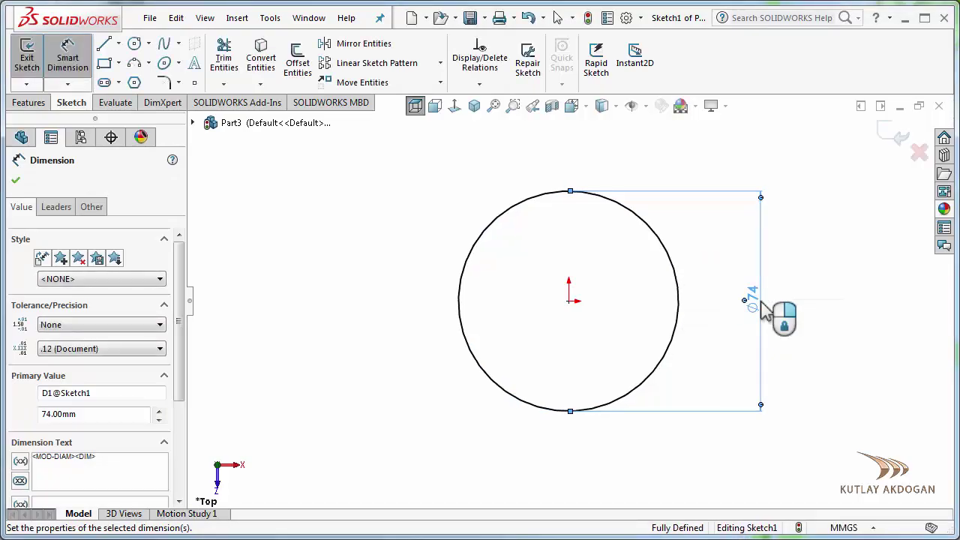
click(34, 103)
- Extrude the Ø74 circle 10 mm Blind as Boss-Extrude1, then check the PDF drawing
click(30, 61)
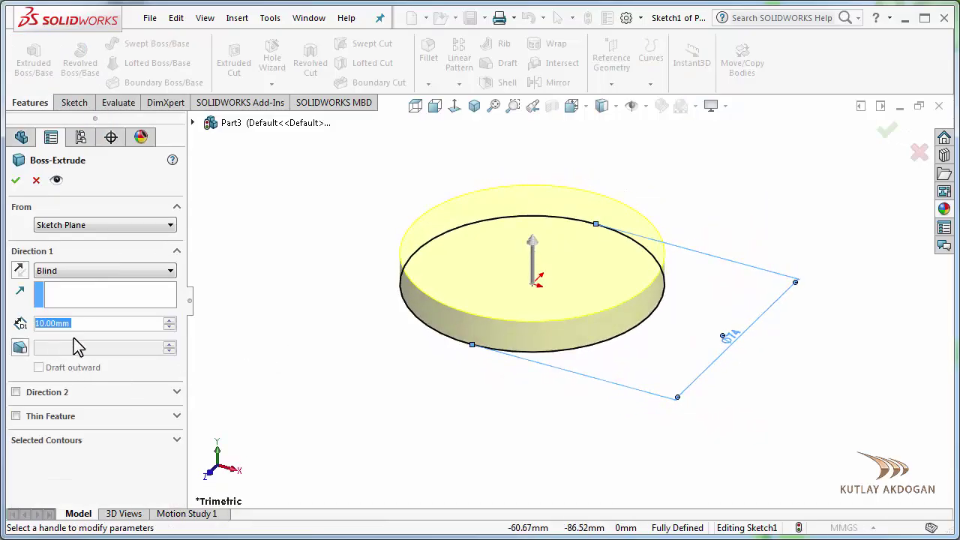
click(16, 180)
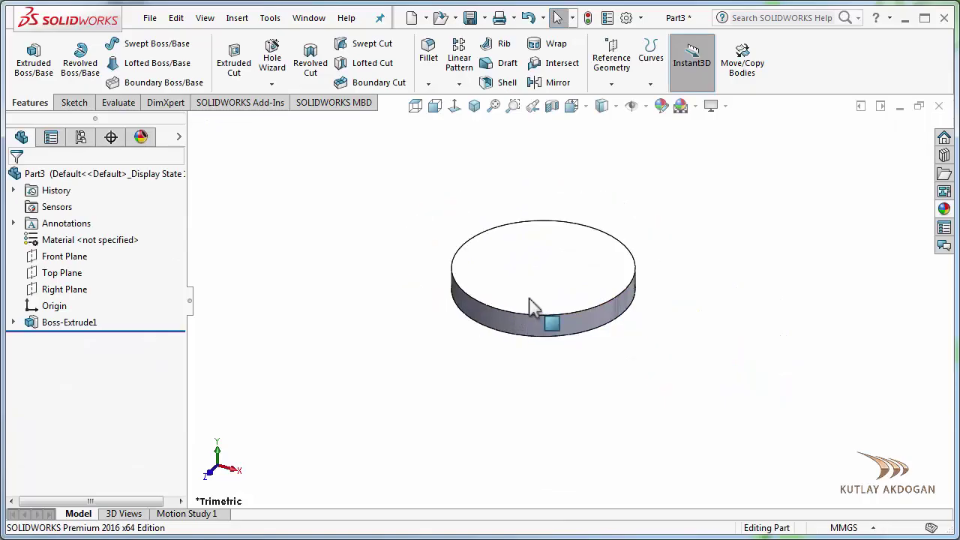
scroll(540, 293, down, 2)
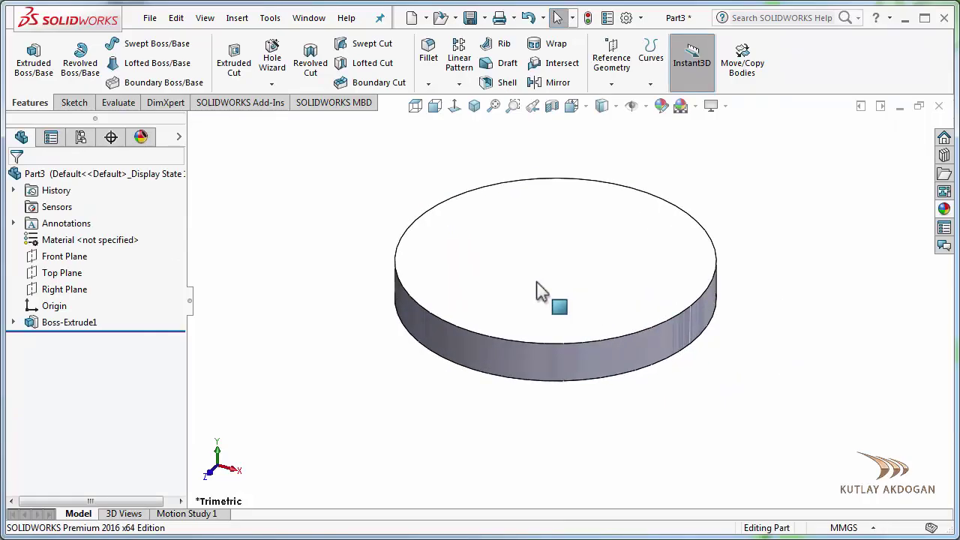
key(alt+Tab)
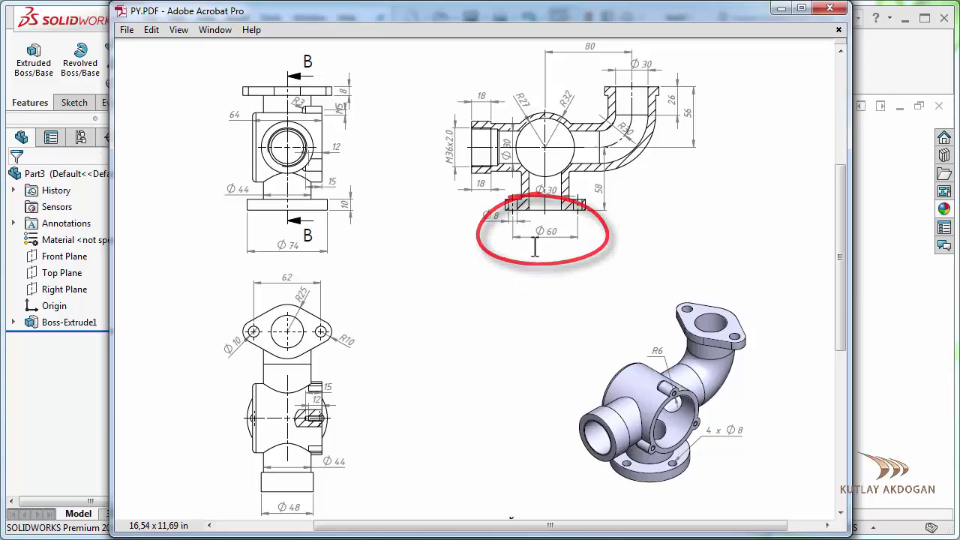
click(780, 8)
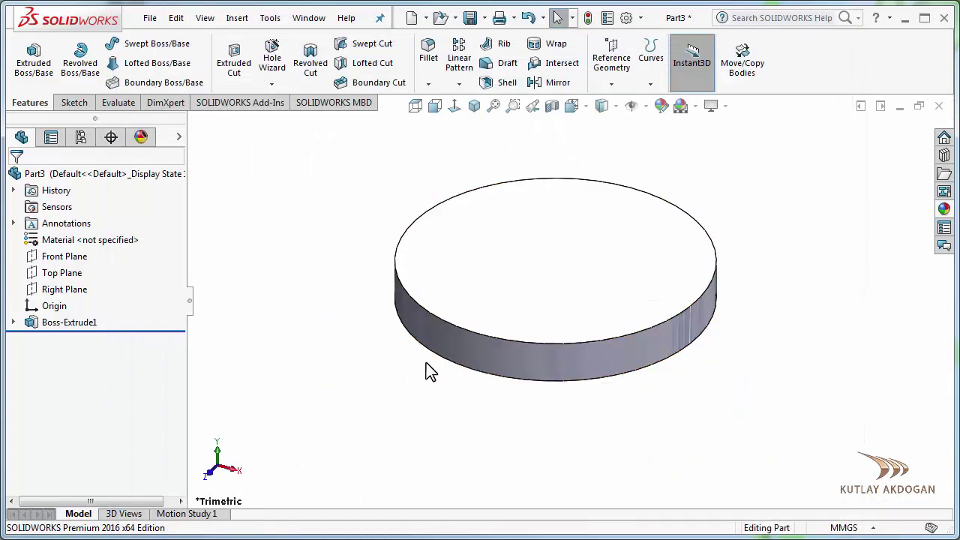
- Sketch an origin-centred circle on the disc's top face as construction geometry
click(576, 255)
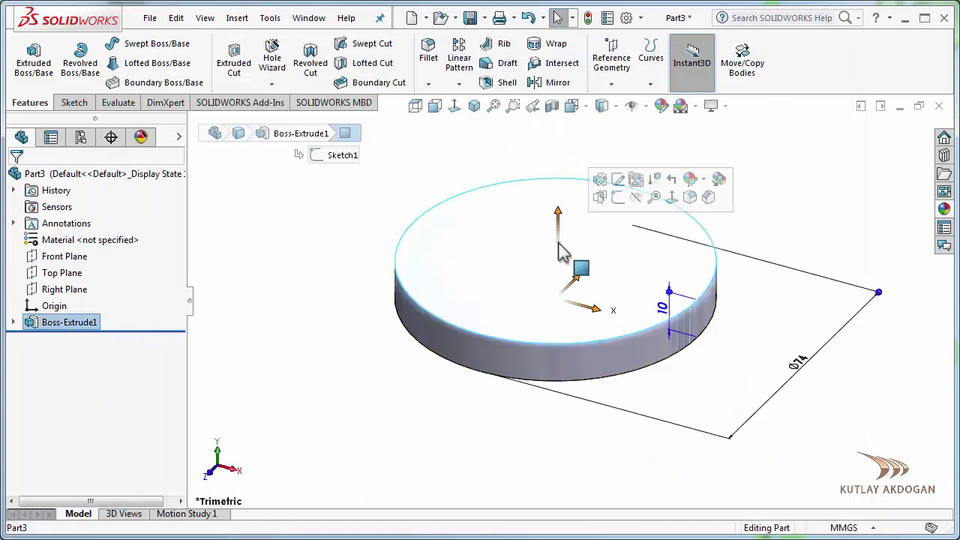
click(624, 198)
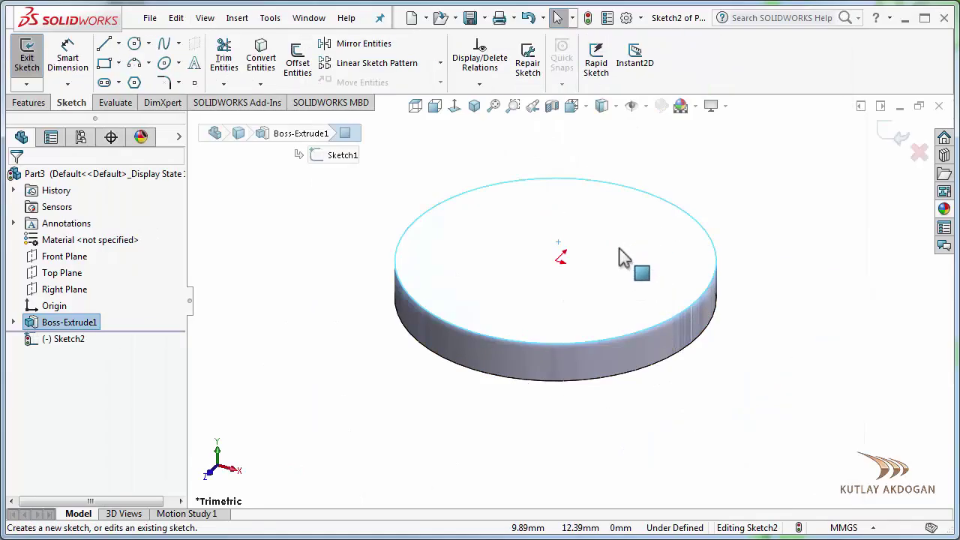
click(455, 106)
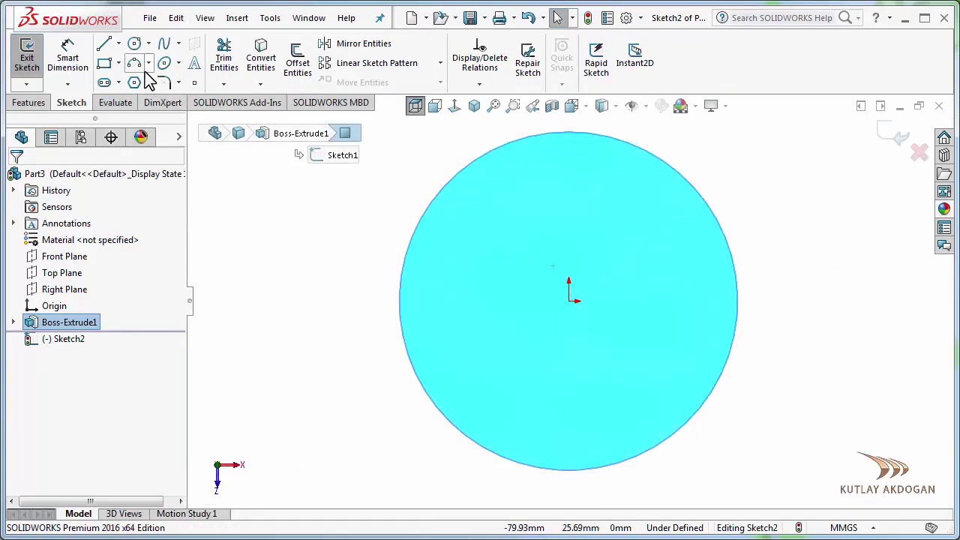
click(133, 44)
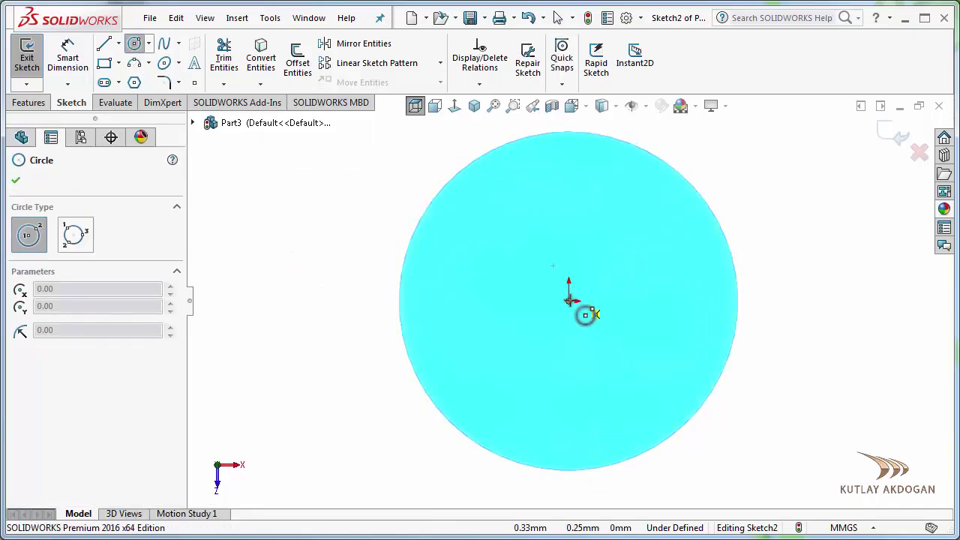
click(569, 301)
click(569, 437)
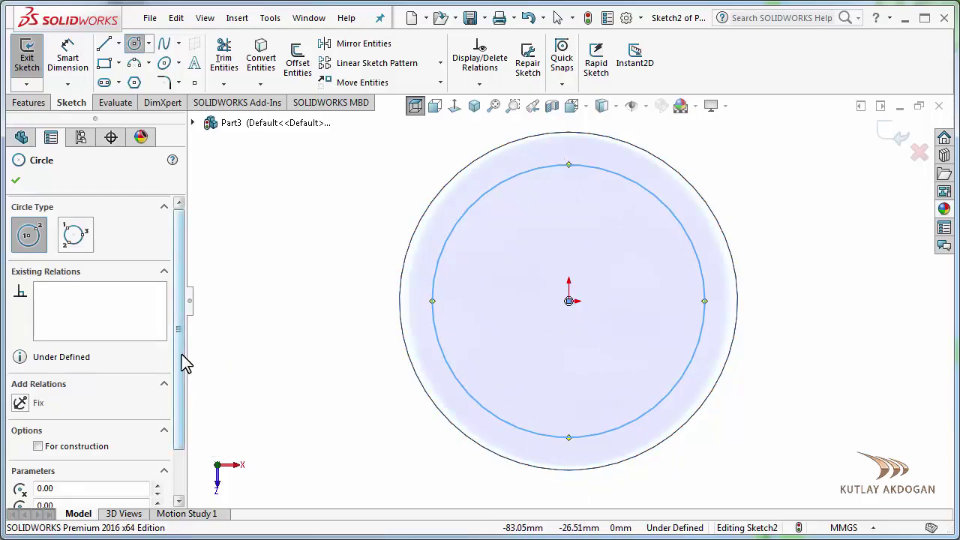
scroll(184, 375, down, 2)
scroll(191, 411, down, 1)
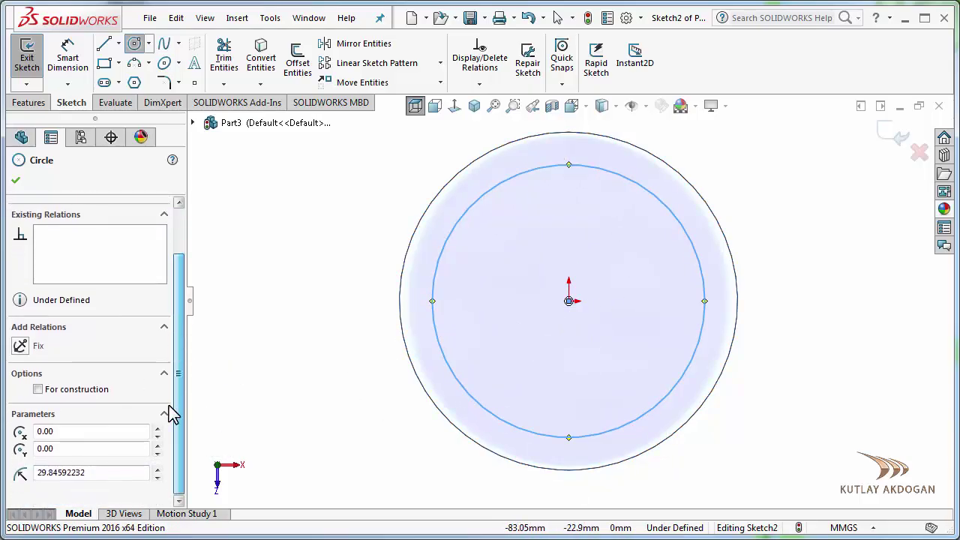
click(38, 390)
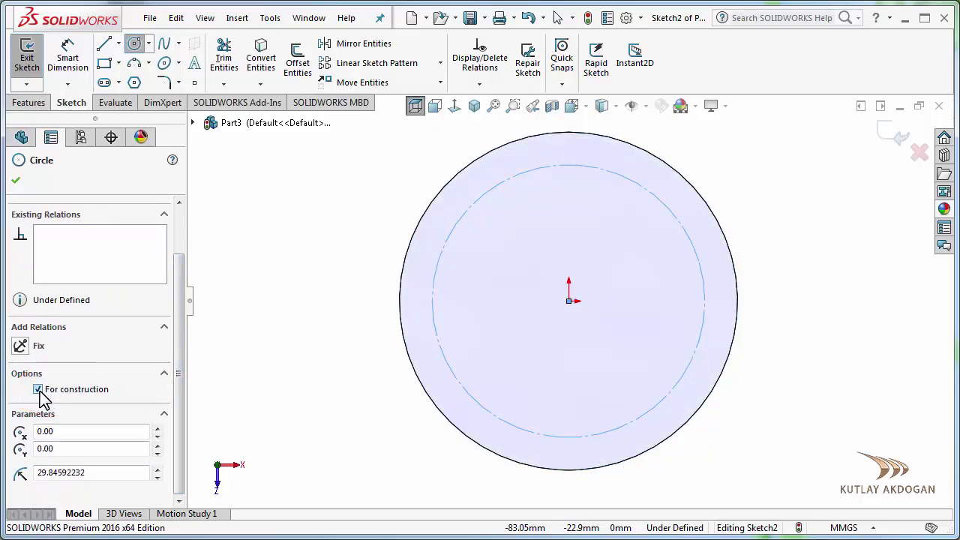
click(17, 182)
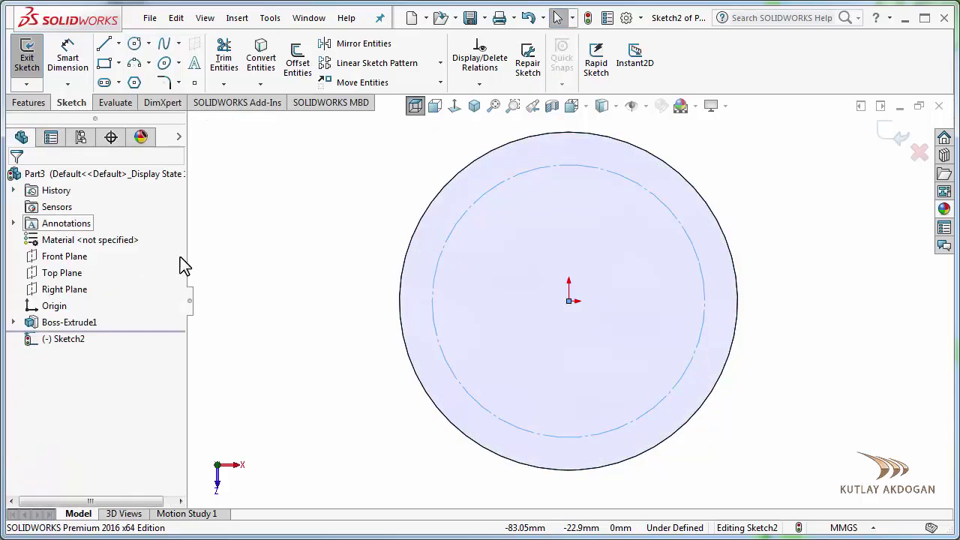
- Dimension the construction circle to Ø60 mm
click(75, 71)
click(665, 396)
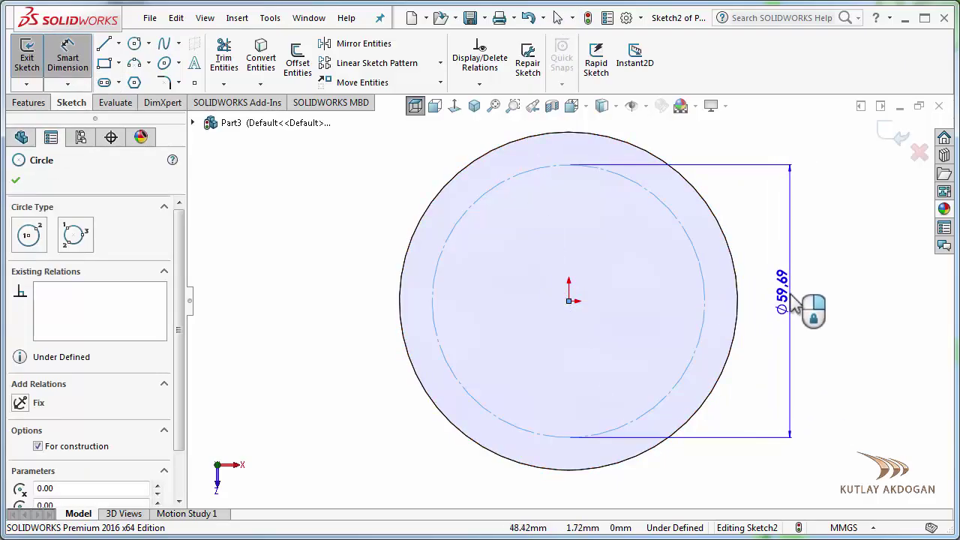
click(791, 294)
text(60)
key(Return)
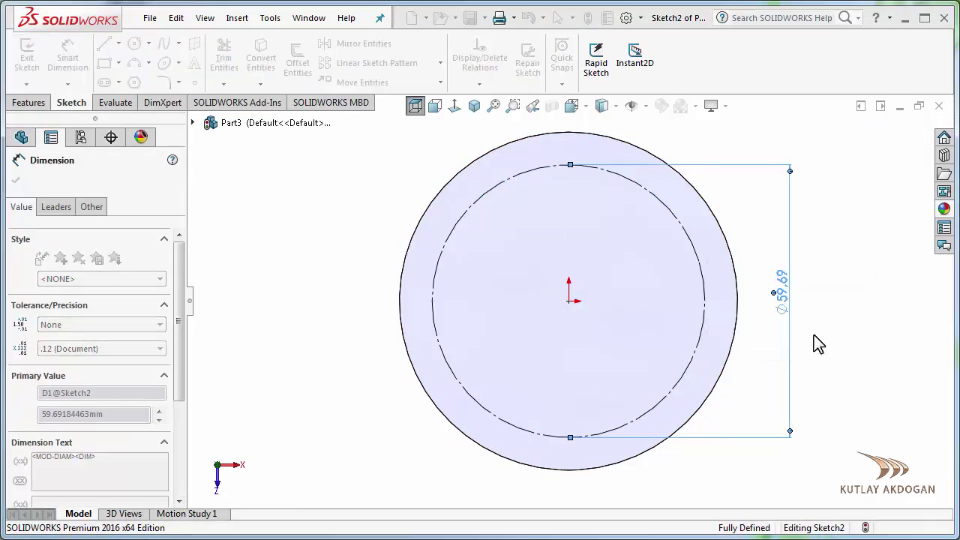
click(817, 347)
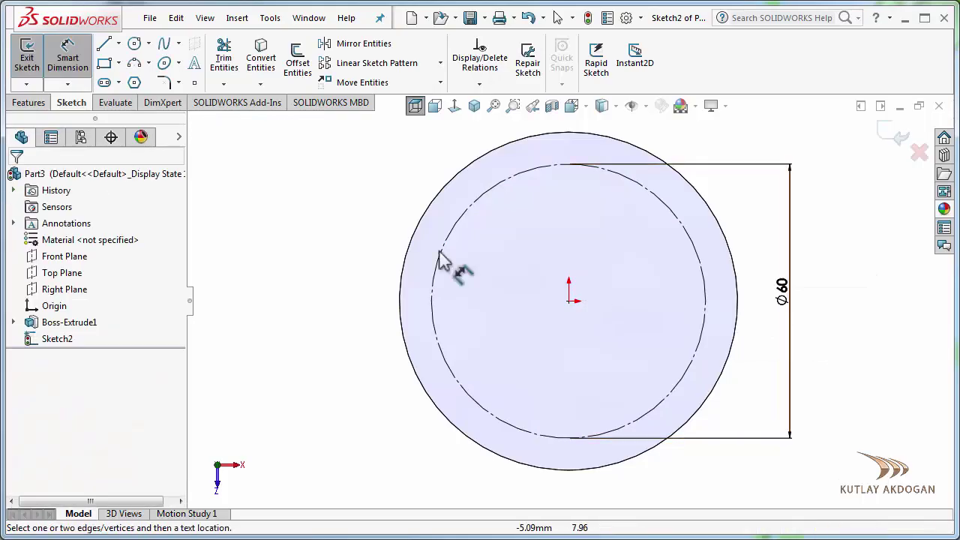
- Draw a small circle centred on the top point of the Ø60 construction circle
click(136, 44)
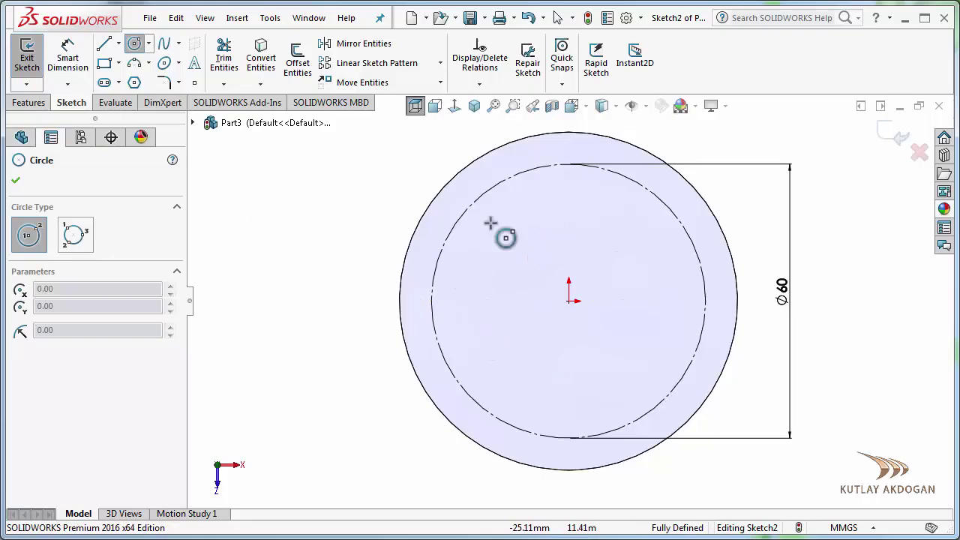
click(568, 164)
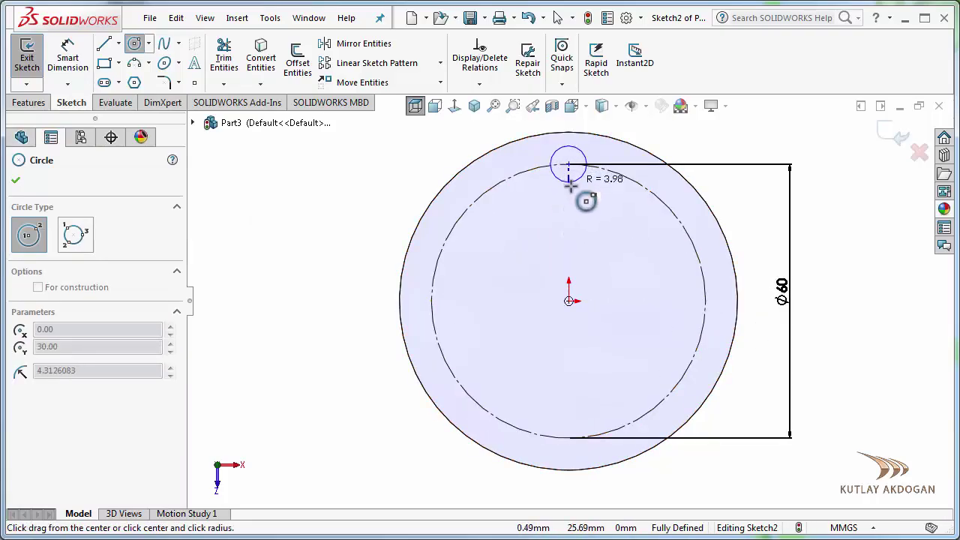
click(569, 188)
right_click(310, 180)
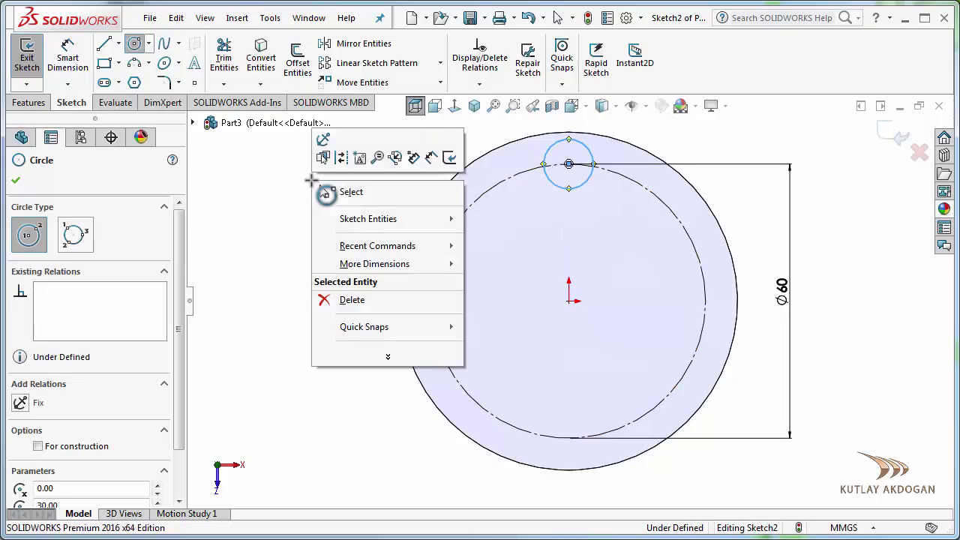
click(347, 190)
- Dimension the small circle to Ø8 mm and compare it with the PDF drawing
click(60, 56)
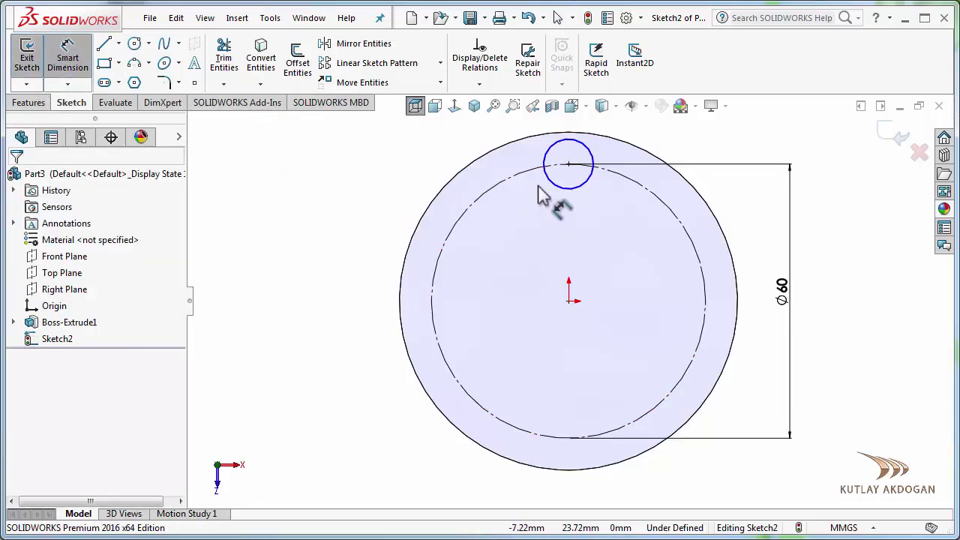
click(568, 188)
click(368, 191)
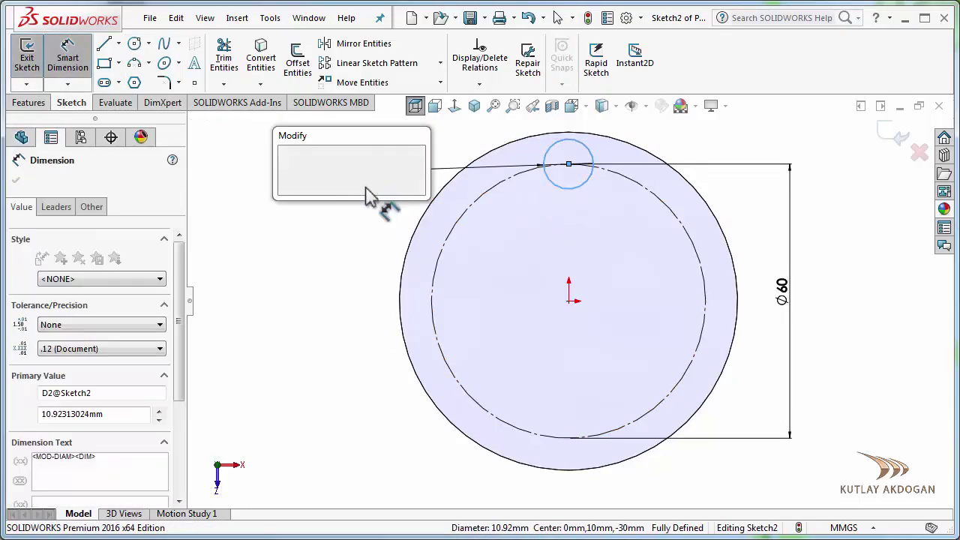
text(8)
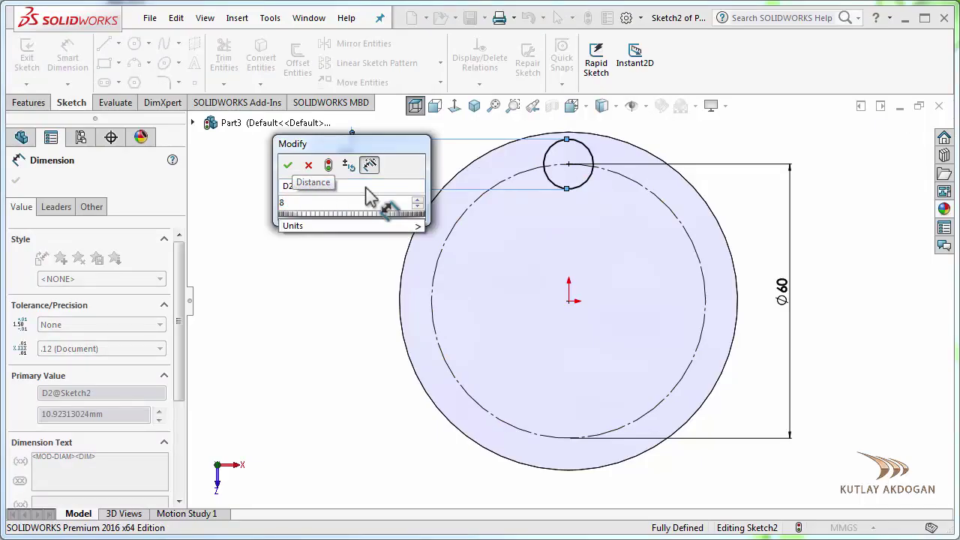
key(Return)
right_click(292, 223)
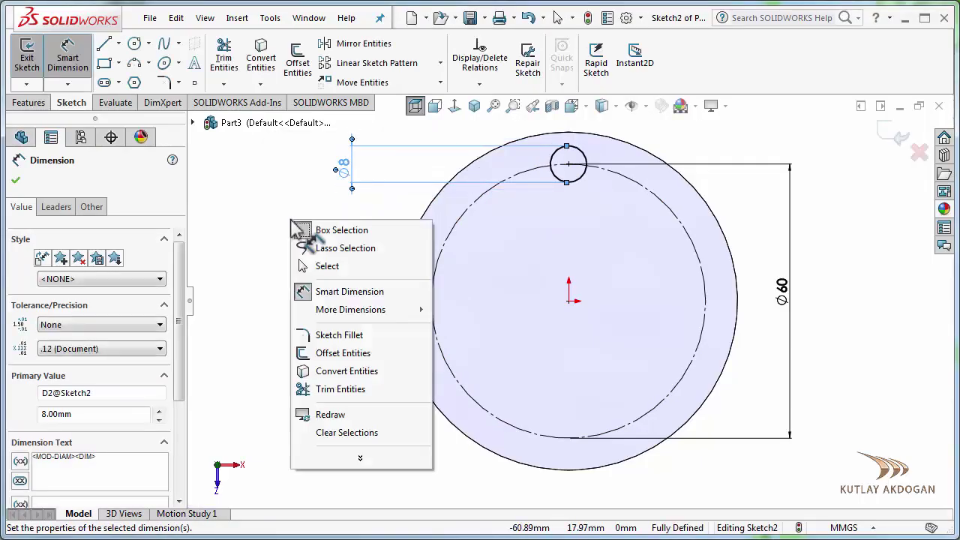
click(322, 266)
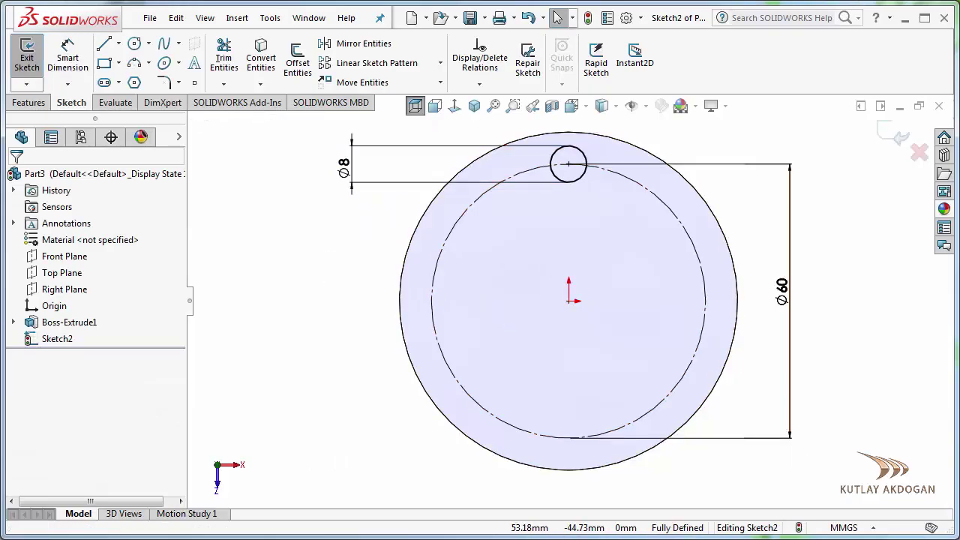
key(alt+Tab)
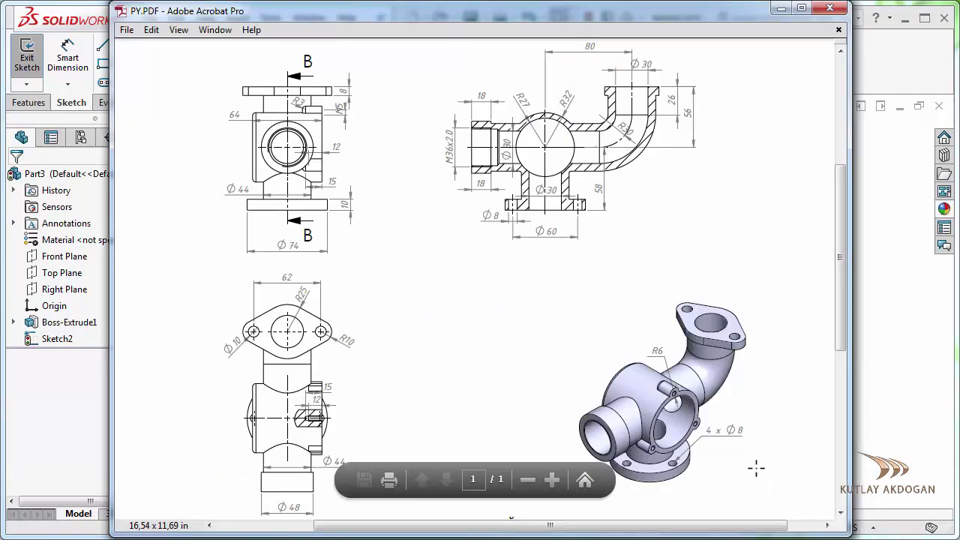
click(784, 9)
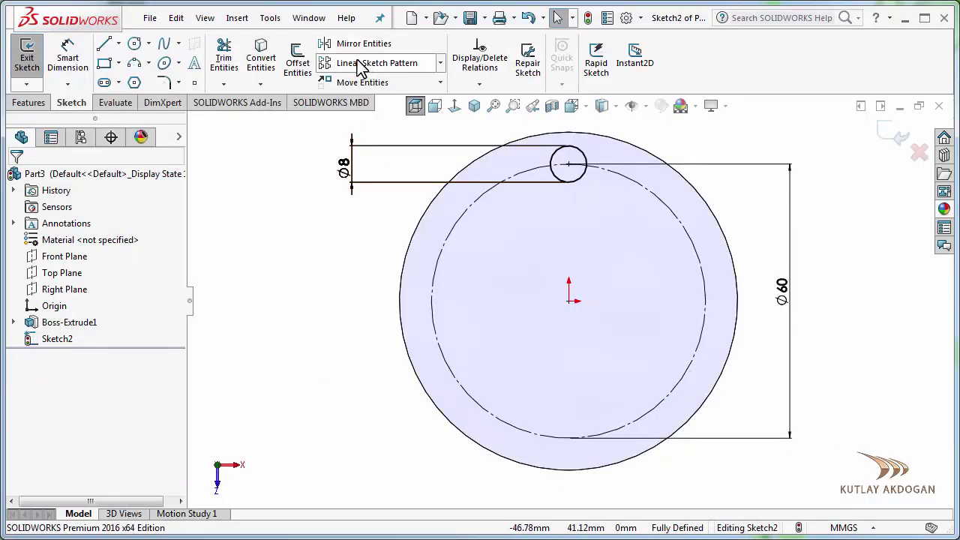
- Circular-pattern the Ø8 circle into four evenly spaced copies around the Ø60 circle
click(441, 63)
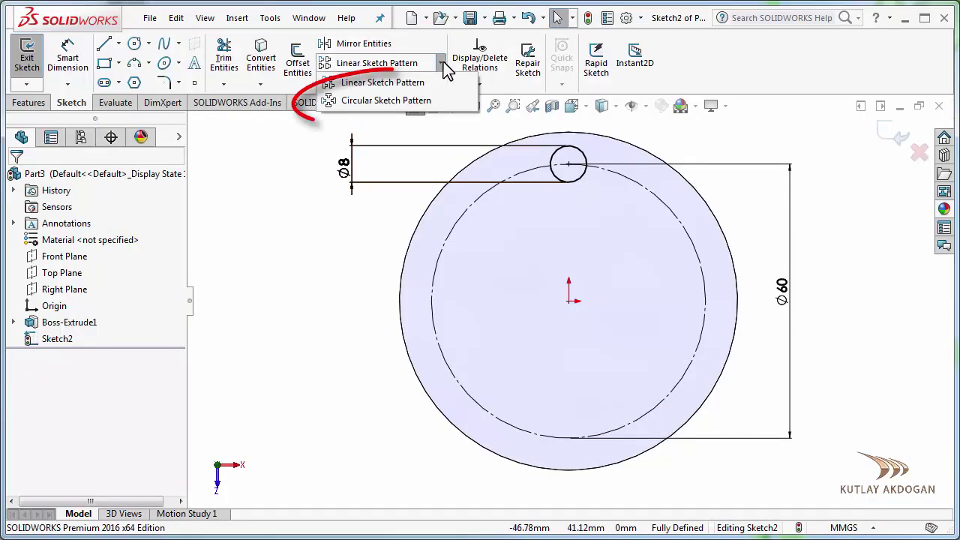
click(403, 102)
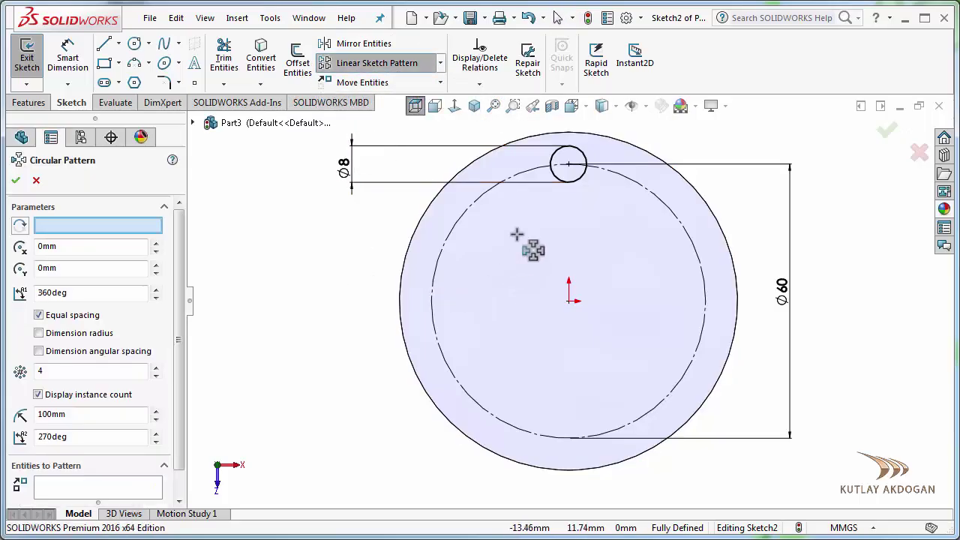
click(570, 181)
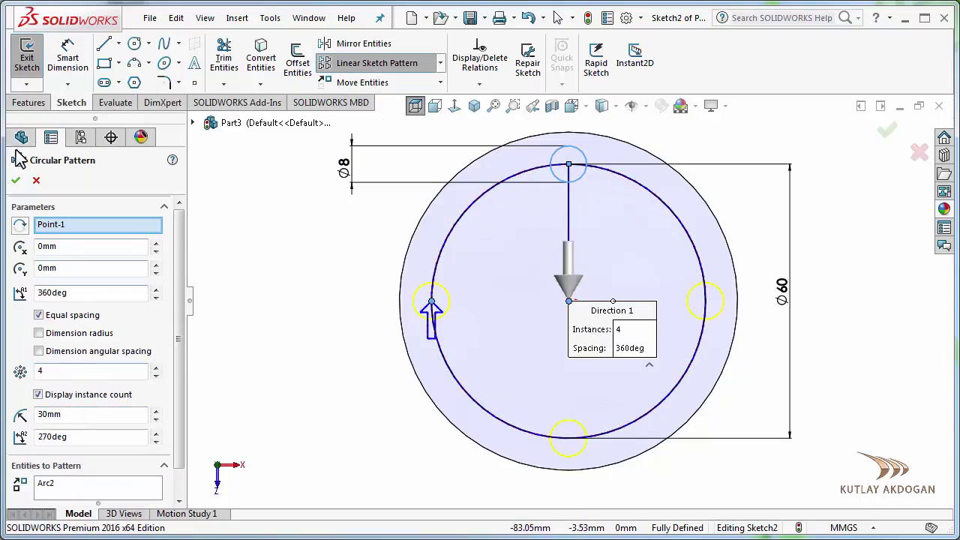
click(16, 181)
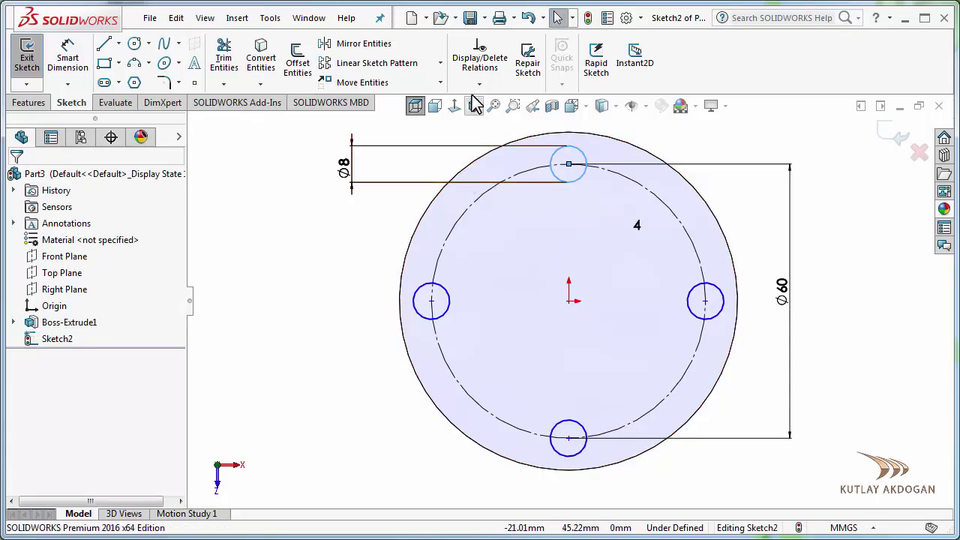
key(ctrl+7)
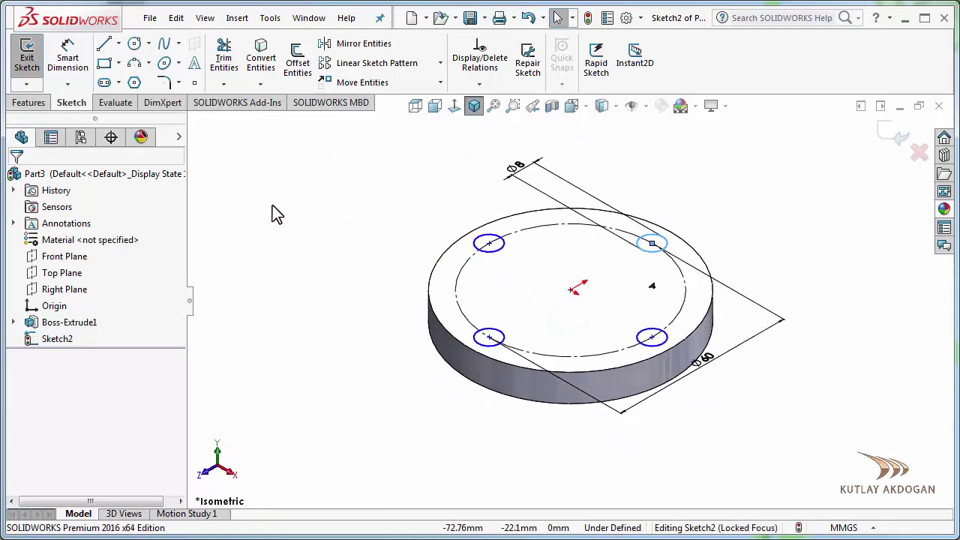
click(27, 103)
click(234, 60)
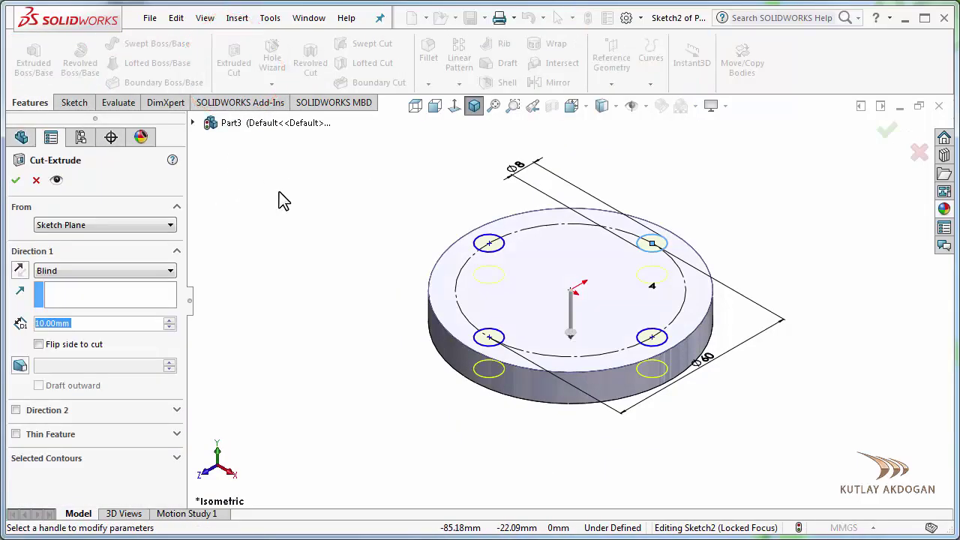
- Cut the four Ø8 holes through the disc with Up To Next as Cut-Extrude1
click(60, 276)
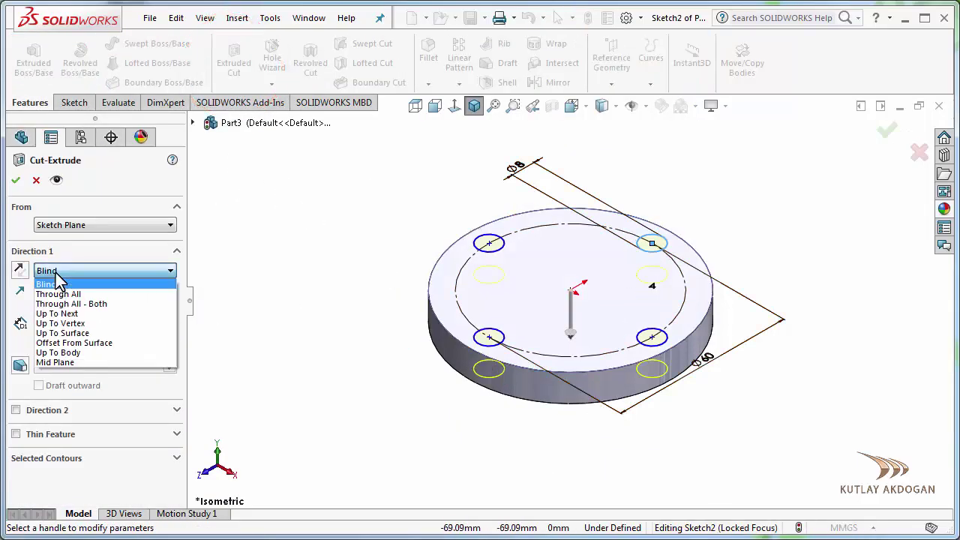
click(81, 314)
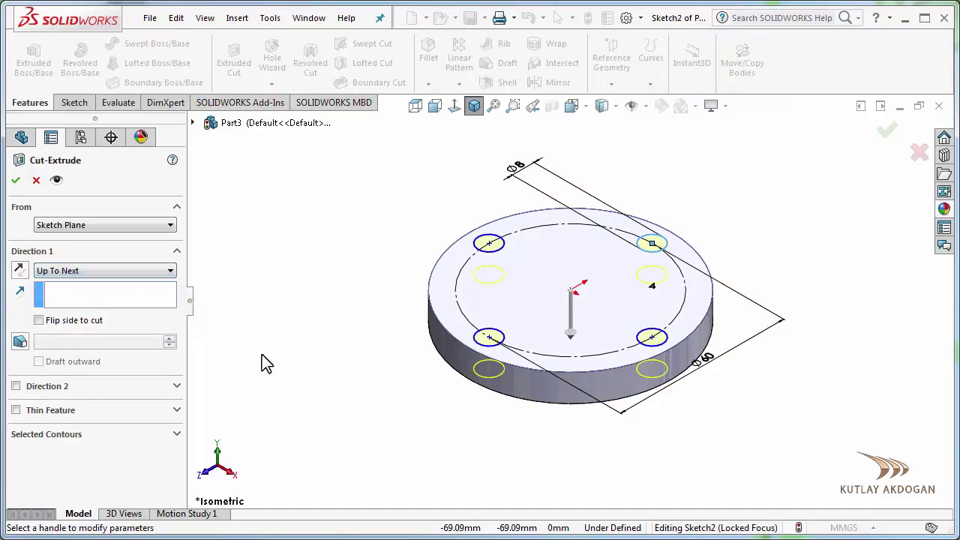
click(16, 180)
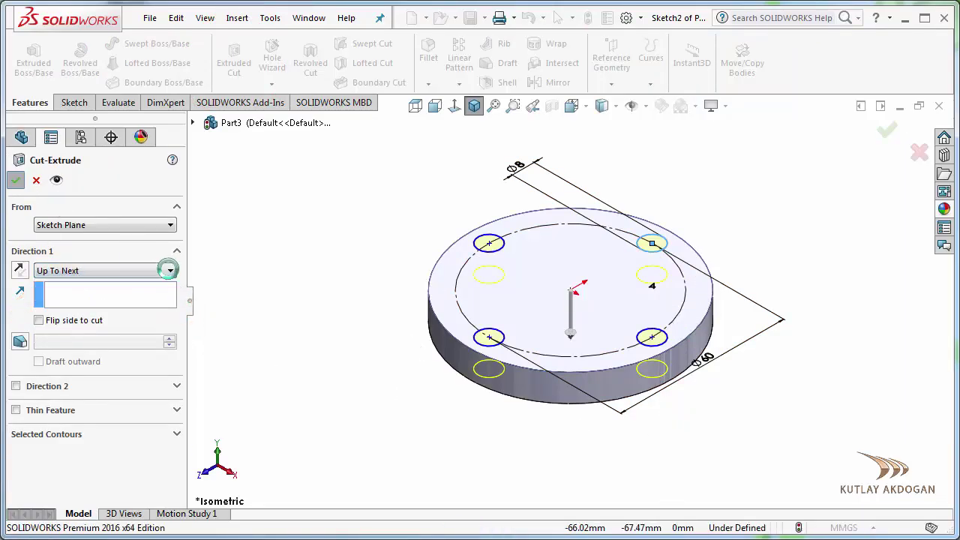
middle_drag(338, 375, 386, 377)
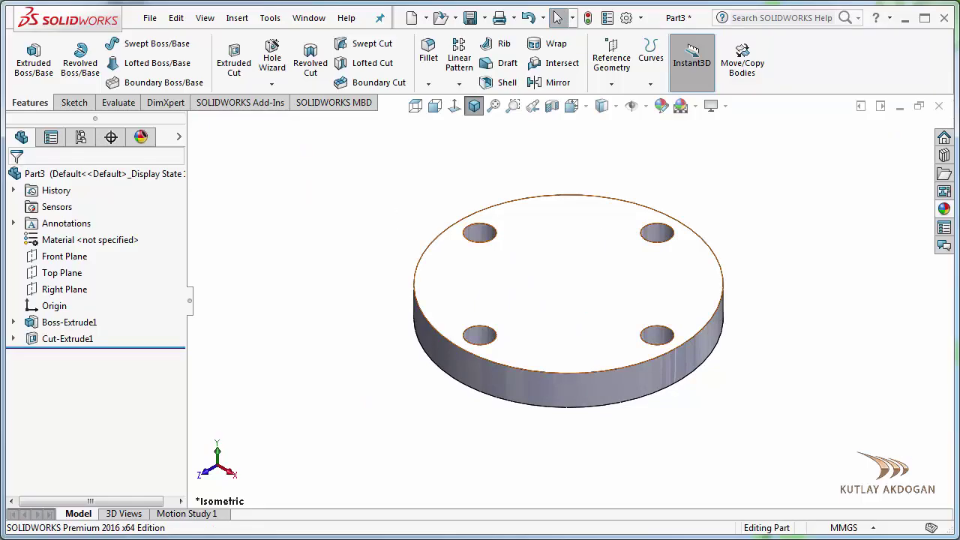
key(alt+Tab)
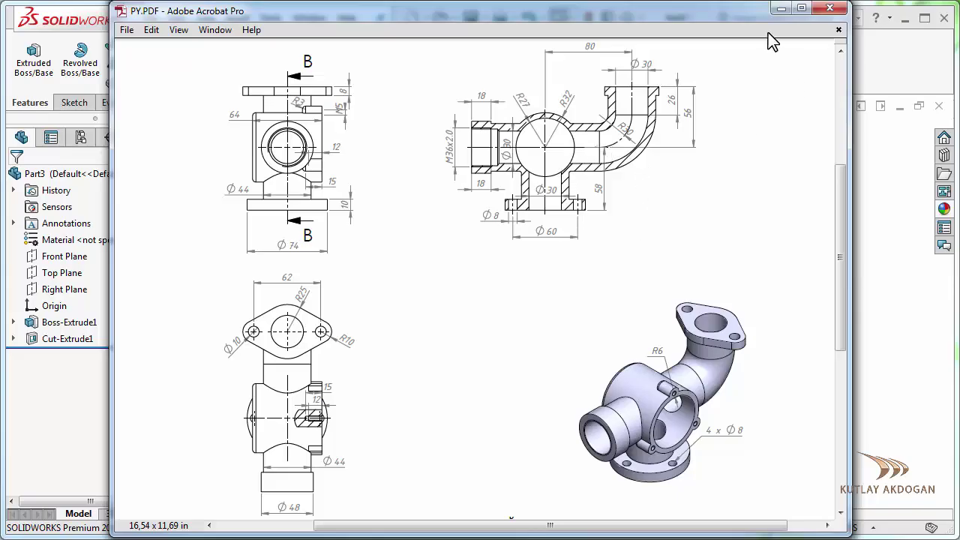
- Sketch an origin-centred circle on the flange's top face and dimension it to Ø44 mm
click(781, 9)
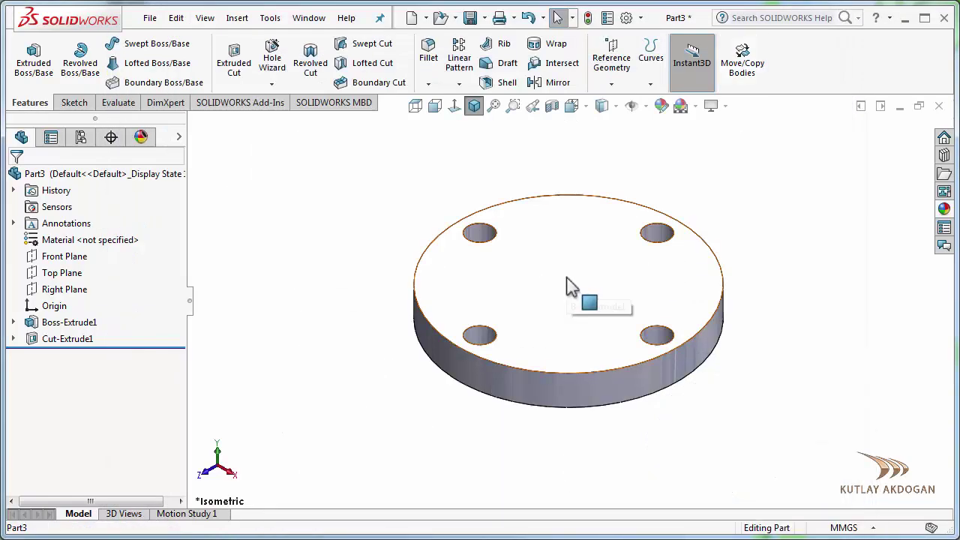
click(568, 285)
click(627, 234)
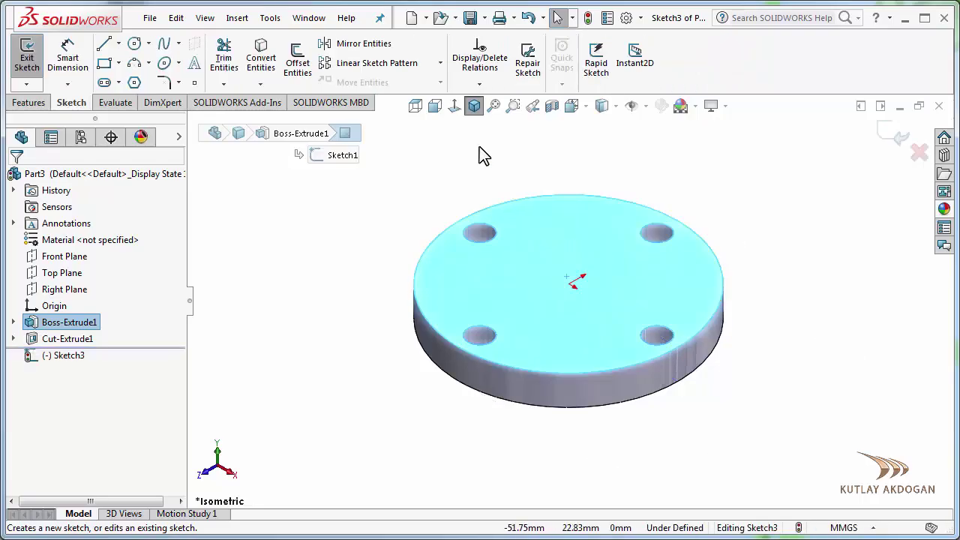
click(455, 107)
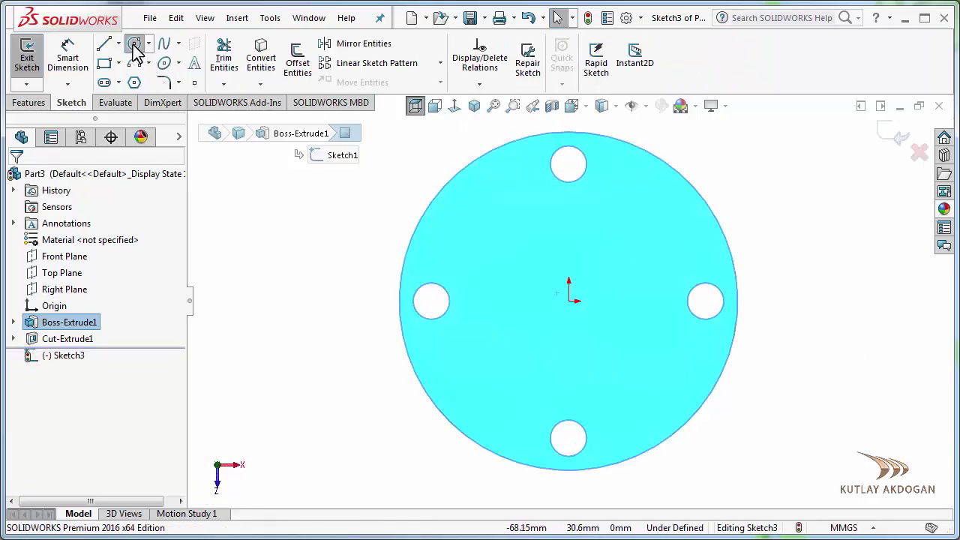
click(135, 44)
click(568, 300)
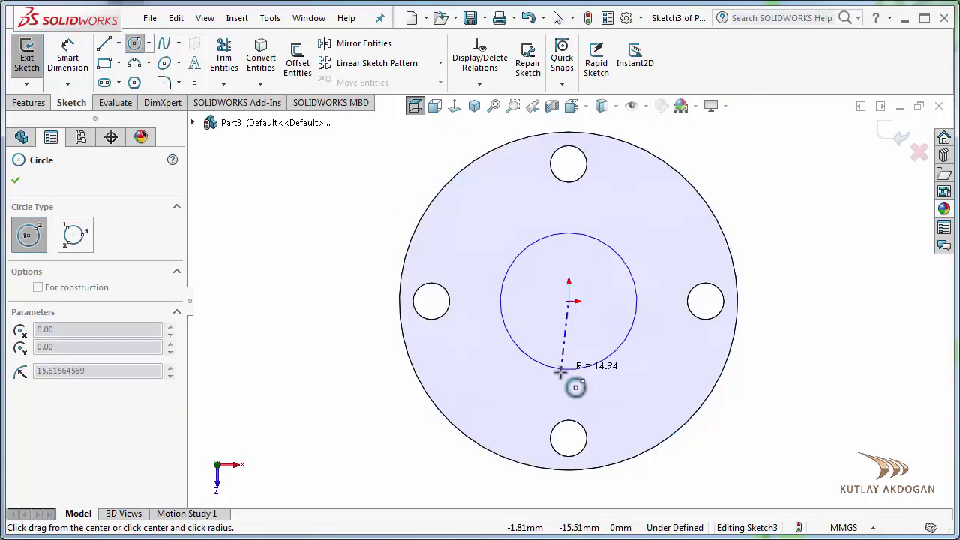
click(569, 391)
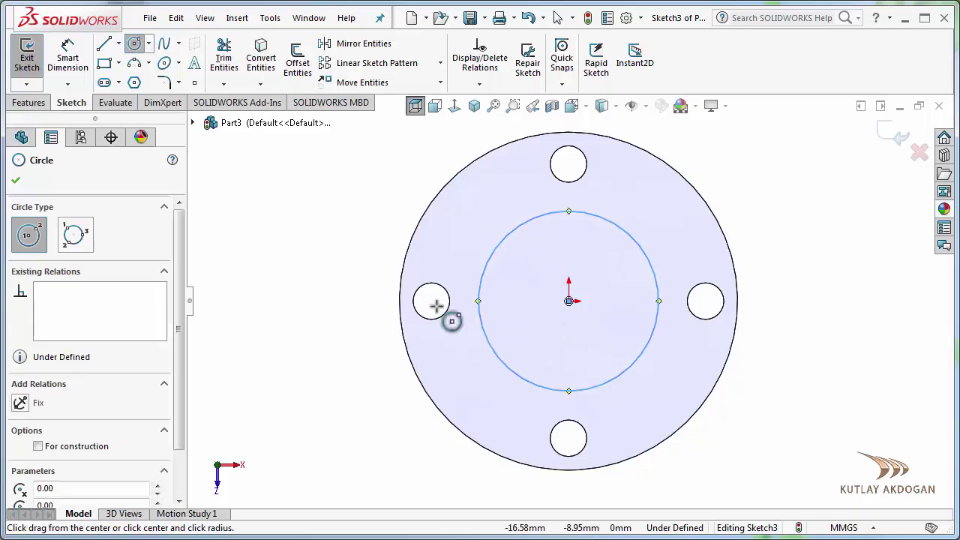
click(58, 54)
click(658, 315)
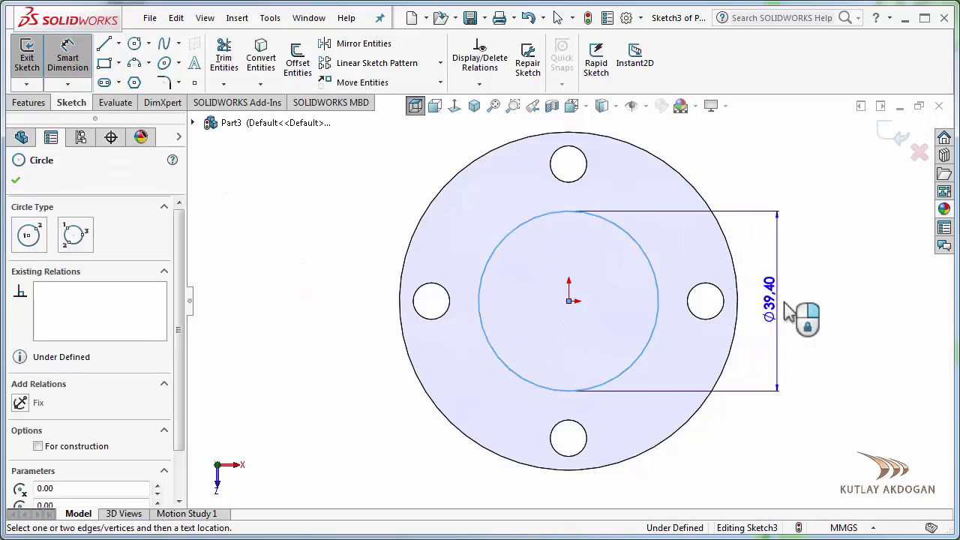
click(788, 311)
key(Return)
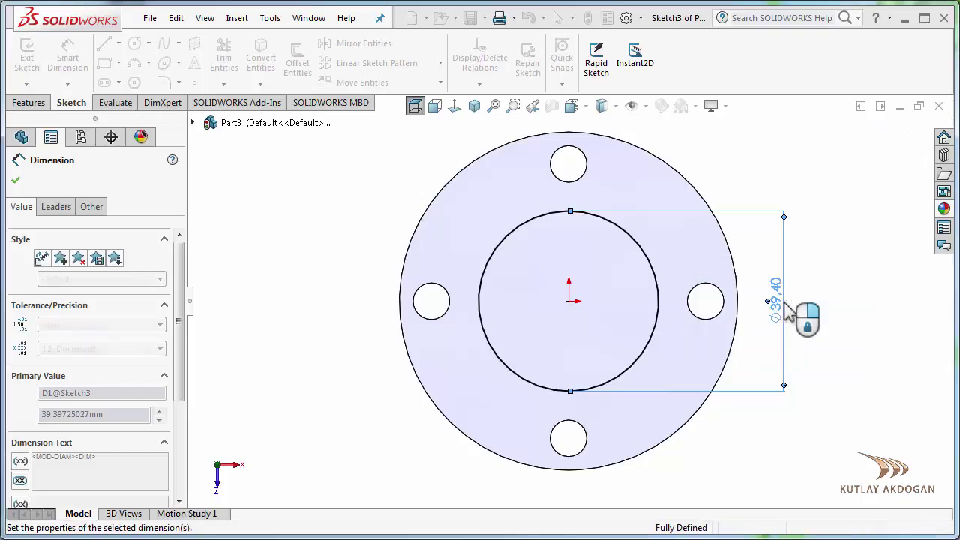
click(474, 106)
- Extrude the Ø44 circle 60 mm upward as Boss-Extrude2, forming a cylinder on the flange
click(23, 102)
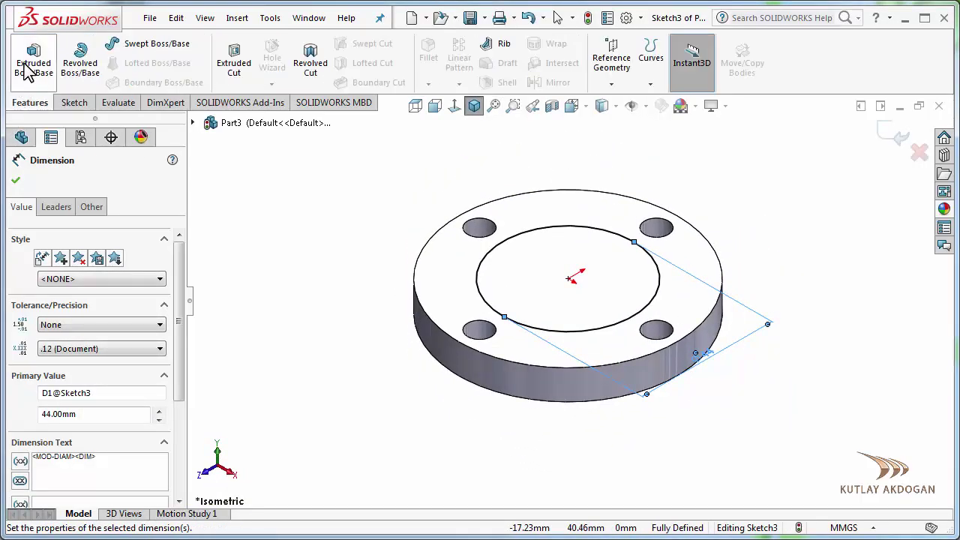
click(31, 66)
text(60)
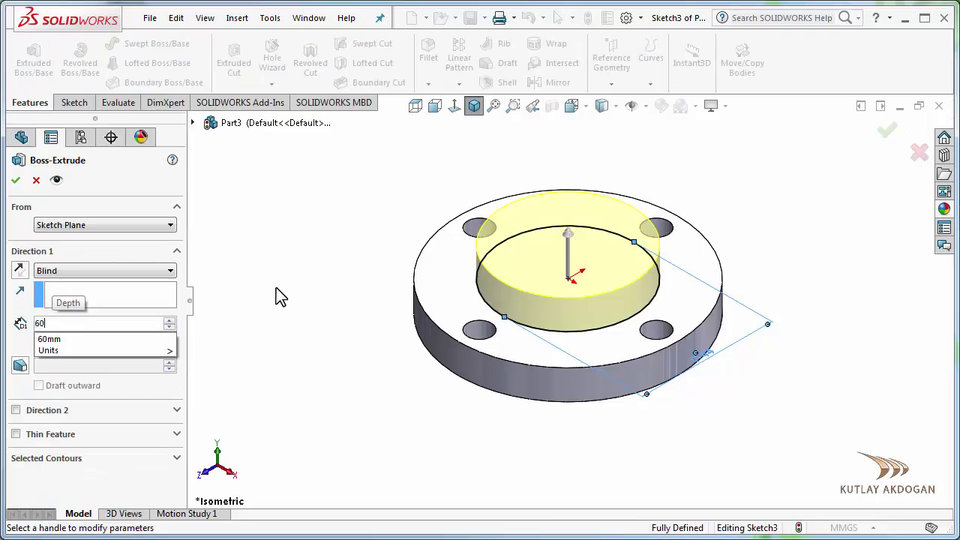
key(Return)
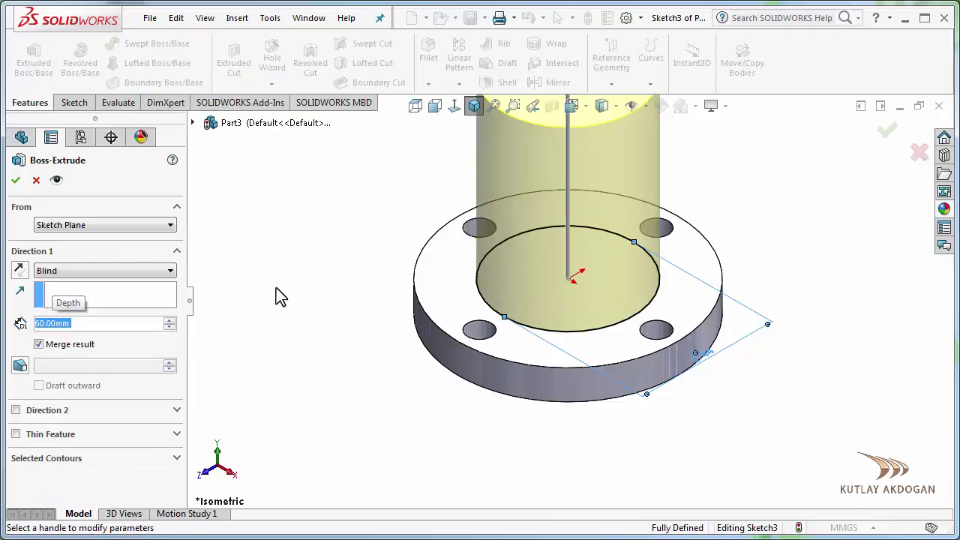
click(16, 180)
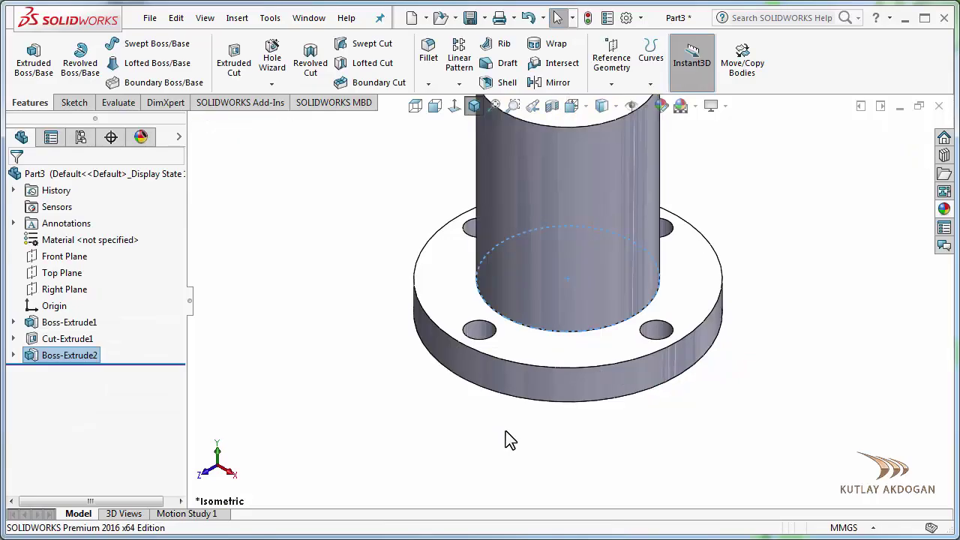
click(712, 220)
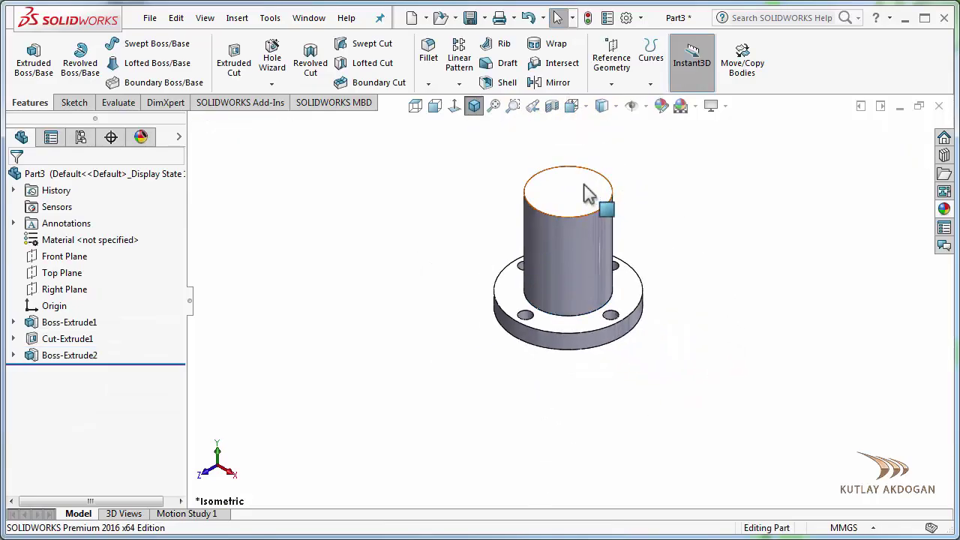
scroll(595, 259, down, 3)
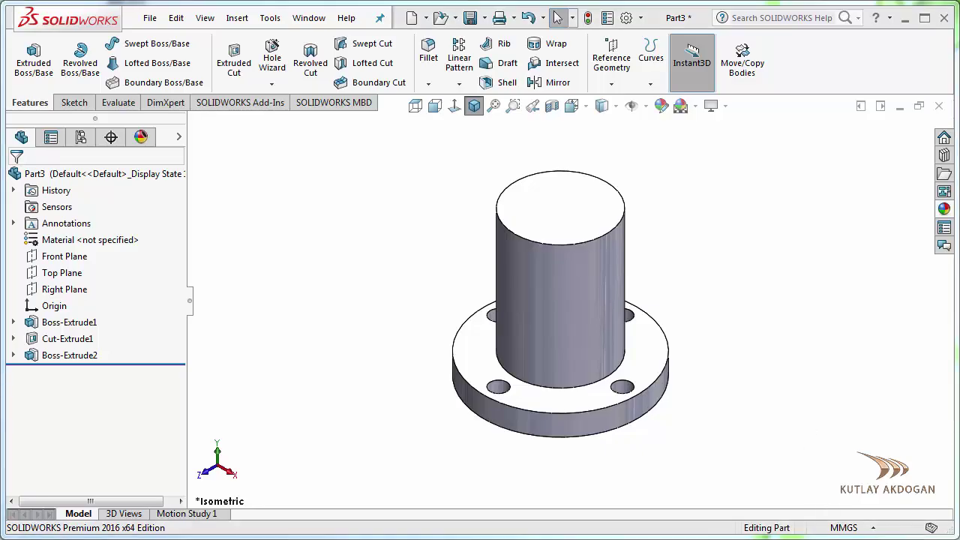
- Check the PY.PDF drawing twice for reference, then minimize Acrobat to return to the part
key(alt+Tab)
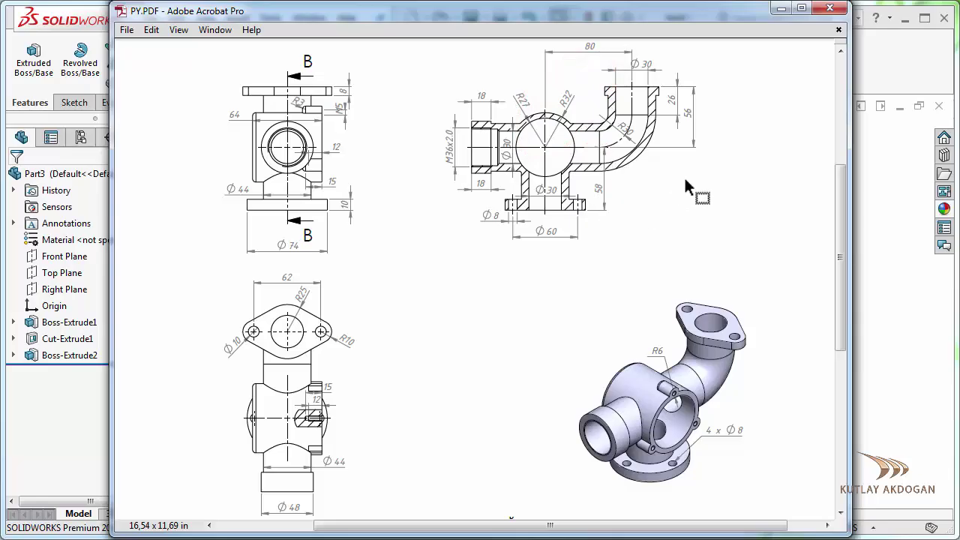
click(780, 9)
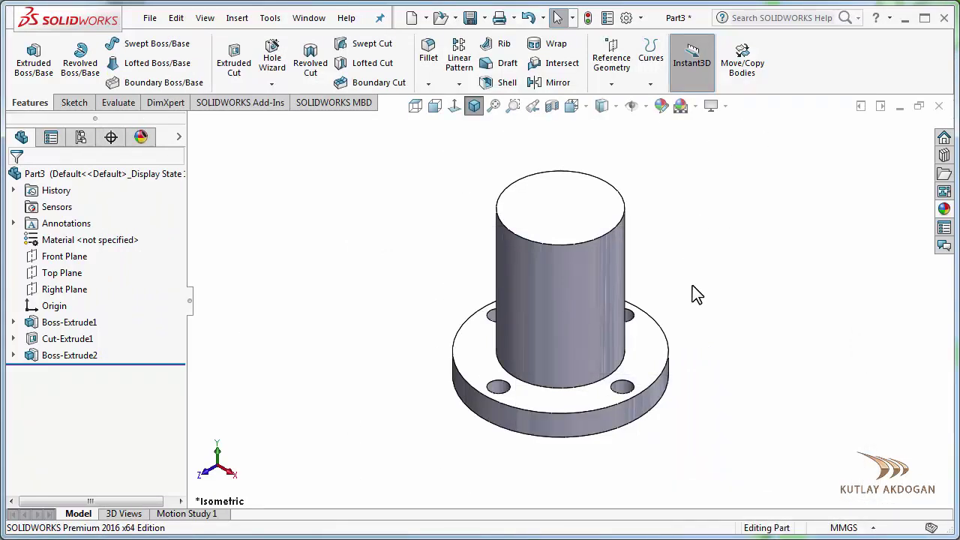
key(alt+Tab)
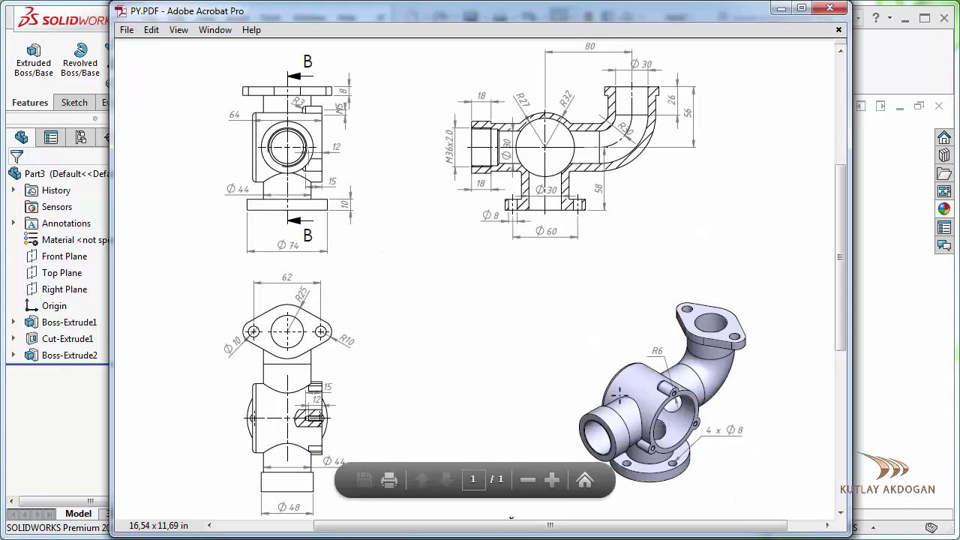
click(777, 9)
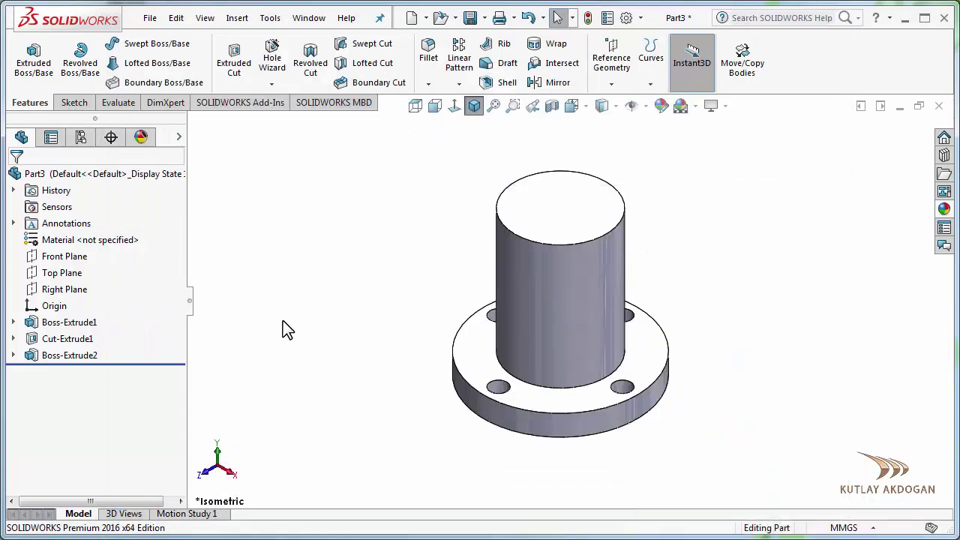
- Start a sketch on the Right Plane, viewed head-on, with a vertical centerline up from the origin
click(71, 291)
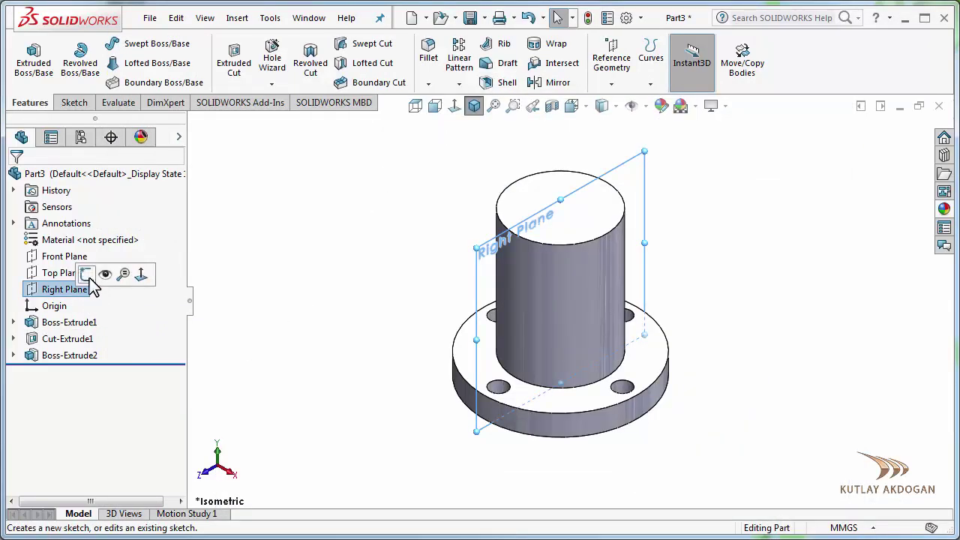
click(86, 275)
click(469, 106)
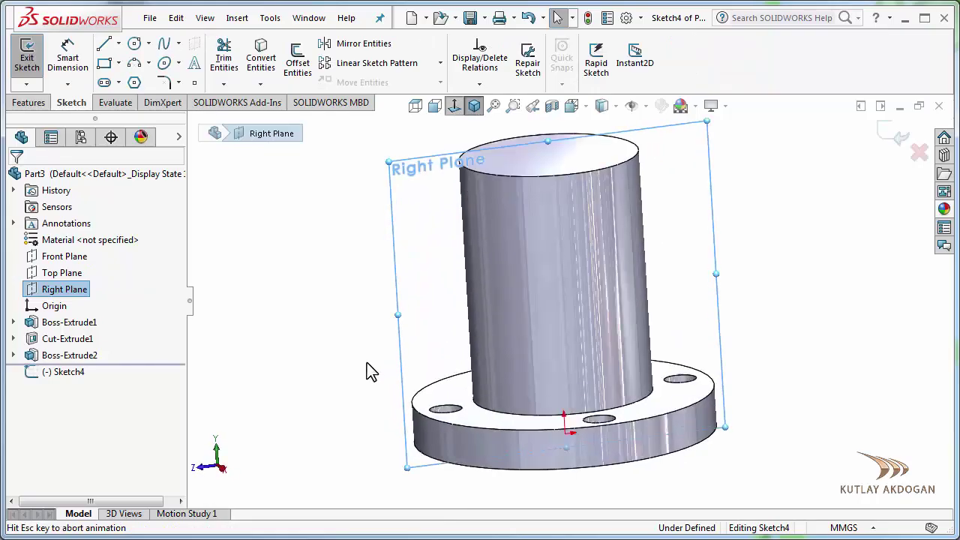
click(119, 43)
click(135, 80)
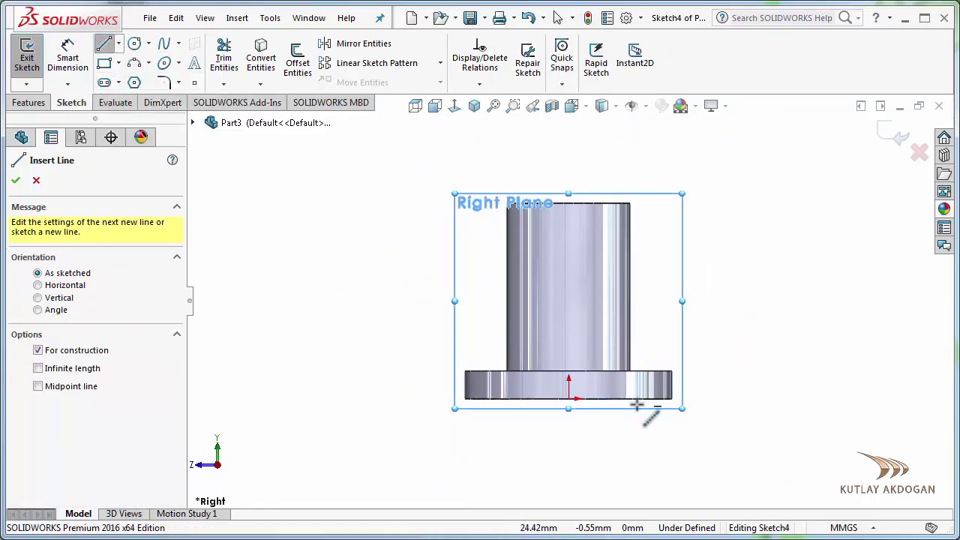
click(569, 398)
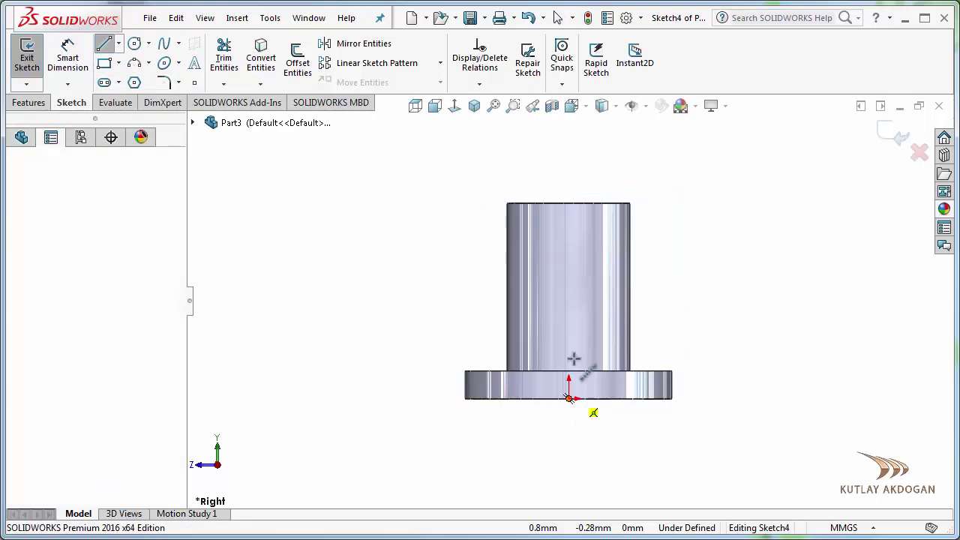
click(569, 140)
right_click(566, 126)
click(600, 138)
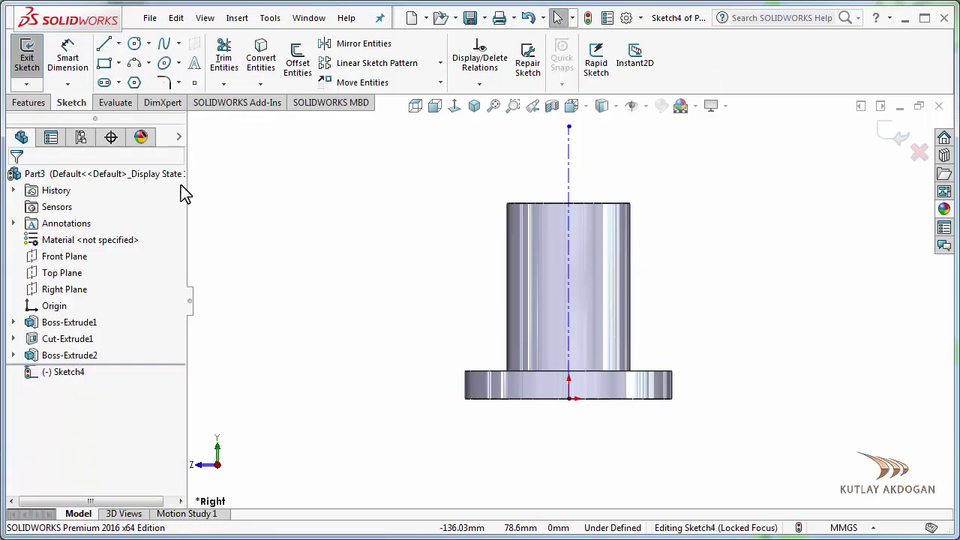
- Draw a circle centred on the vertical centerline above the part
click(134, 43)
scroll(664, 231, down, 2)
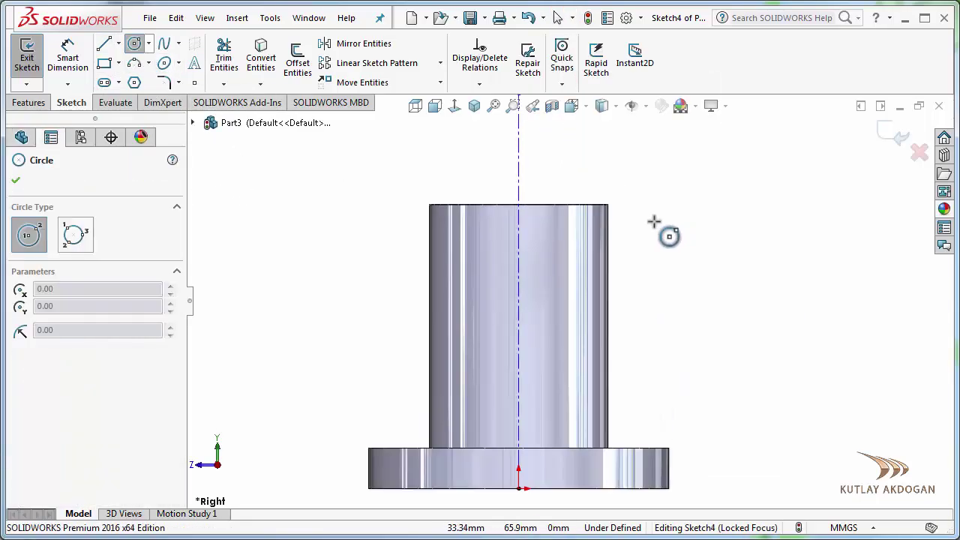
scroll(651, 227, up, 1)
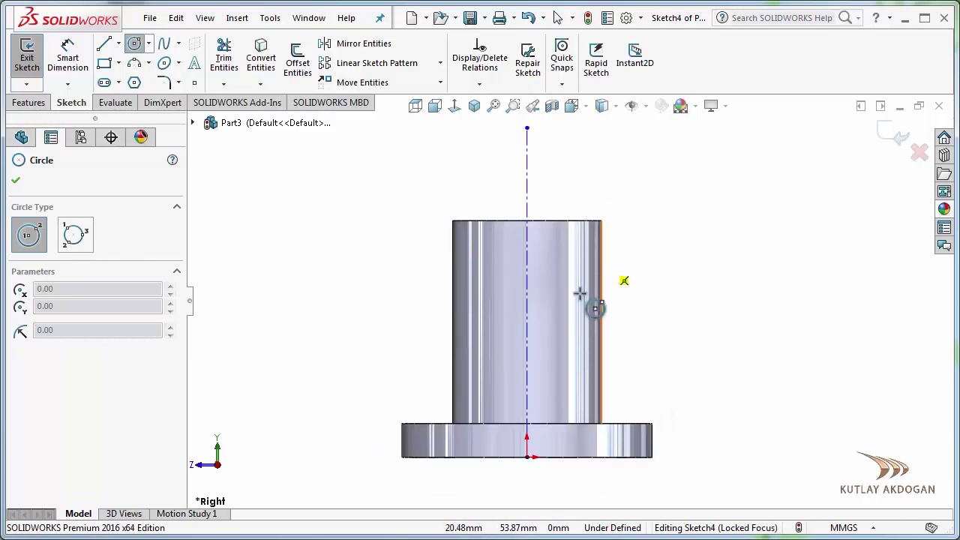
click(527, 268)
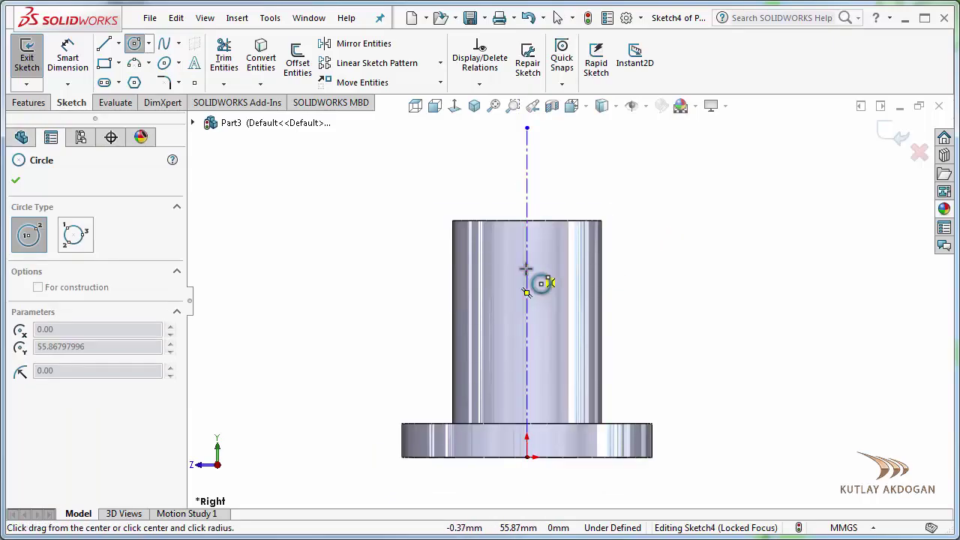
click(420, 324)
right_click(370, 252)
click(375, 248)
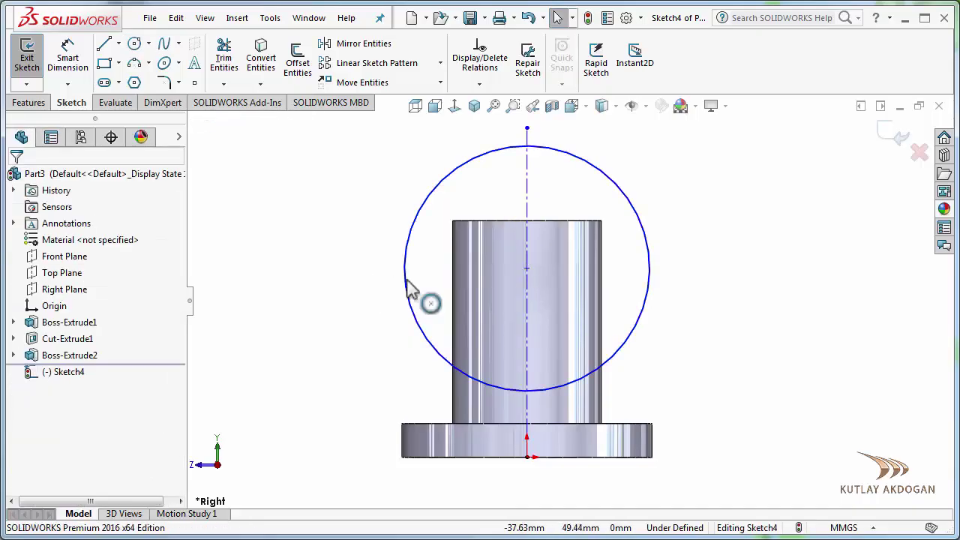
- Dimension the circle's diameter to 64 mm
click(68, 58)
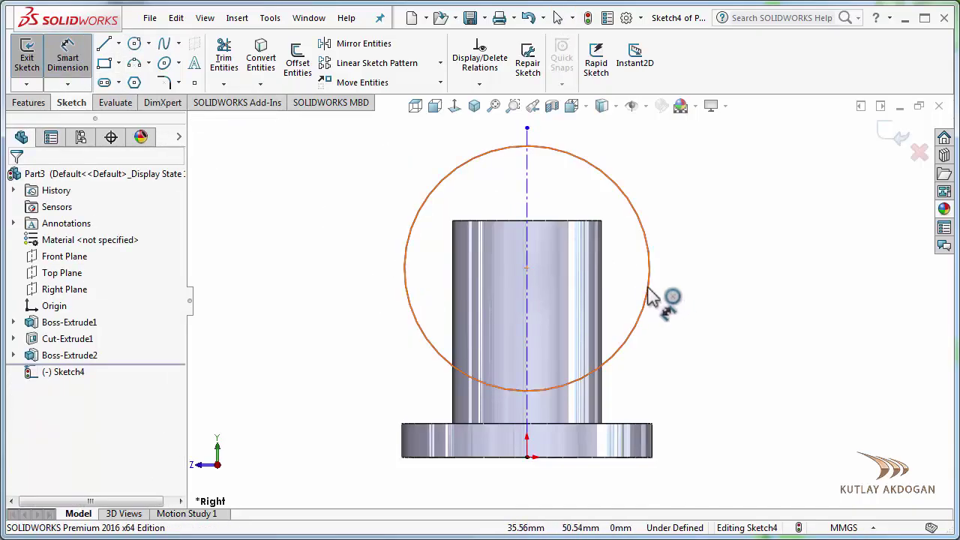
click(646, 294)
click(780, 281)
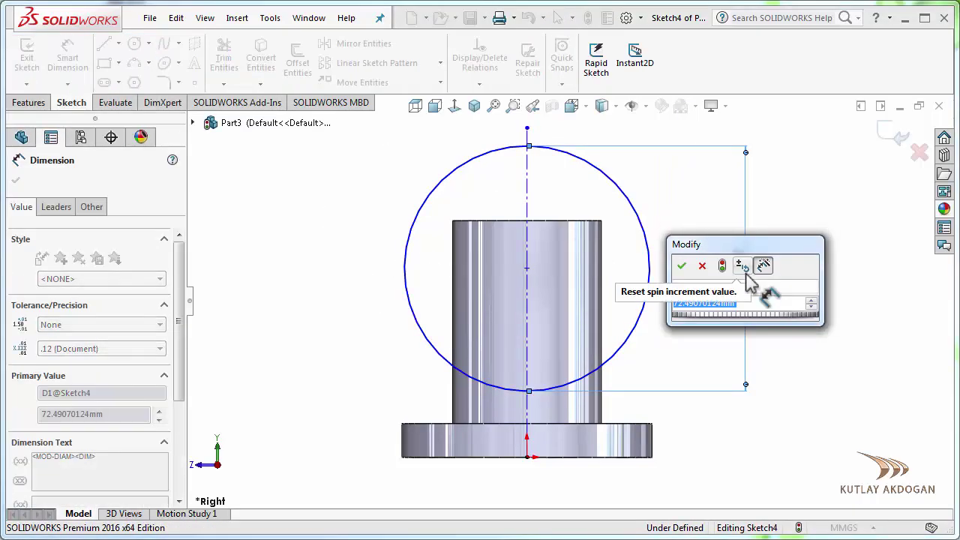
text(64)
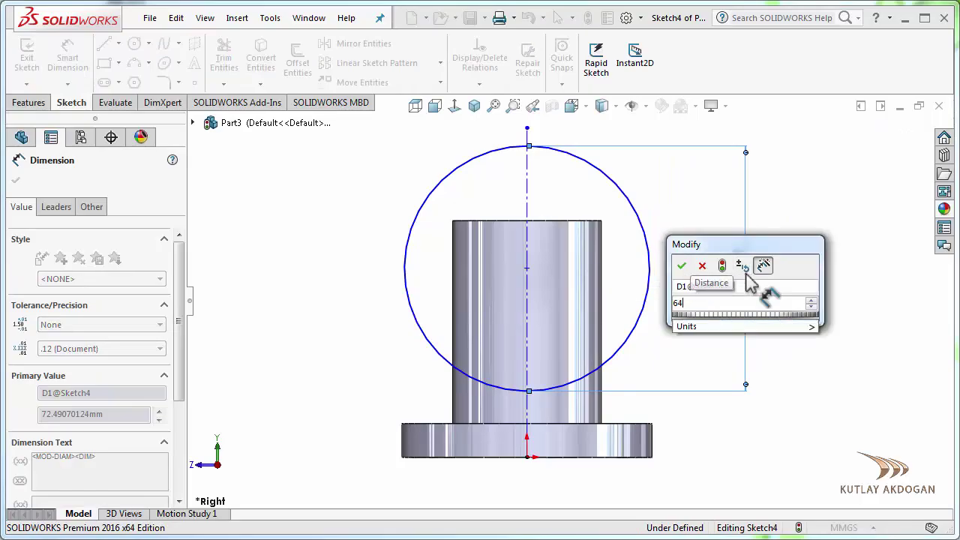
key(Return)
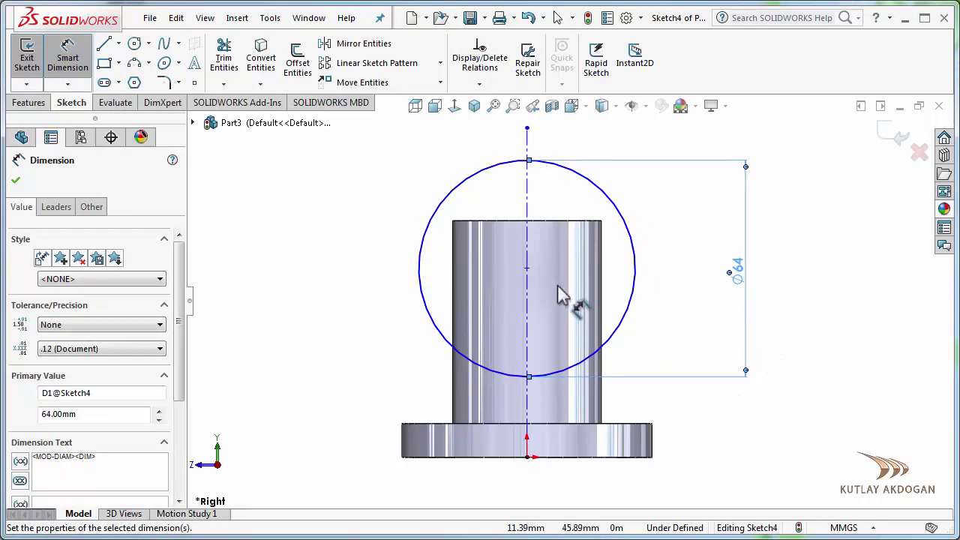
- Set the circle centre 58 mm above the flange's bottom edge and show the model isometric
click(592, 458)
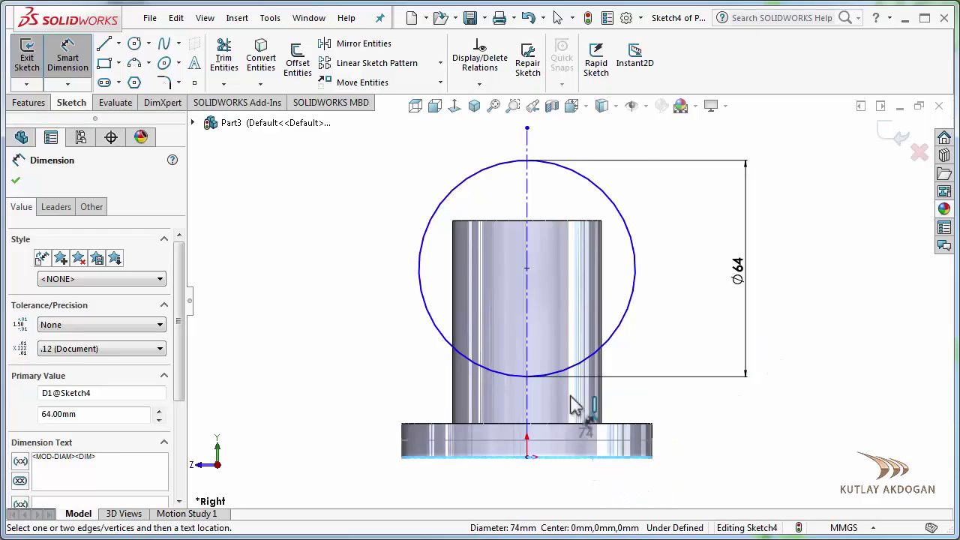
click(526, 268)
click(304, 337)
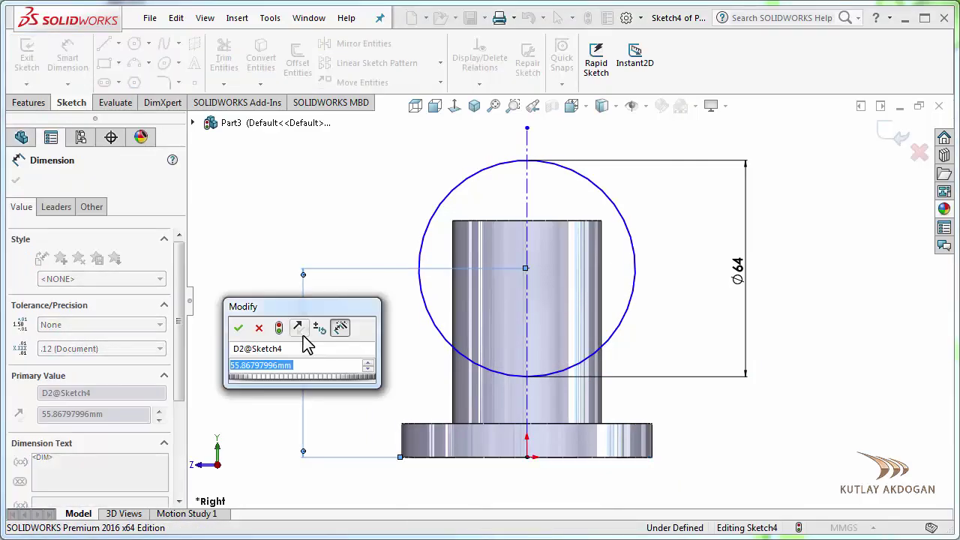
text(58)
key(Return)
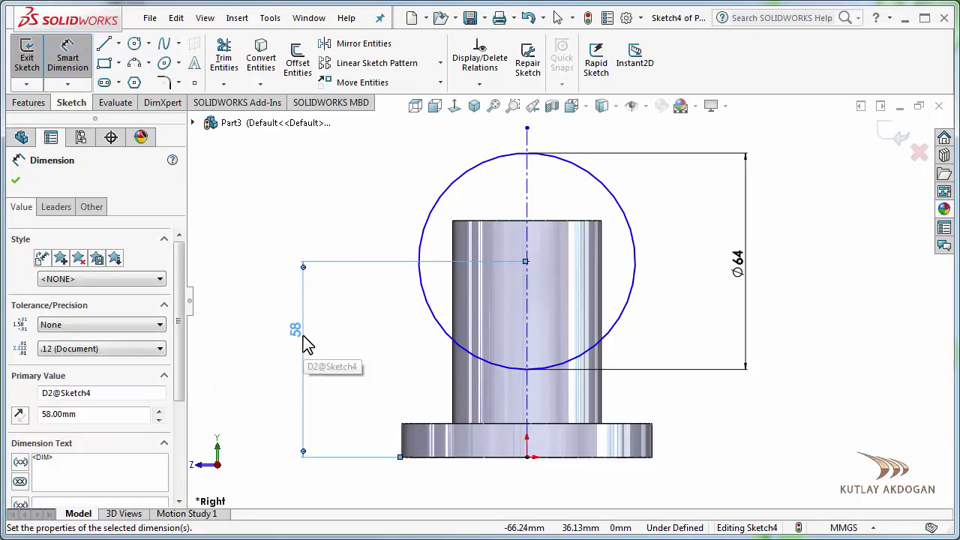
click(474, 106)
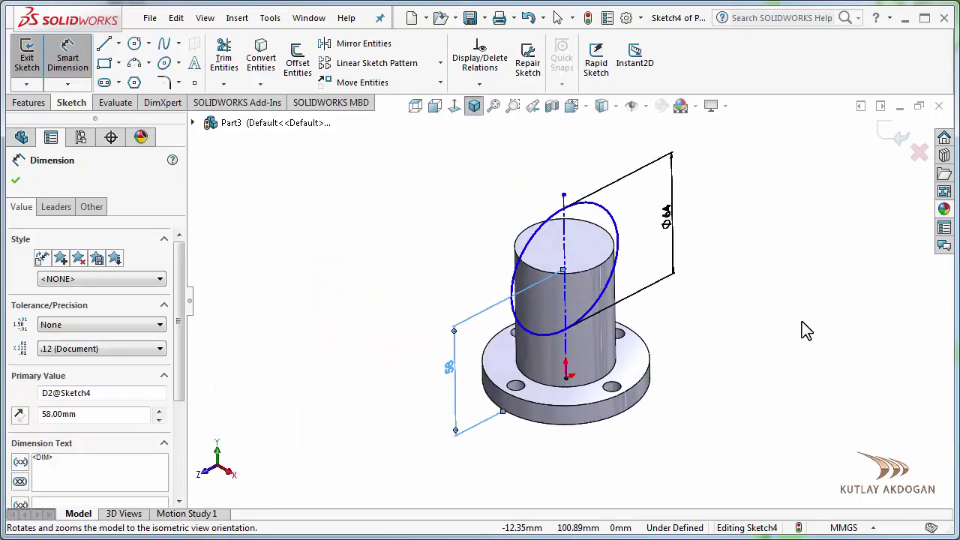
key(f)
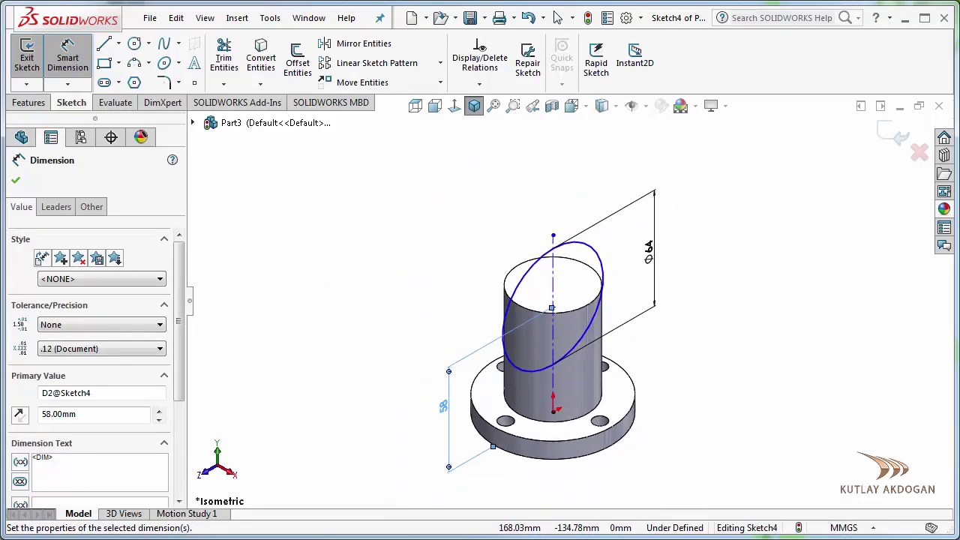
key(alt+Tab)
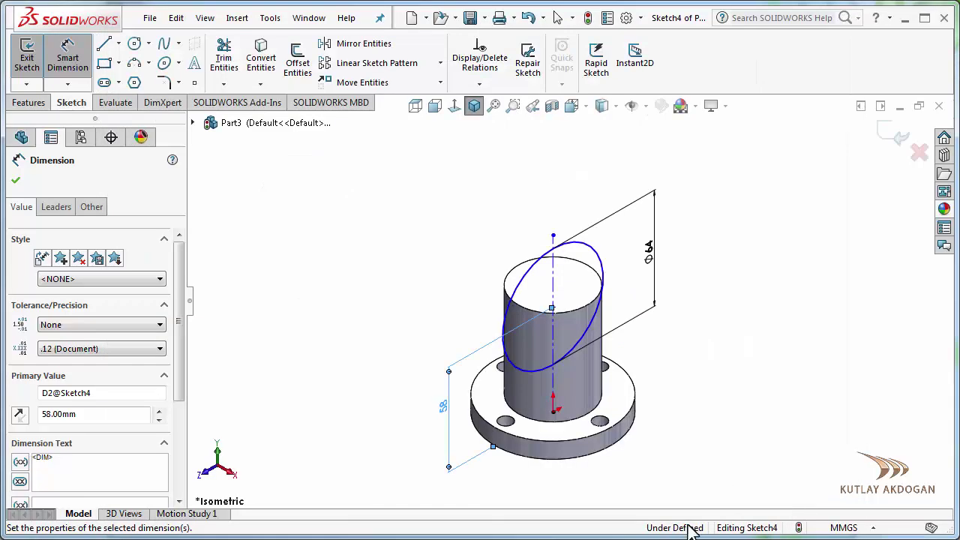
- Extrude the Ø64 circle 64 mm deep with a Mid Plane end condition
click(30, 103)
click(33, 64)
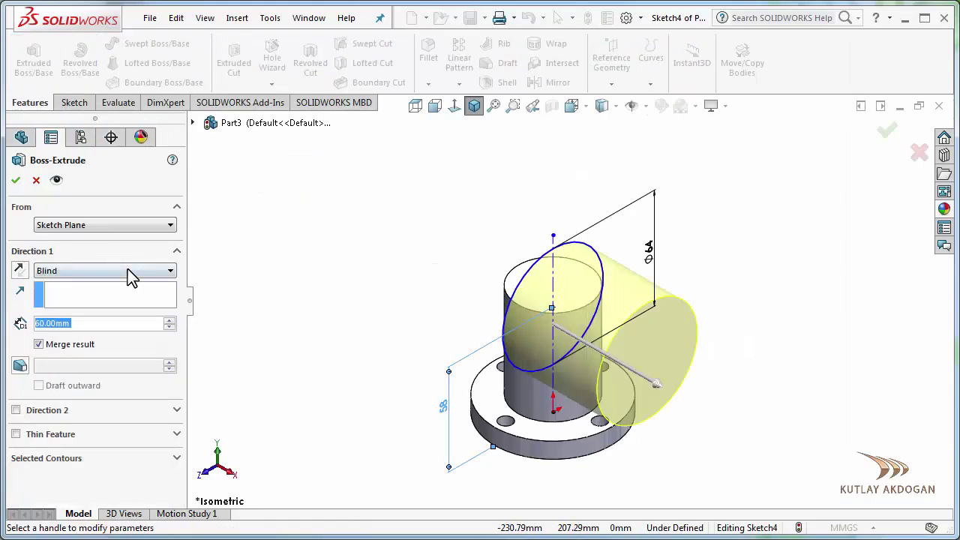
text(64)
key(Return)
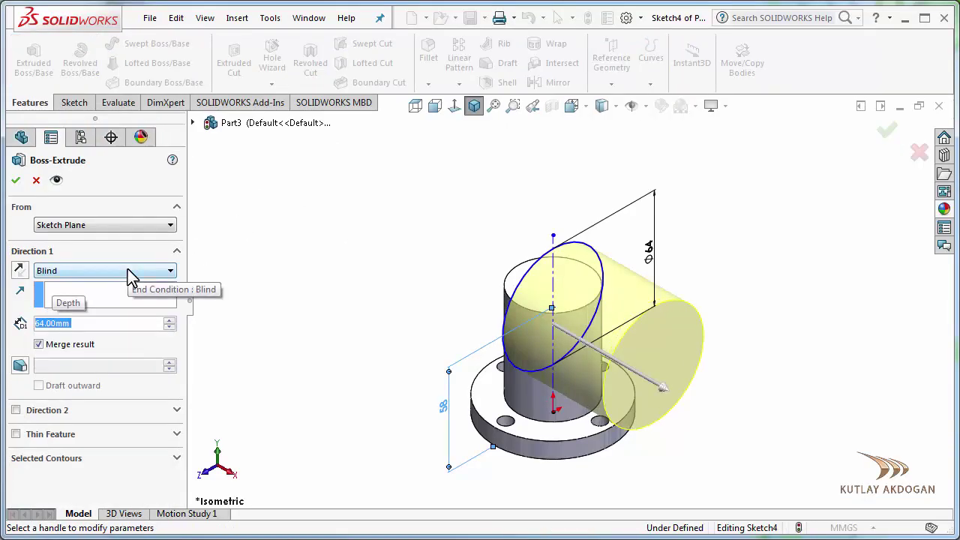
click(94, 272)
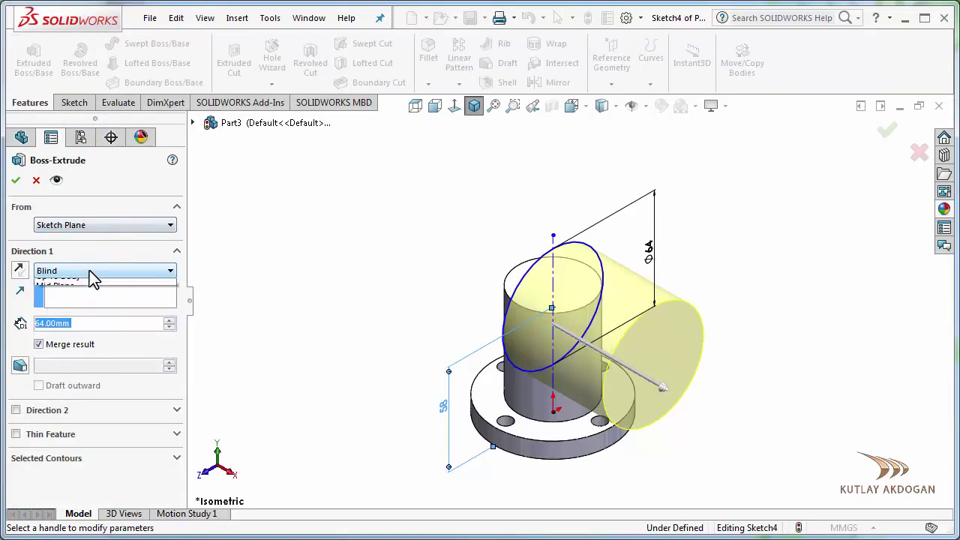
click(70, 343)
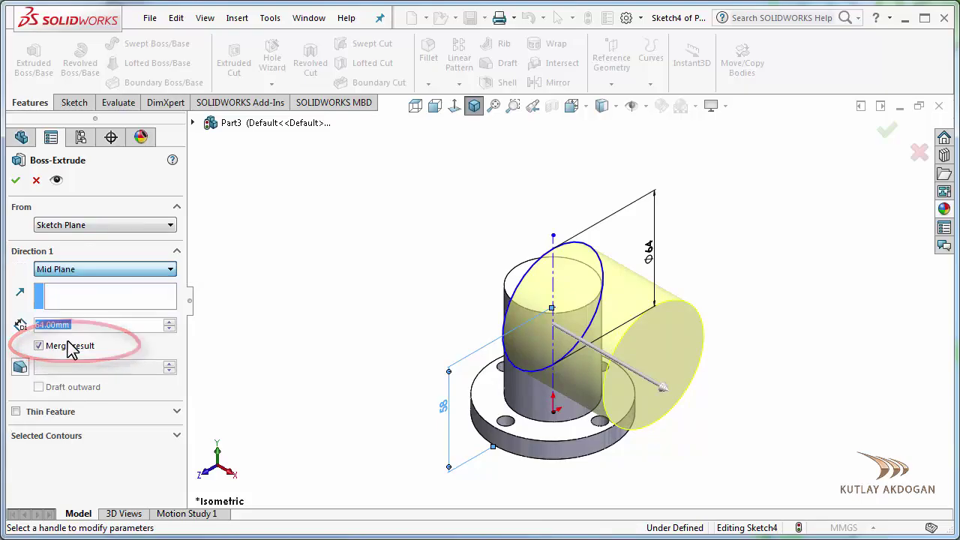
click(16, 182)
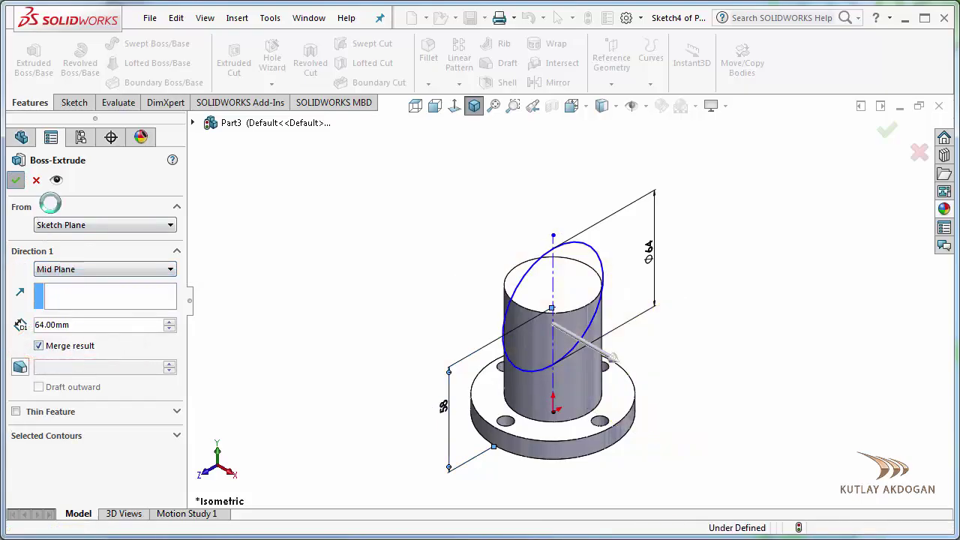
middle_drag(288, 305, 242, 208)
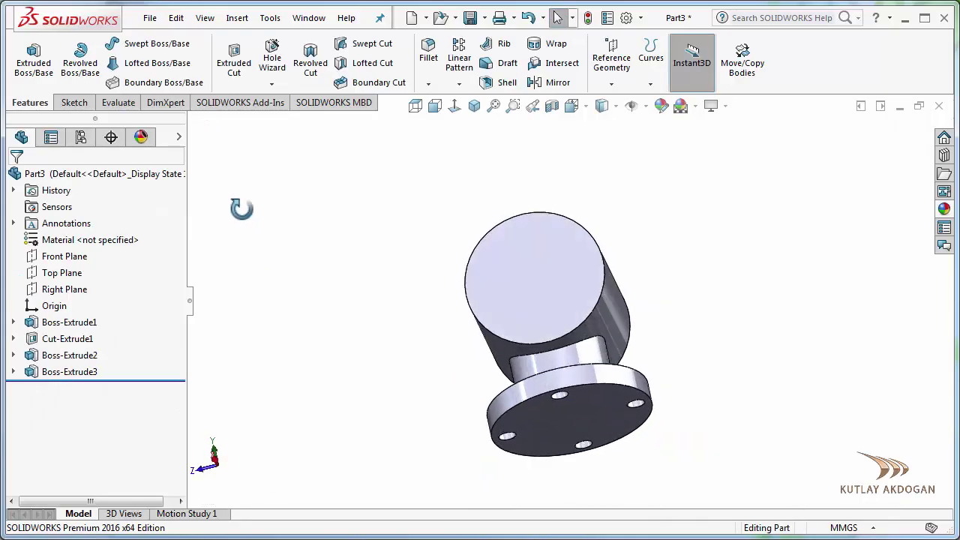
middle_drag(328, 298, 326, 405)
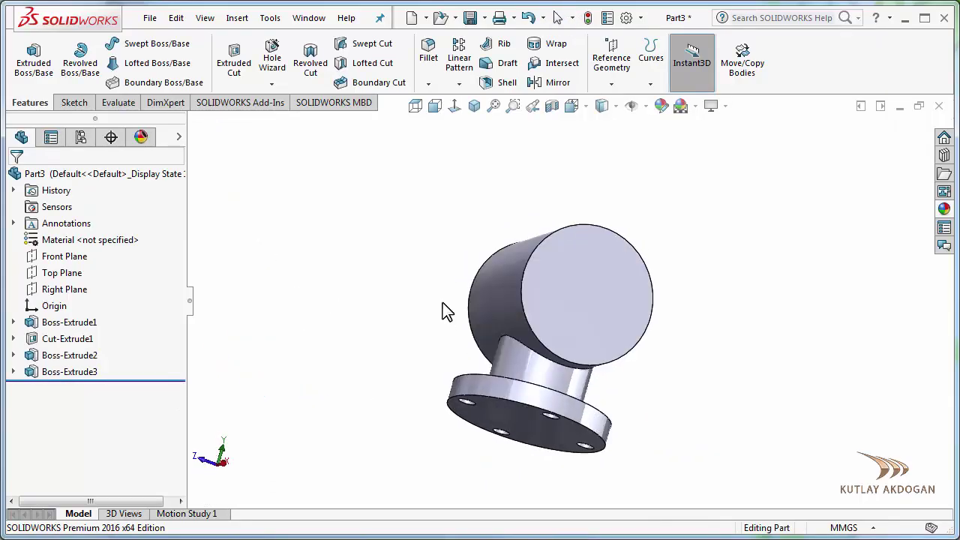
click(474, 106)
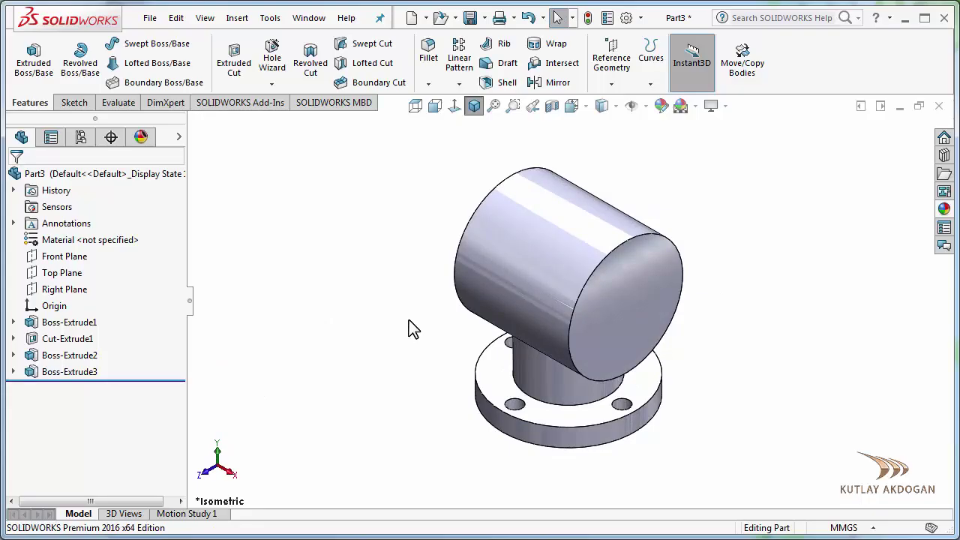
key(alt+Tab)
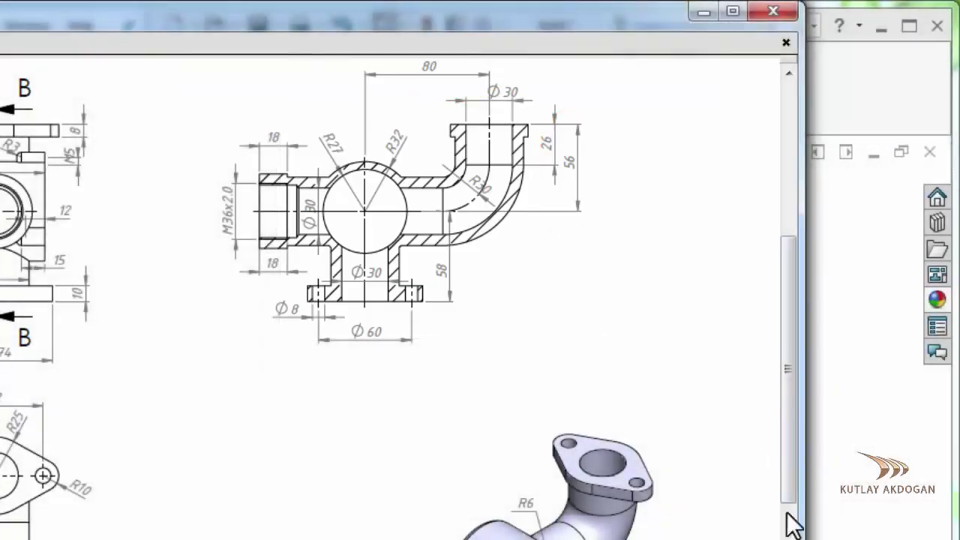
- Minimize the Acrobat window to bring the SOLIDWORKS part back to the front
click(704, 12)
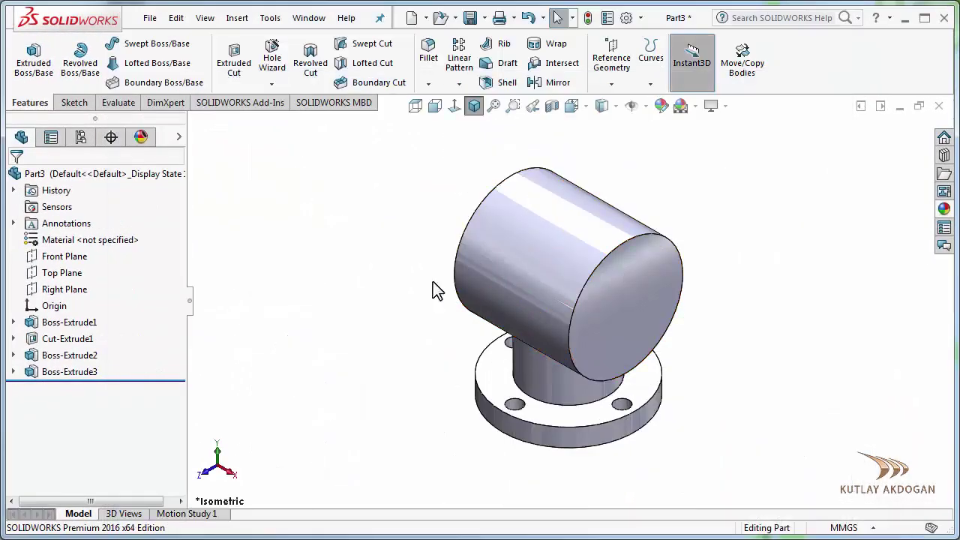
- Start a new sketch on the Right Plane, viewed straight on
click(65, 289)
click(93, 272)
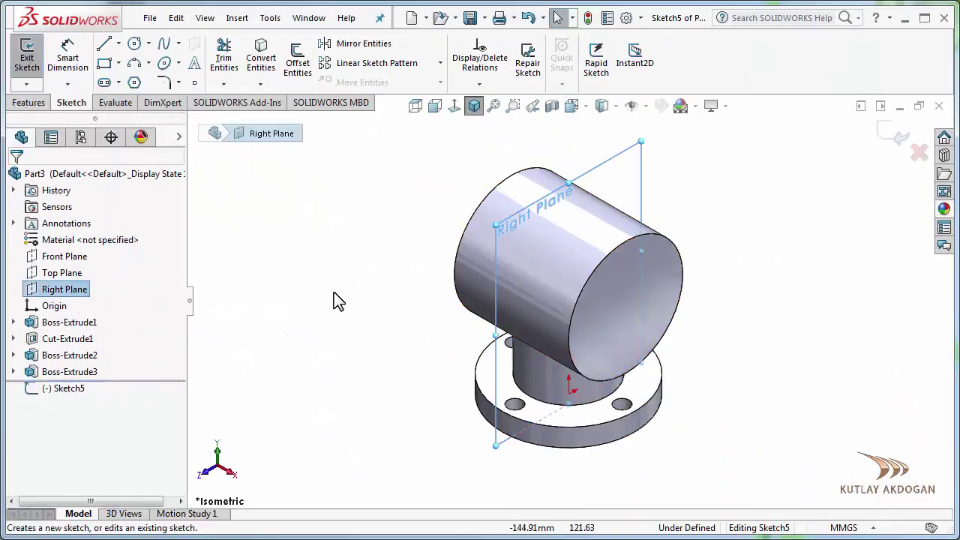
click(455, 106)
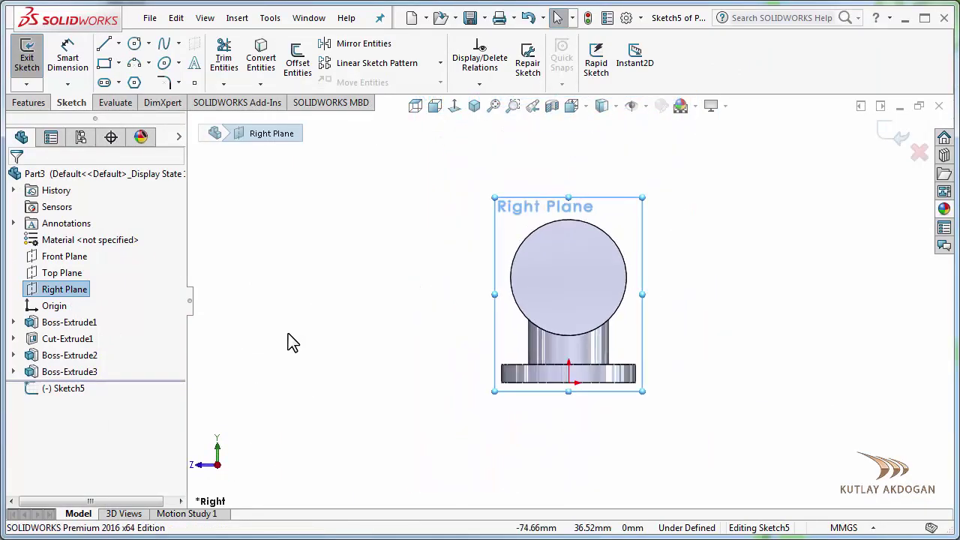
click(489, 274)
scroll(662, 262, down, 3)
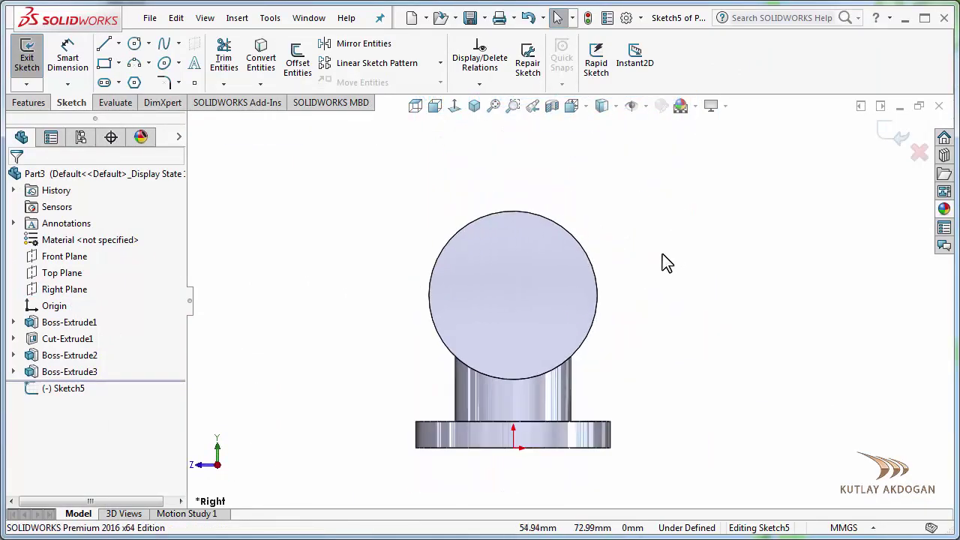
- Draw a horizontal centerline from the circle's centre and a vertical line rising from its end
click(118, 43)
click(135, 80)
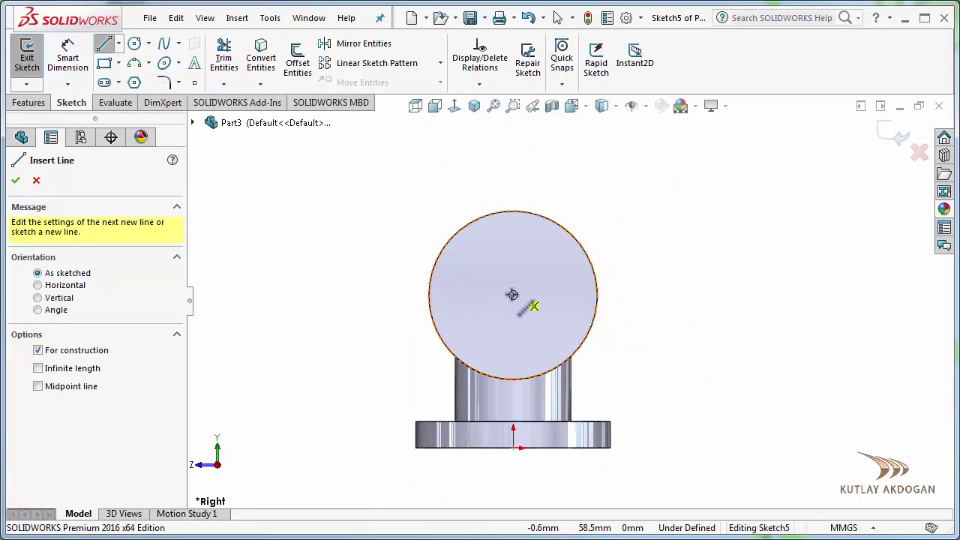
click(512, 295)
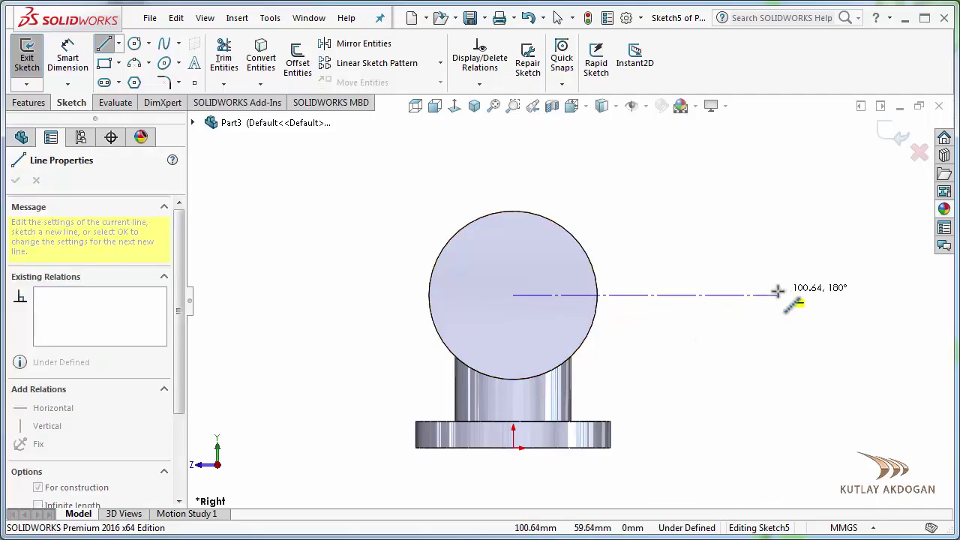
click(733, 295)
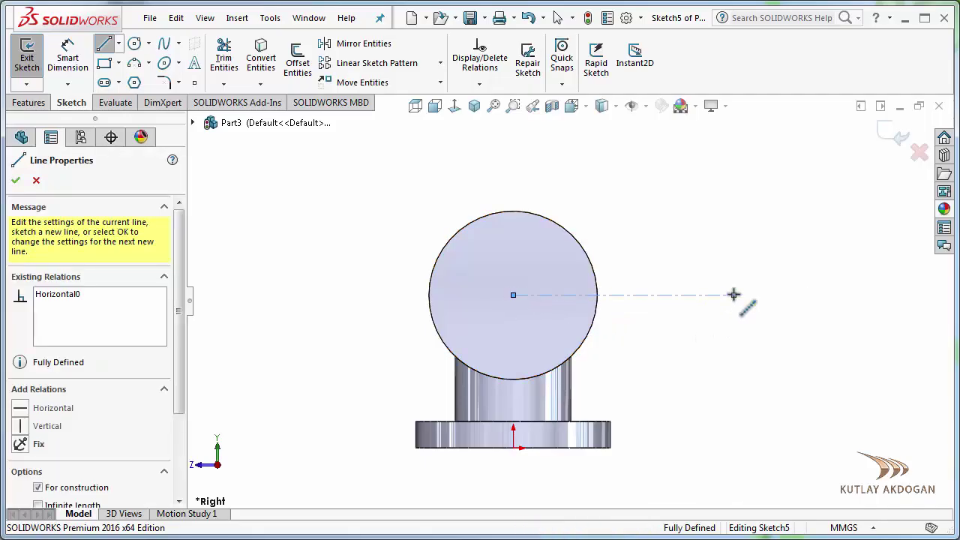
click(734, 144)
right_click(750, 150)
click(765, 157)
scroll(750, 180, down, 1)
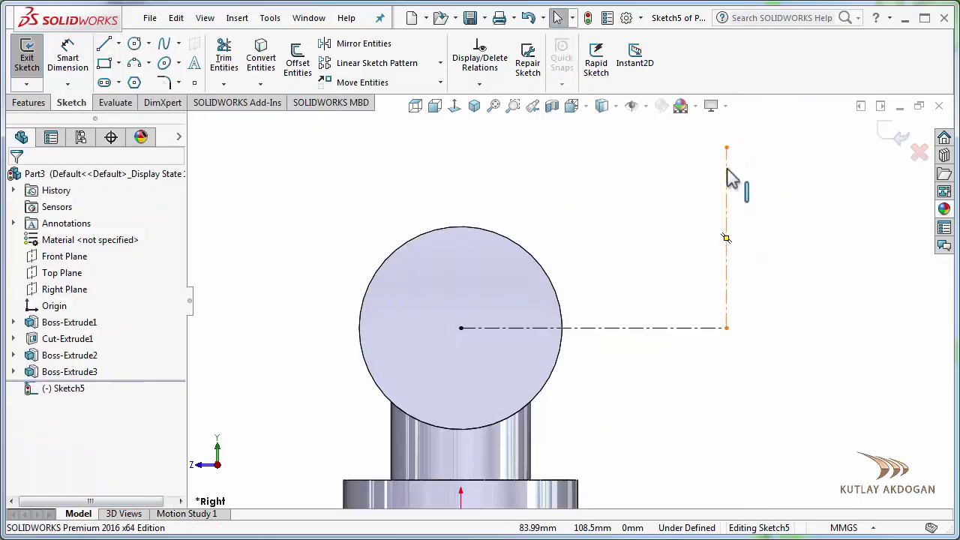
scroll(707, 199, up, 1)
key(alt+Tab)
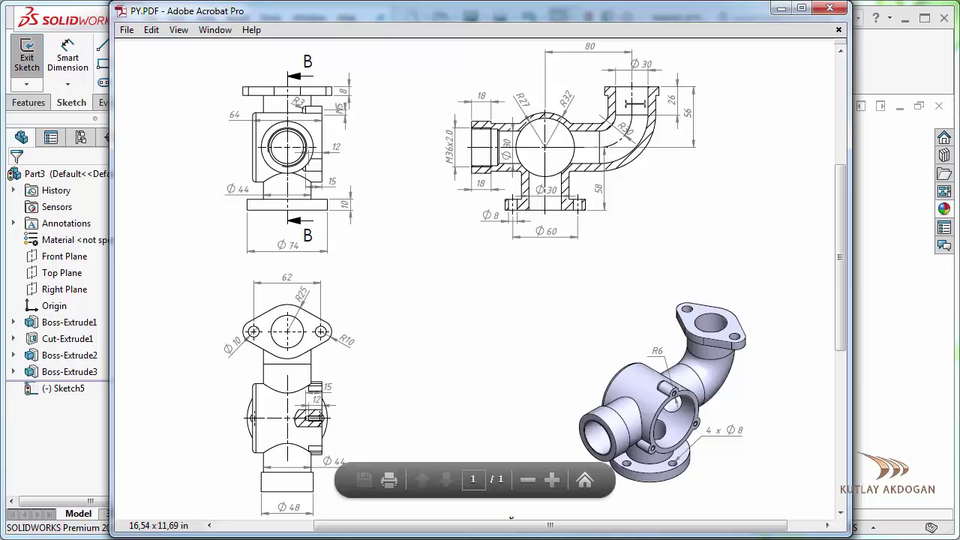
click(781, 9)
- Dimension the horizontal centerline of the path to 80 mm
click(67, 56)
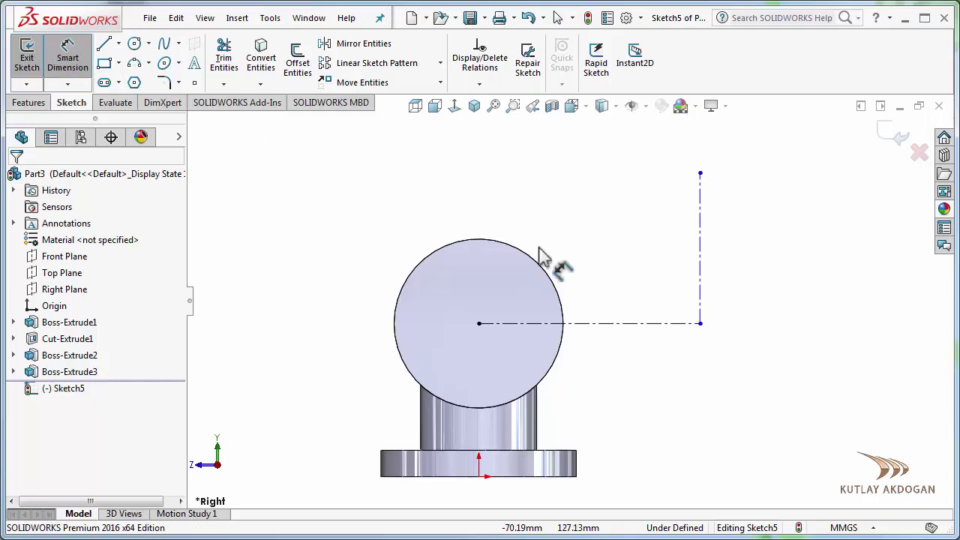
click(625, 324)
click(627, 404)
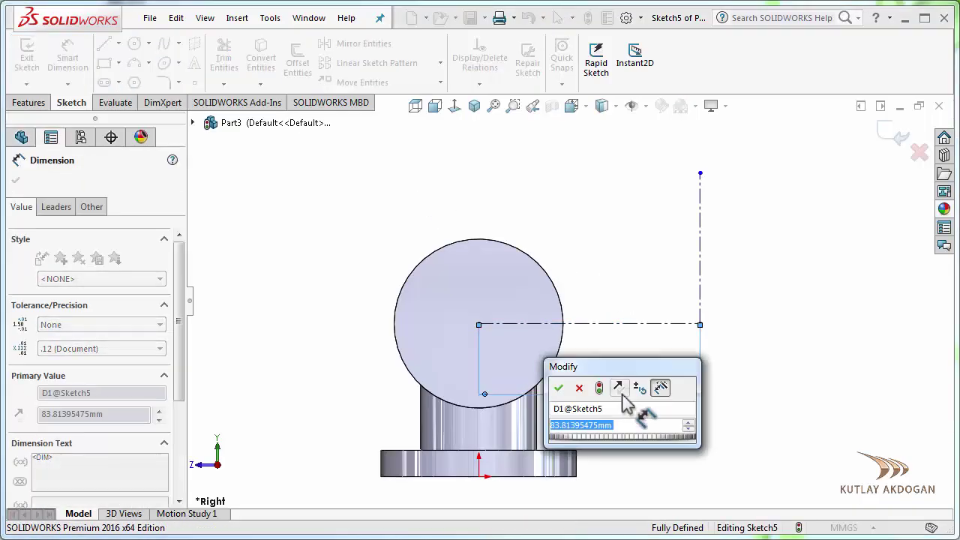
key(Return)
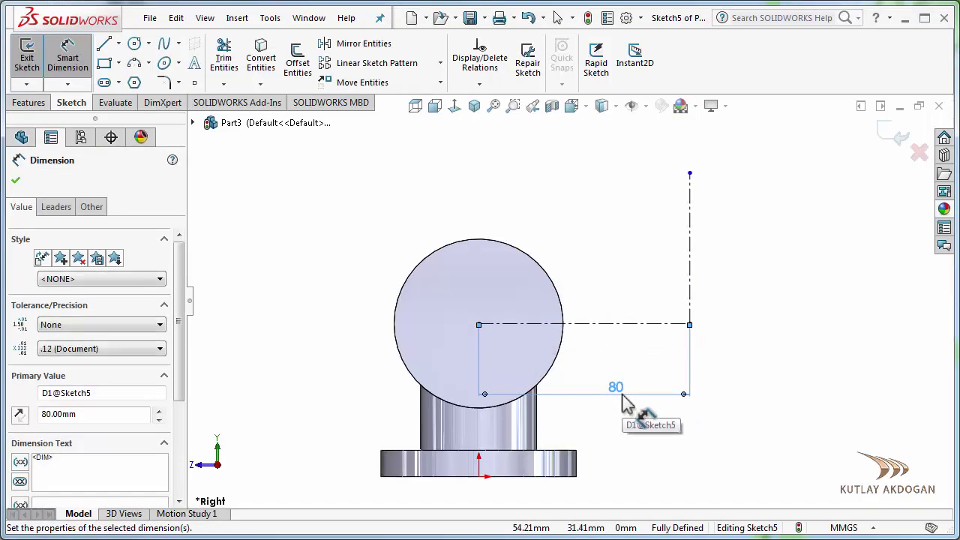
click(696, 253)
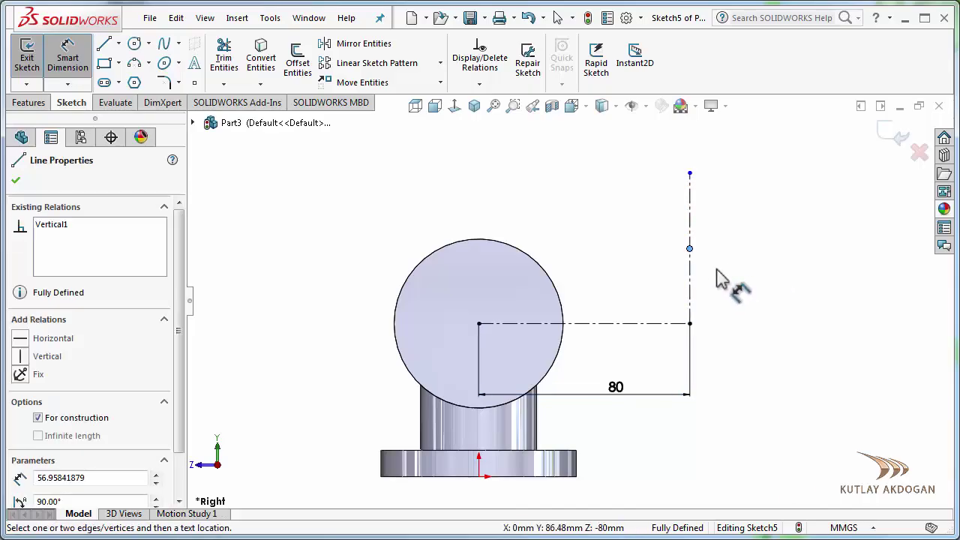
click(743, 287)
right_click(303, 184)
click(420, 228)
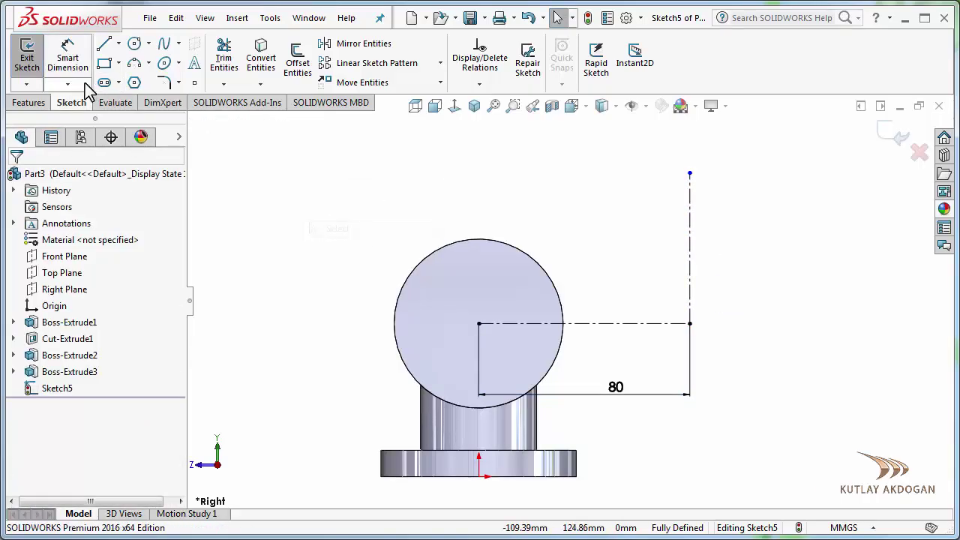
- Dimension the vertical line to 56 mm, checking the height against the PDF drawing
click(63, 66)
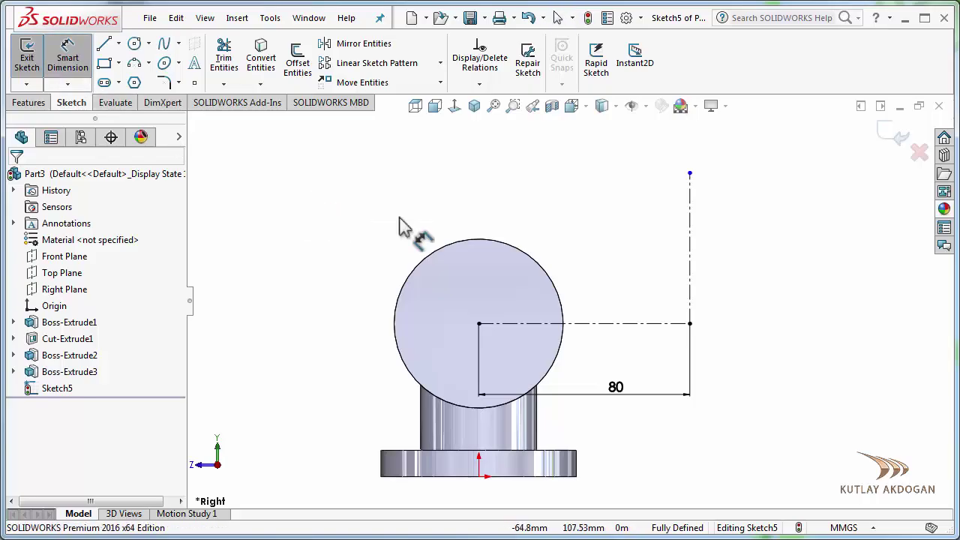
click(693, 276)
click(780, 270)
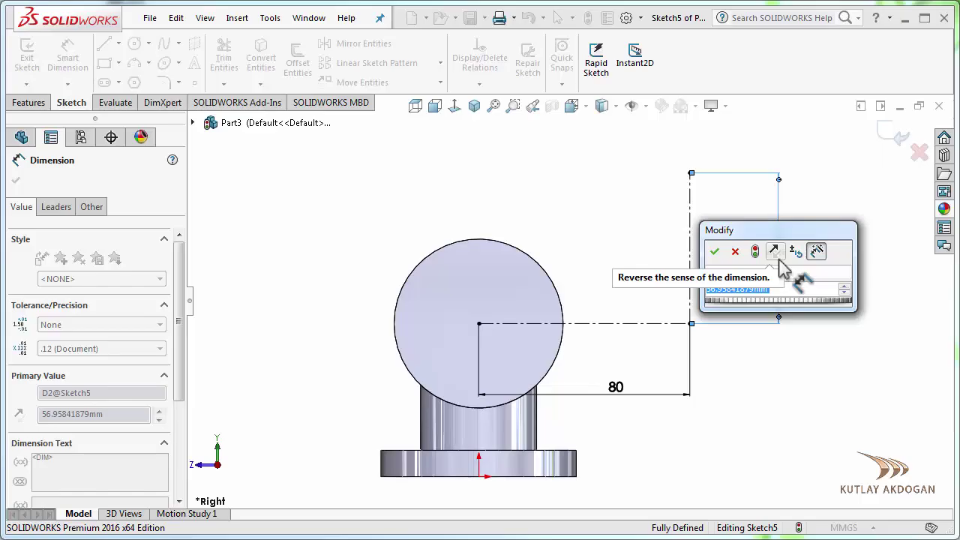
key(alt+Tab)
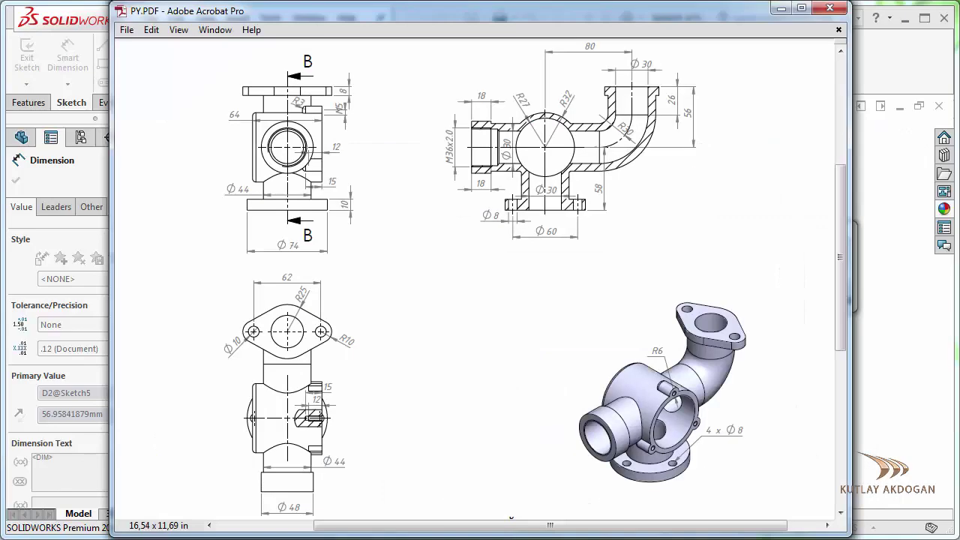
key(alt+Tab)
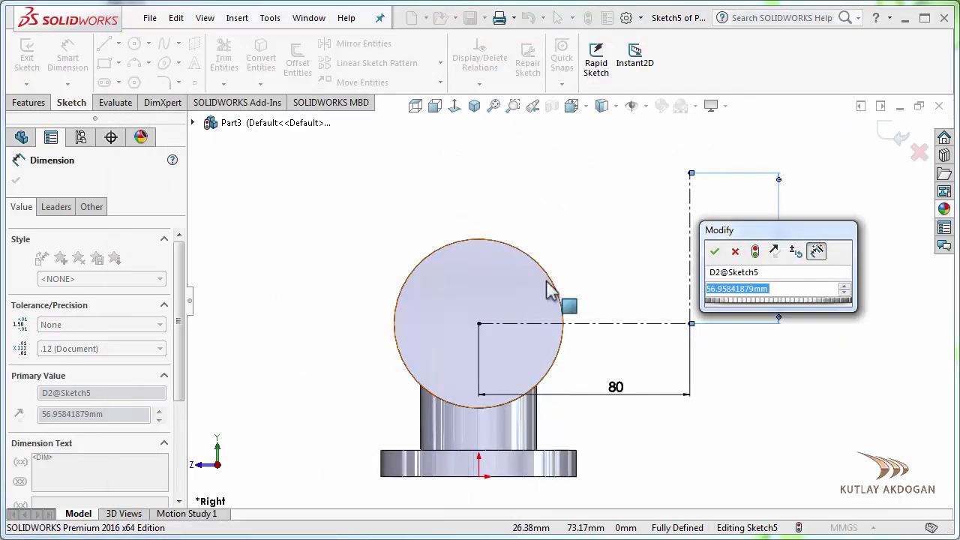
text(56)
key(Return)
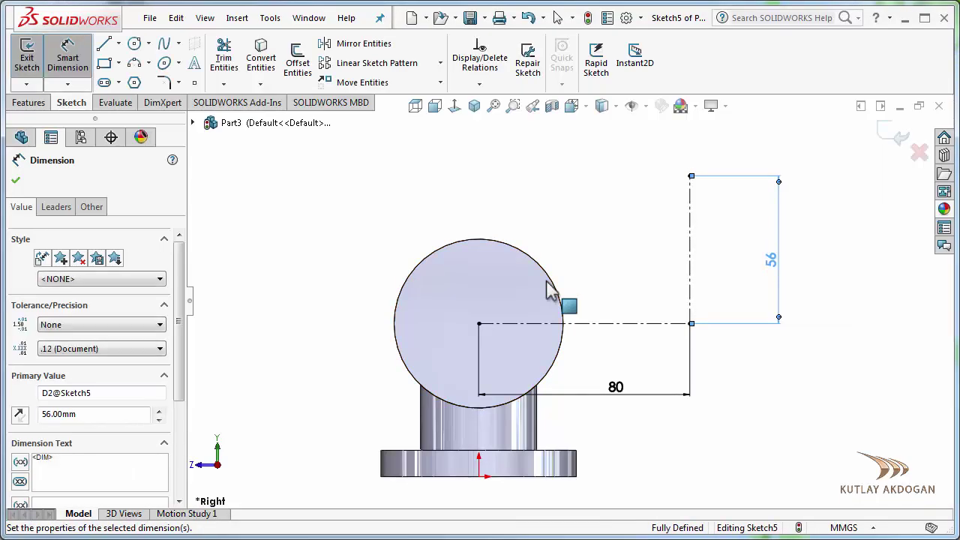
right_click(534, 188)
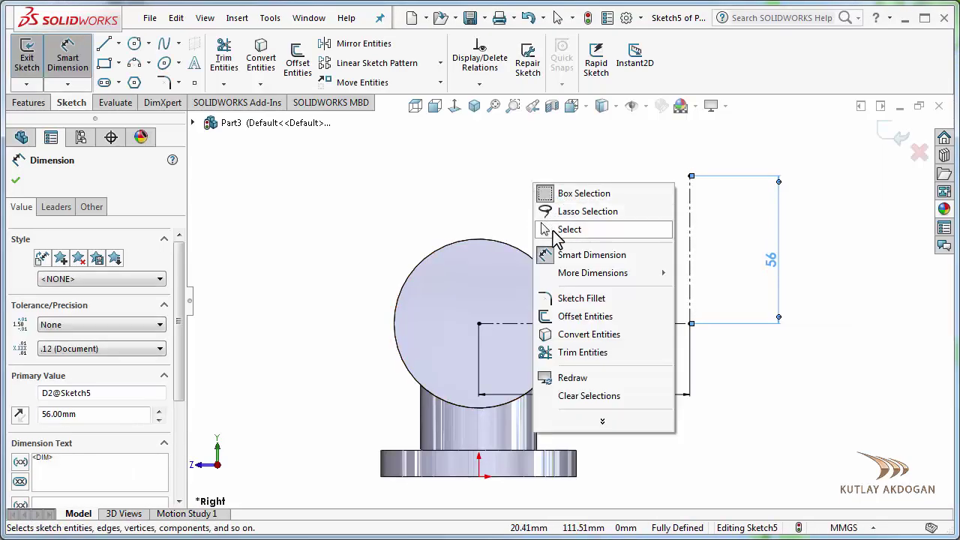
click(553, 230)
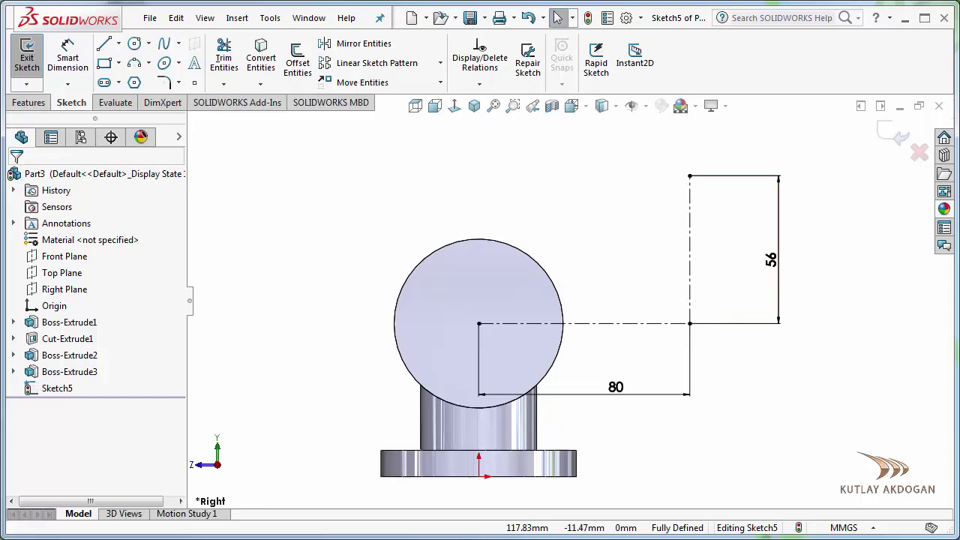
key(alt+Tab)
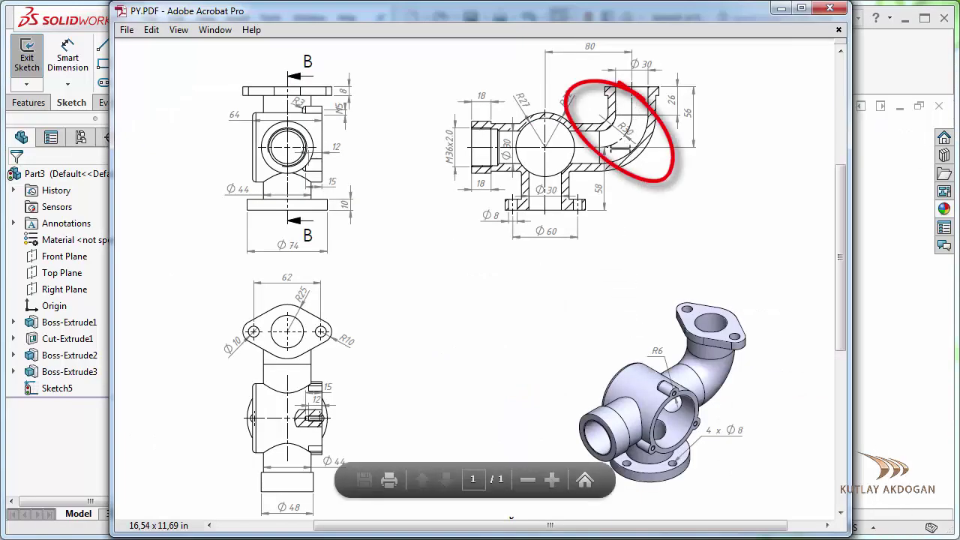
click(780, 8)
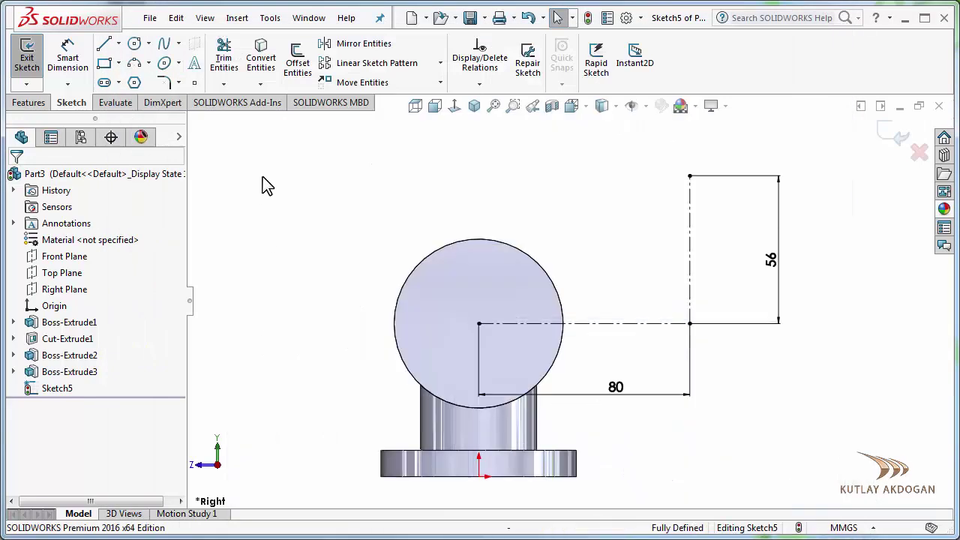
- Fillet the L-path's corner vertex with a 30 mm radius sketch fillet
click(166, 84)
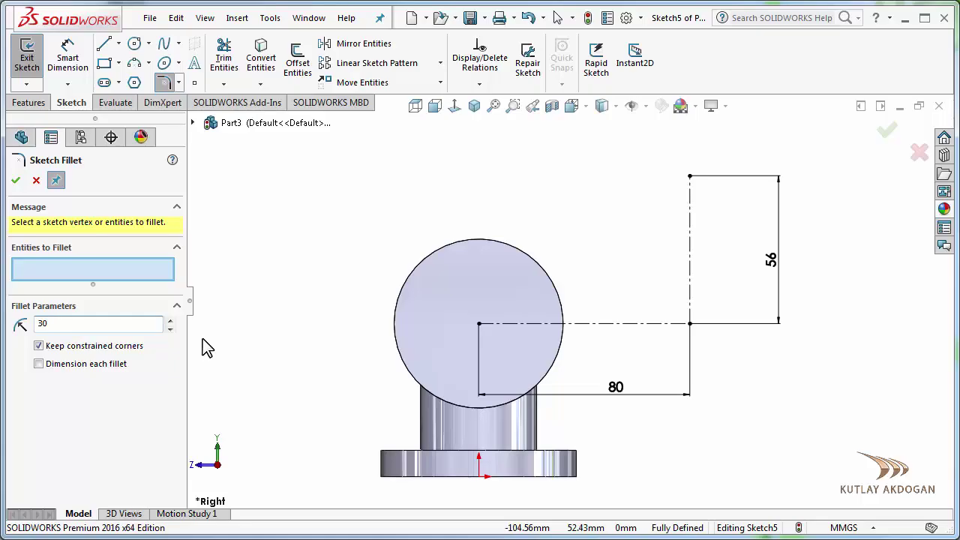
click(691, 324)
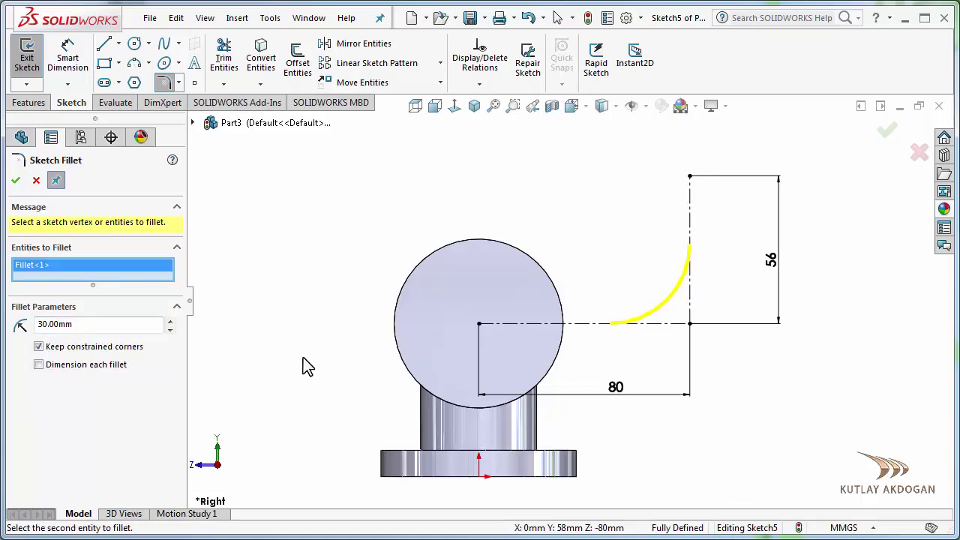
click(16, 181)
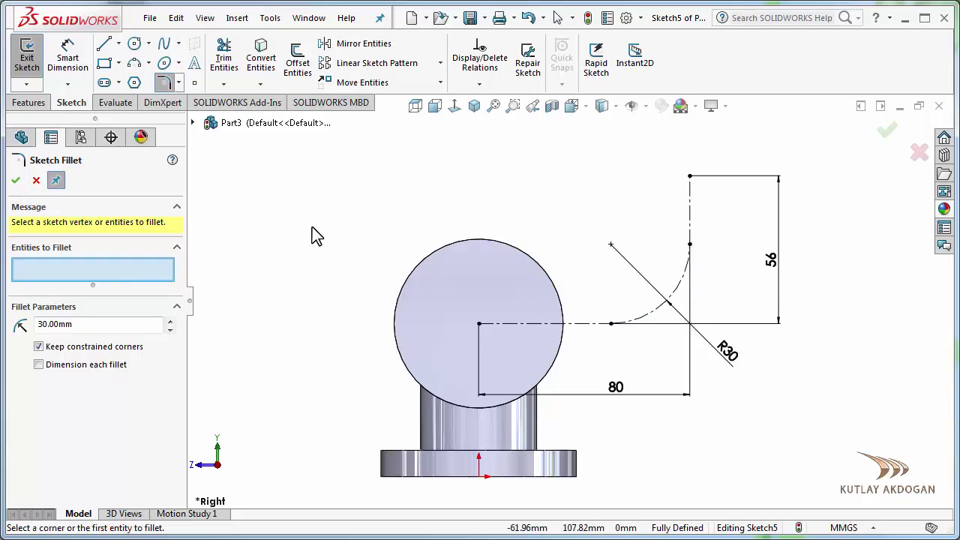
click(17, 181)
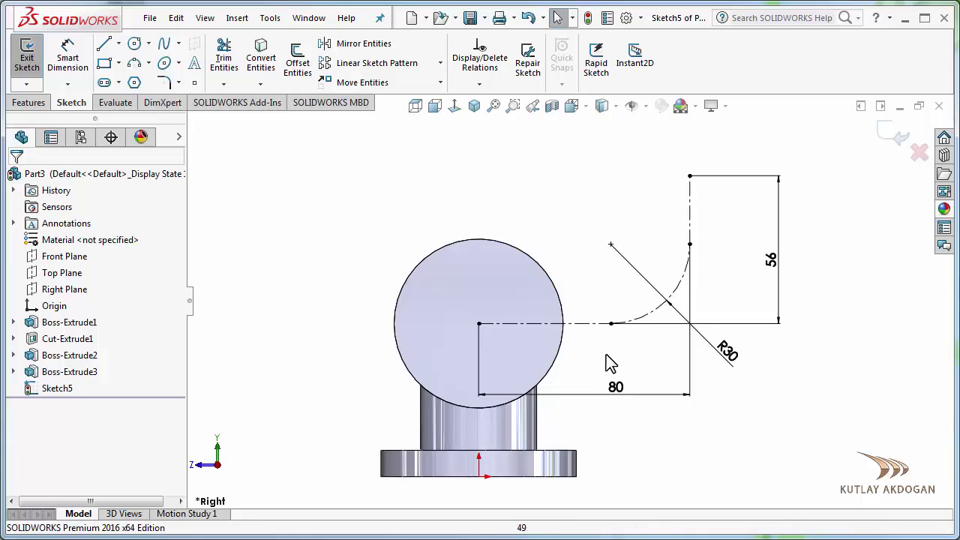
- Convert the horizontal centerline, corner arc and vertical line from construction to regular geometry
click(586, 325)
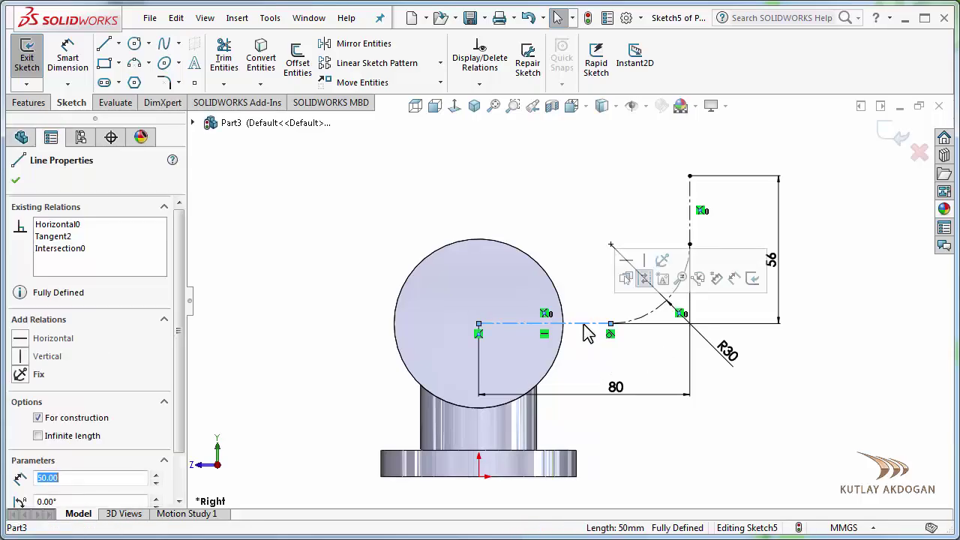
click(643, 279)
click(658, 358)
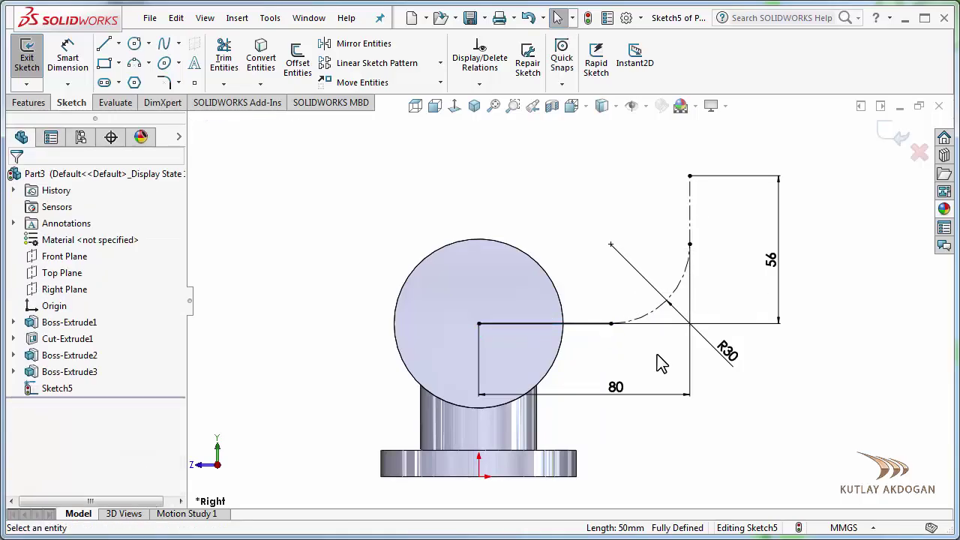
click(658, 315)
click(717, 261)
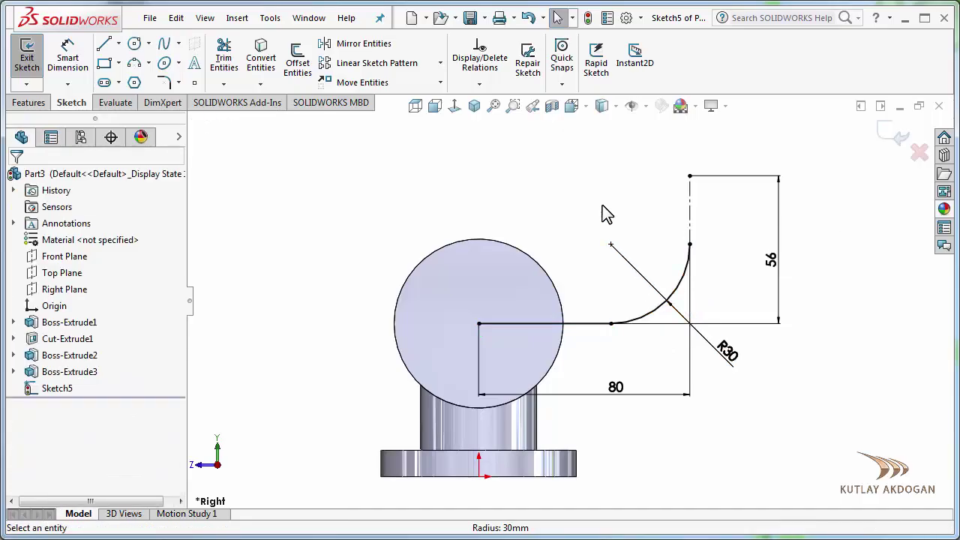
click(690, 213)
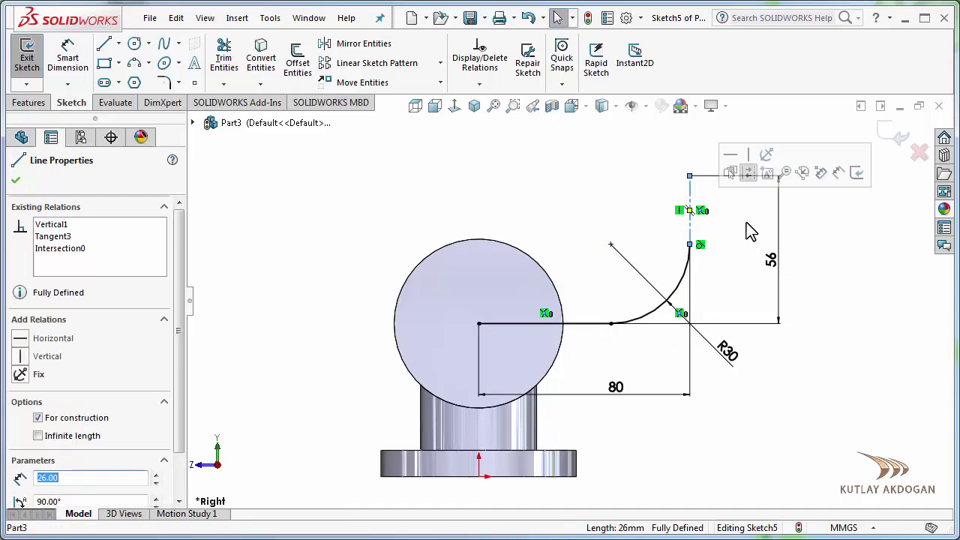
click(747, 173)
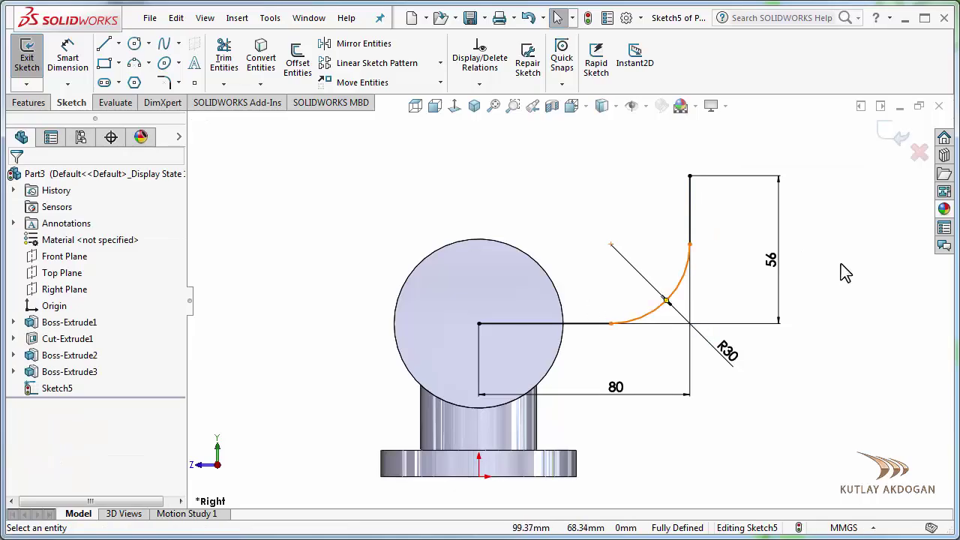
- Exit the sketch and switch to the isometric view
click(890, 135)
click(474, 105)
click(735, 292)
- Create Plane1 through the path's top end point, perpendicular to the vertical path line
scroll(649, 163, up, 2)
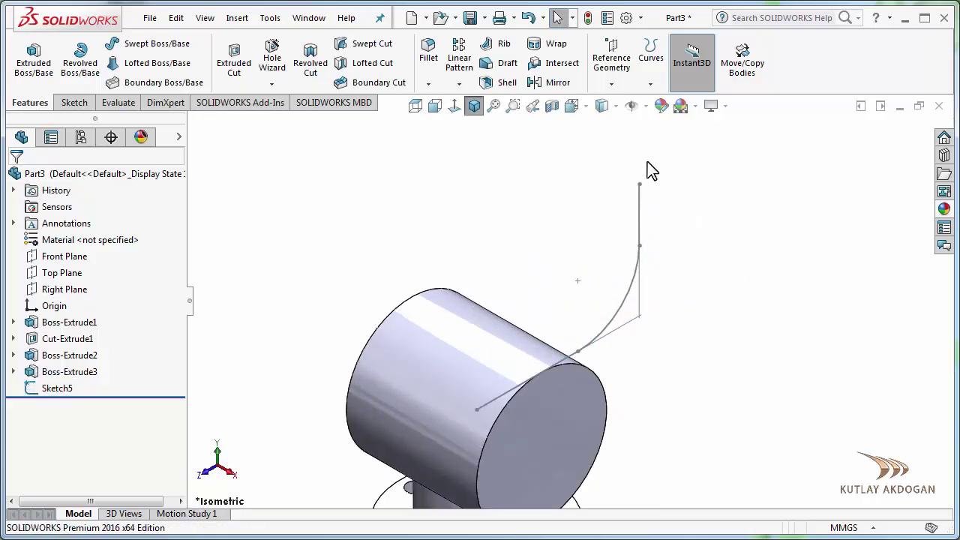
scroll(546, 360, down, 2)
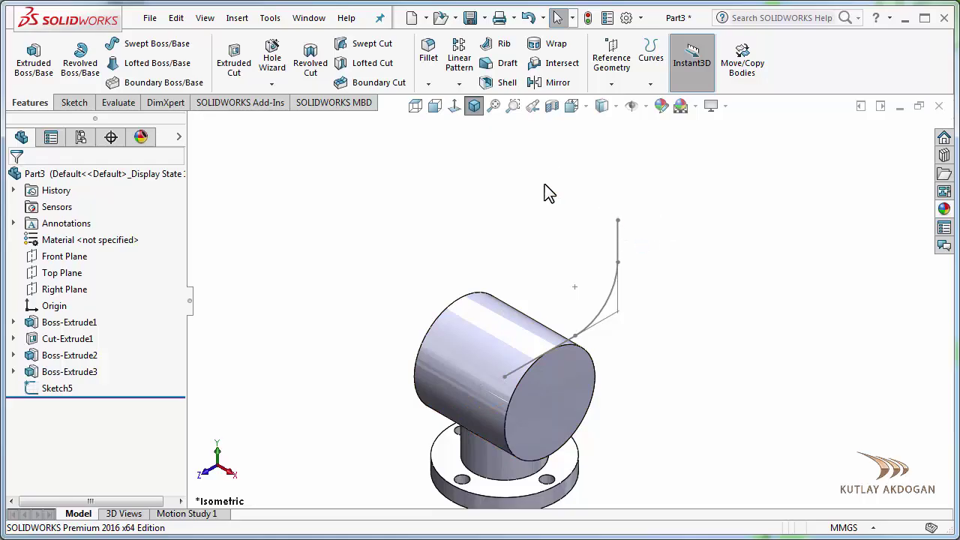
click(619, 57)
click(625, 102)
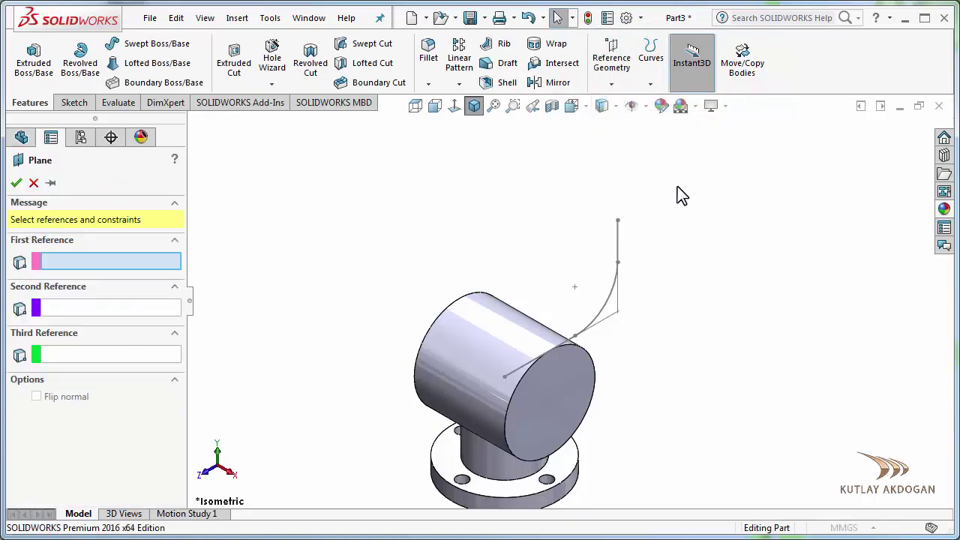
scroll(636, 231, down, 3)
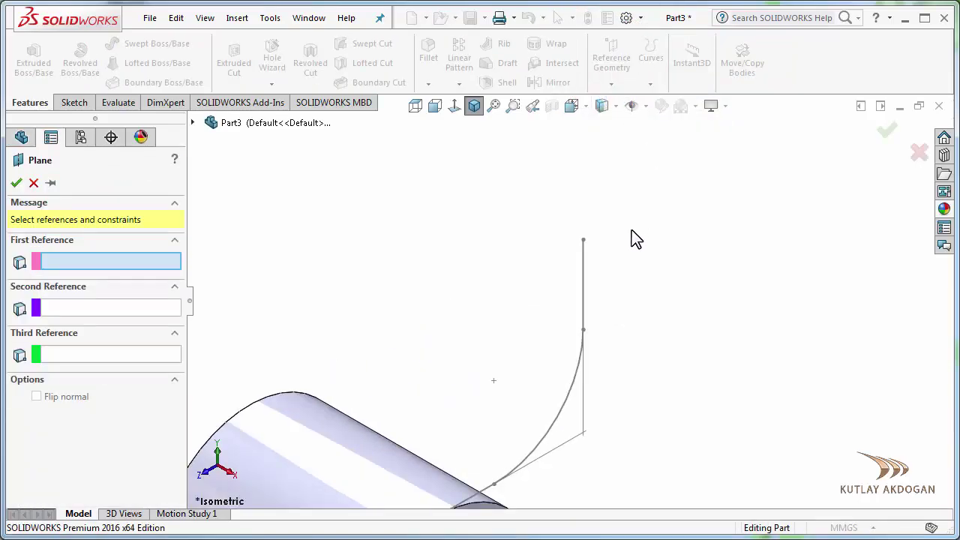
click(583, 241)
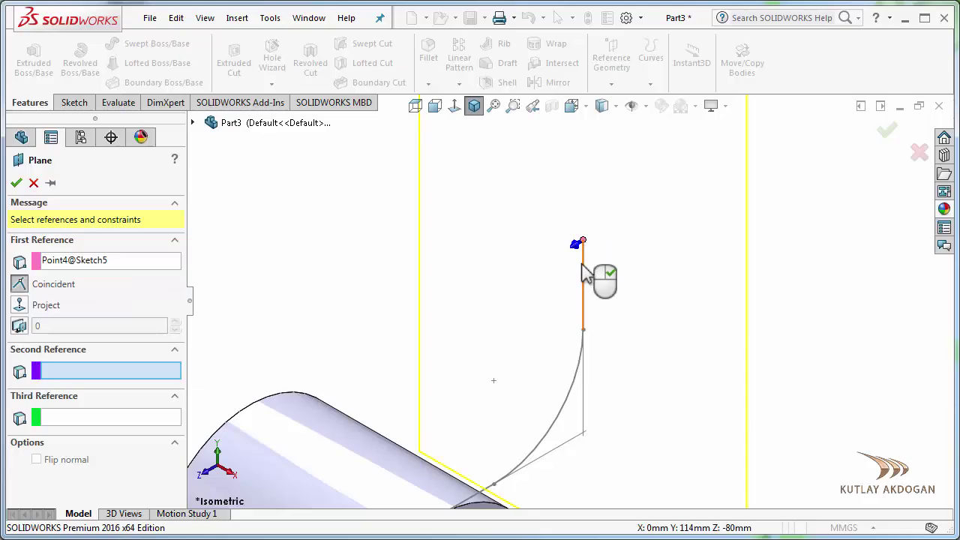
click(585, 275)
scroll(585, 275, up, 5)
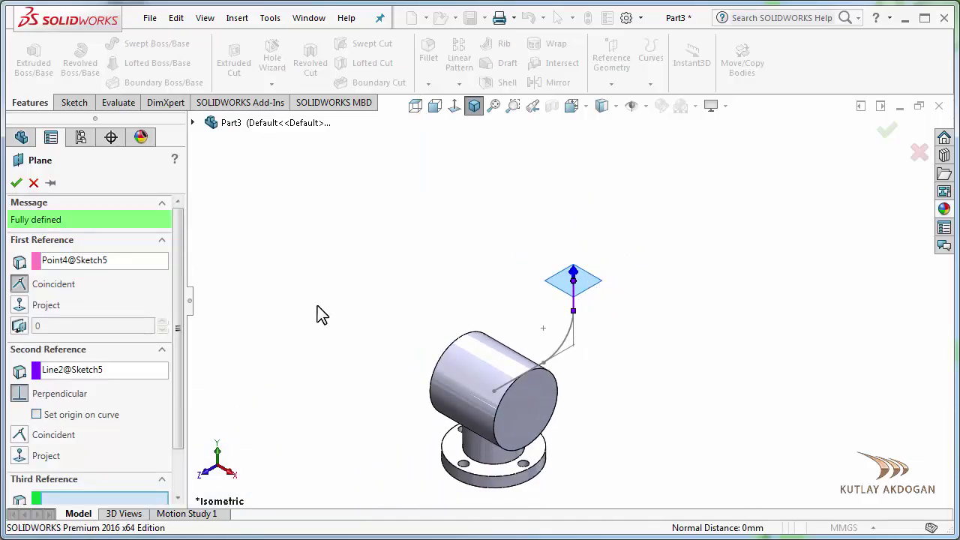
click(16, 183)
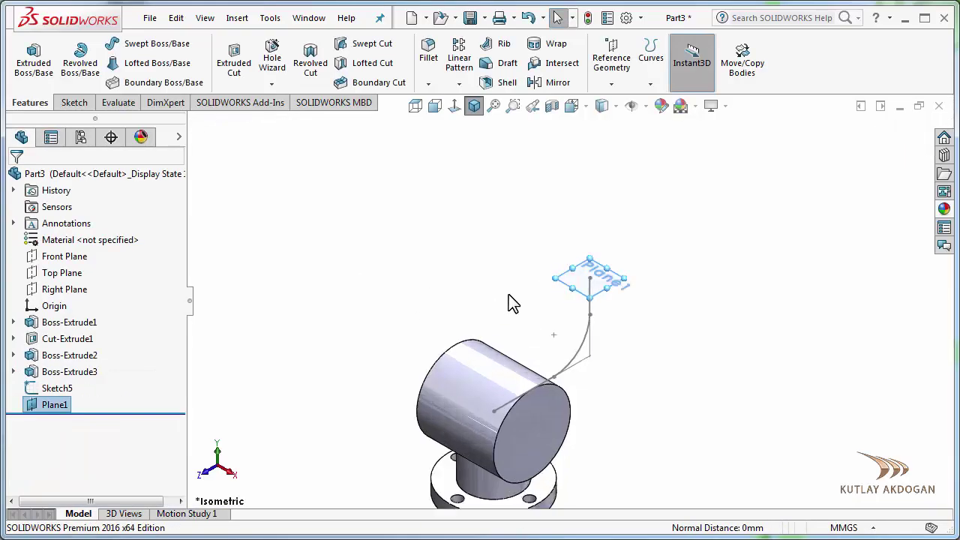
- Open a sketch on Plane1 facing it head-on, then bring up the PDF drawing
scroll(507, 302, down, 3)
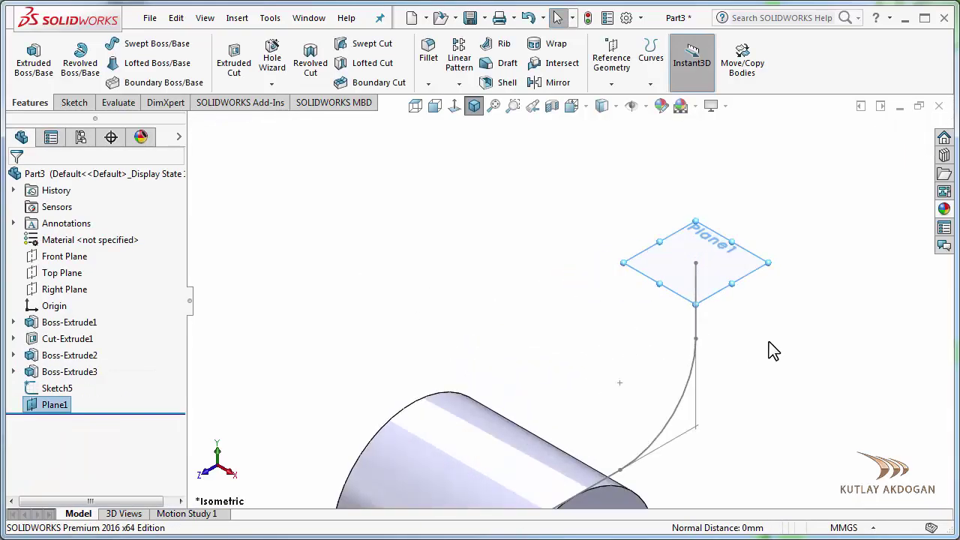
click(714, 261)
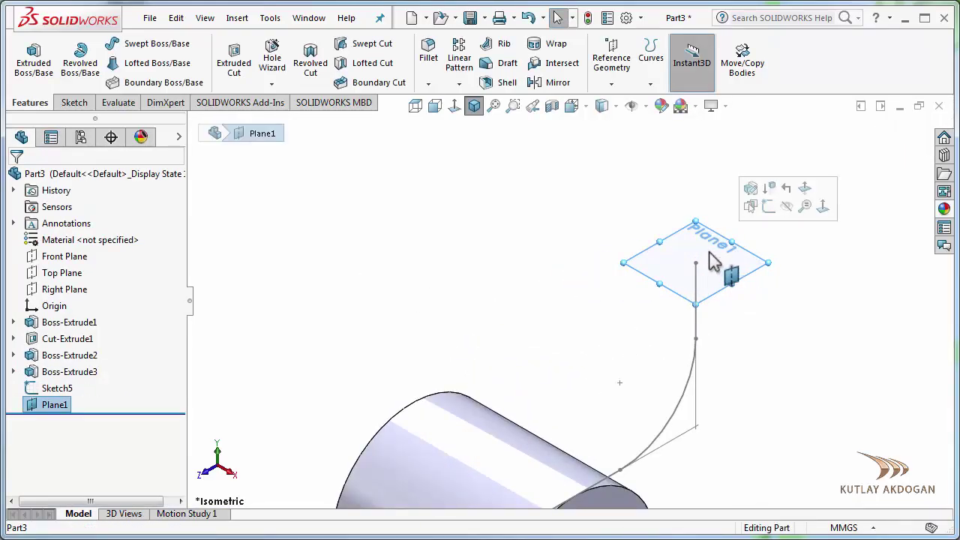
click(769, 208)
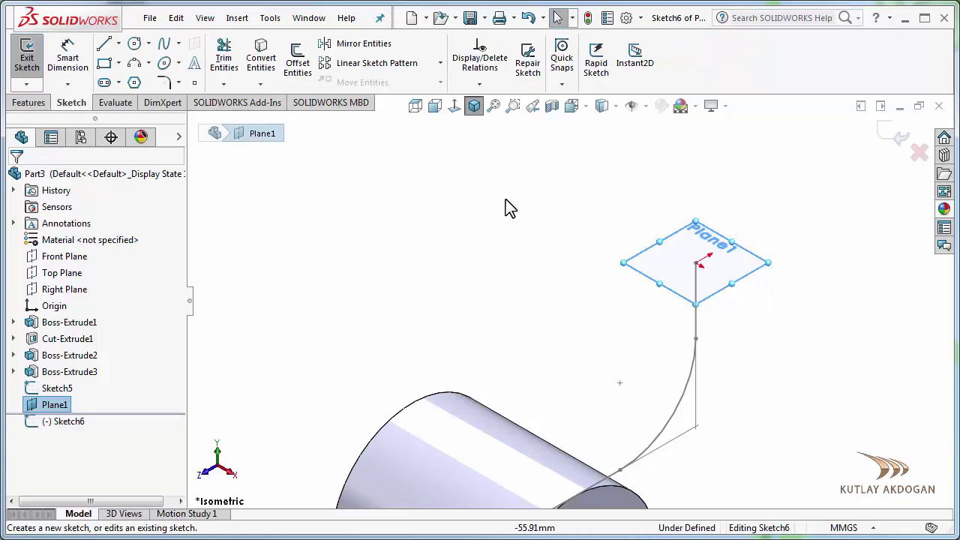
click(454, 106)
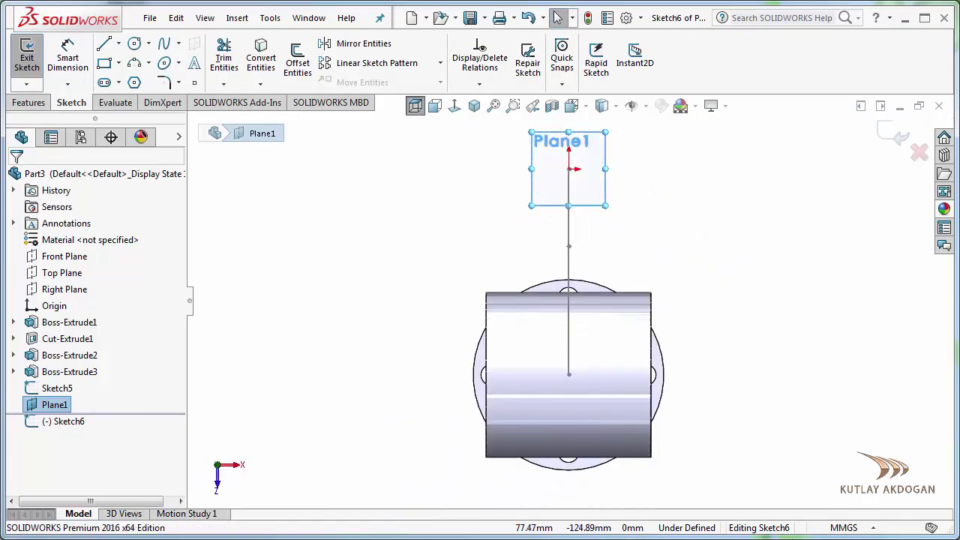
key(alt+Tab)
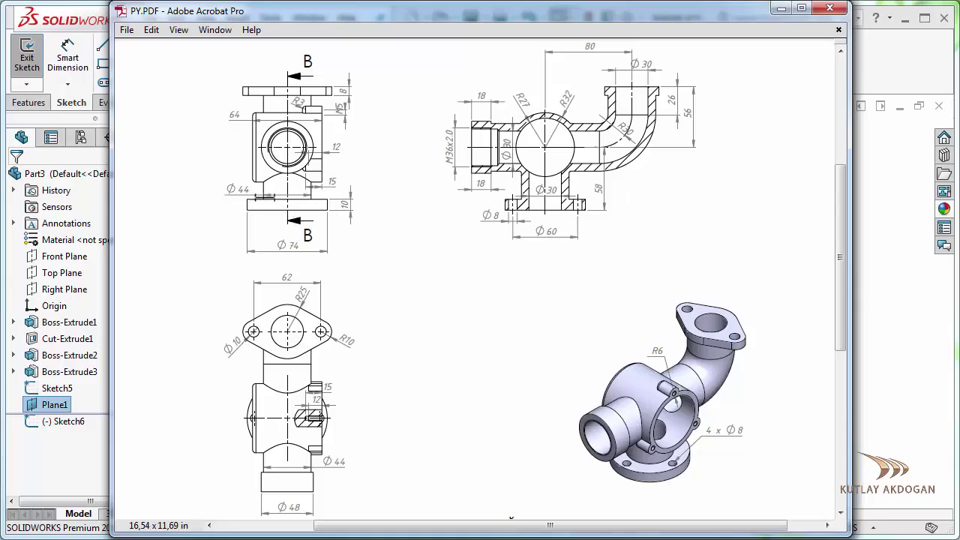
- Draw a circle centred on Plane1's origin at the path's top end
click(775, 10)
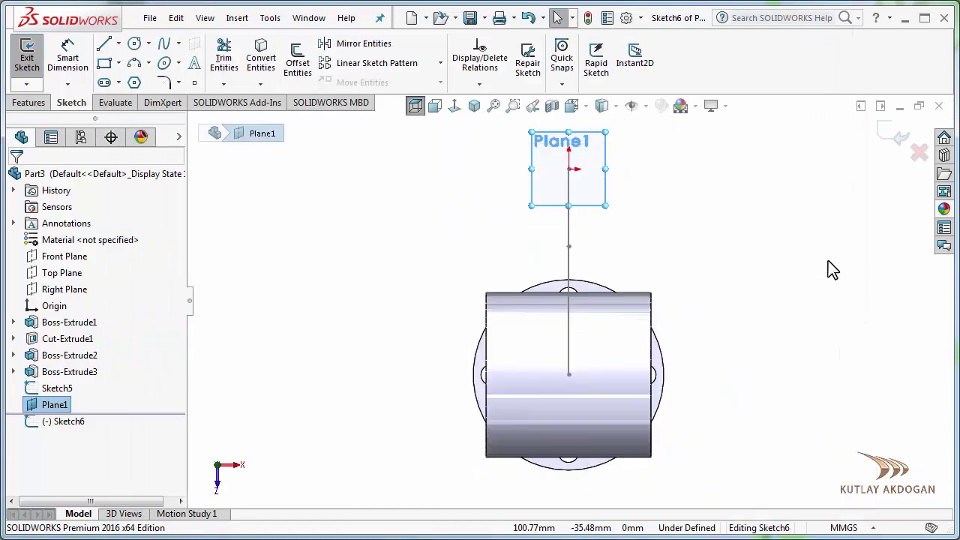
scroll(604, 191, down, 4)
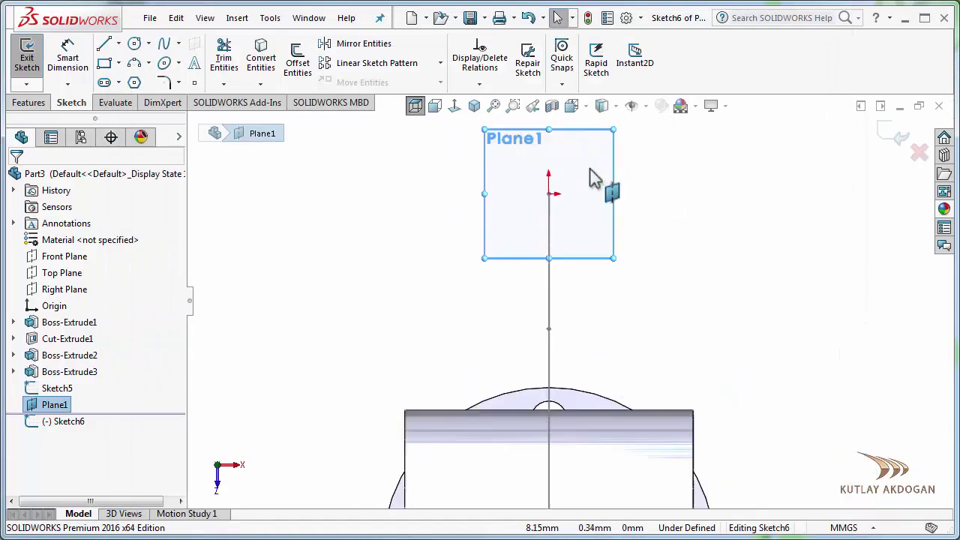
click(137, 45)
click(539, 205)
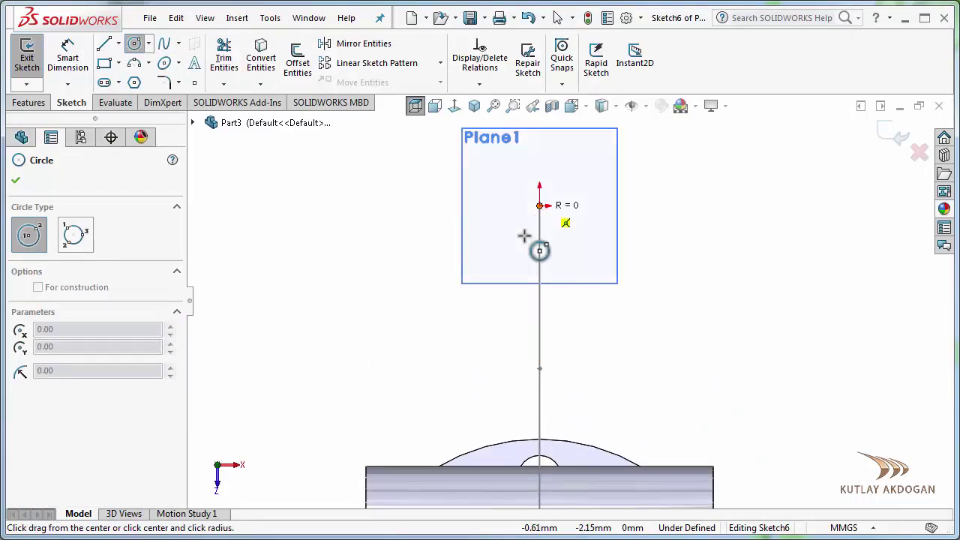
click(500, 258)
right_click(654, 171)
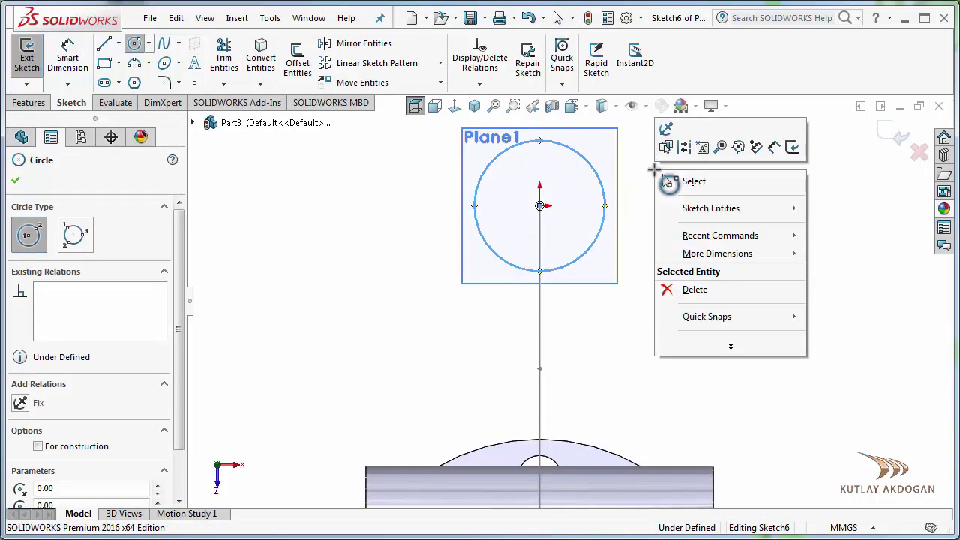
- Dimension the circle's diameter to 44 mm, then switch to isometric view
click(67, 57)
click(612, 229)
click(667, 219)
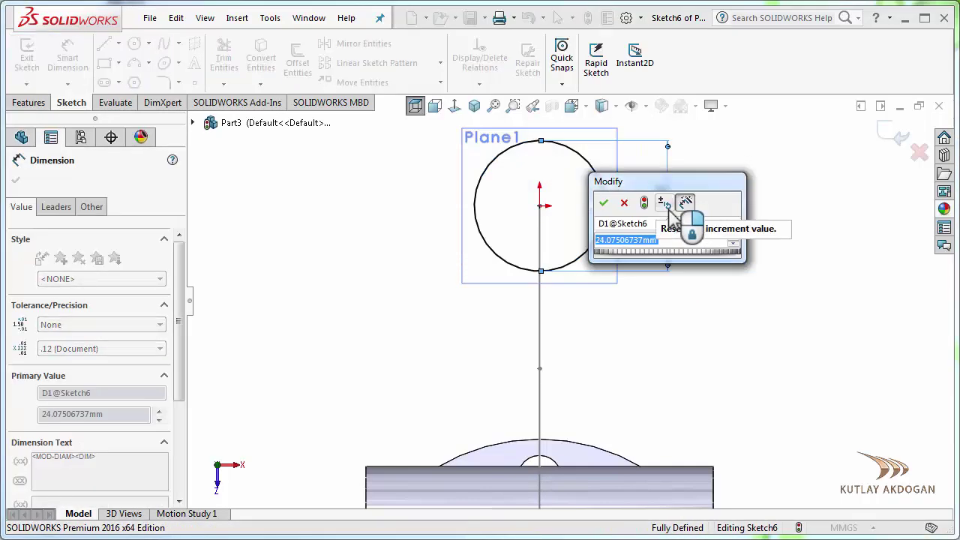
text(44)
key(Return)
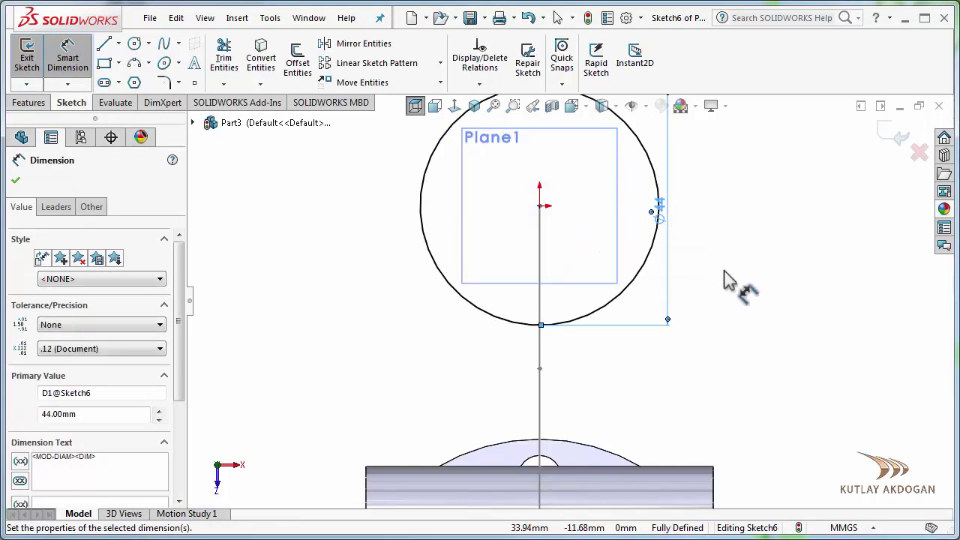
scroll(687, 199, up, 3)
right_click(688, 200)
click(709, 238)
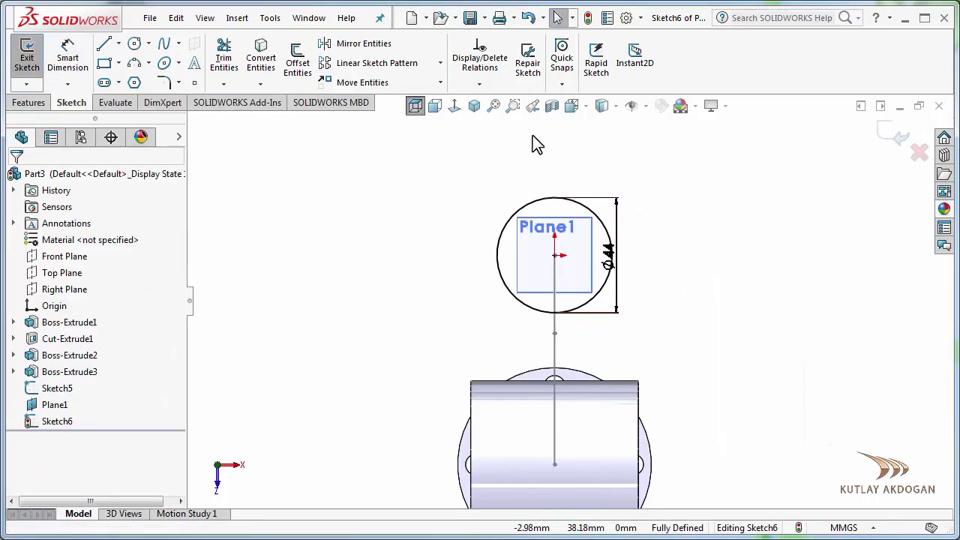
click(474, 106)
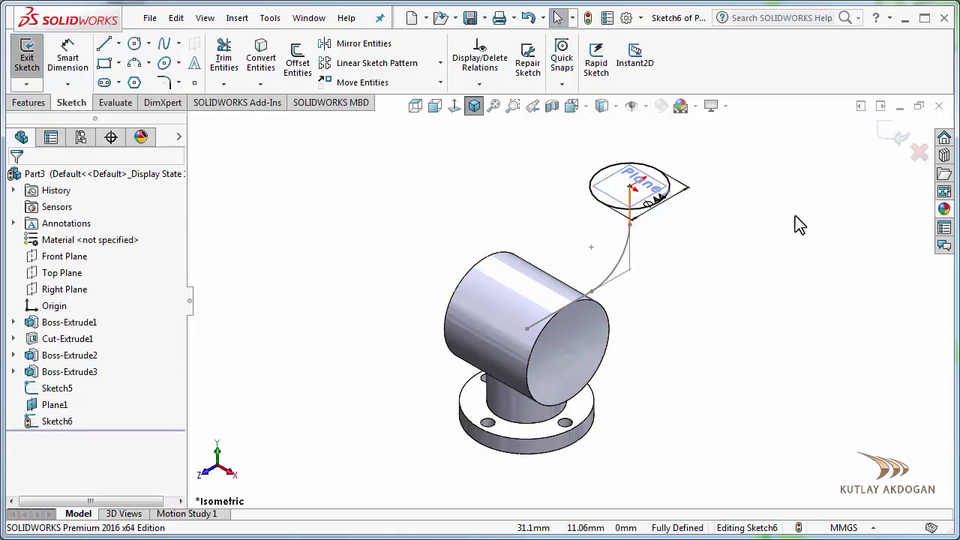
- Exit the sketch and sweep the Sketch6 circle along the Sketch5 path to create Sweep1
click(891, 138)
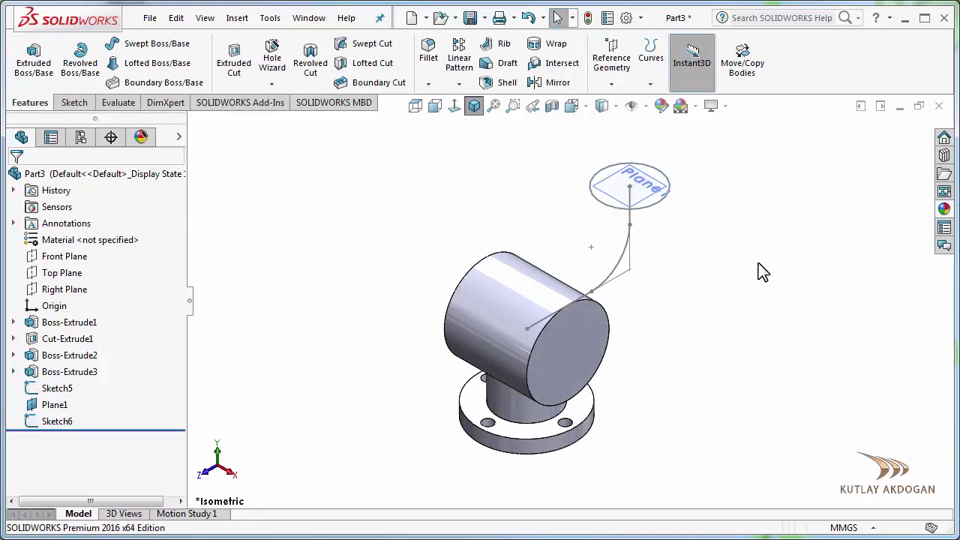
scroll(630, 218, down, 3)
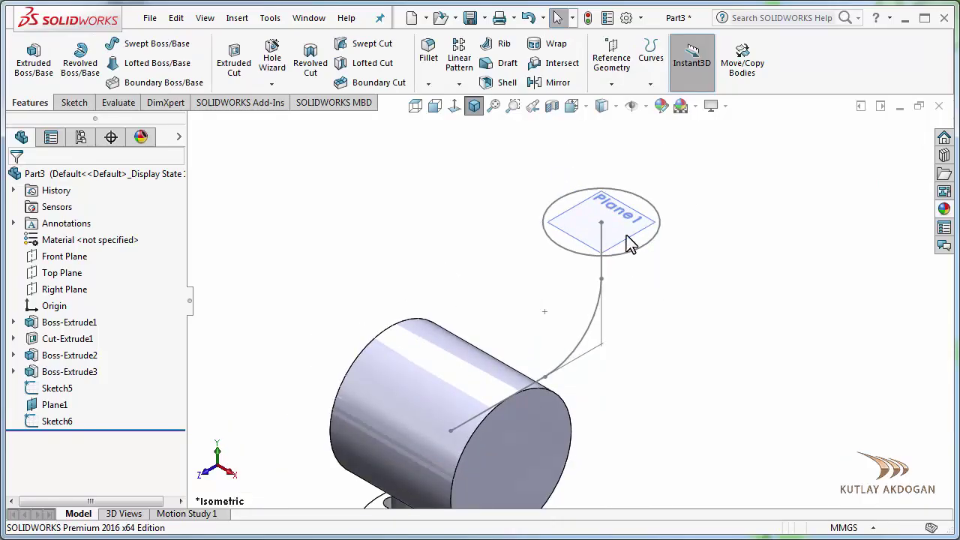
click(128, 45)
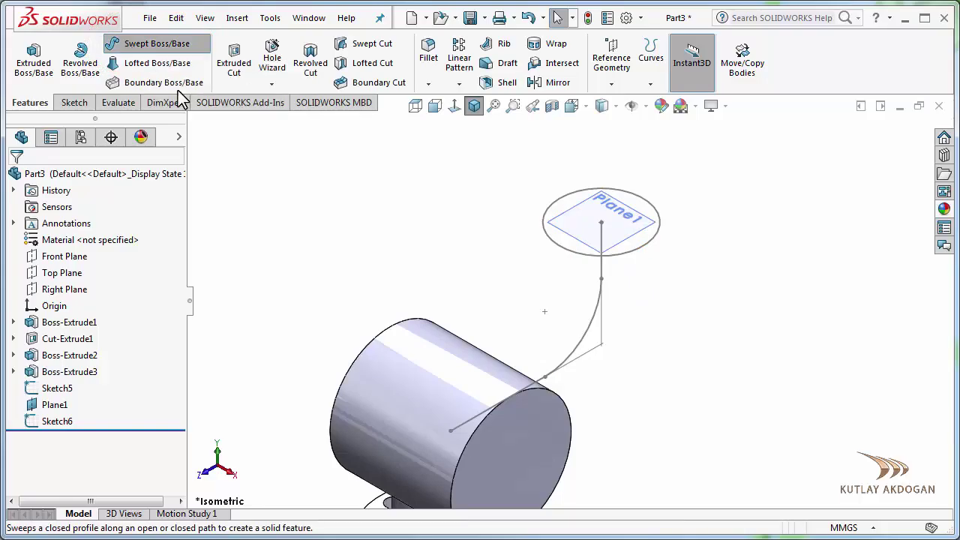
click(650, 256)
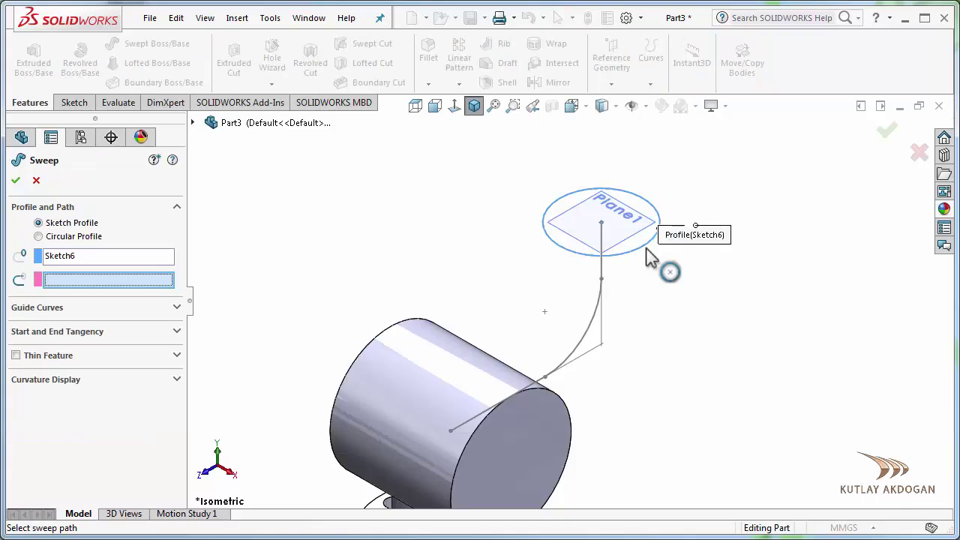
click(594, 323)
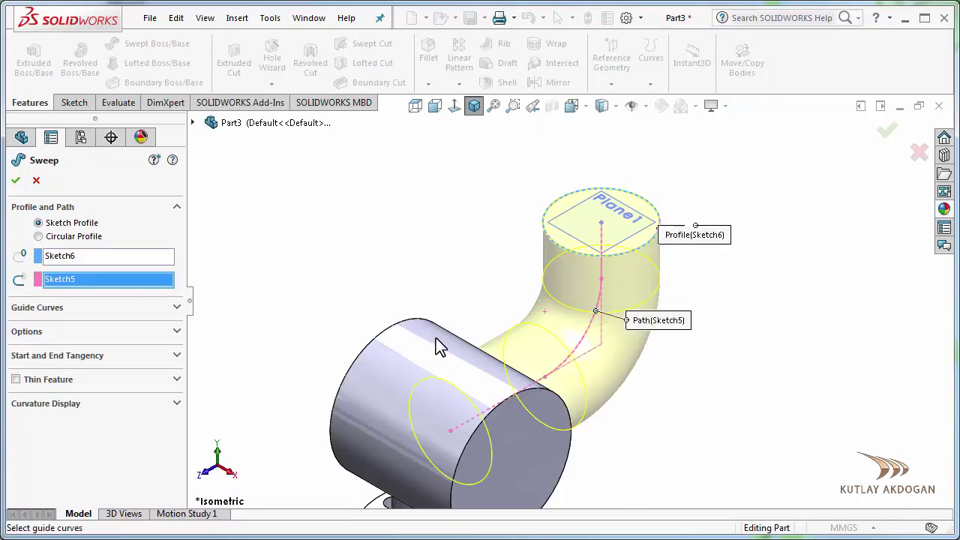
click(17, 181)
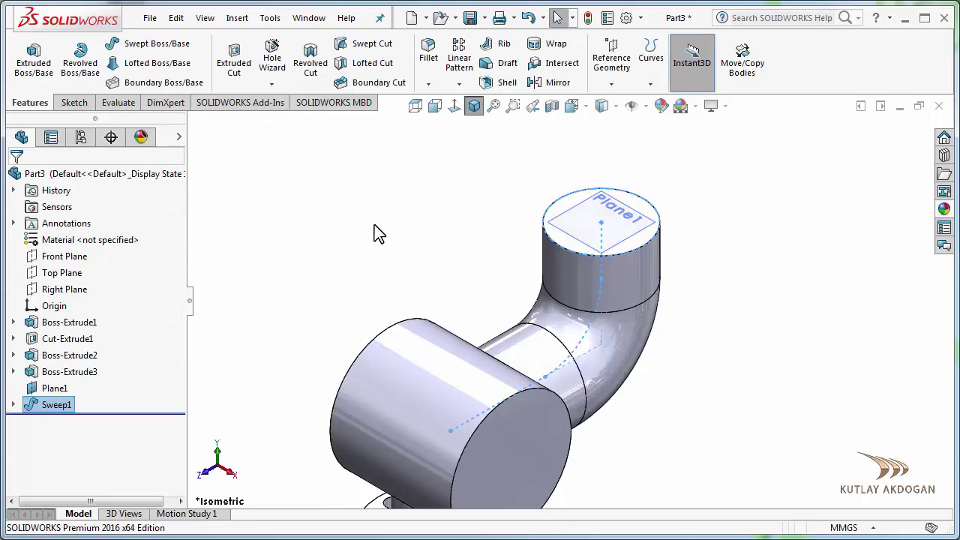
- Hide the reference plane Plane1 at the elbow's top end
scroll(420, 263, up, 3)
scroll(643, 337, down, 2)
scroll(677, 307, up, 2)
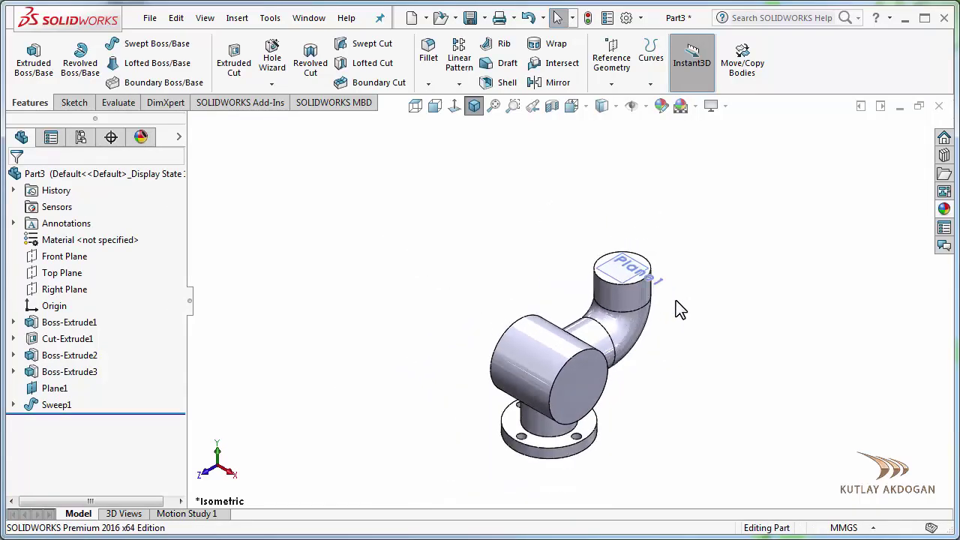
scroll(600, 276, down, 3)
click(588, 264)
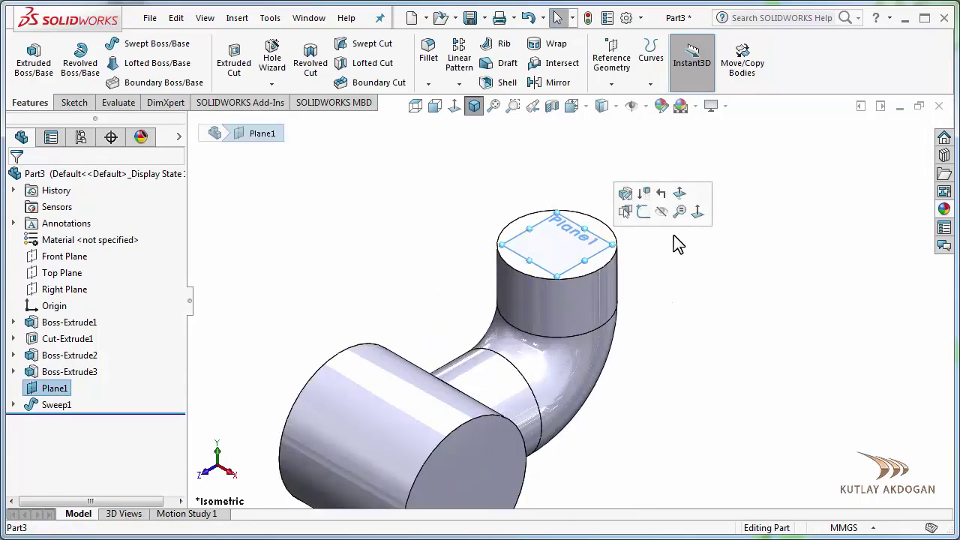
click(662, 212)
- Bring the PY.PDF drawing back up in Adobe Acrobat
scroll(686, 325, up, 3)
scroll(622, 400, down, 1)
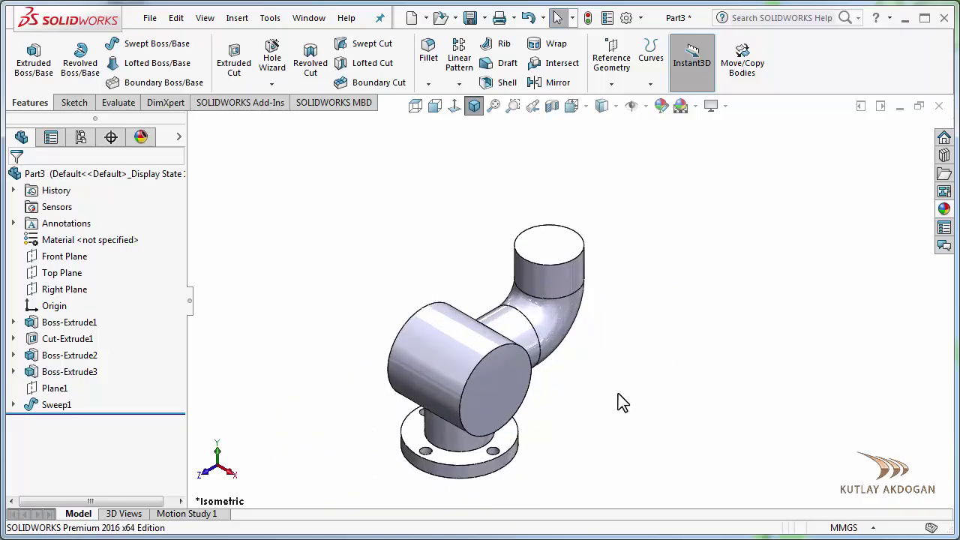
scroll(605, 365, up, 1)
scroll(538, 397, down, 1)
scroll(617, 377, down, 1)
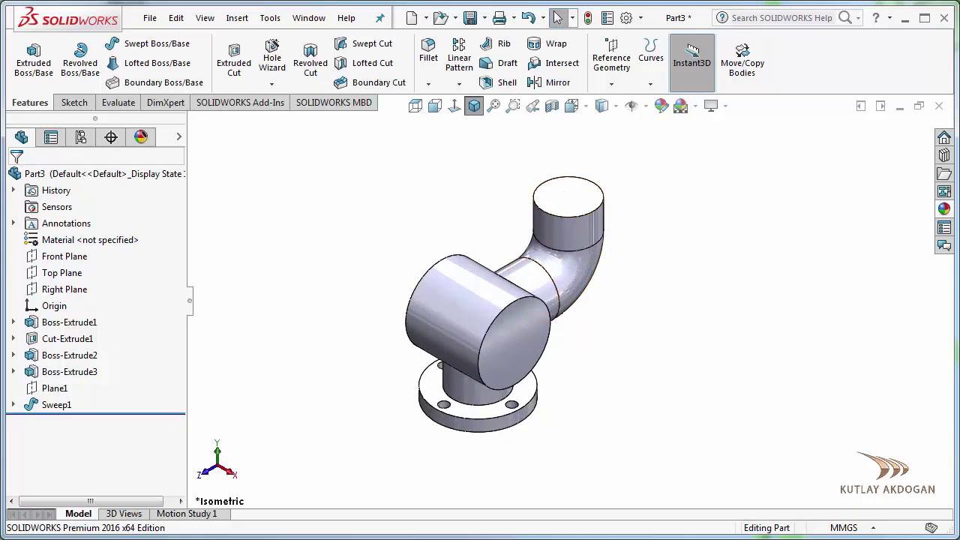
key(alt+Tab)
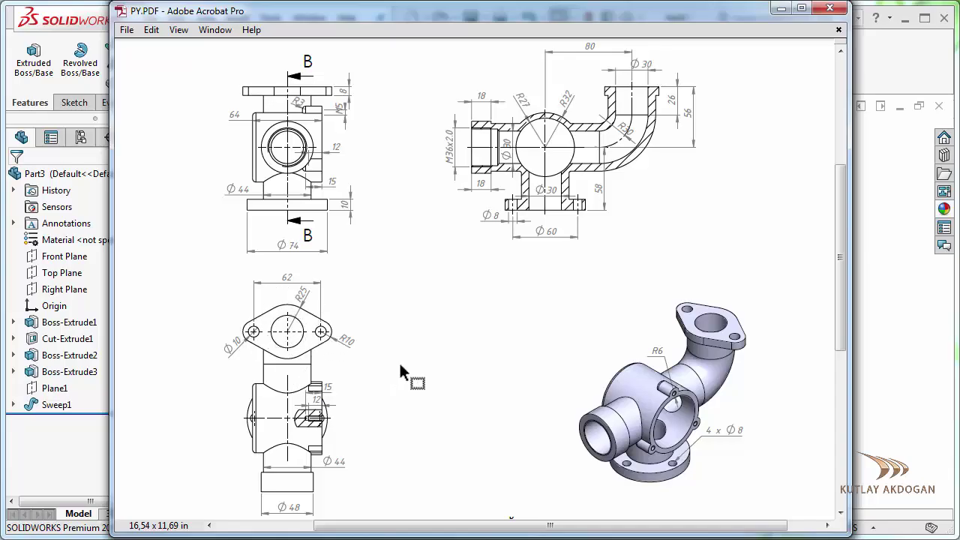
- Minimize PY.PDF in Acrobat to return to the swept elbow in SOLIDWORKS
click(777, 8)
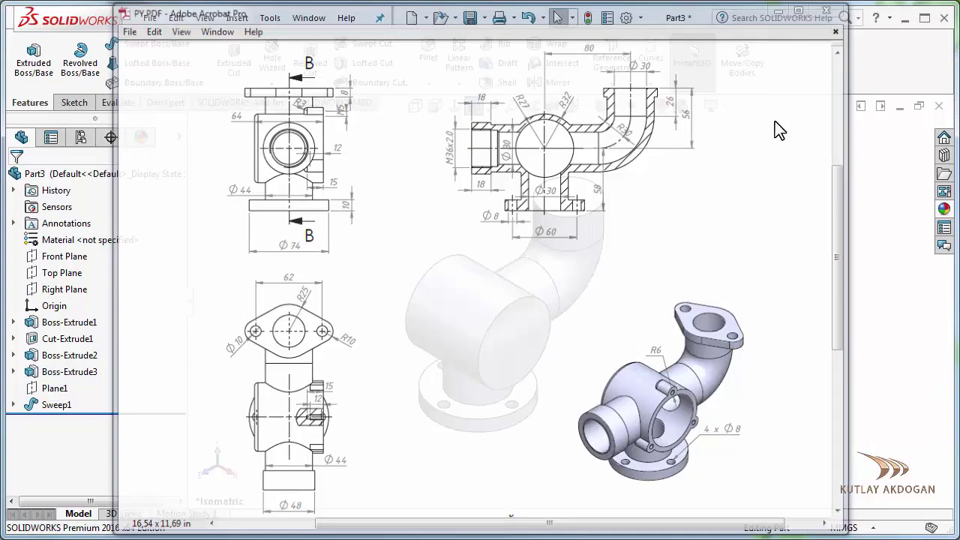
scroll(575, 240, down, 4)
click(575, 200)
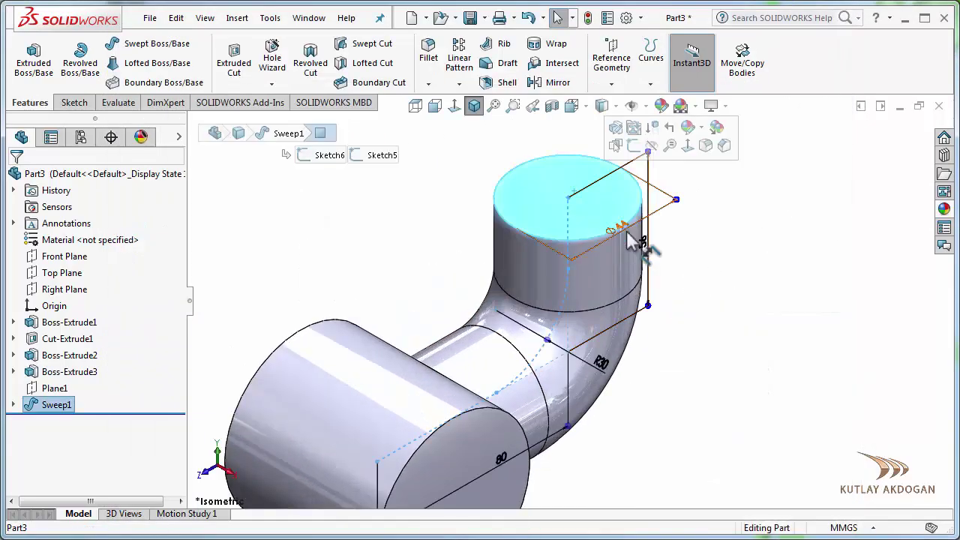
click(622, 137)
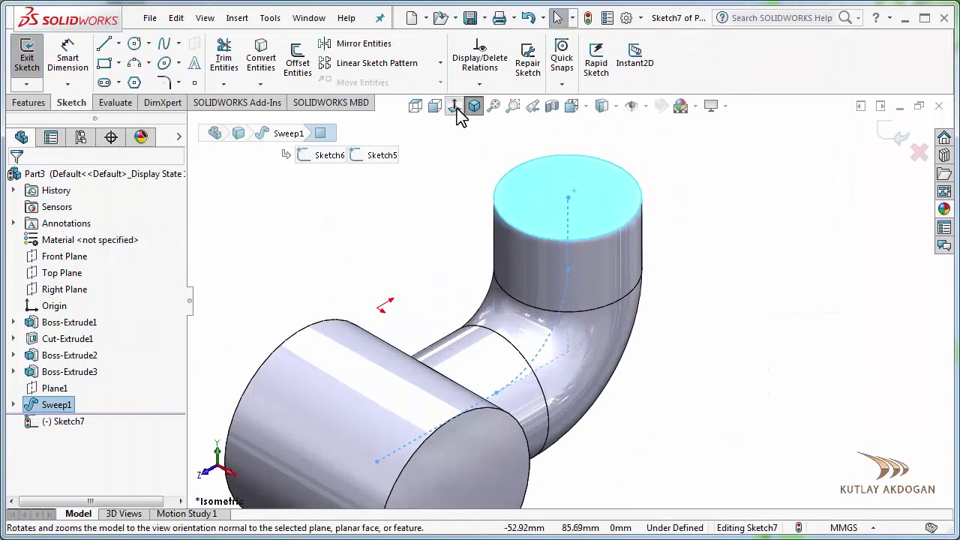
click(453, 105)
click(382, 296)
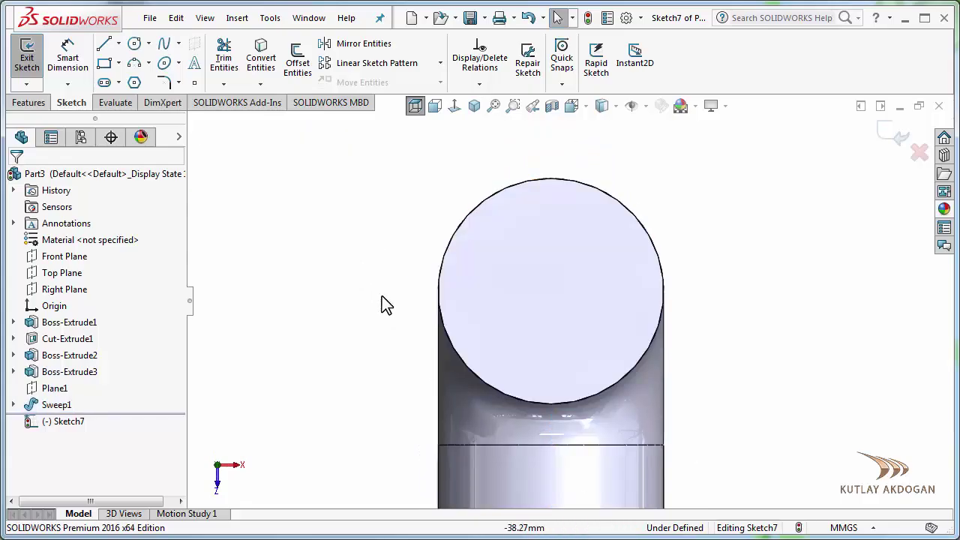
click(118, 45)
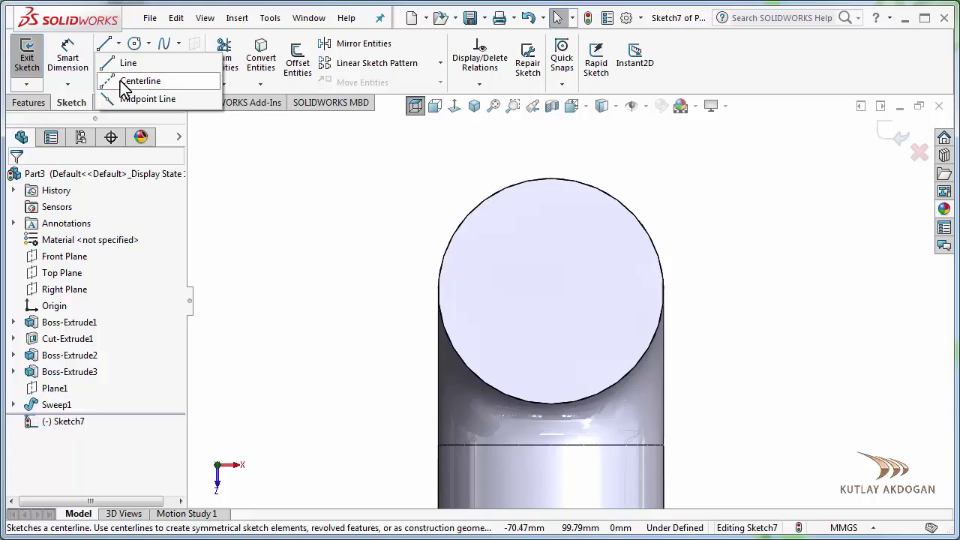
click(126, 80)
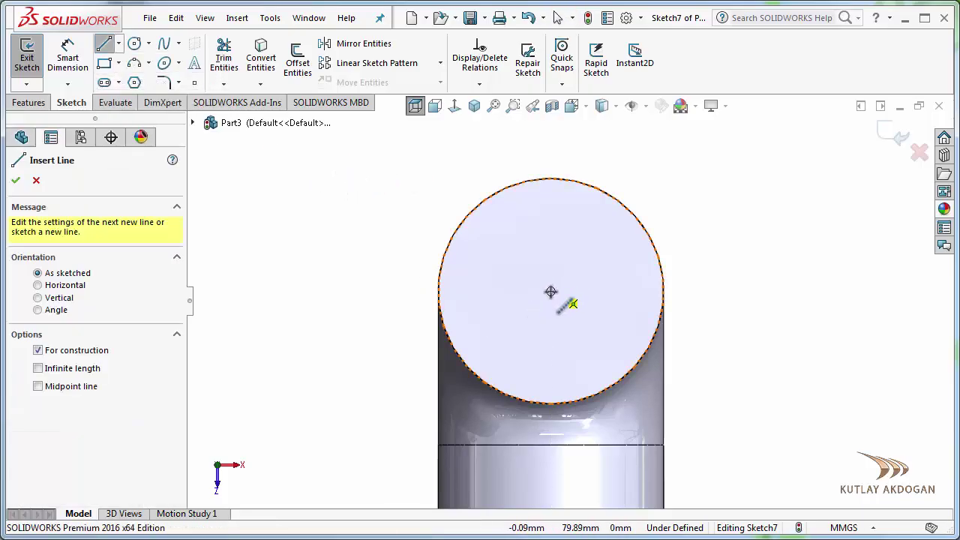
click(550, 292)
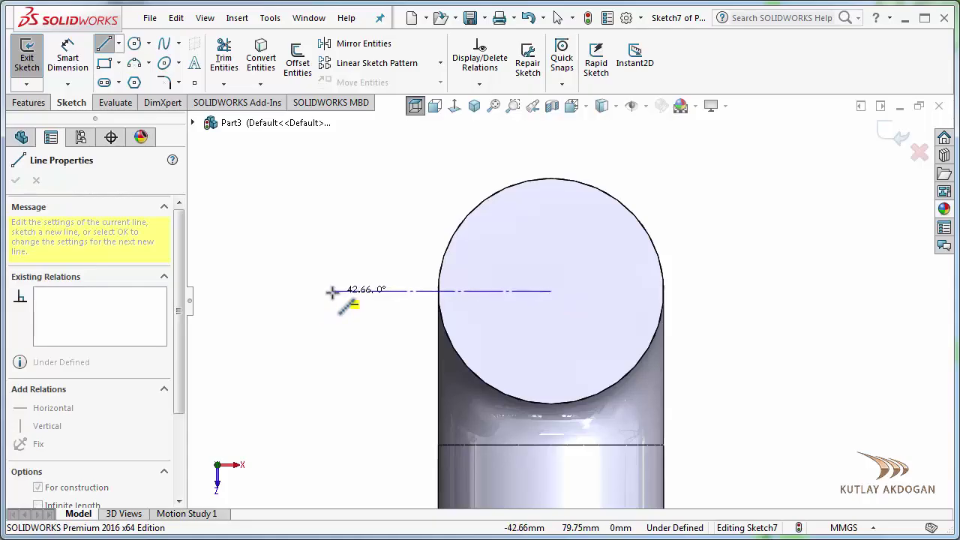
click(332, 292)
right_click(333, 292)
click(360, 305)
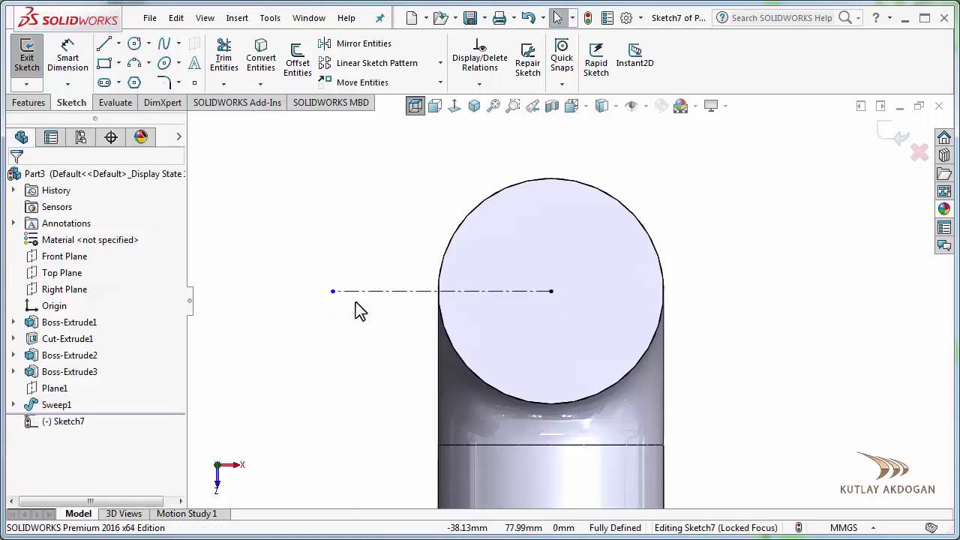
click(118, 45)
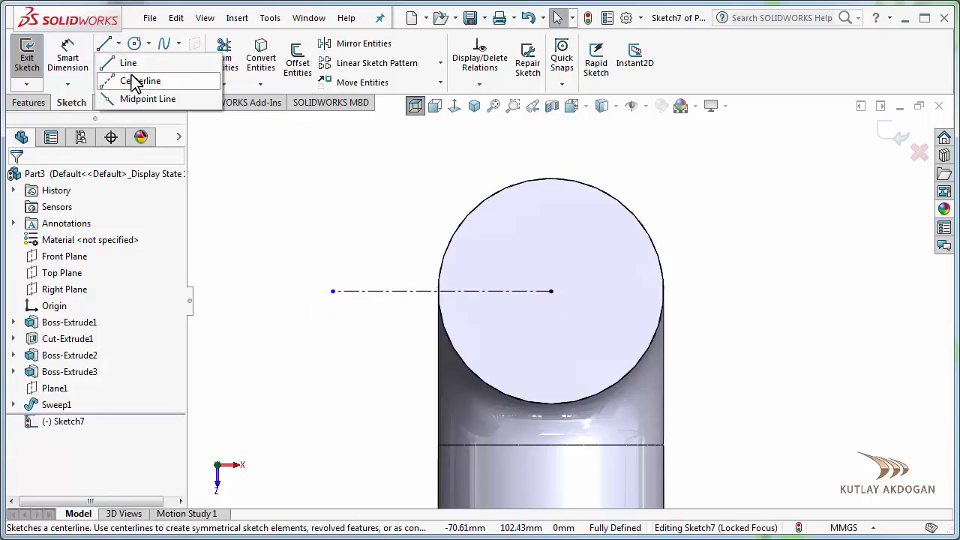
click(137, 78)
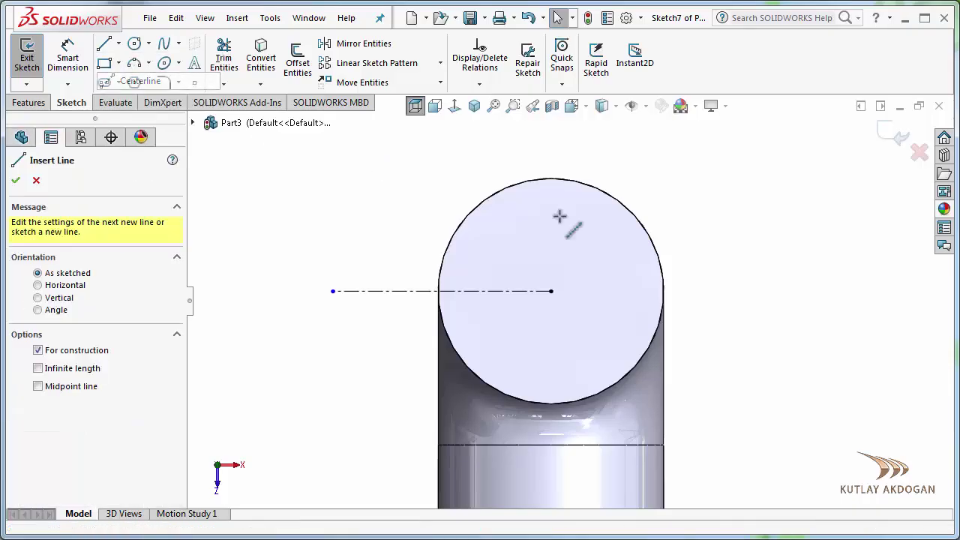
click(551, 292)
click(752, 291)
right_click(752, 292)
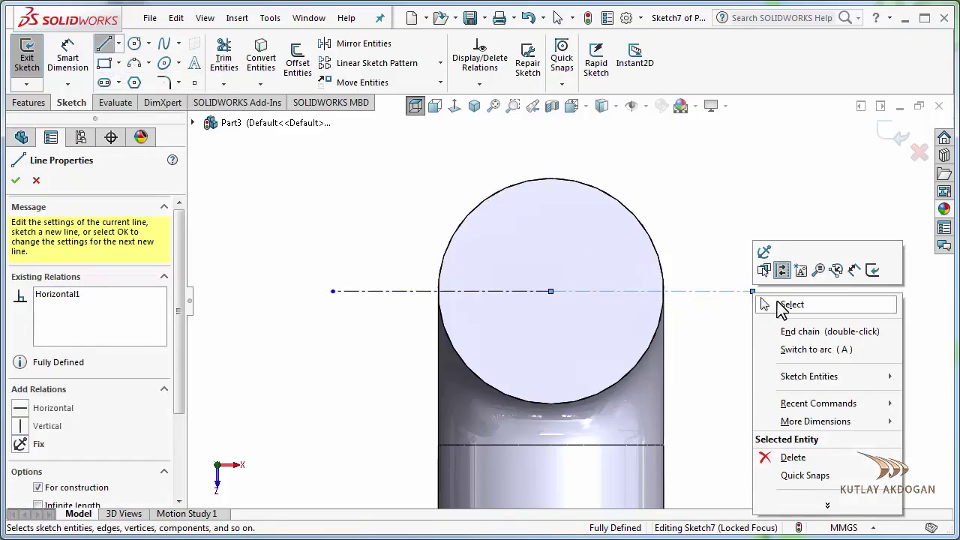
click(780, 305)
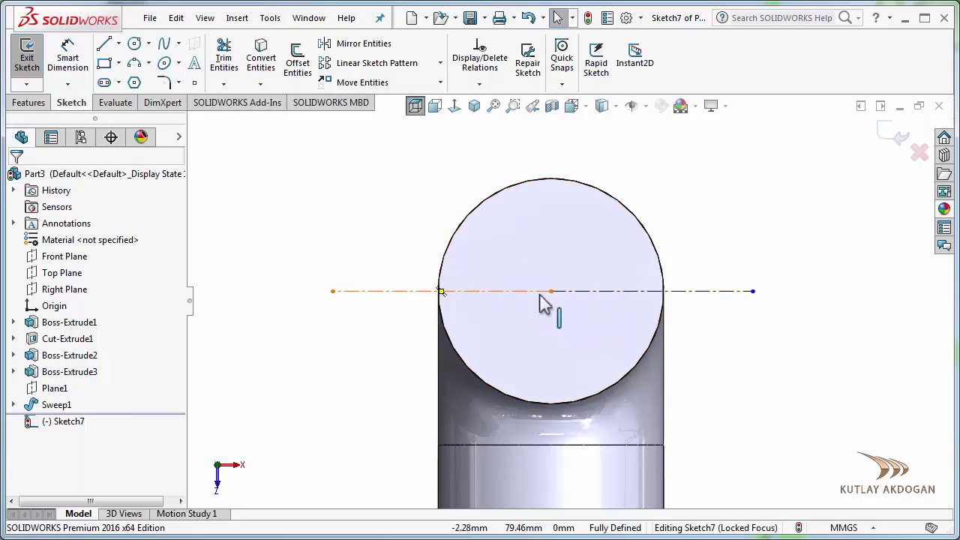
scroll(544, 303, up, 2)
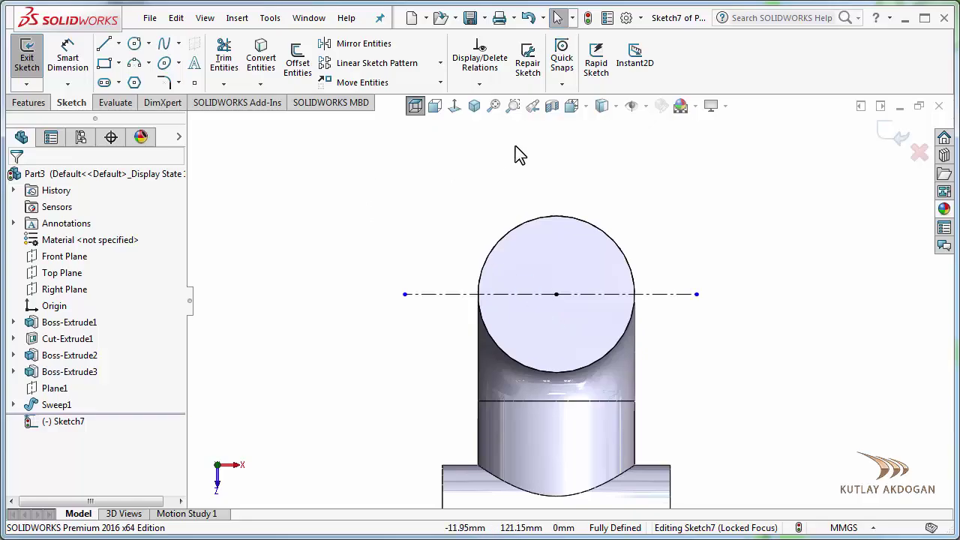
click(529, 22)
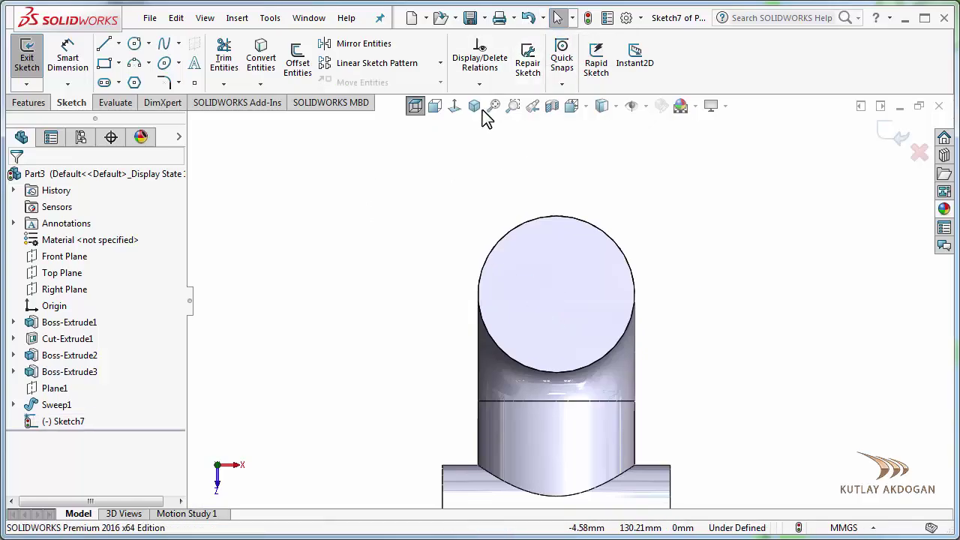
click(119, 44)
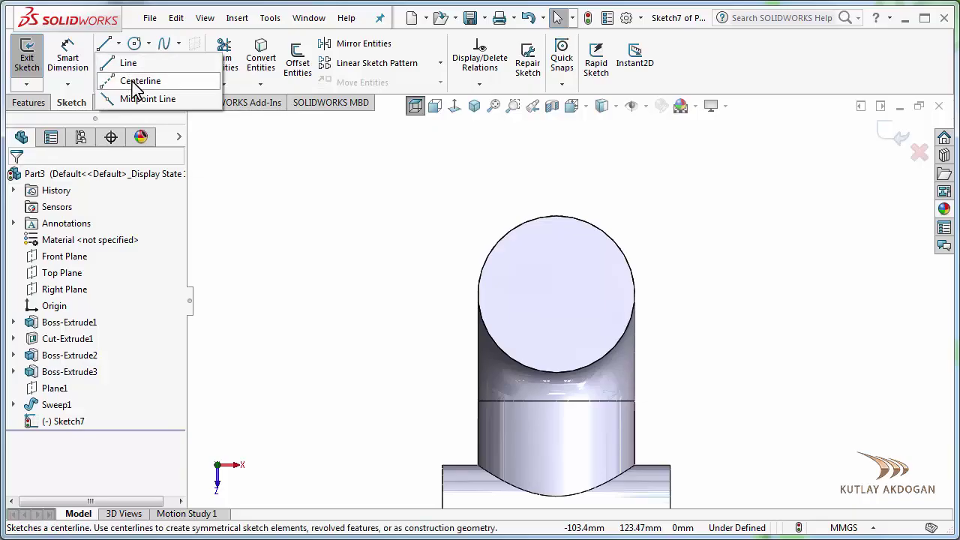
click(137, 79)
- Finish the horizontal centerline above the pipe end
click(542, 184)
right_click(543, 188)
click(564, 197)
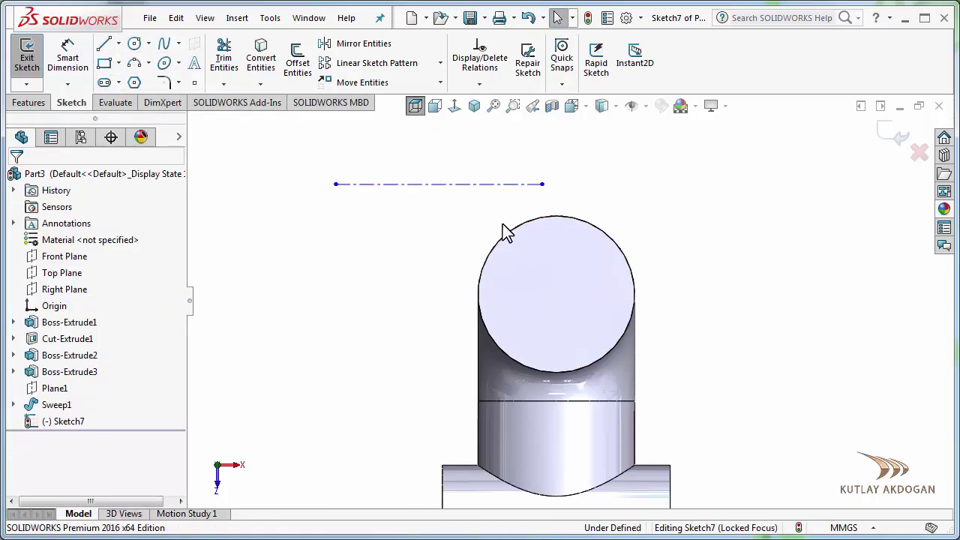
- Make the centerline's midpoint concentric with the pipe end's circular edge
click(480, 84)
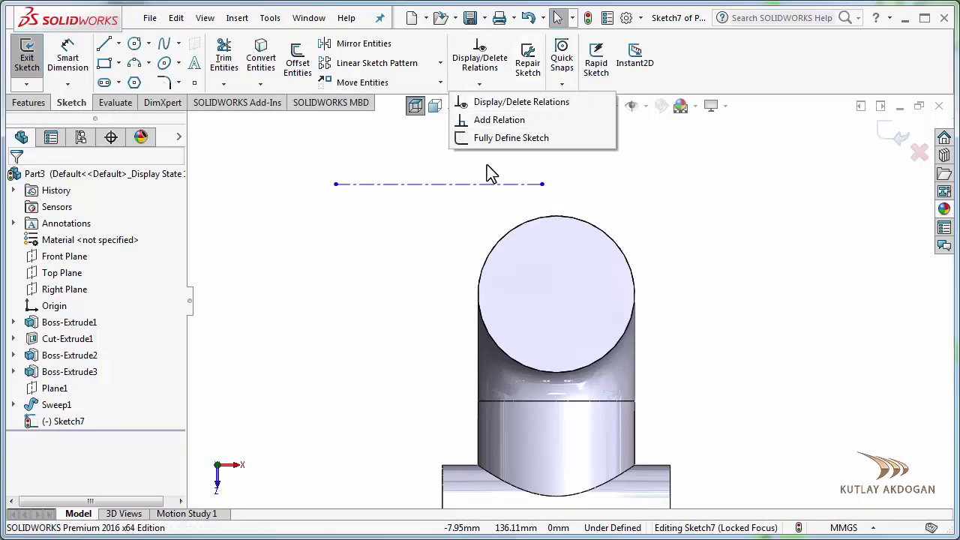
click(499, 120)
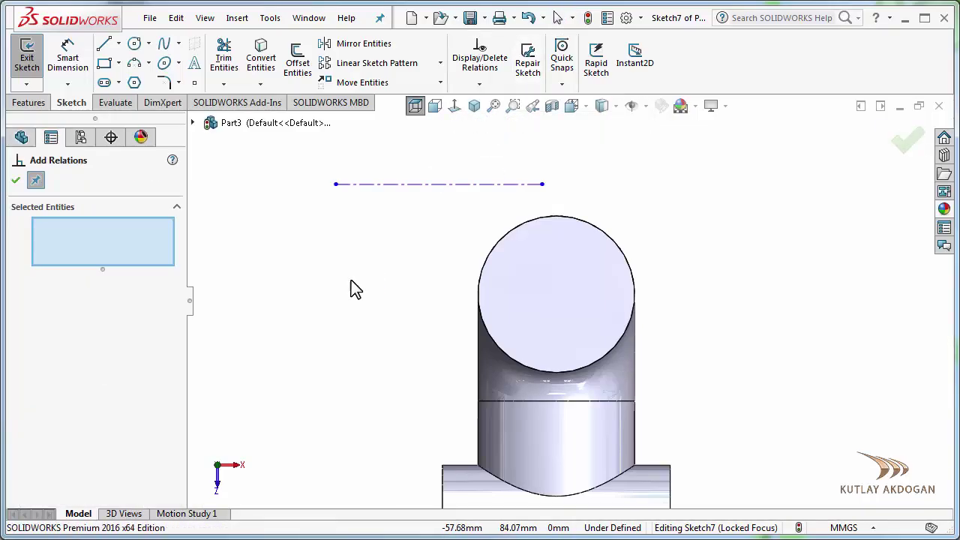
right_click(426, 192)
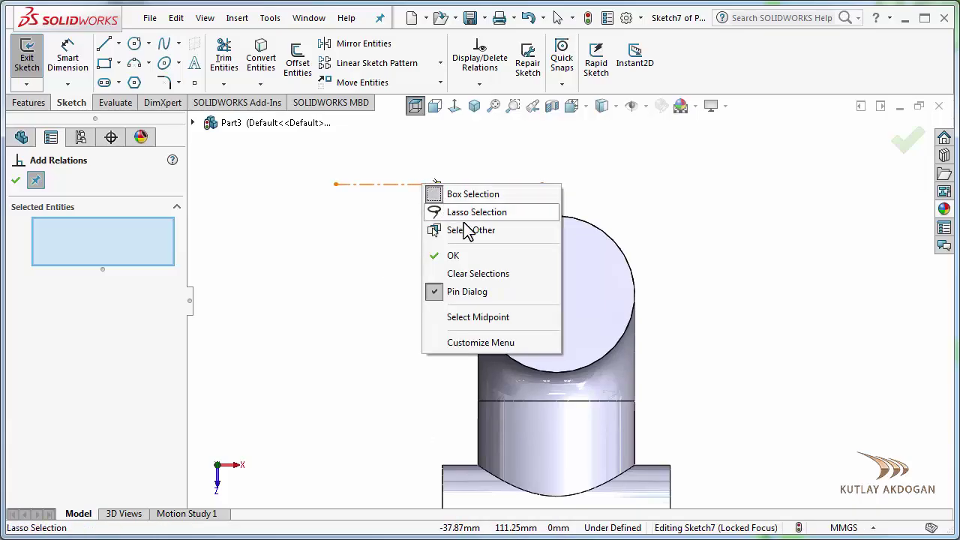
click(477, 318)
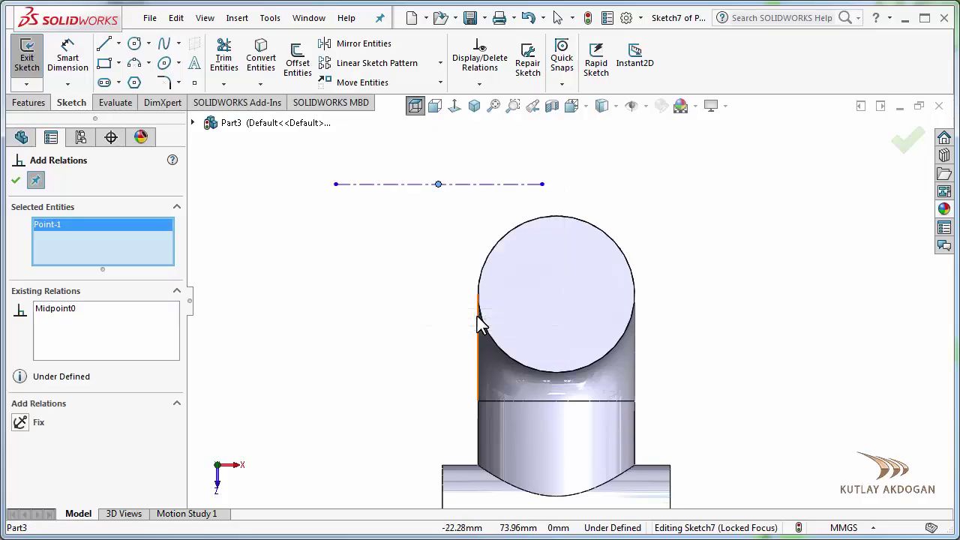
click(510, 240)
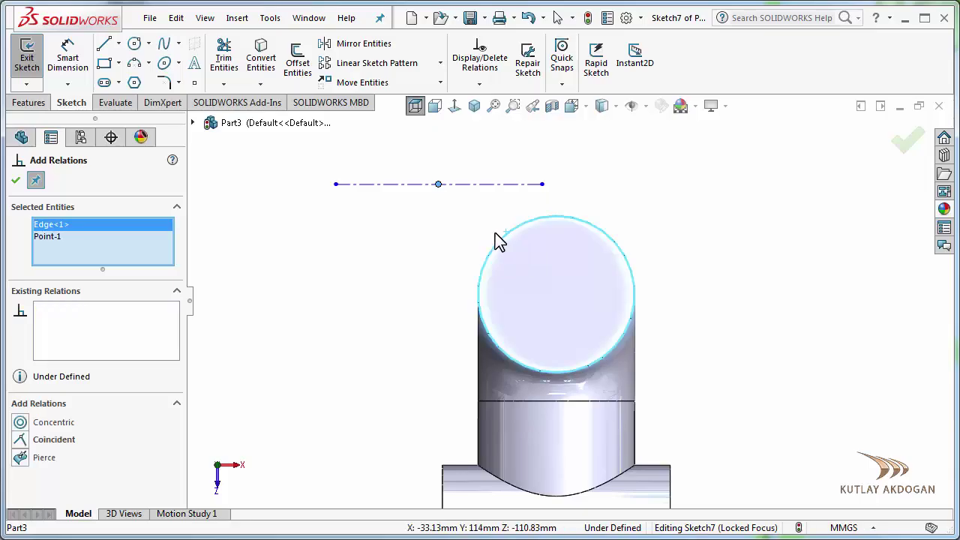
click(20, 423)
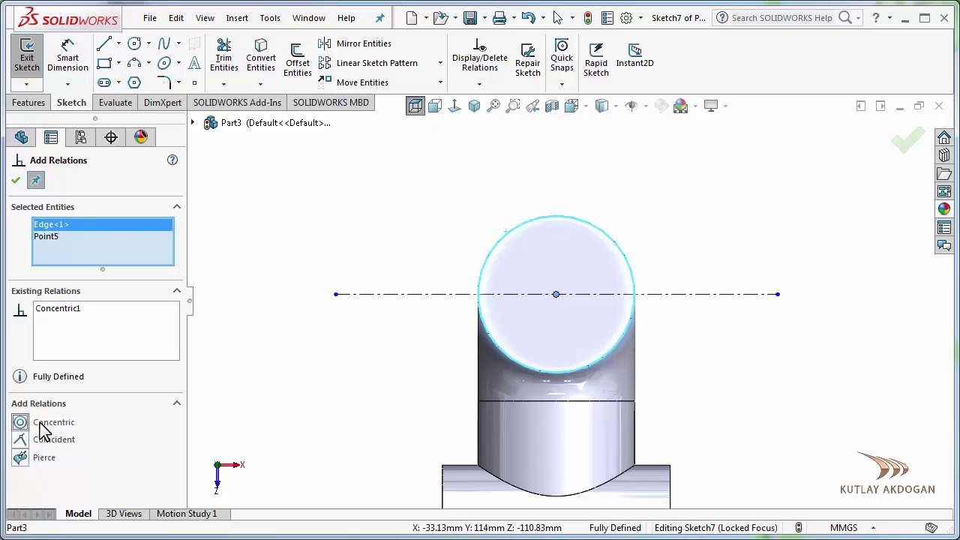
click(18, 181)
scroll(362, 262, up, 3)
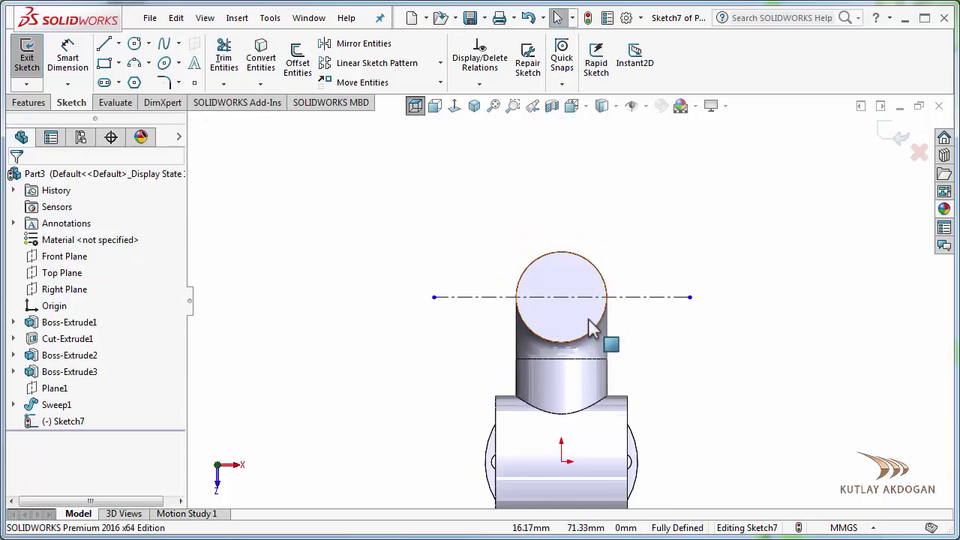
- Check the flange hole spacing on the PY.PDF drawing, then return to the model
scroll(559, 333, down, 1)
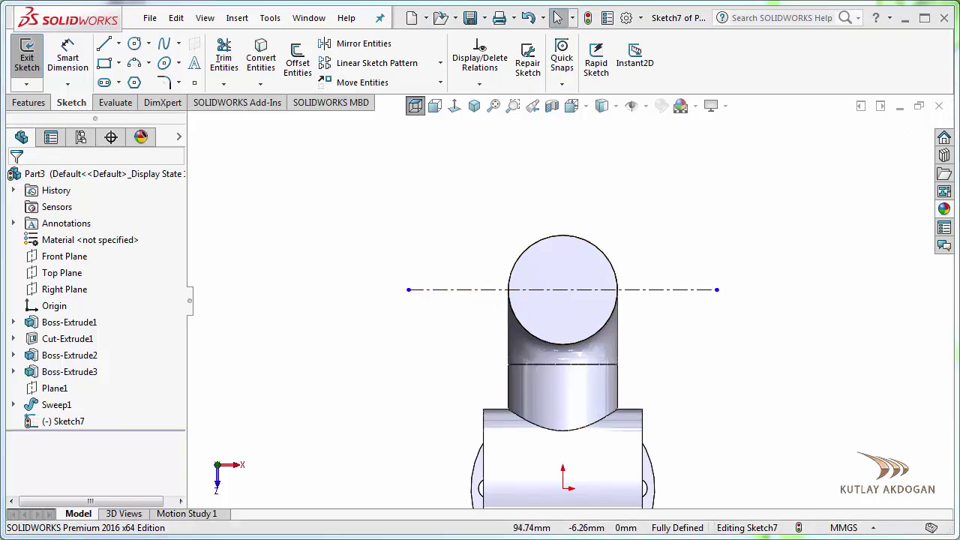
key(alt+Tab)
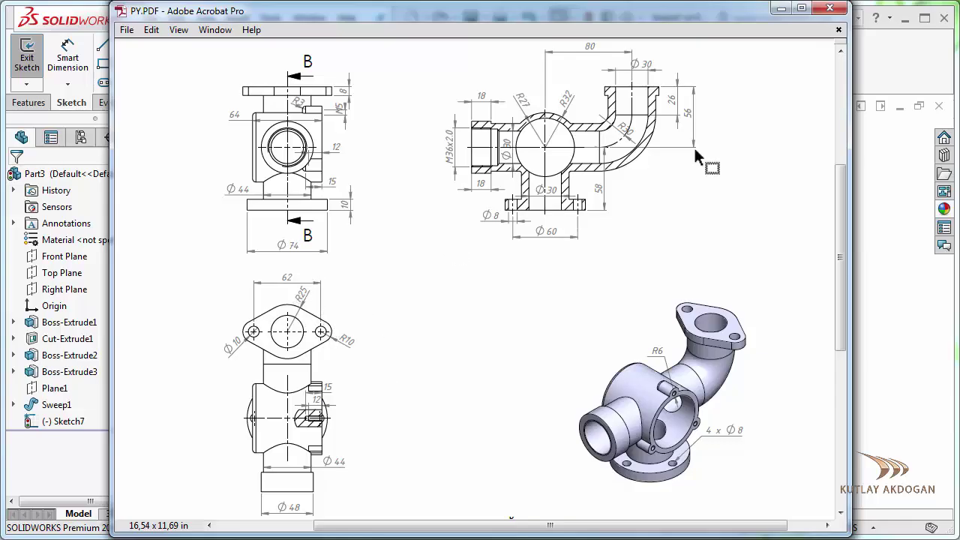
click(782, 10)
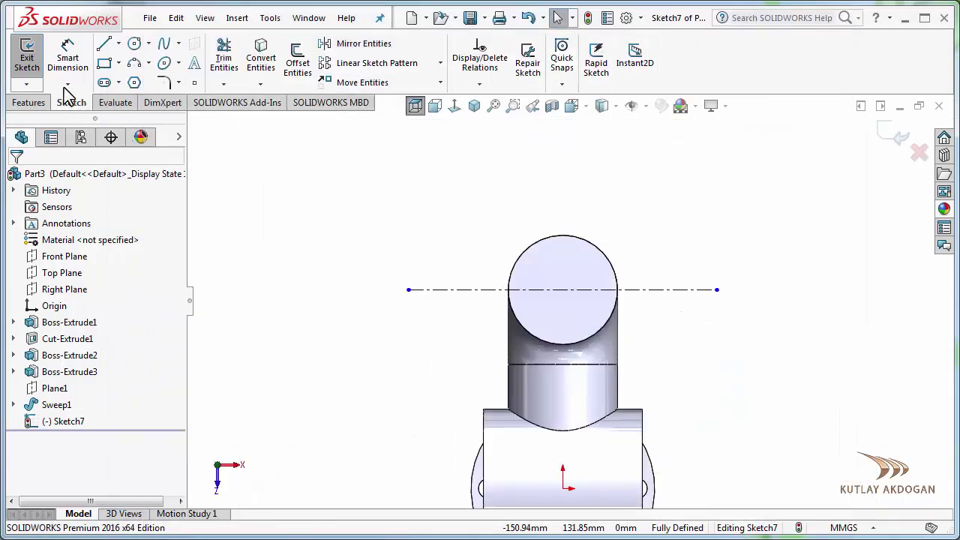
- Dimension the horizontal centerline to 62 mm long
click(67, 57)
click(658, 292)
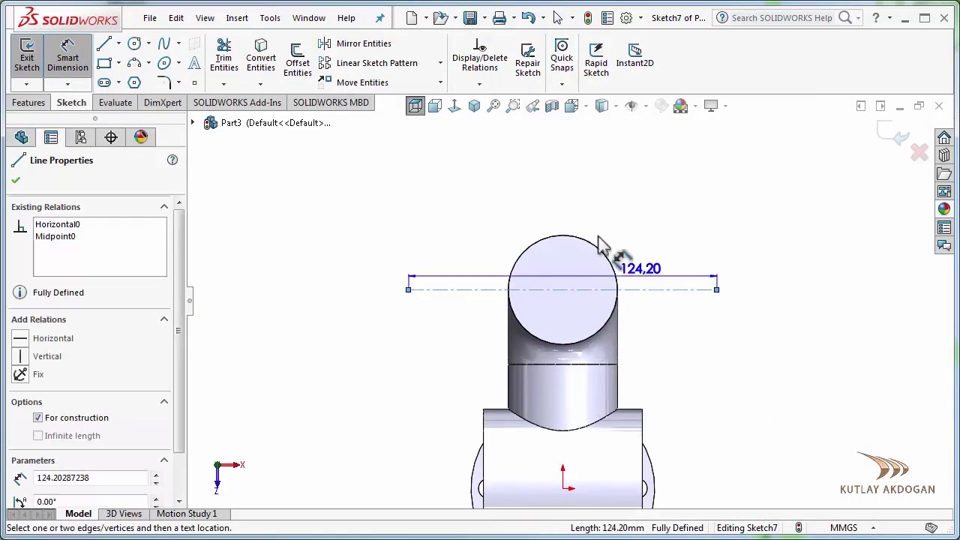
click(559, 180)
text(62)
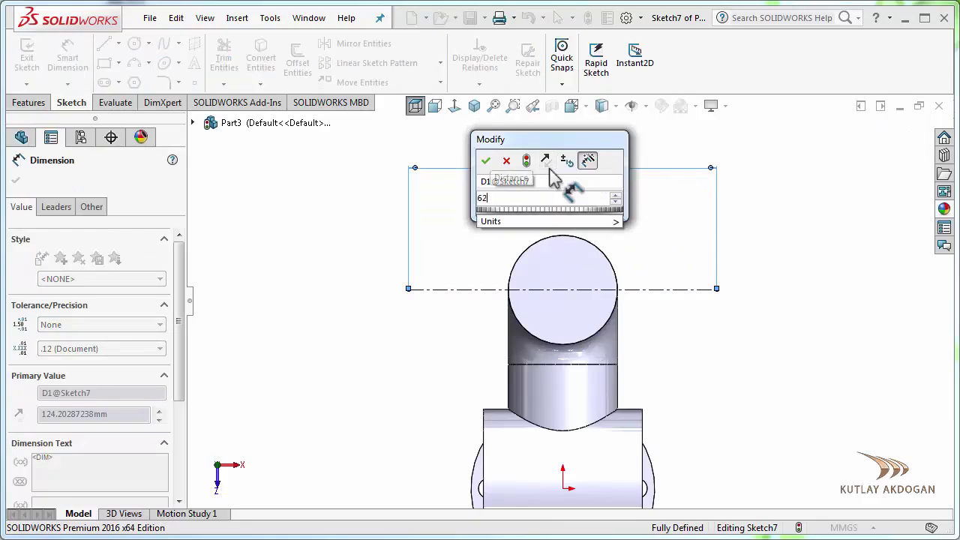
key(Return)
click(290, 182)
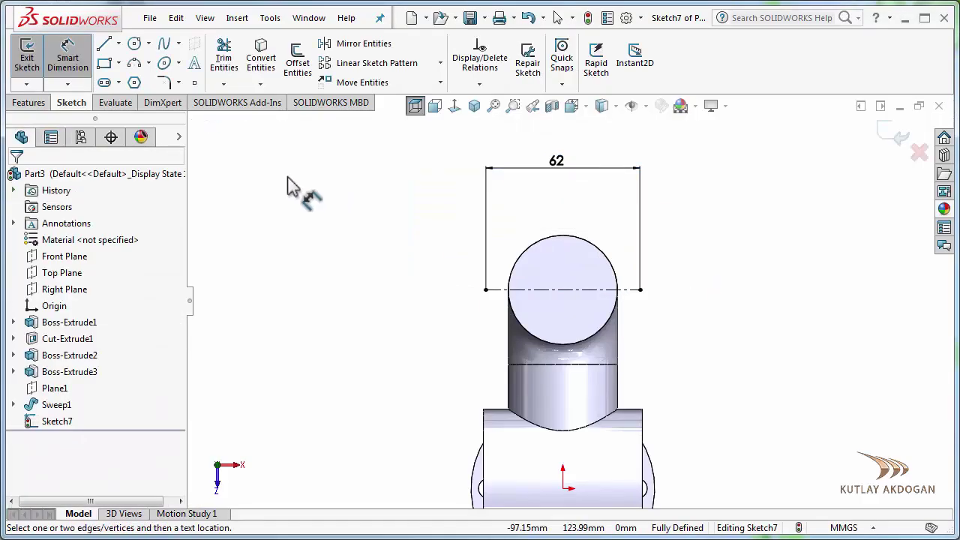
right_click(290, 180)
click(336, 223)
scroll(590, 294, down, 3)
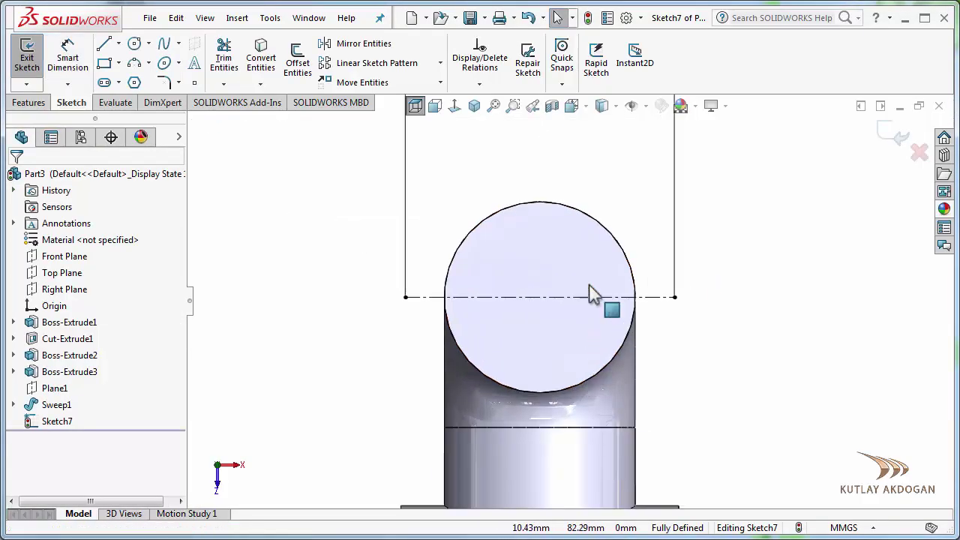
- Draw three circles centred on both centerline ends and the pipe end's centre
click(133, 45)
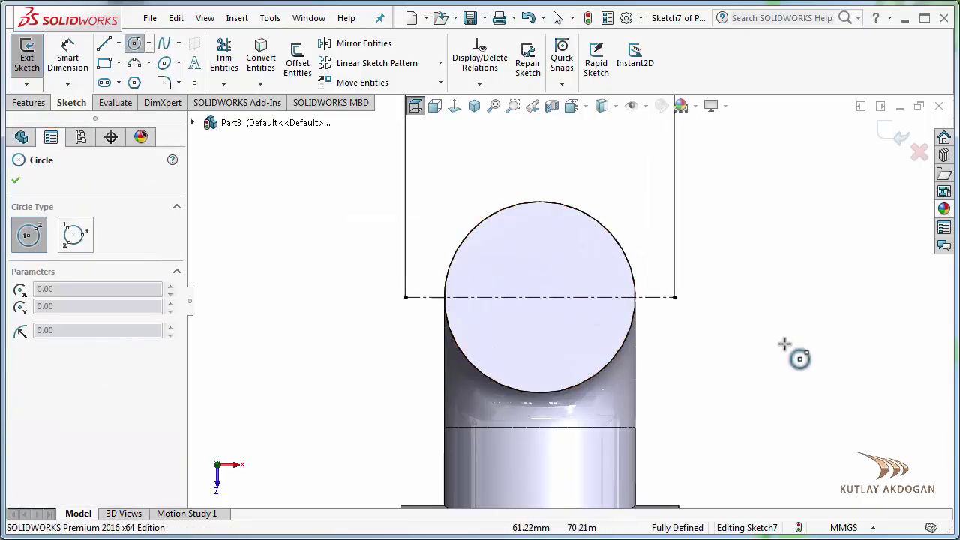
click(675, 297)
click(689, 339)
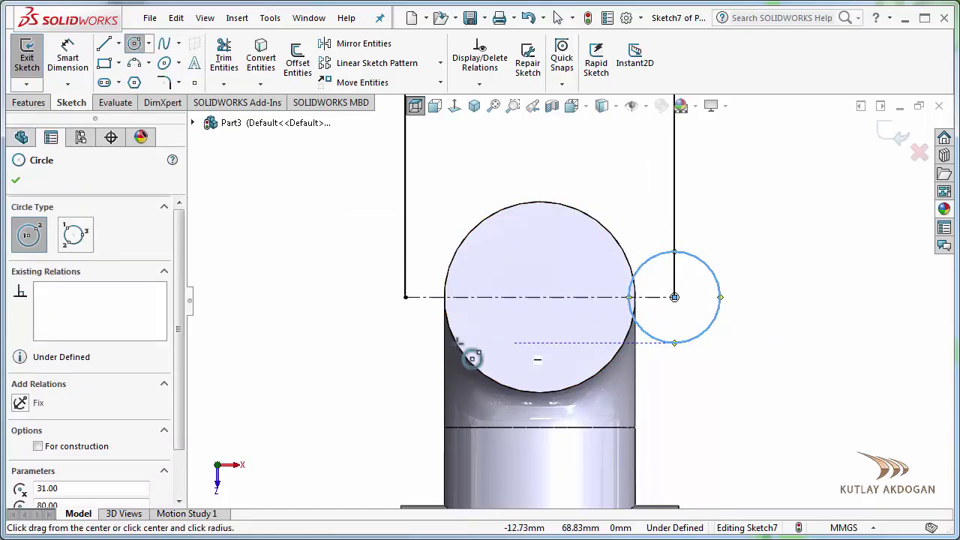
click(405, 297)
click(399, 354)
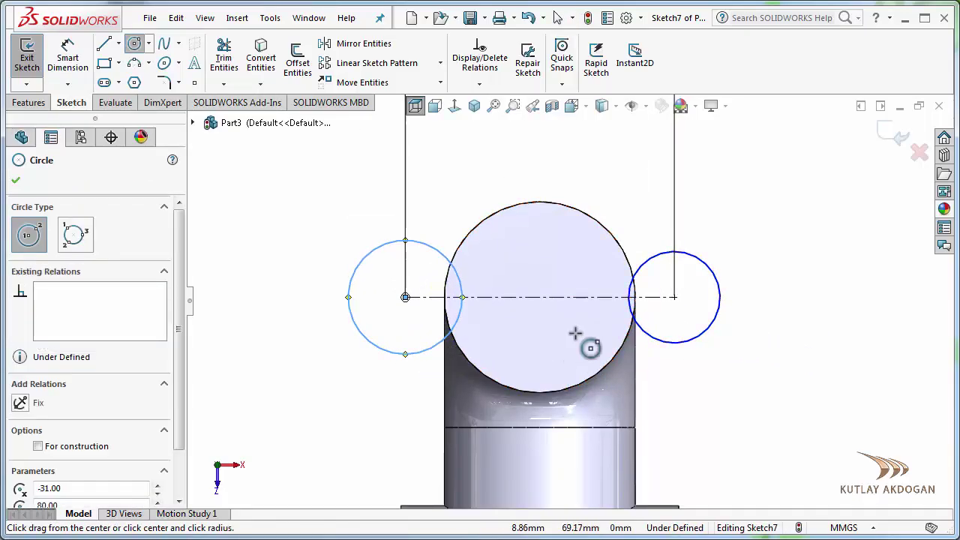
click(540, 297)
click(545, 365)
right_click(604, 189)
click(642, 205)
- Dimension the right and left circles to Ø20 mm and the centre circle to Ø50 mm
click(69, 60)
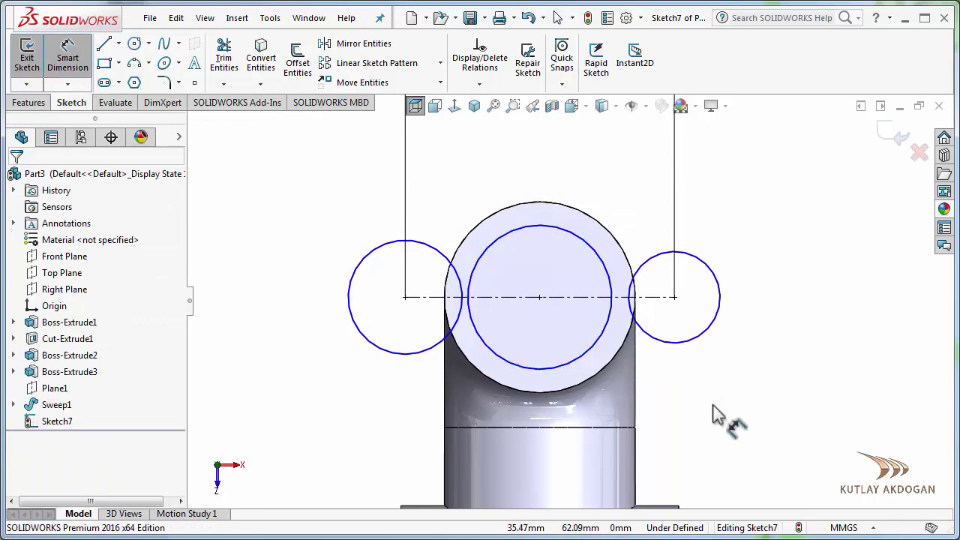
click(716, 333)
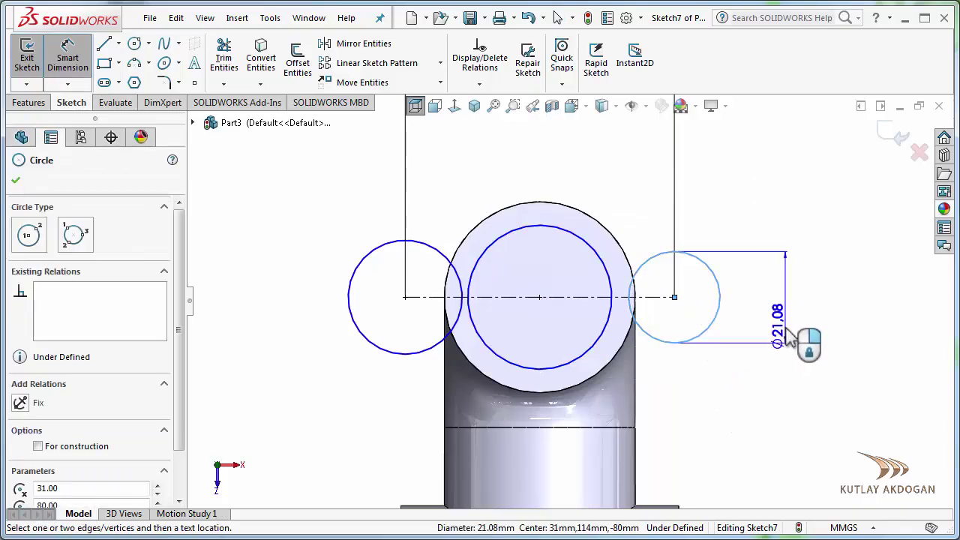
click(797, 319)
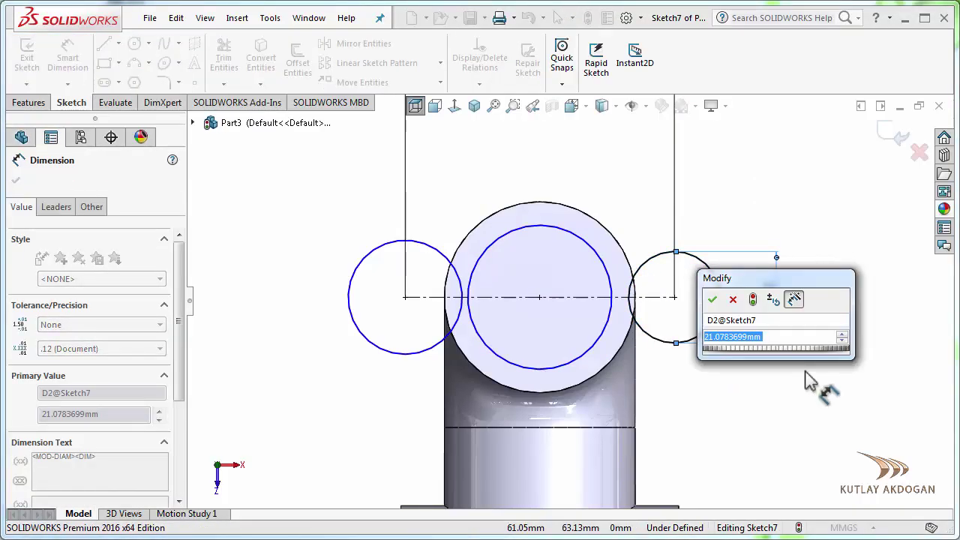
text(20)
key(Return)
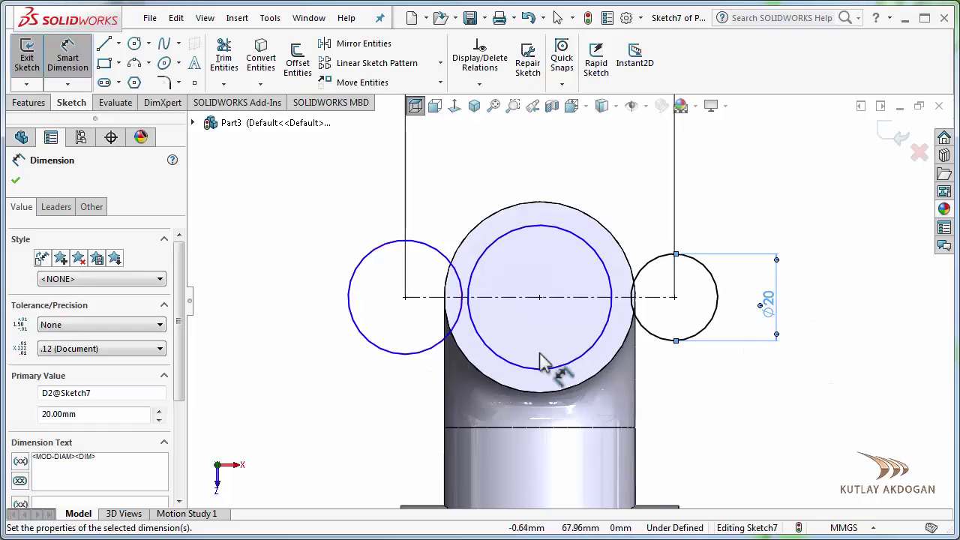
click(382, 352)
click(333, 382)
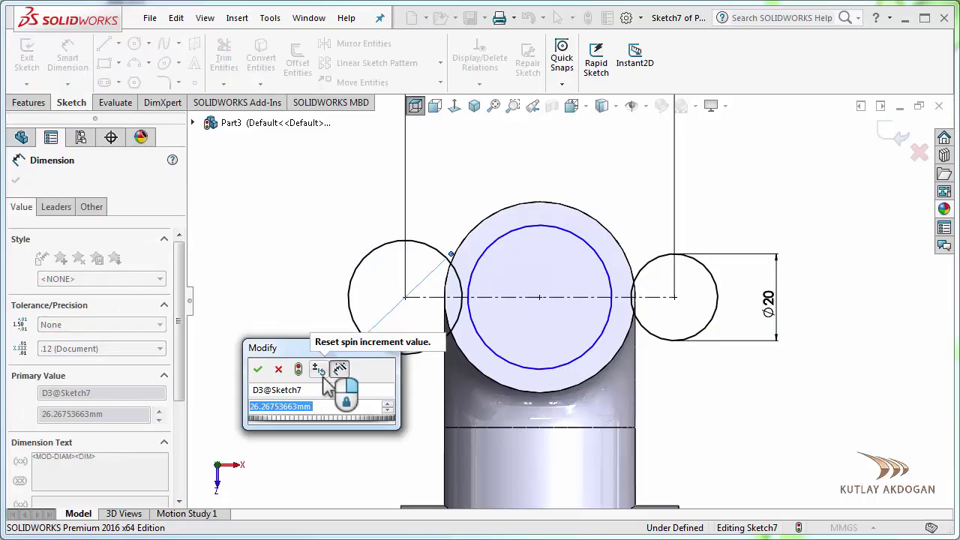
text(20)
key(Return)
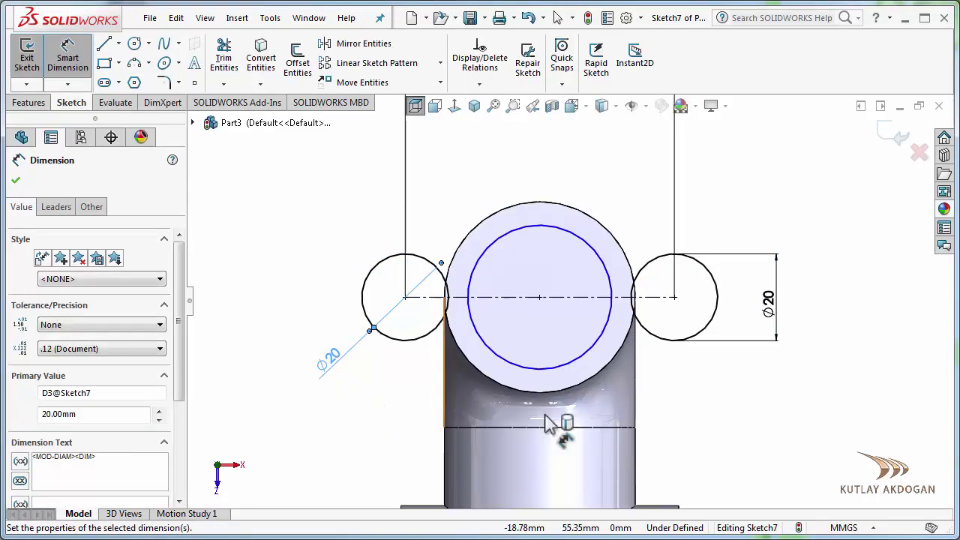
click(578, 237)
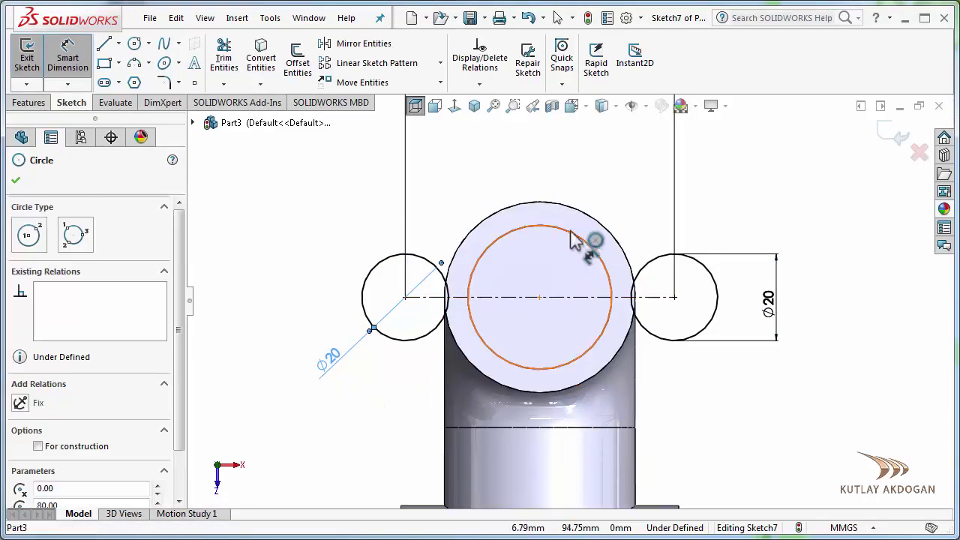
click(634, 201)
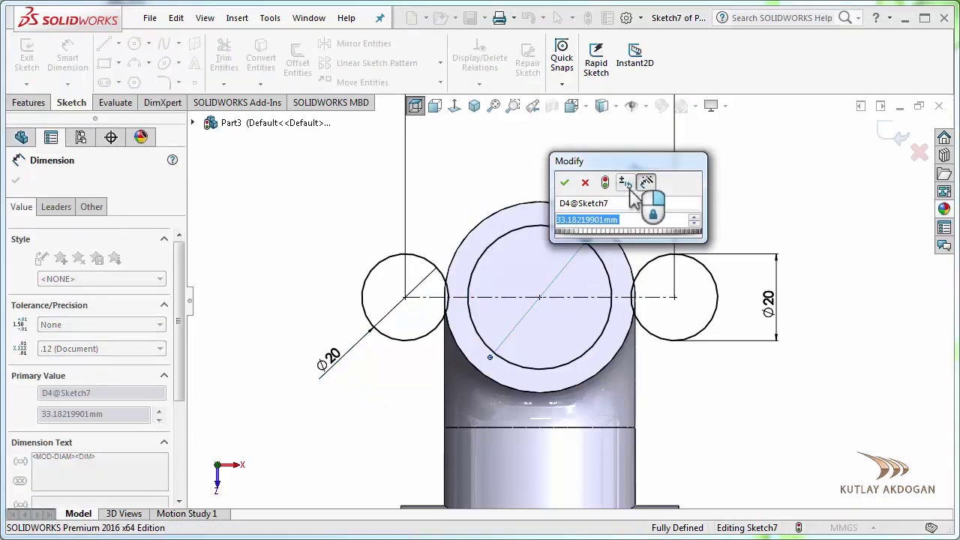
text(50)
key(Return)
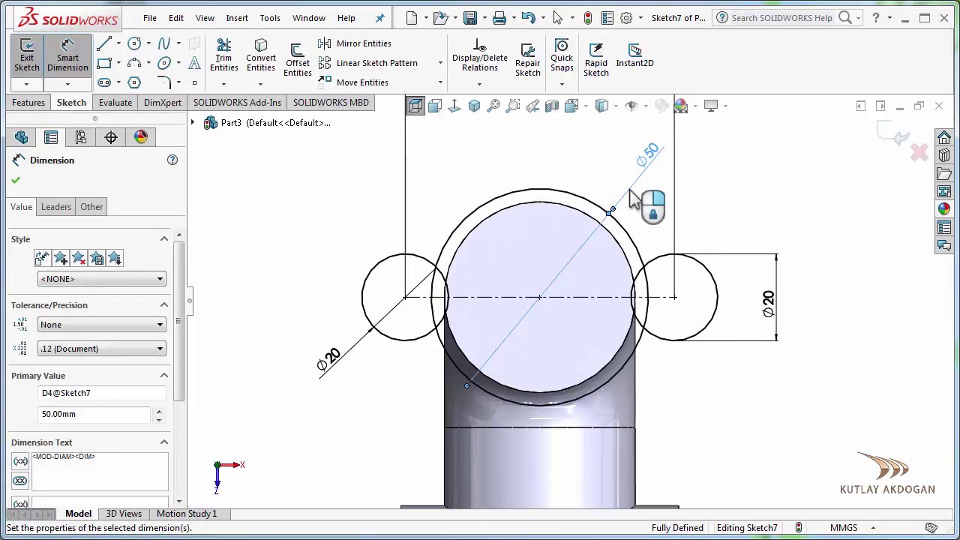
click(755, 189)
right_click(740, 171)
click(774, 216)
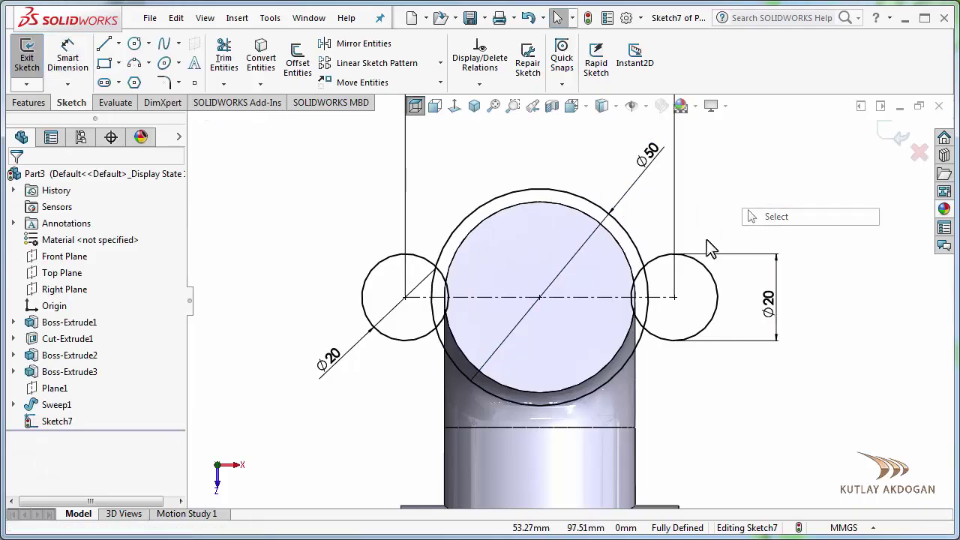
scroll(675, 247, down, 1)
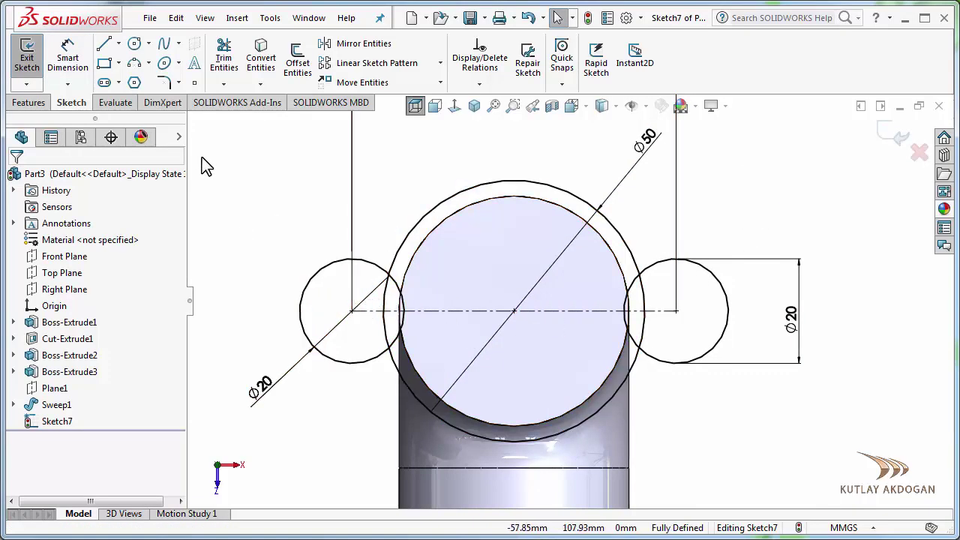
- Draw a line from the left Ø20 circle tangent to the Ø50 circle
click(105, 46)
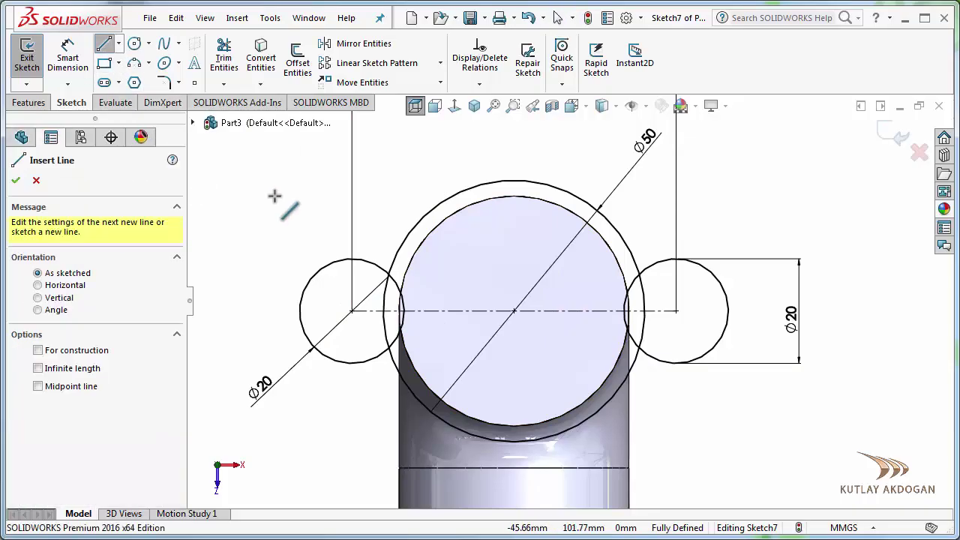
scroll(484, 214, down, 2)
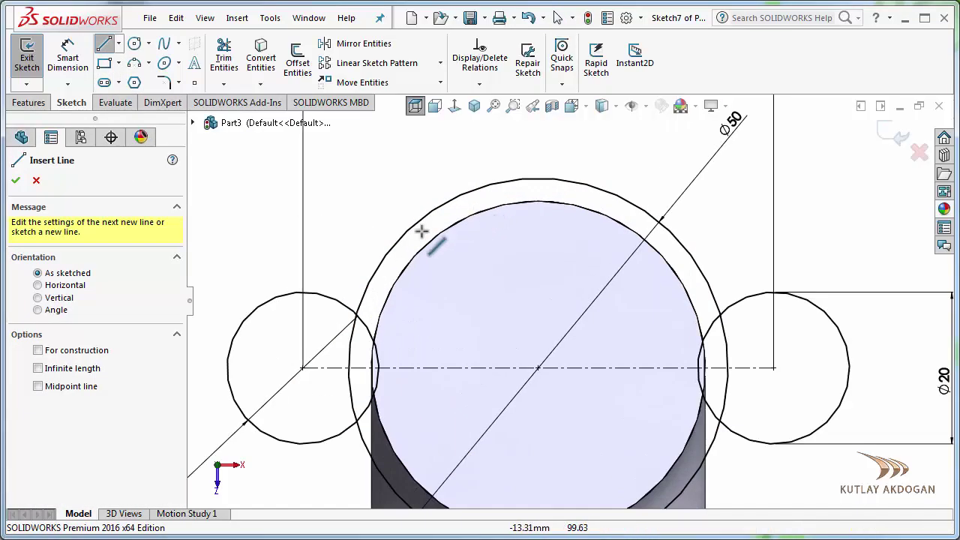
click(255, 310)
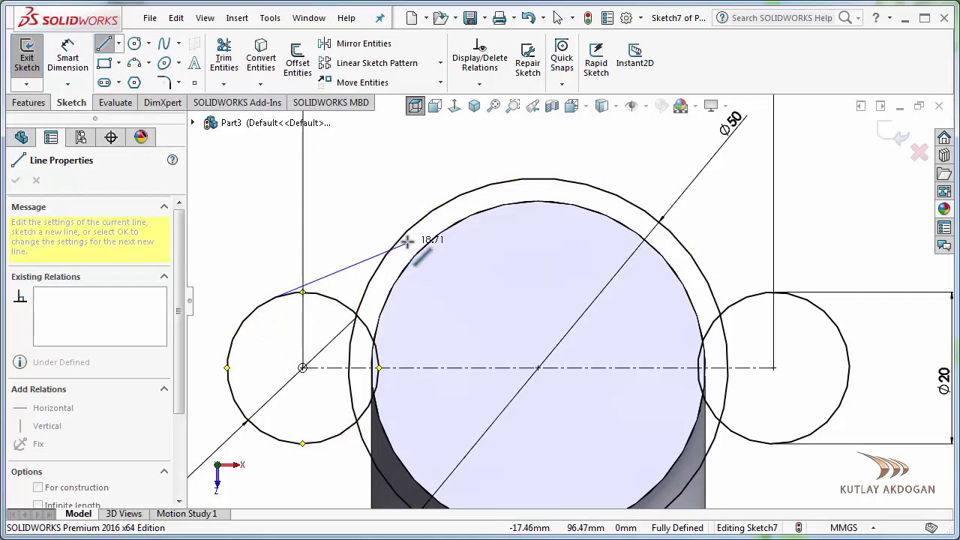
click(437, 205)
right_click(438, 205)
click(450, 216)
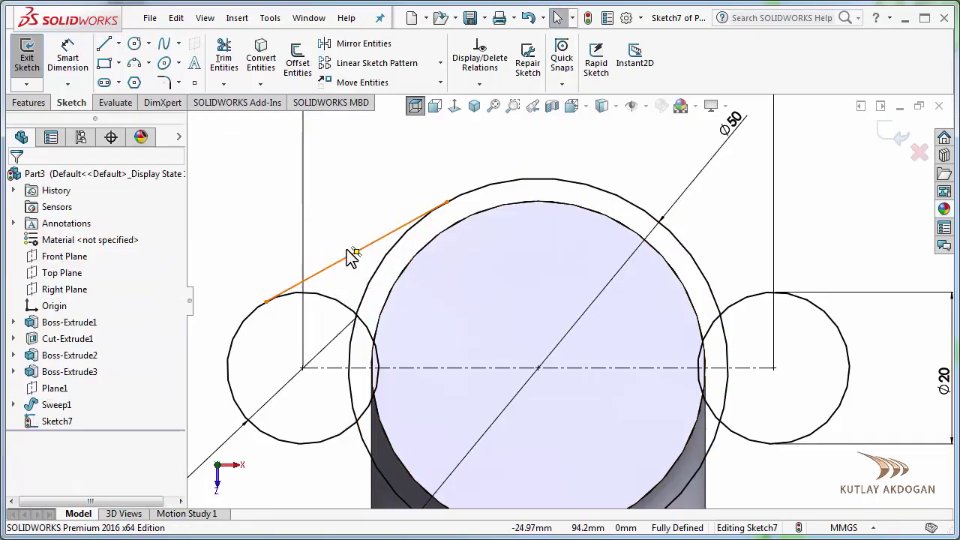
click(388, 235)
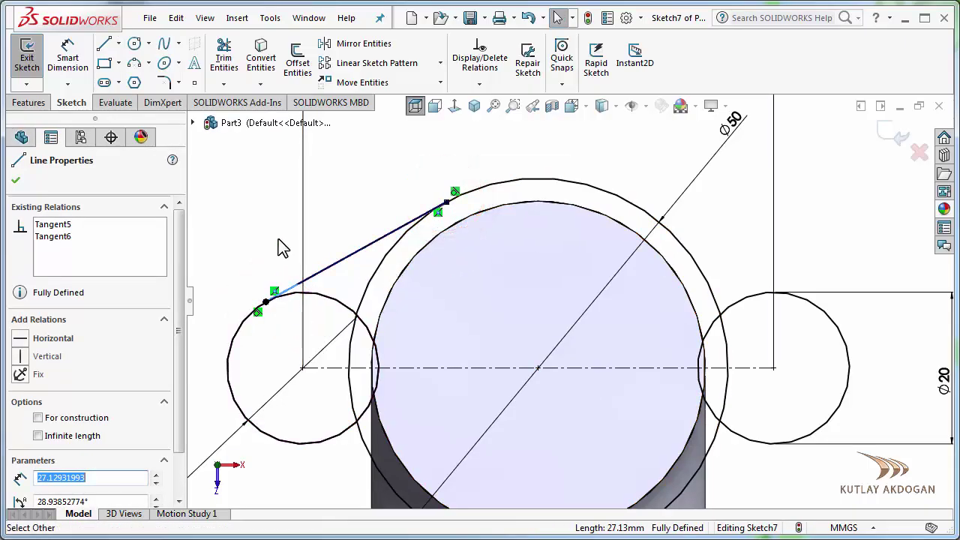
key(f)
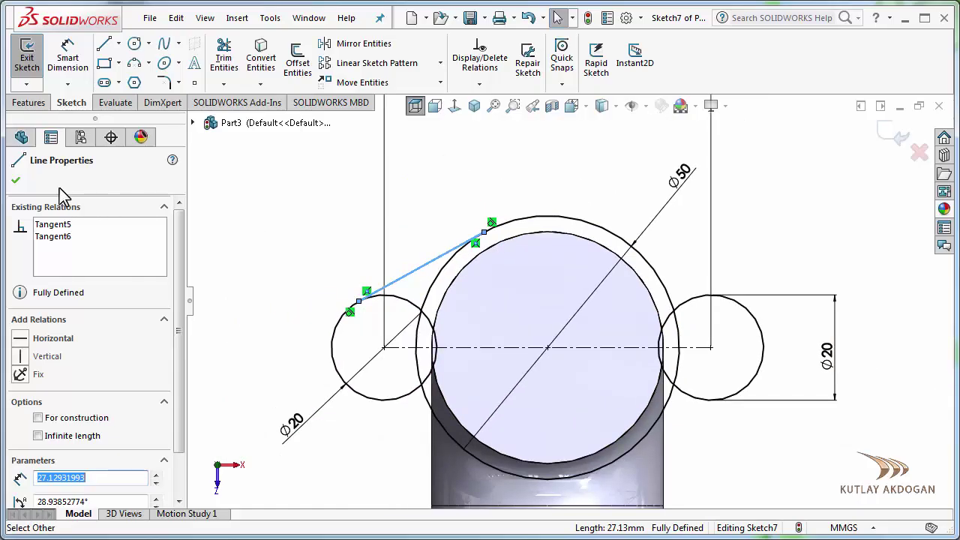
click(16, 181)
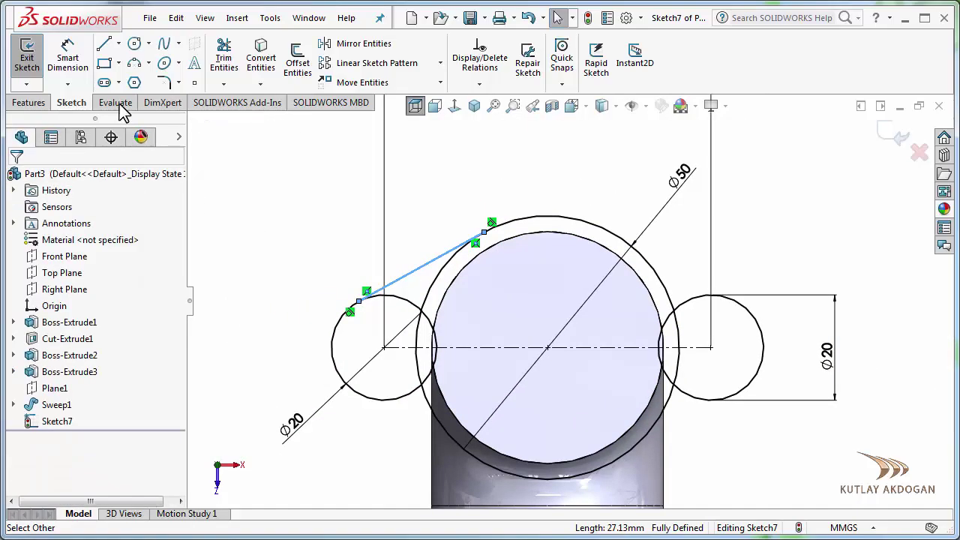
- Draw a matching tangent line from the right Ø20 circle to the Ø50 circle
click(105, 52)
scroll(669, 292, down, 2)
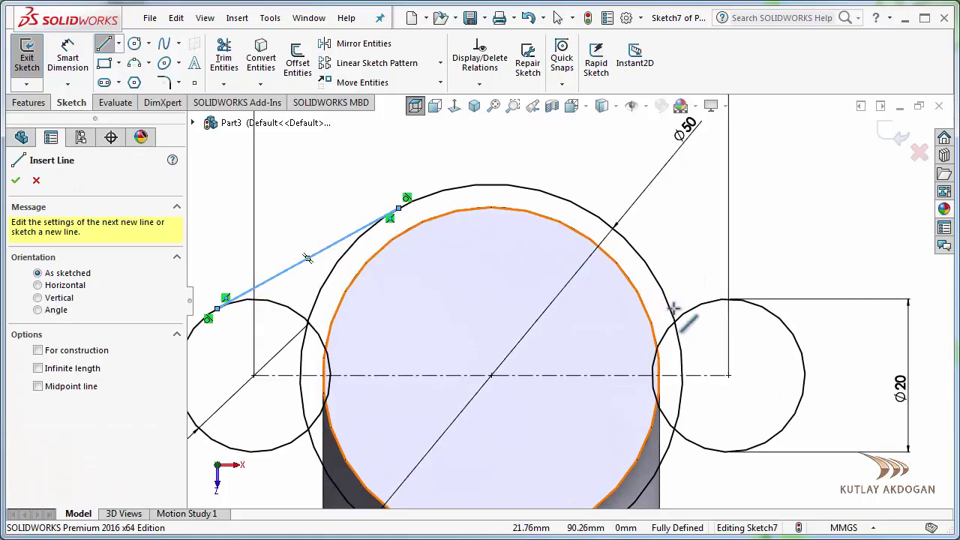
click(780, 319)
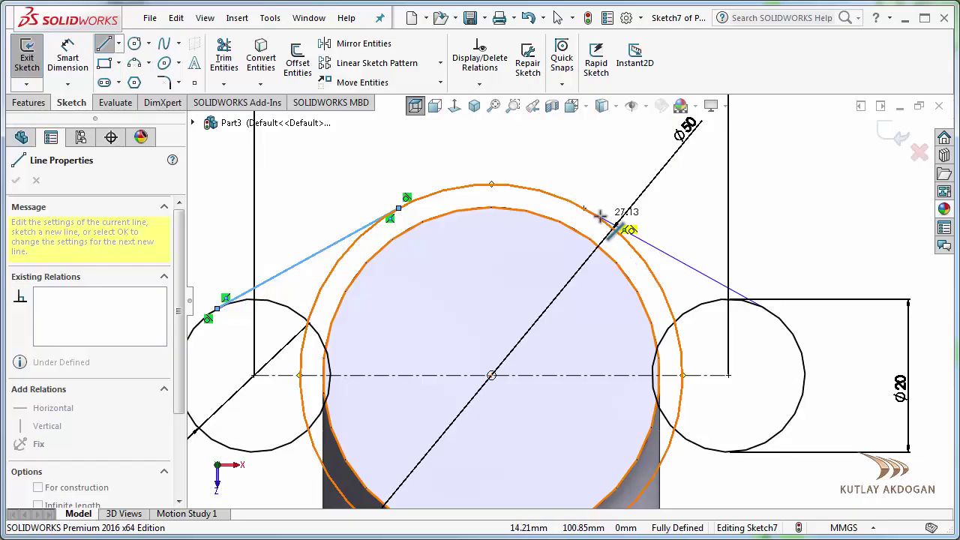
click(600, 216)
right_click(600, 180)
click(600, 180)
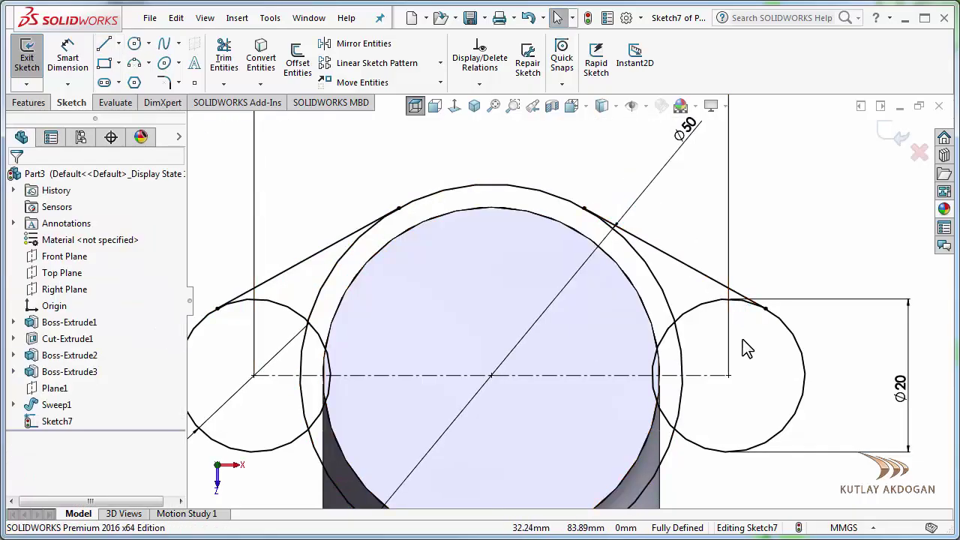
click(705, 274)
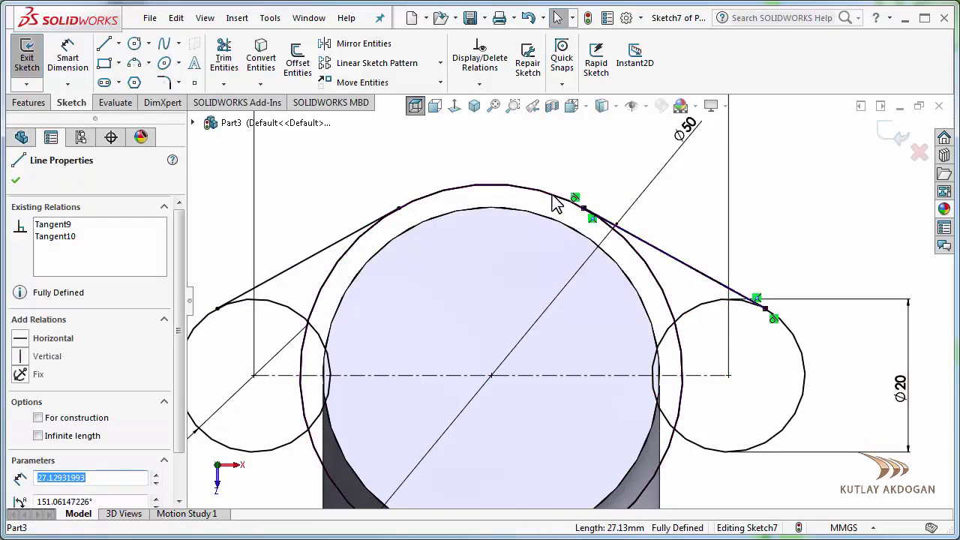
key(f)
key(Escape)
scroll(585, 395, down, 2)
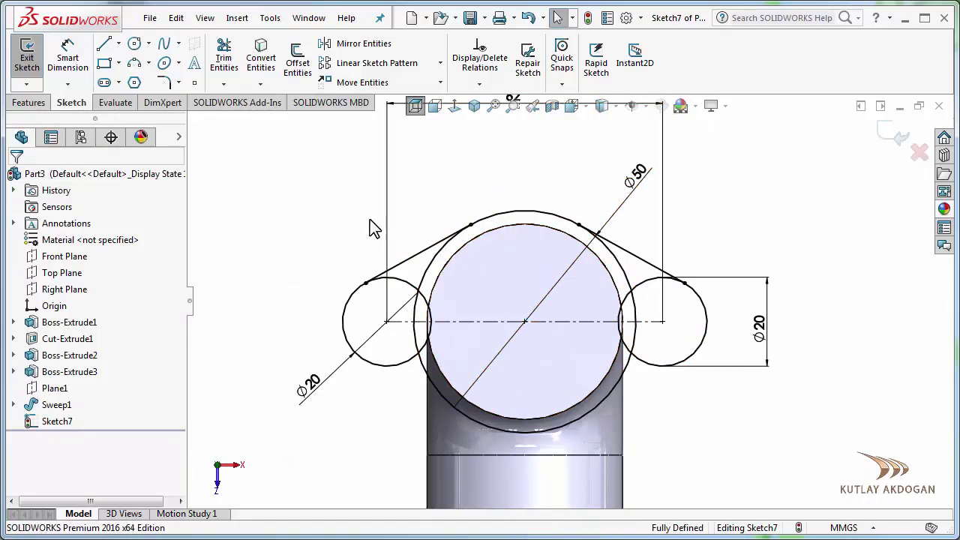
- Mirror both upper tangent lines about the 62 mm horizontal centreline, then view isometrically
click(359, 43)
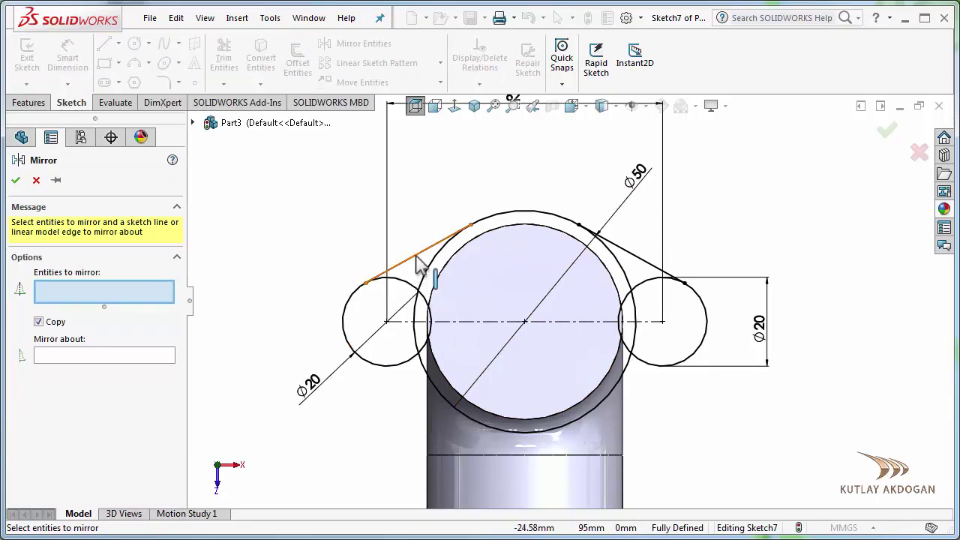
click(438, 240)
click(641, 270)
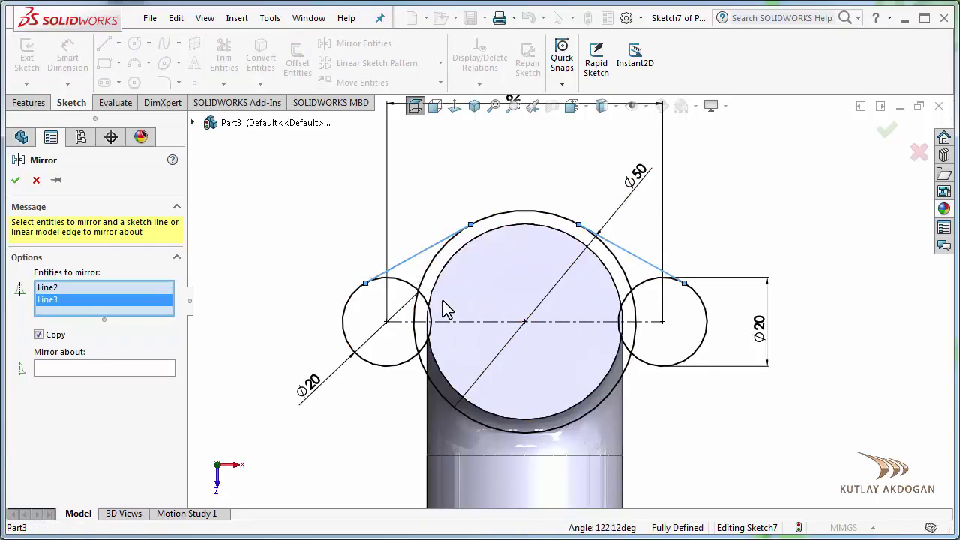
click(147, 372)
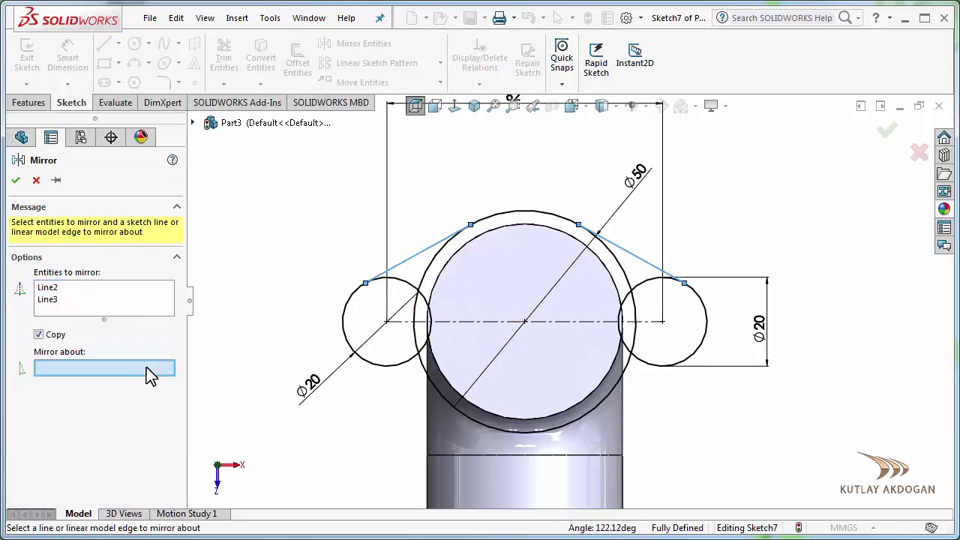
click(594, 323)
click(17, 180)
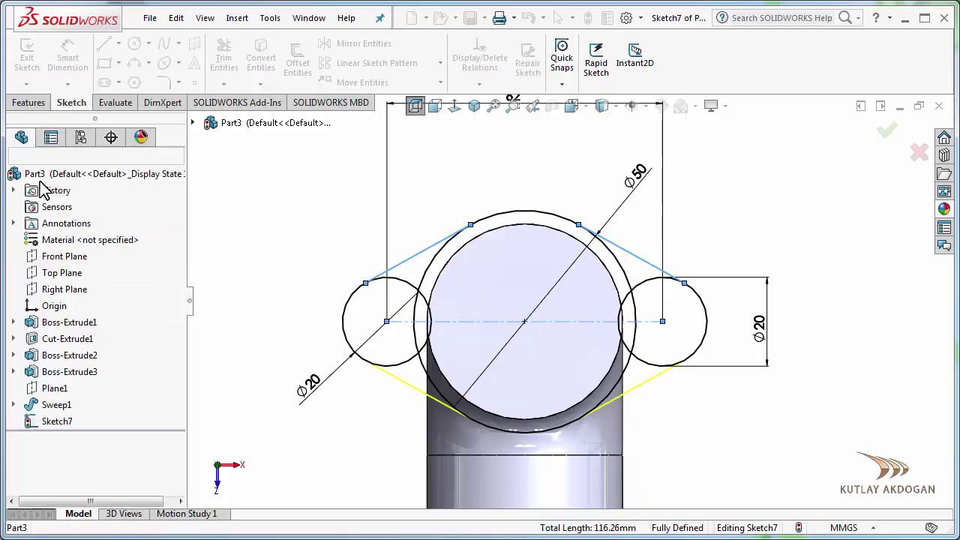
key(f)
key(ctrl+7)
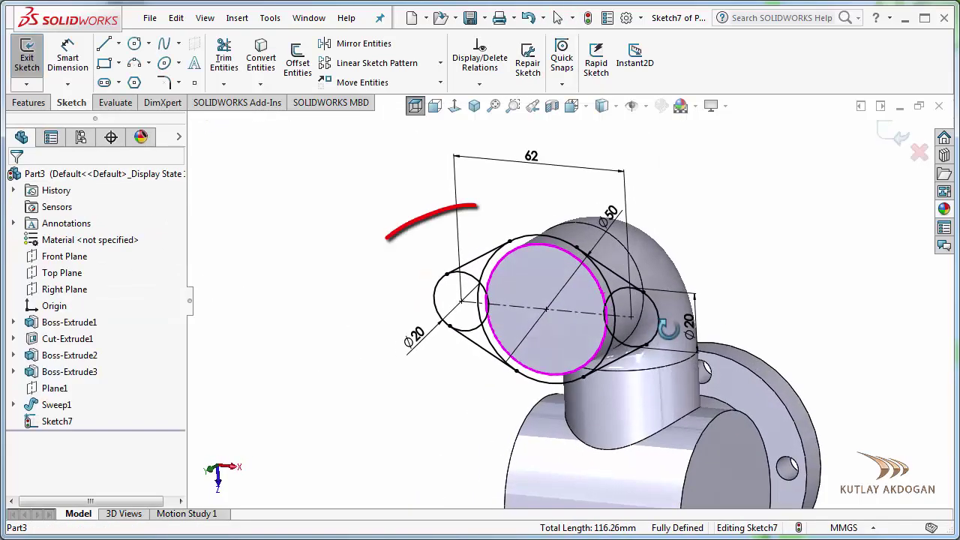
scroll(677, 339, down, 3)
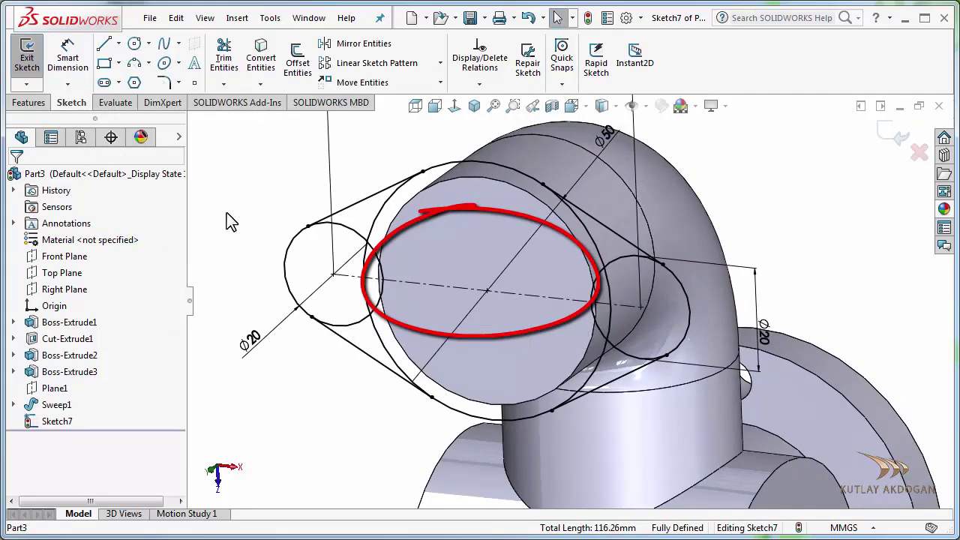
click(224, 62)
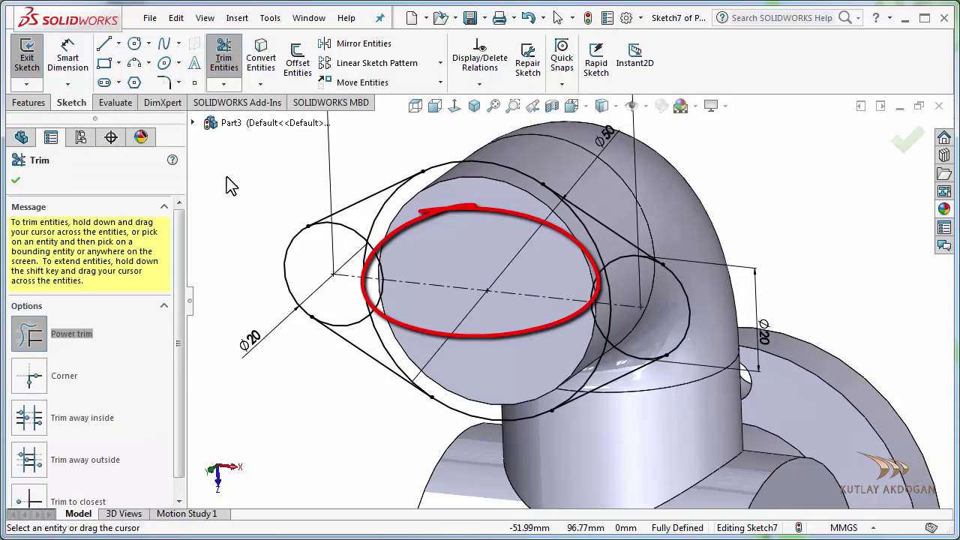
- Power-trim the inner circle arcs into one closed oval flange outline, then switch to PY.PDF
scroll(408, 225, down, 2)
mouse_move(398, 221)
mouse_down()
mouse_move(367, 251)
mouse_move(380, 337)
mouse_move(395, 315)
mouse_move(384, 327)
mouse_move(382, 304)
mouse_up()
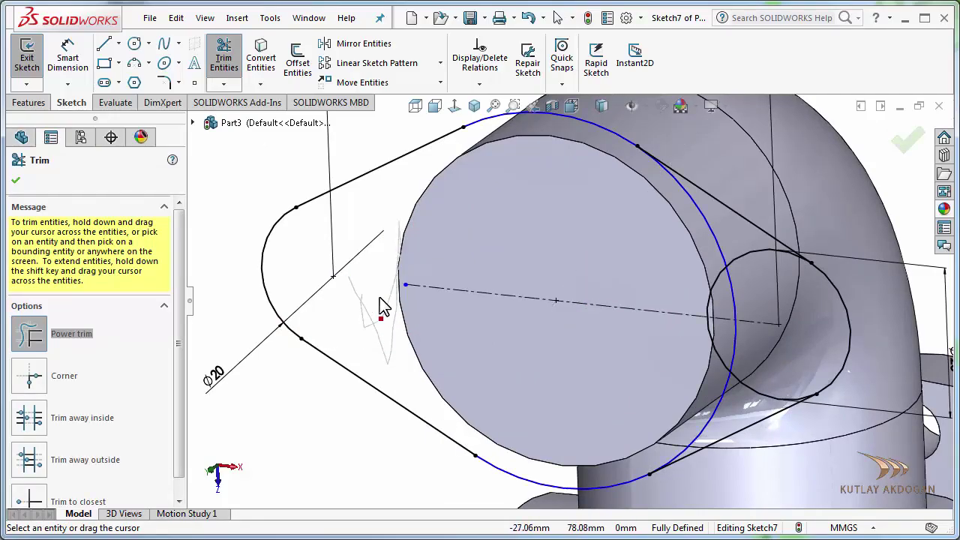
mouse_move(641, 343)
mouse_down()
mouse_move(746, 398)
mouse_move(725, 266)
mouse_move(697, 233)
mouse_move(731, 321)
mouse_move(726, 309)
mouse_up()
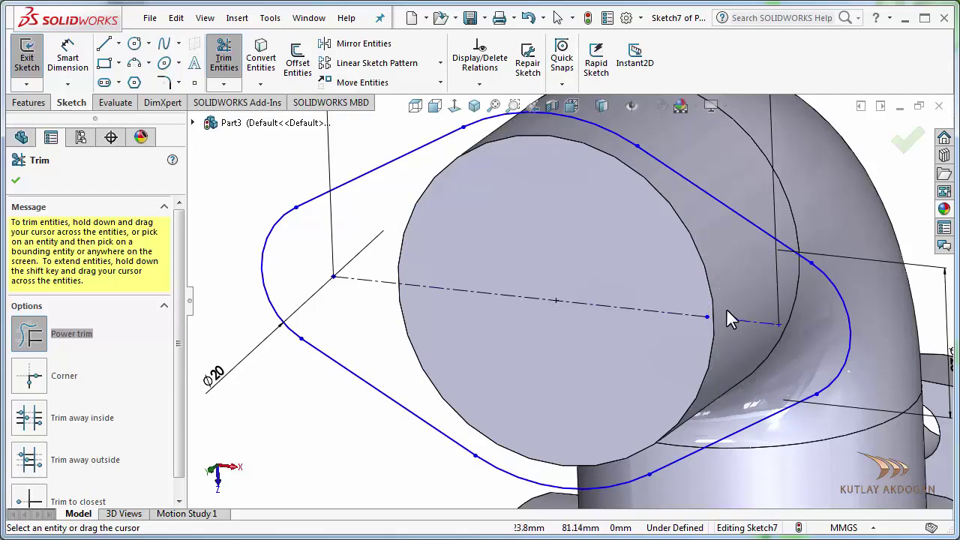
scroll(726, 309, up, 3)
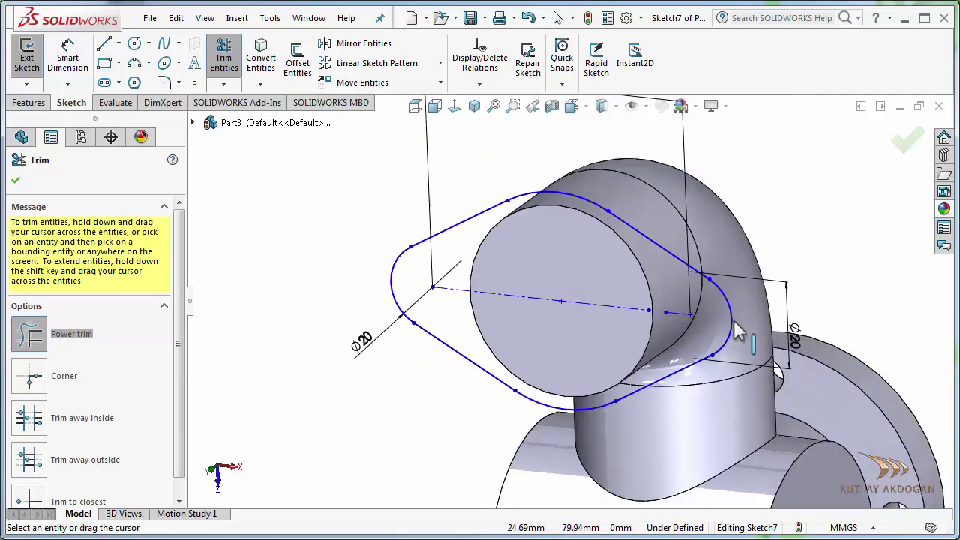
click(17, 181)
key(alt+Tab)
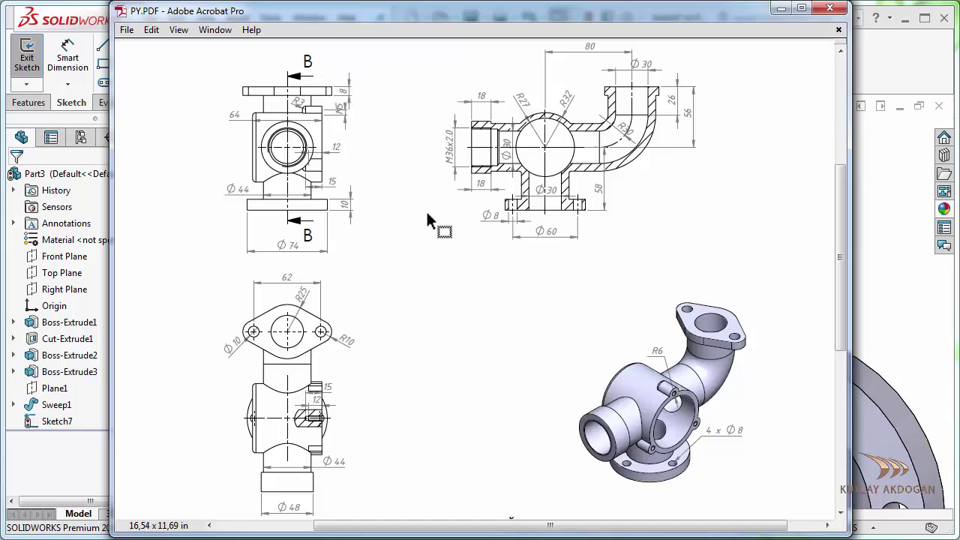
- Minimize the PY.PDF drawing in Acrobat to return to the SOLIDWORKS flange sketch
click(780, 8)
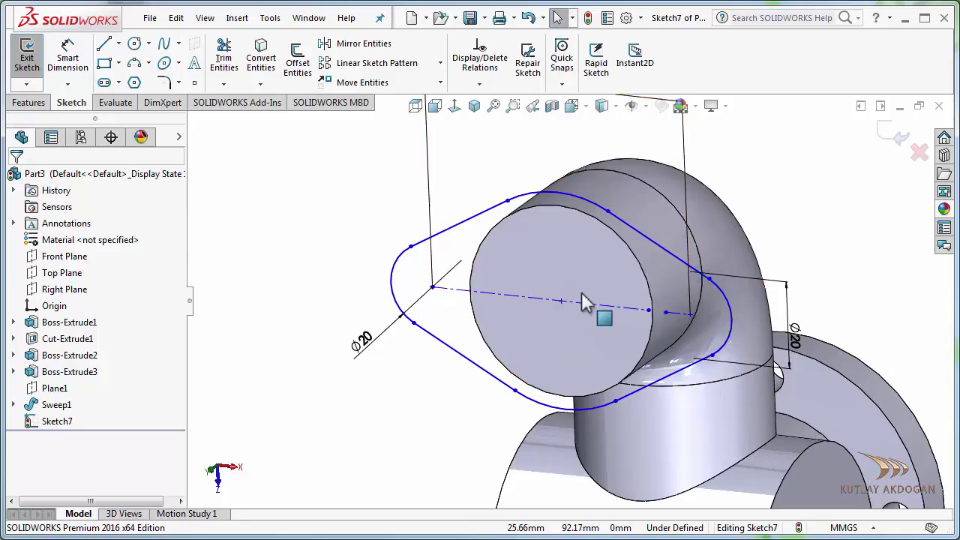
- Extrude the slot-shaped Sketch7 8 mm in the reversed direction to cap the elbow end
click(30, 103)
click(34, 60)
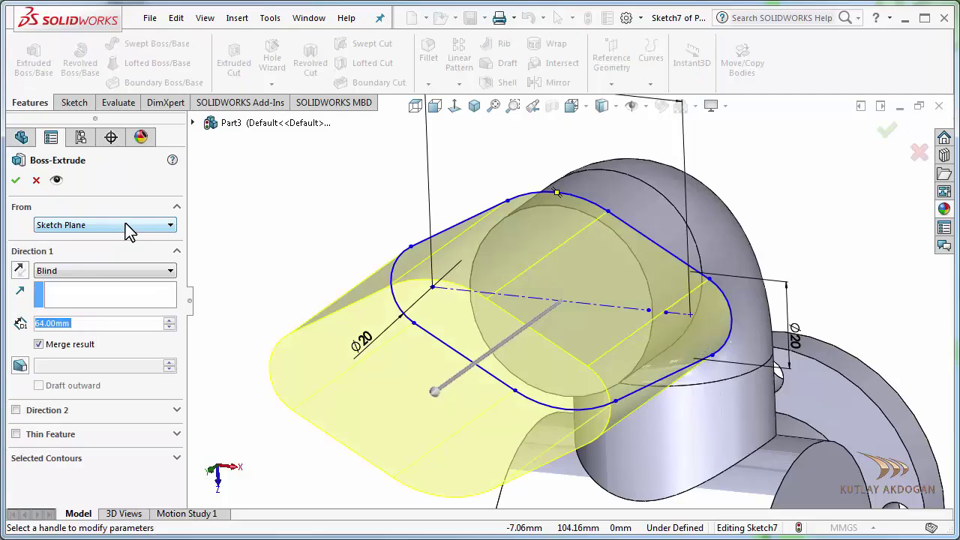
text(8)
key(Return)
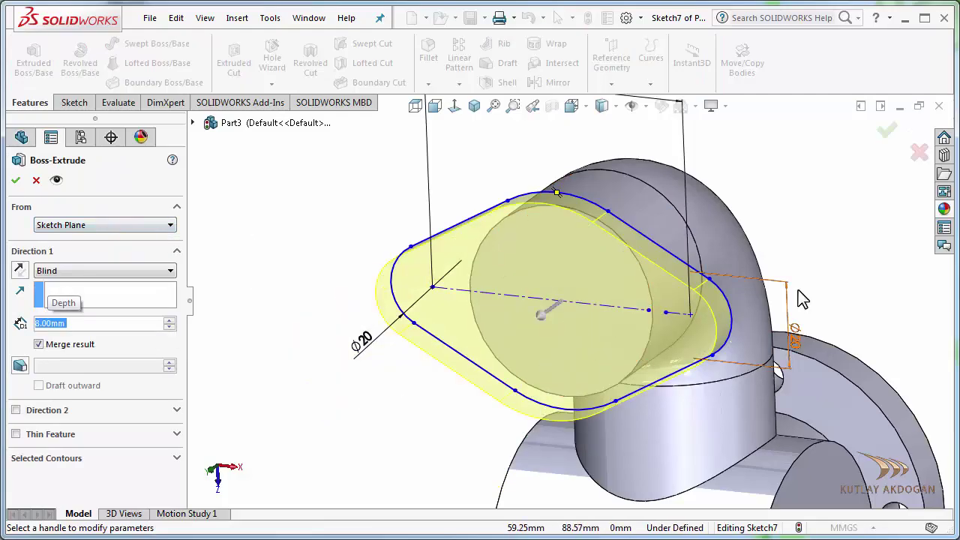
click(20, 270)
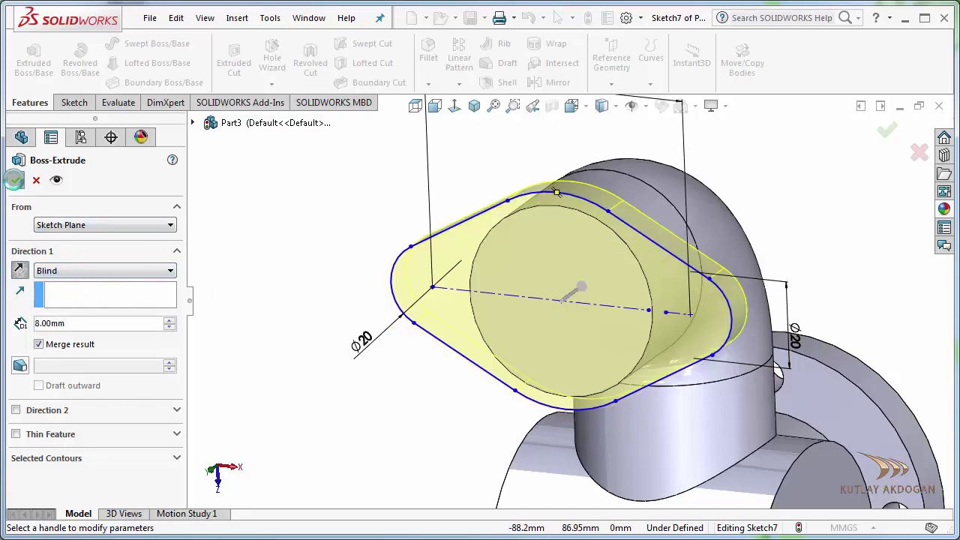
click(14, 180)
click(474, 105)
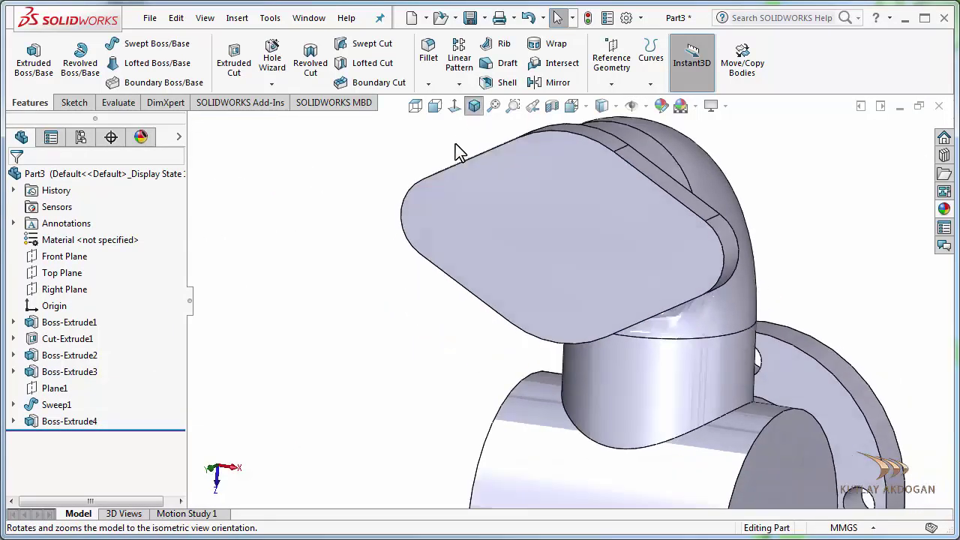
scroll(628, 225, down, 5)
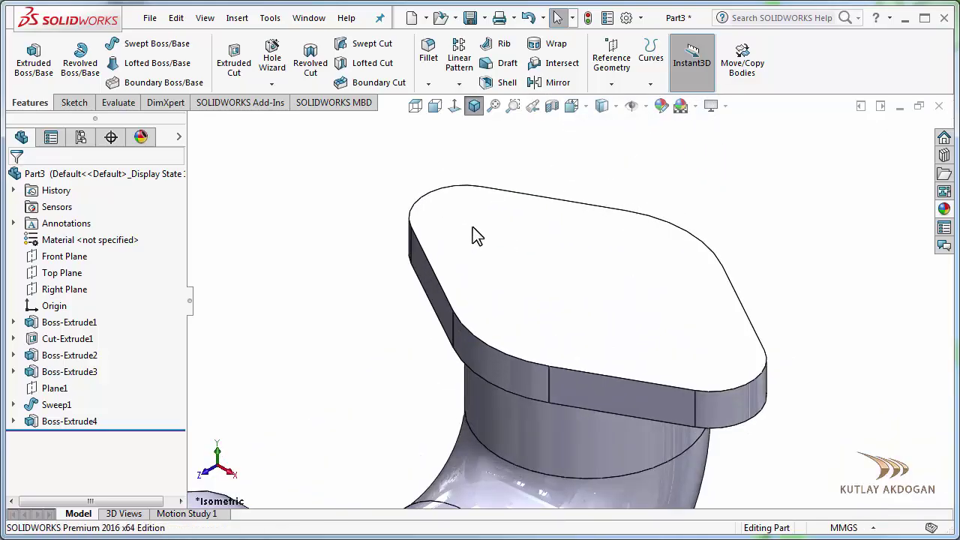
- Start a sketch on the flange top face and draw a circle at each rounded end
click(696, 313)
click(753, 260)
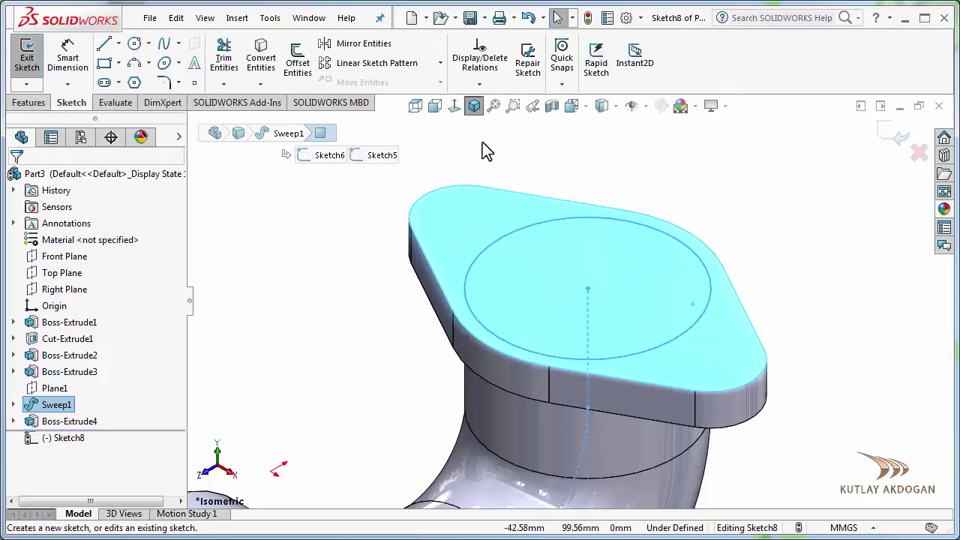
click(455, 105)
scroll(556, 165, down, 3)
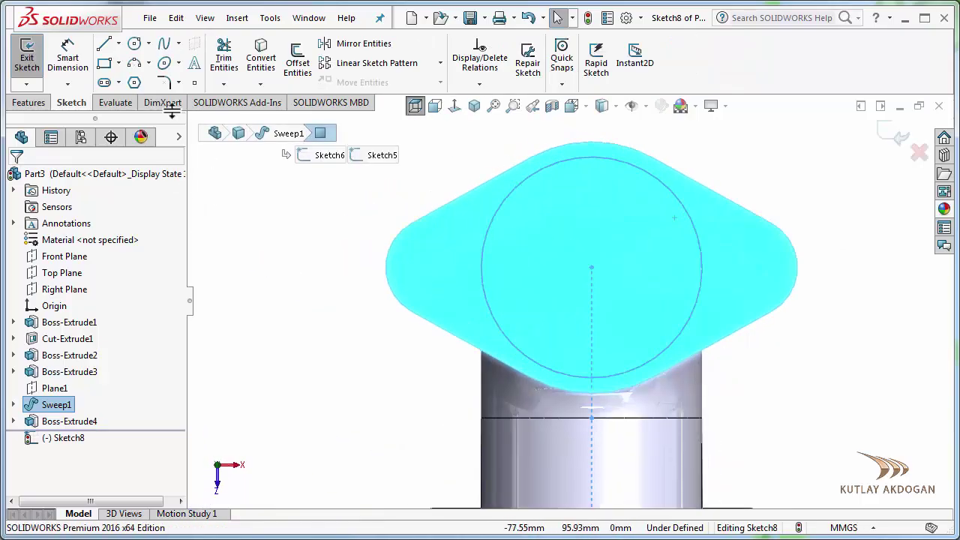
click(133, 44)
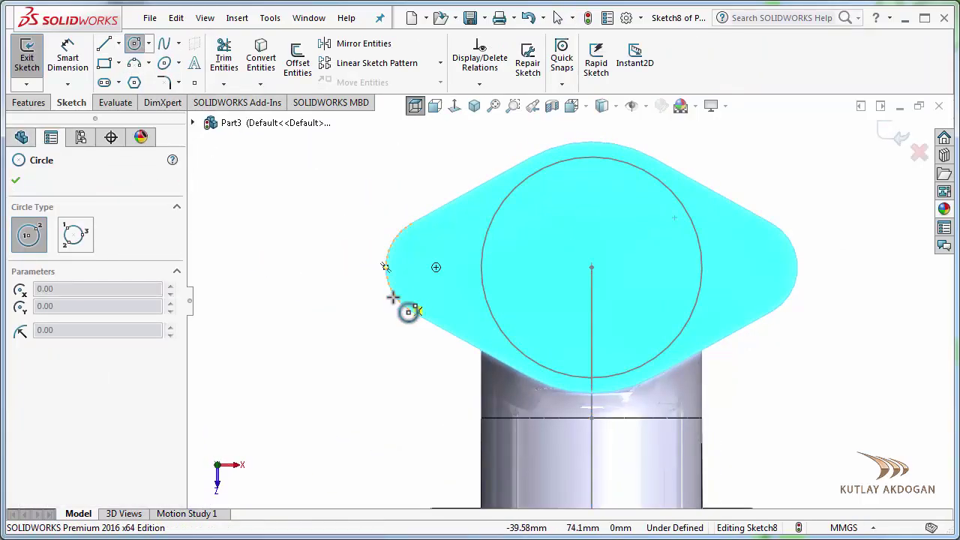
click(435, 267)
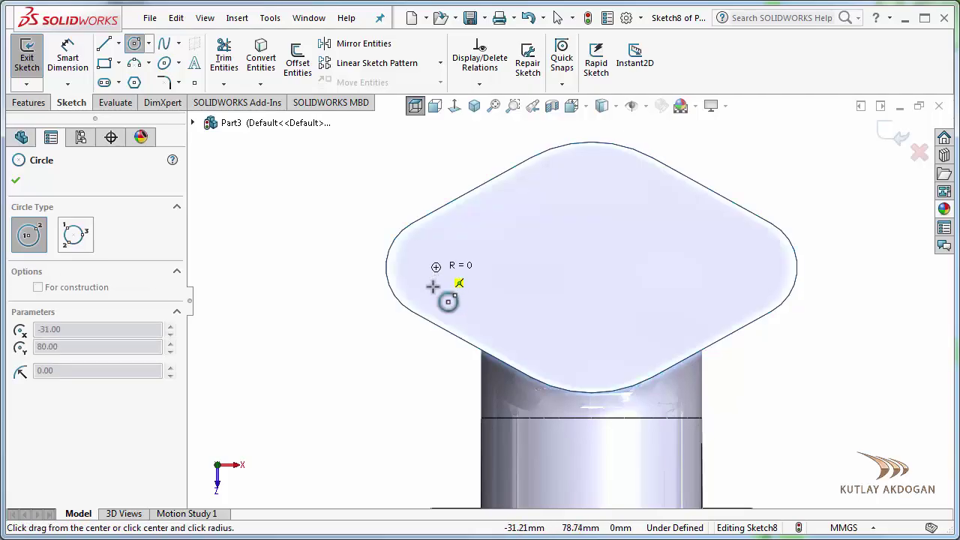
click(492, 310)
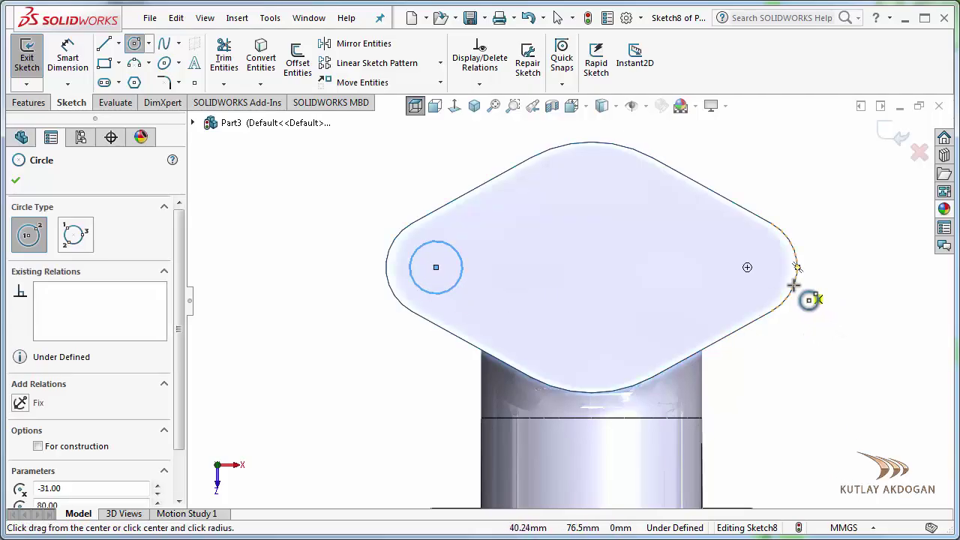
click(747, 267)
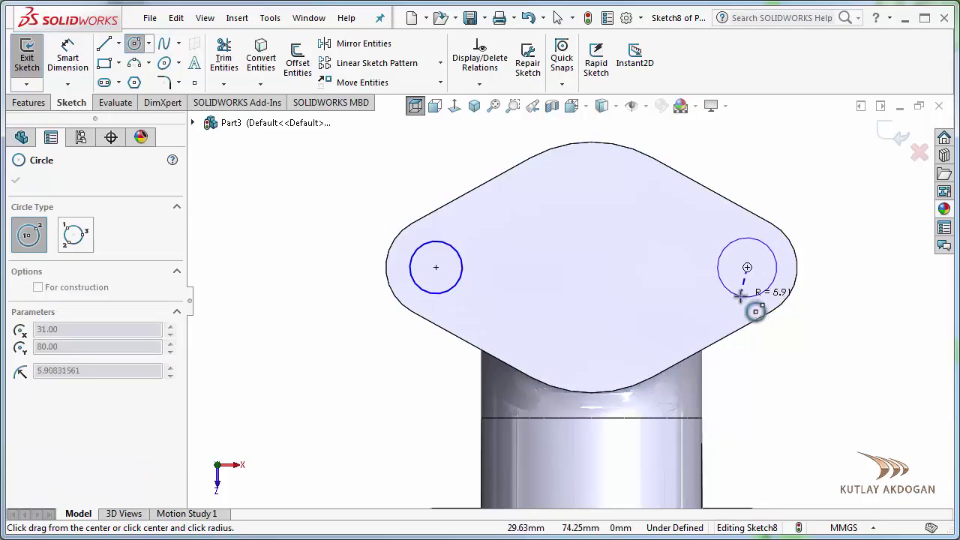
click(743, 295)
right_click(828, 171)
click(844, 183)
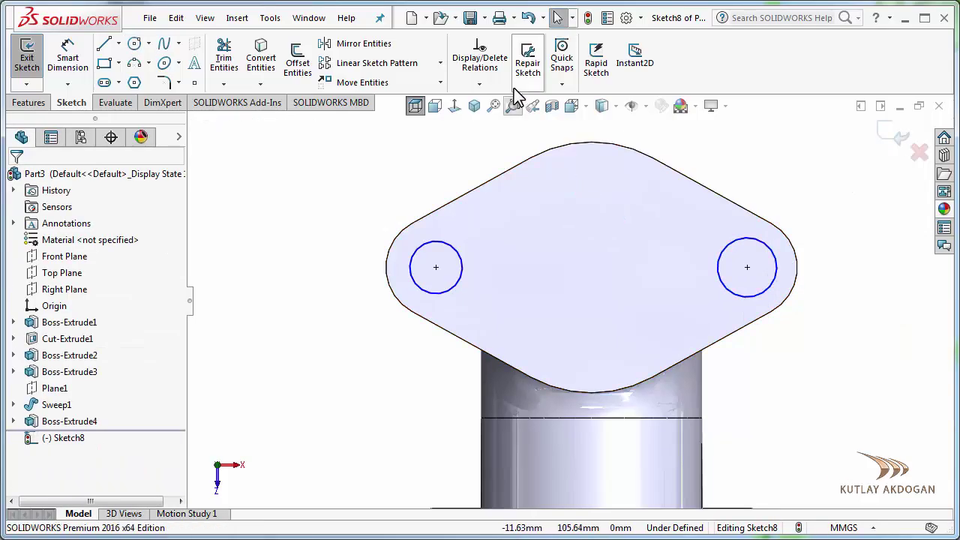
- Add an Equal relation between the two hole circles, then switch to the PDF drawing
click(477, 86)
click(484, 120)
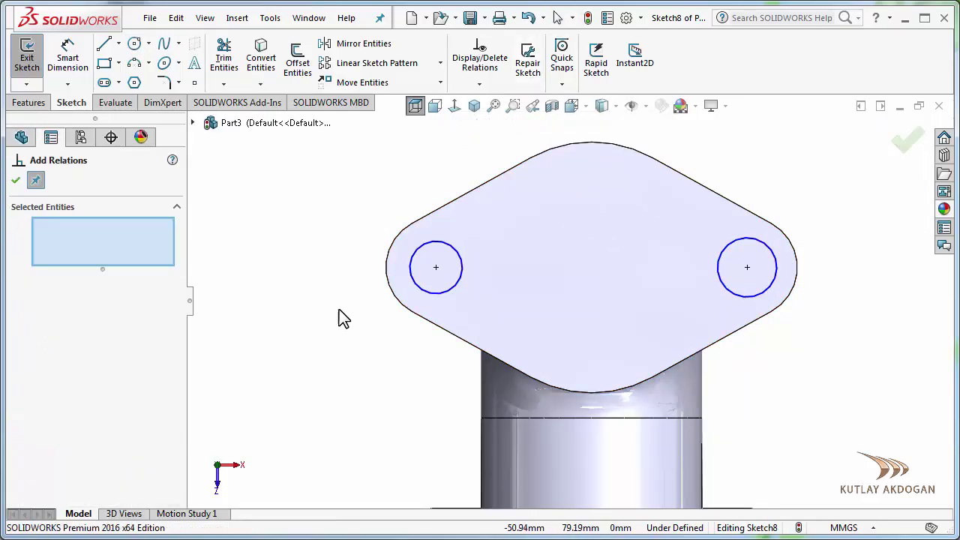
click(438, 294)
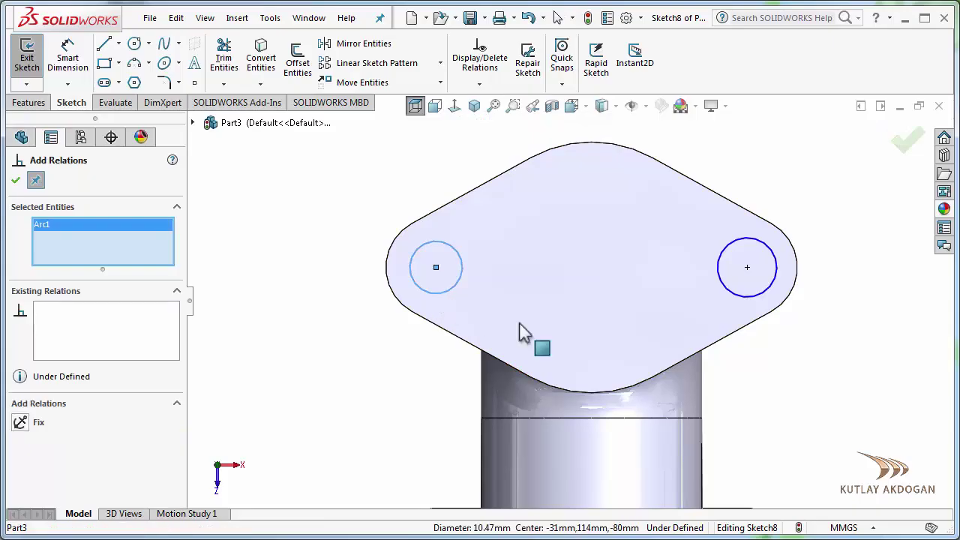
click(742, 297)
click(20, 476)
click(16, 181)
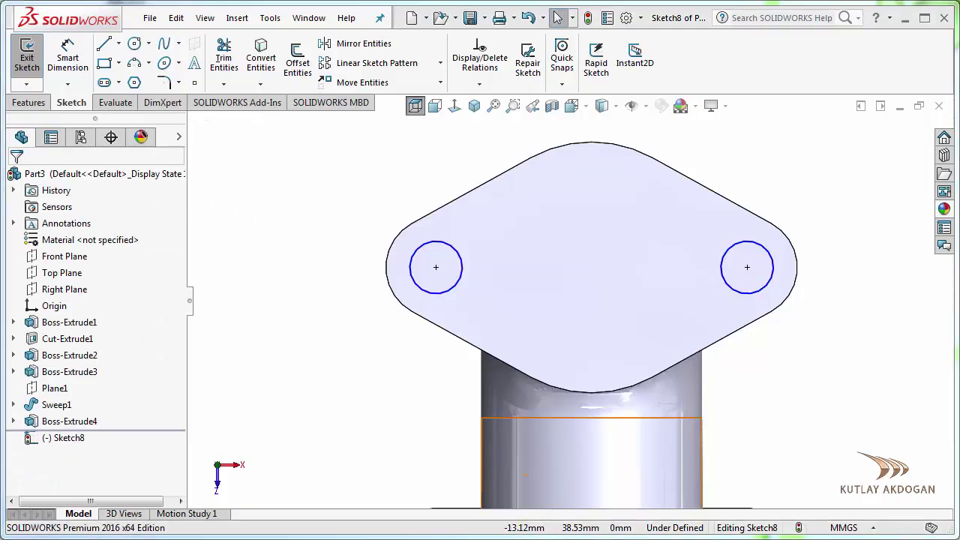
key(alt+Tab)
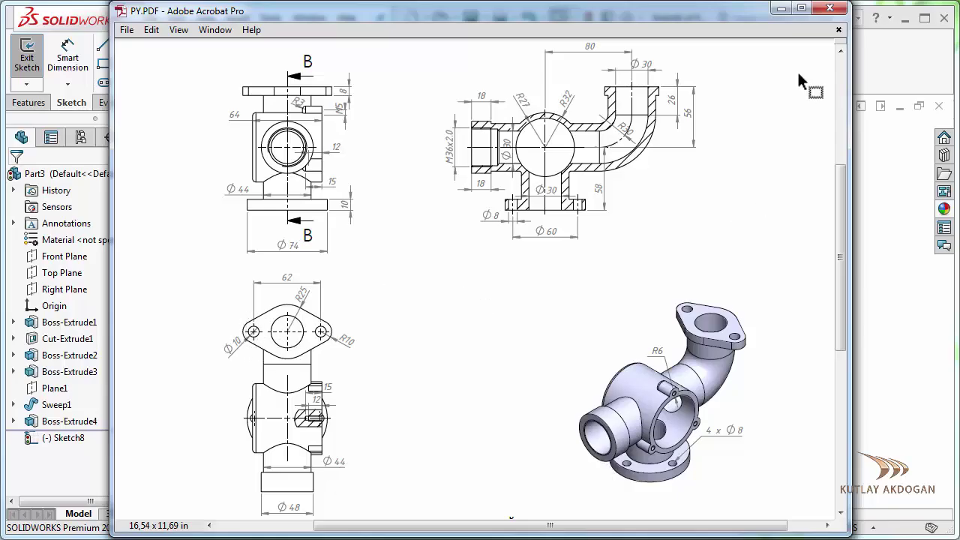
- Back in SOLIDWORKS, dimension the left hole circle to Ø10 mm, fully defining Sketch8
click(784, 11)
click(66, 56)
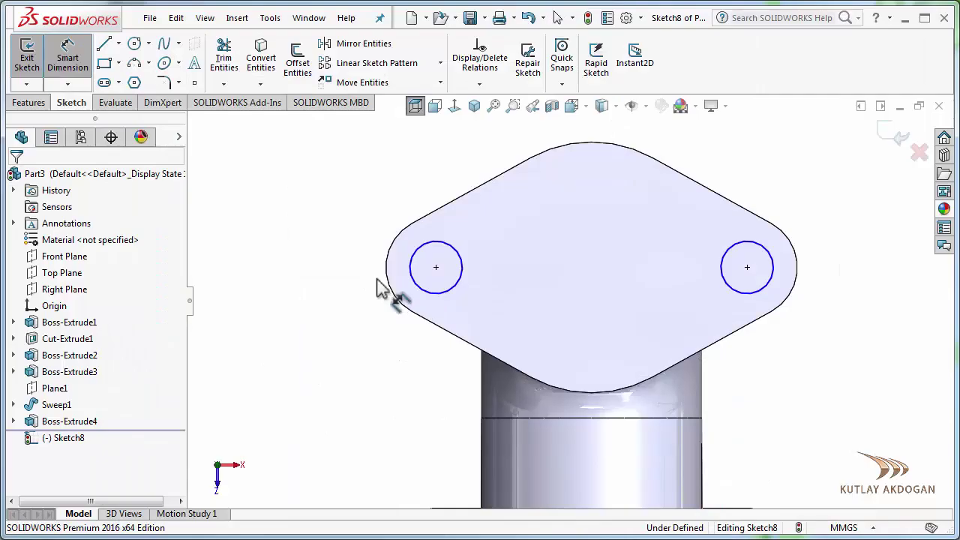
click(420, 288)
click(353, 322)
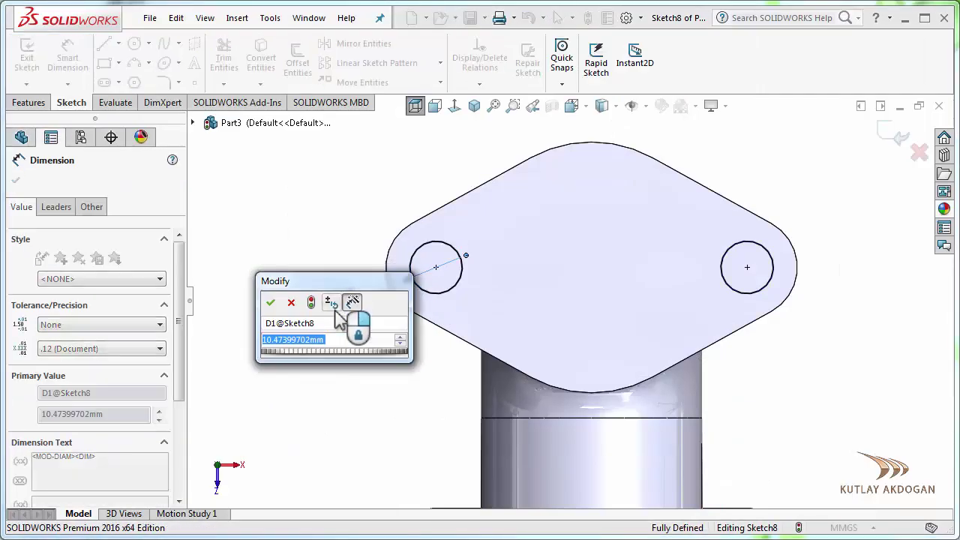
text(10)
key(Return)
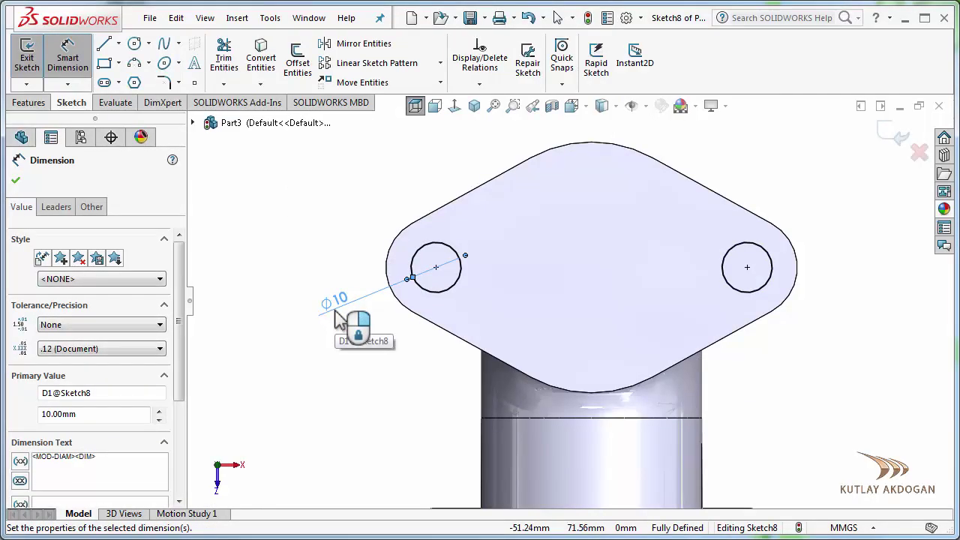
right_click(252, 156)
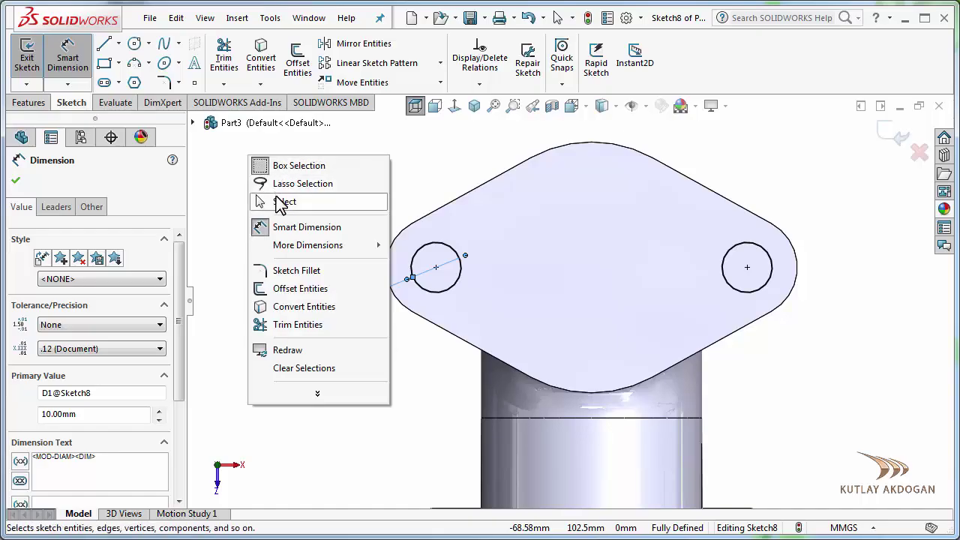
click(285, 202)
click(474, 106)
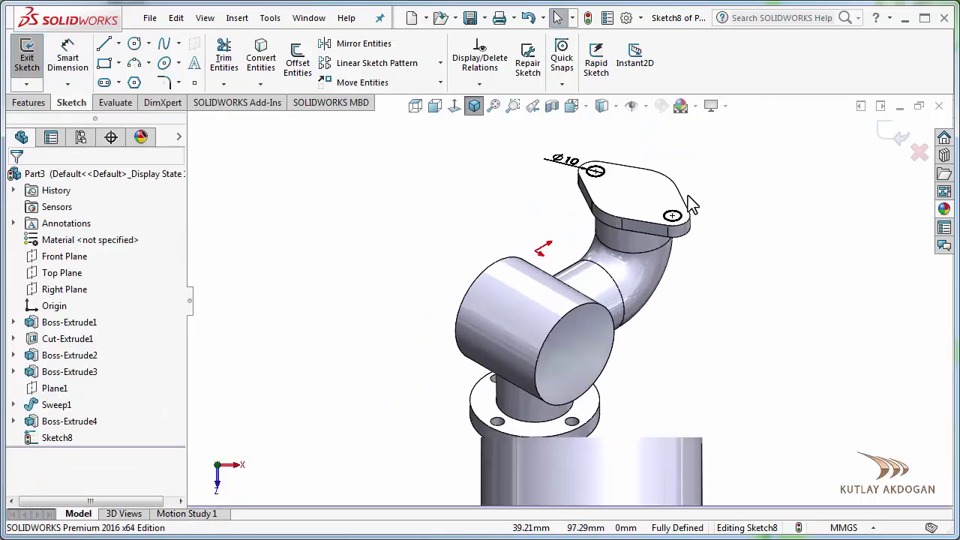
scroll(691, 206, down, 3)
- Extrude-cut both Ø10 mm holes Up To Next through the flange, then switch to the PDF
click(28, 105)
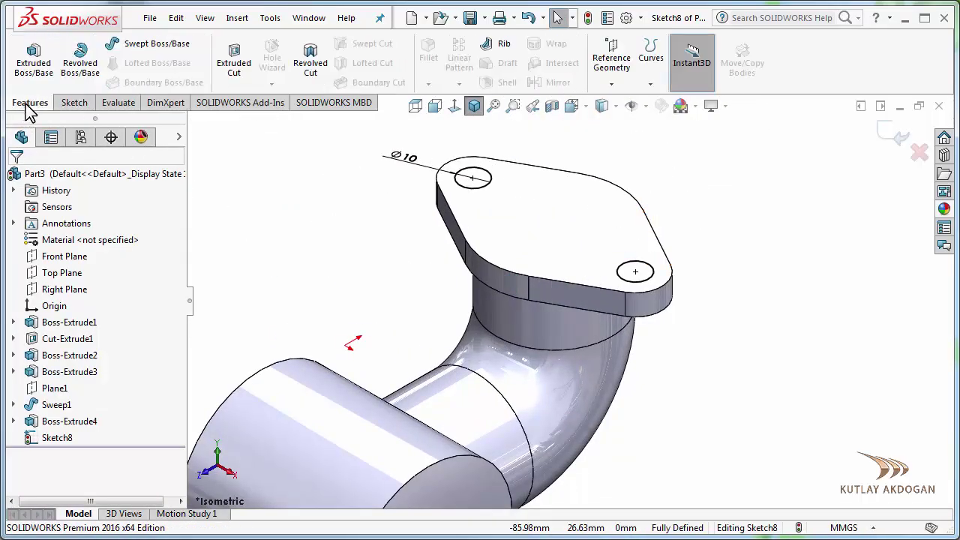
click(233, 60)
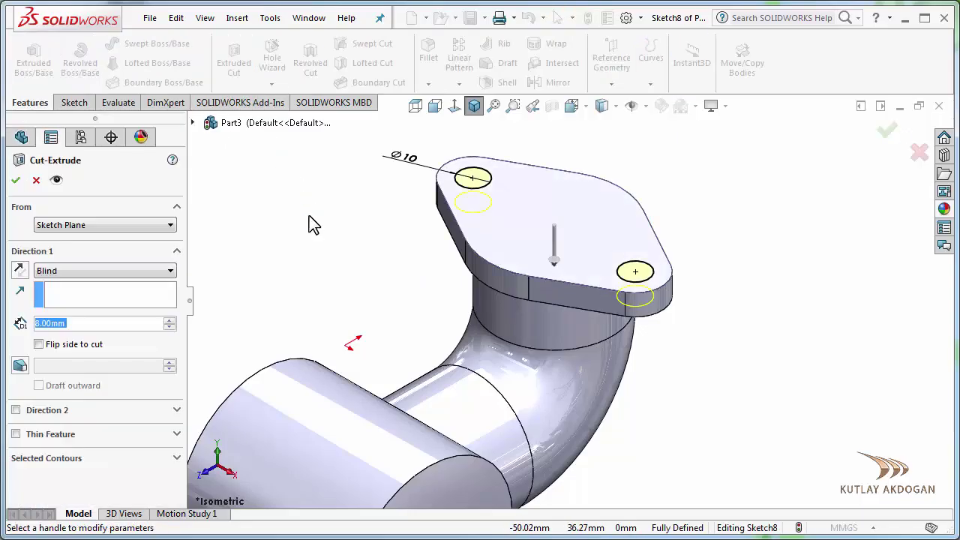
click(75, 278)
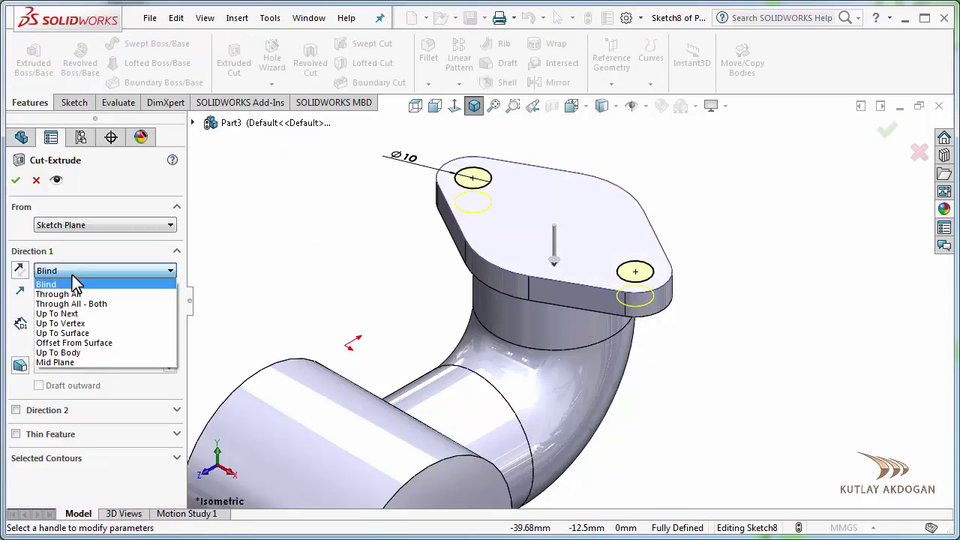
click(71, 315)
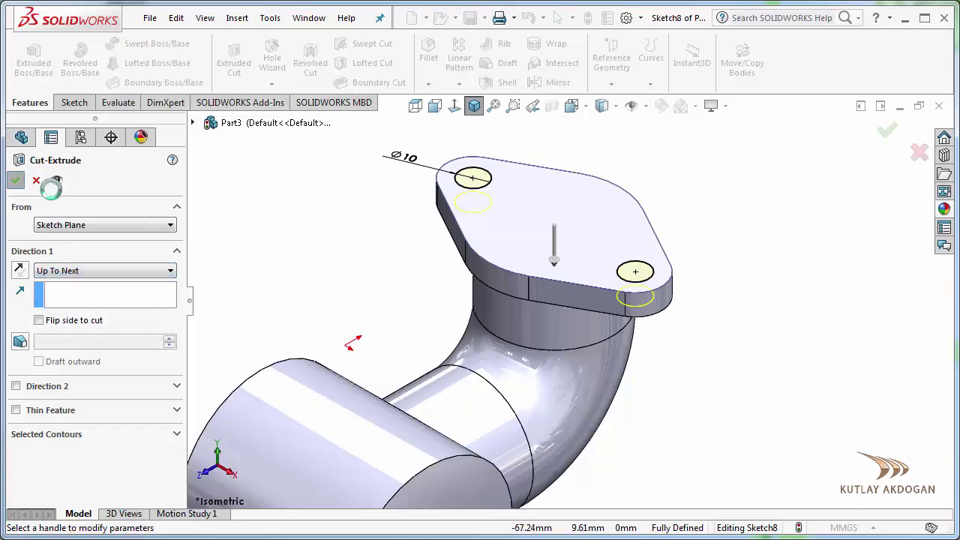
middle_drag(293, 263, 348, 242)
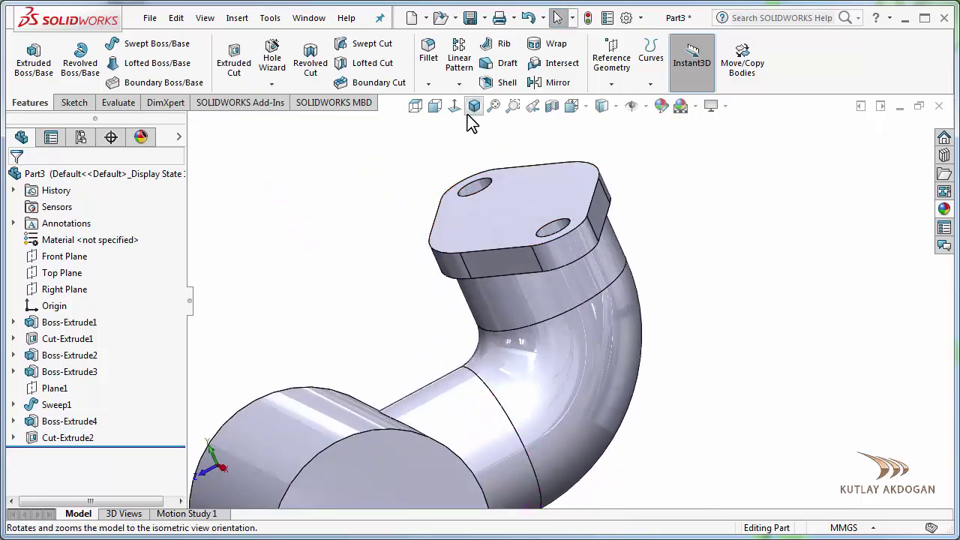
click(474, 106)
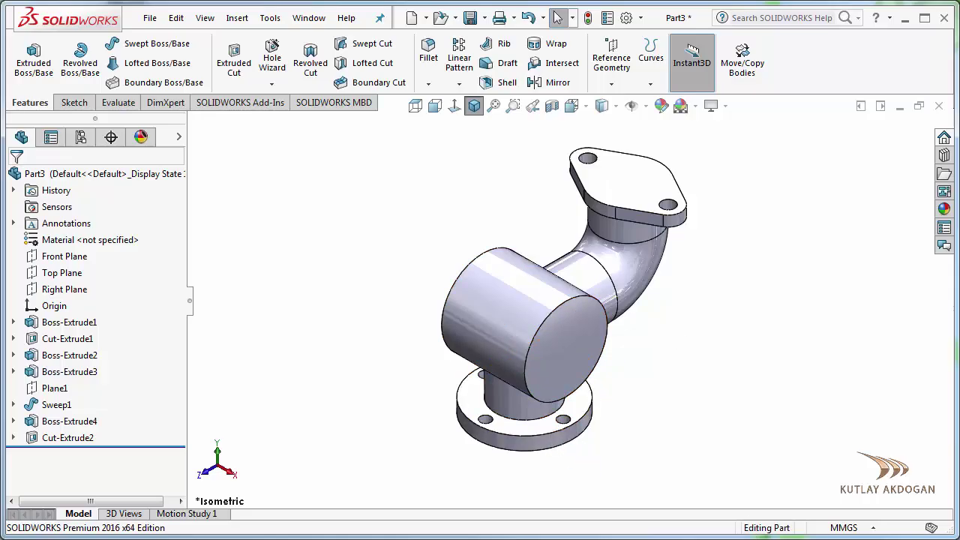
key(alt+Tab)
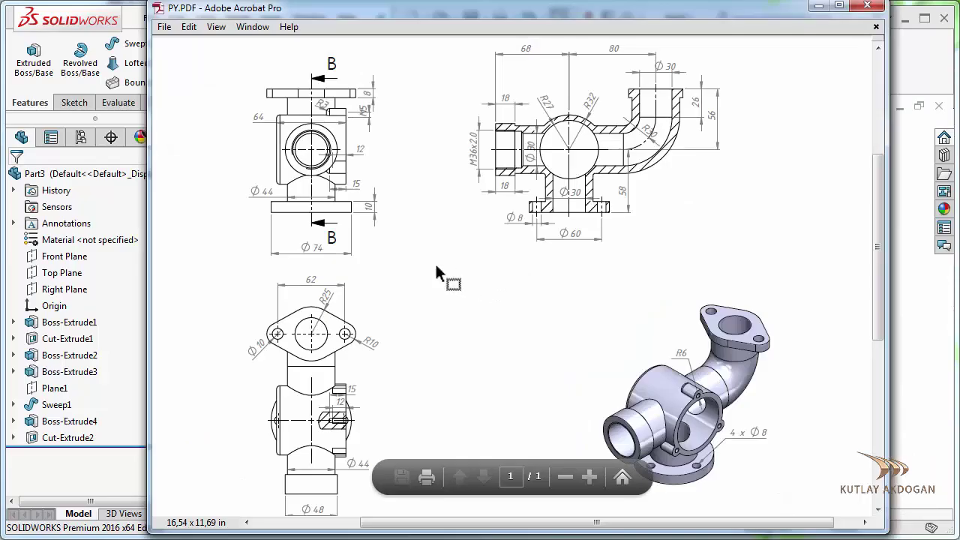
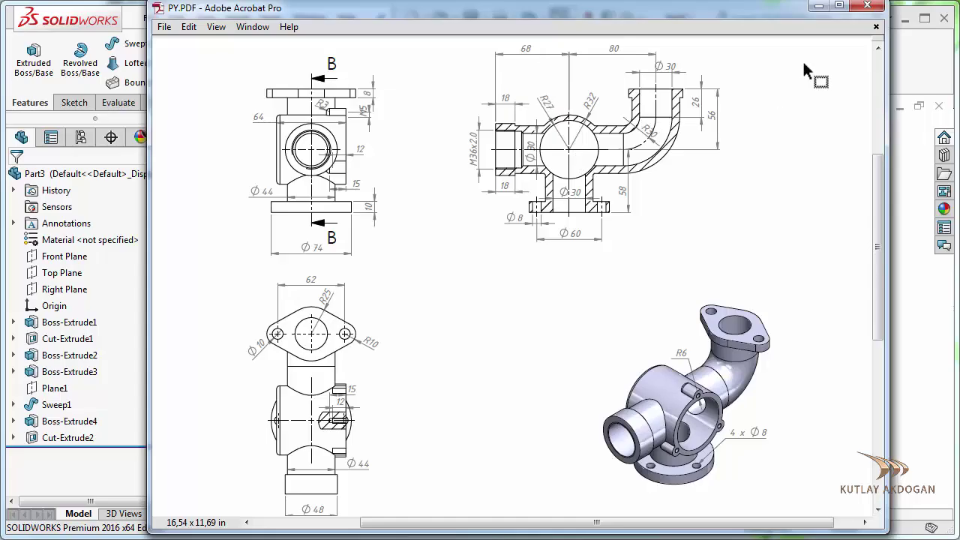
- Minimize the PY.PDF drawing in Acrobat to bring the SOLIDWORKS part back
click(817, 7)
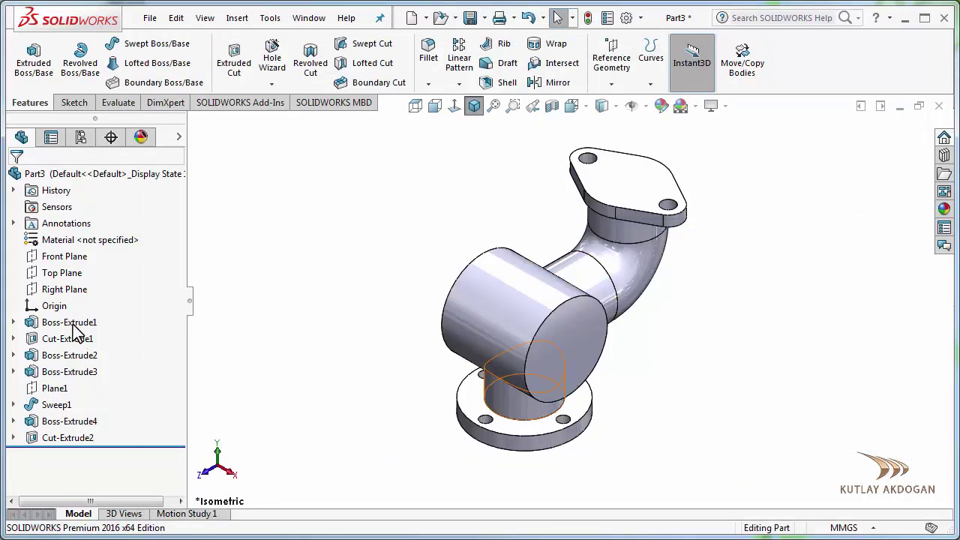
- Sketch on the Right Plane a horizontal centerline running left from the cylinder centre
click(65, 290)
click(95, 268)
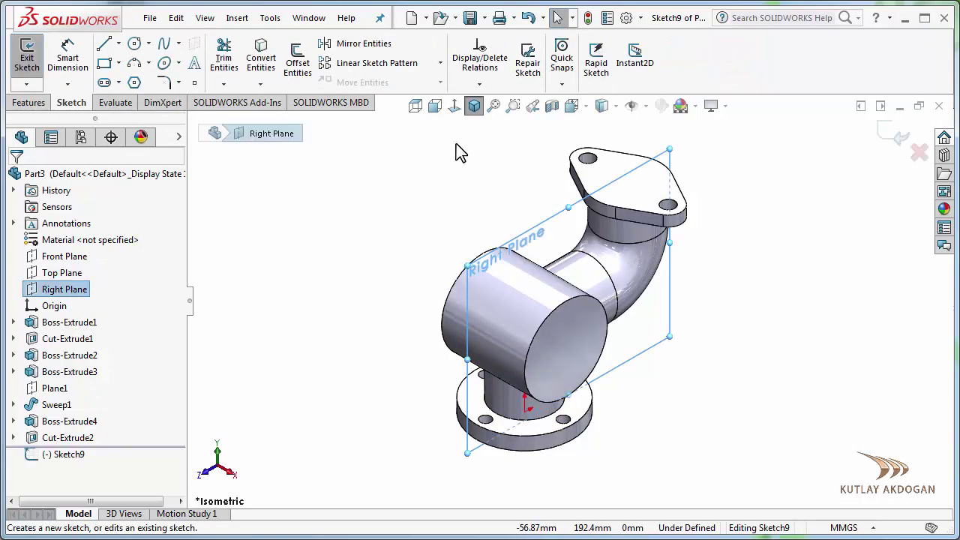
click(454, 107)
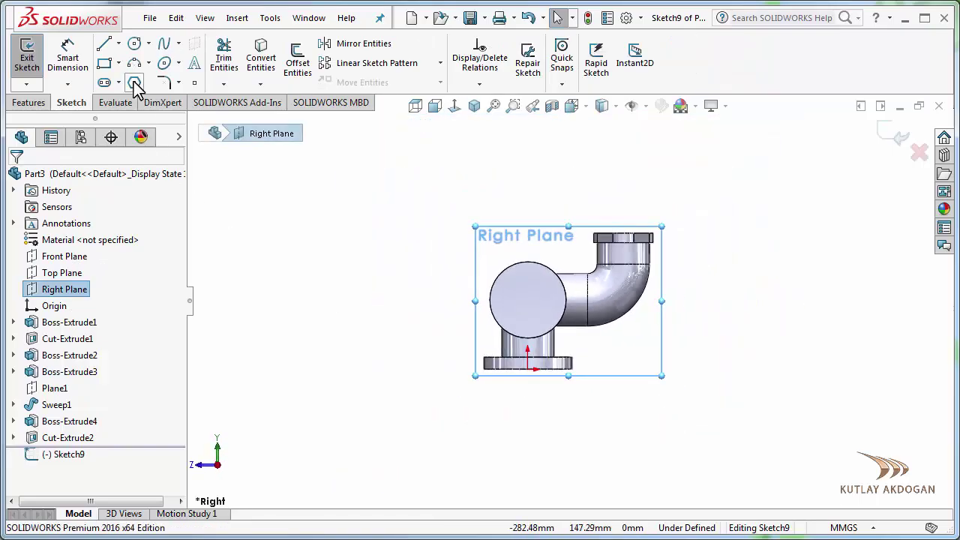
click(117, 43)
click(135, 79)
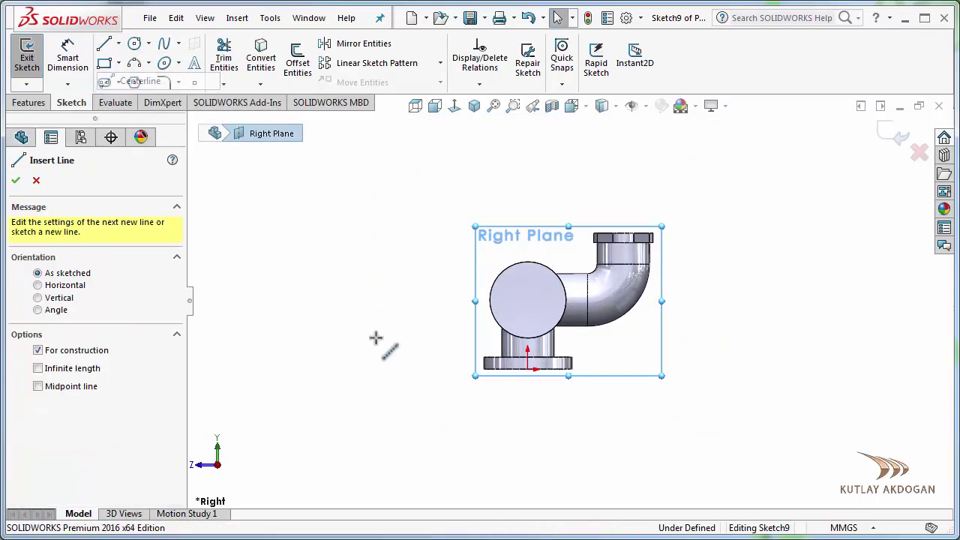
click(528, 299)
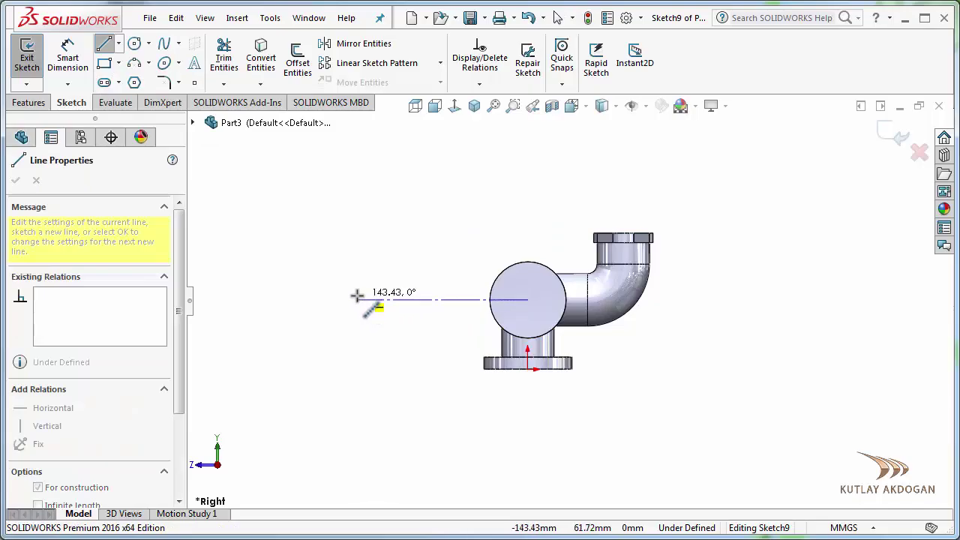
click(357, 299)
right_click(358, 298)
click(399, 311)
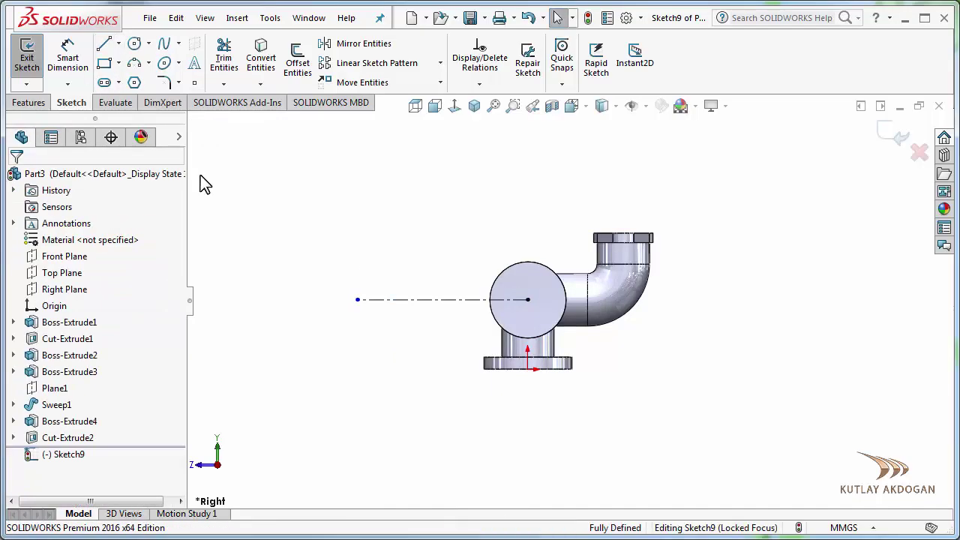
- Dimension the centerline's length to 68 mm
click(85, 67)
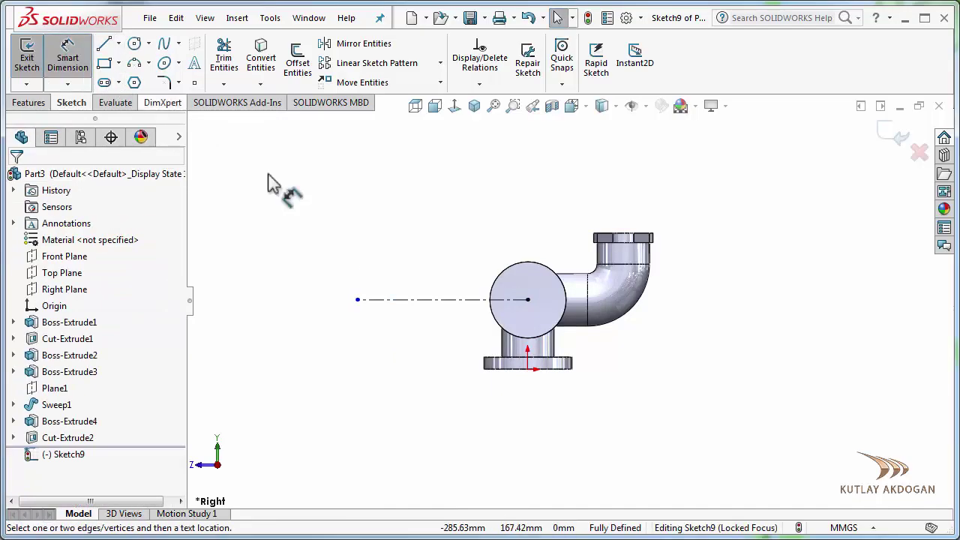
click(463, 300)
click(450, 217)
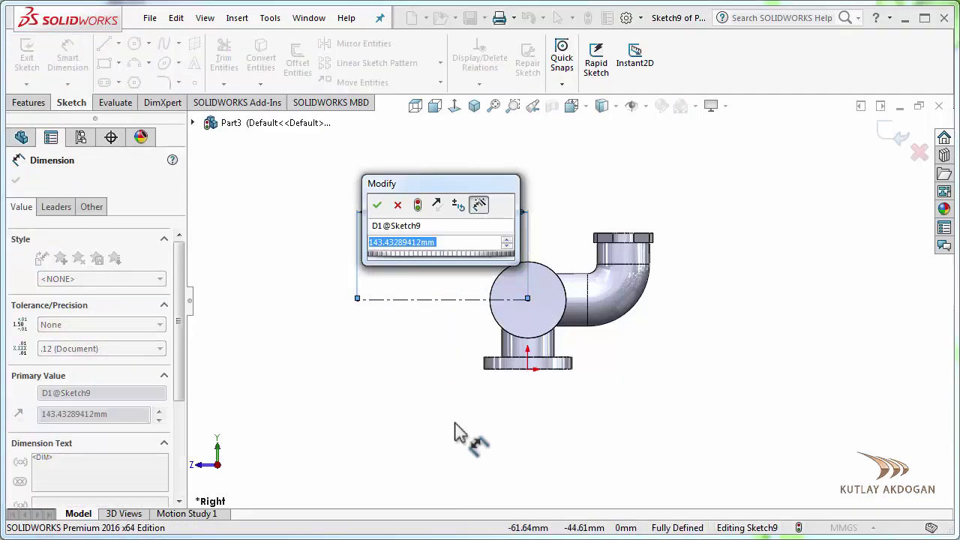
text(68)
key(Return)
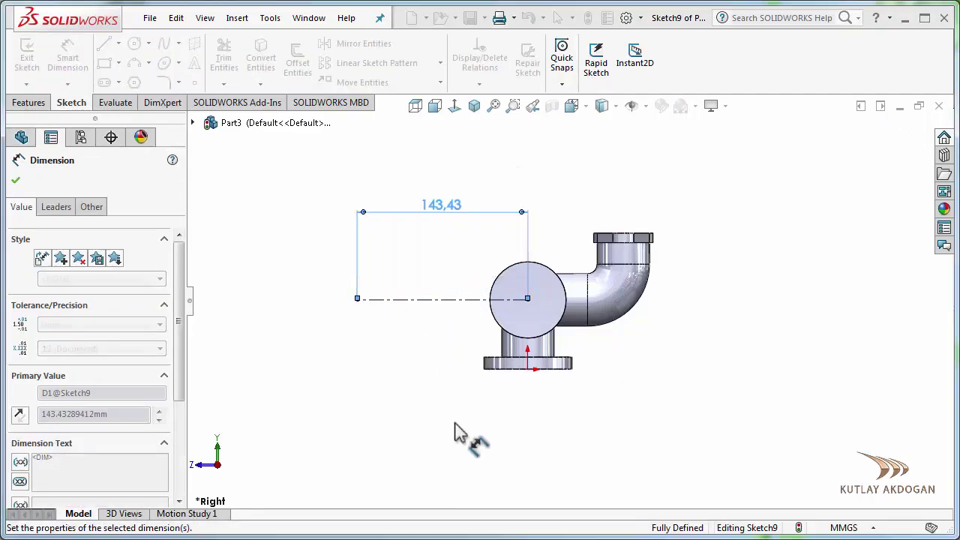
click(555, 180)
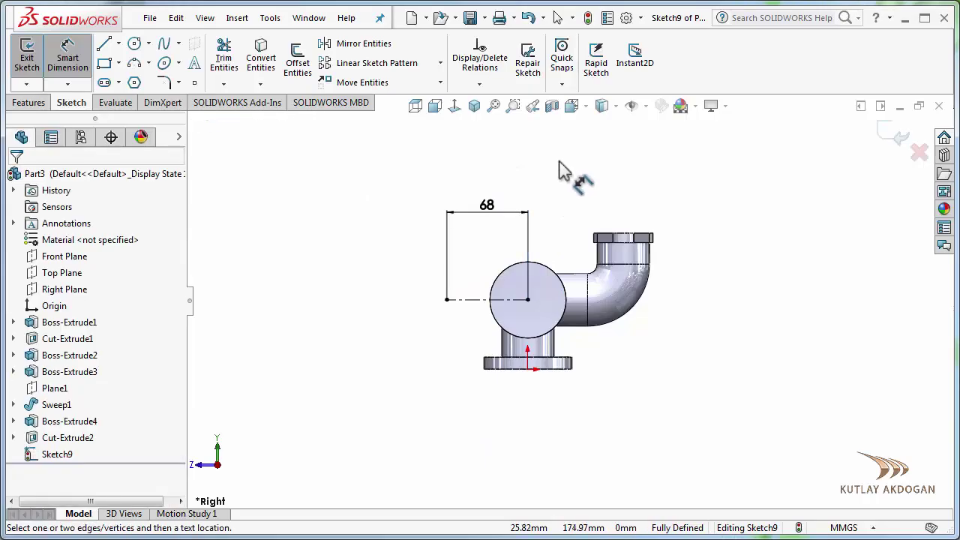
right_click(561, 165)
click(600, 212)
- Convert the 68 mm centerline into a regular sketch line
scroll(534, 285, down, 5)
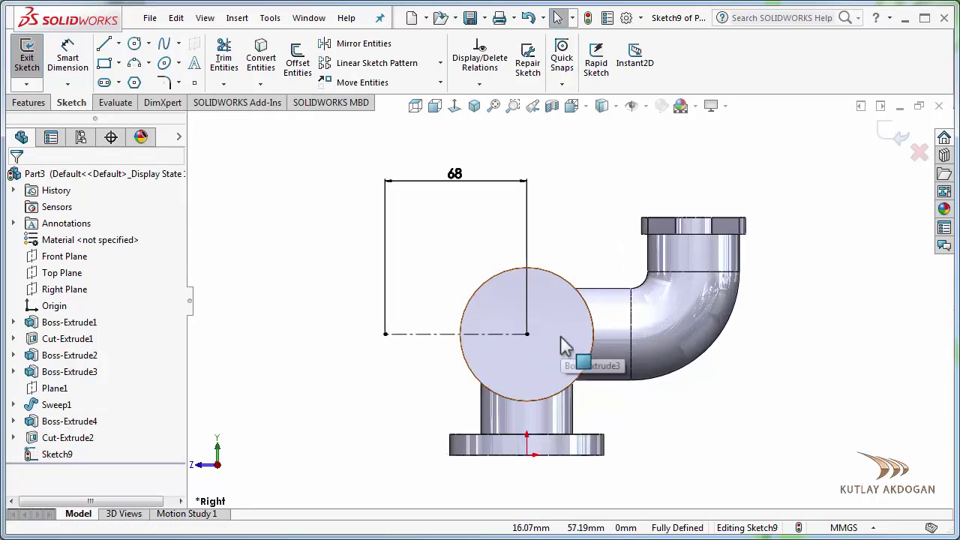
click(423, 335)
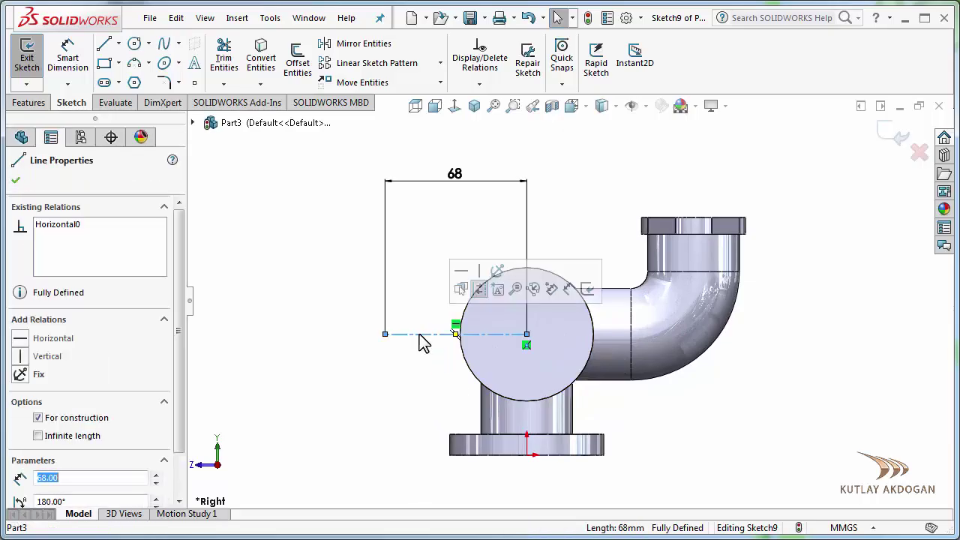
click(480, 290)
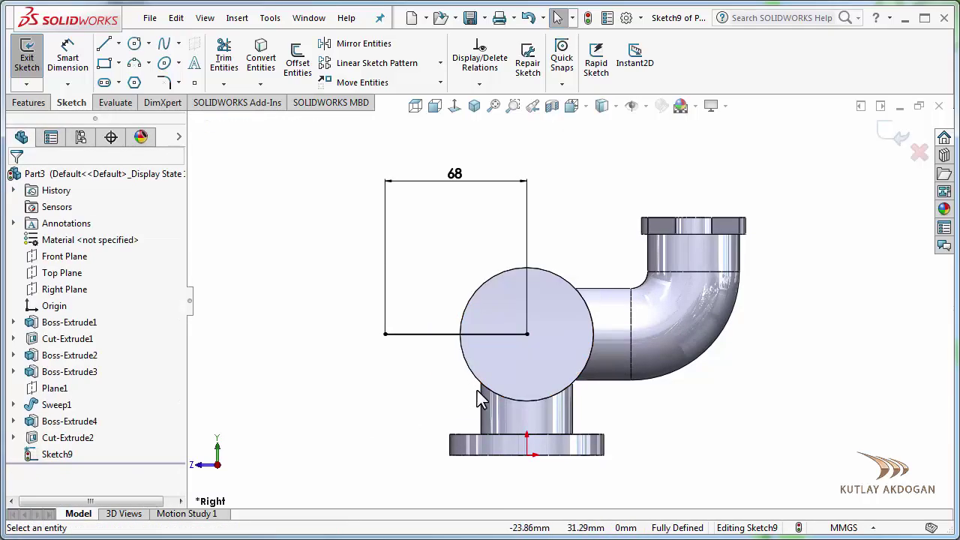
mouse_move(425, 403)
middle_down()
mouse_move(400, 418)
mouse_move(442, 450)
middle_up()
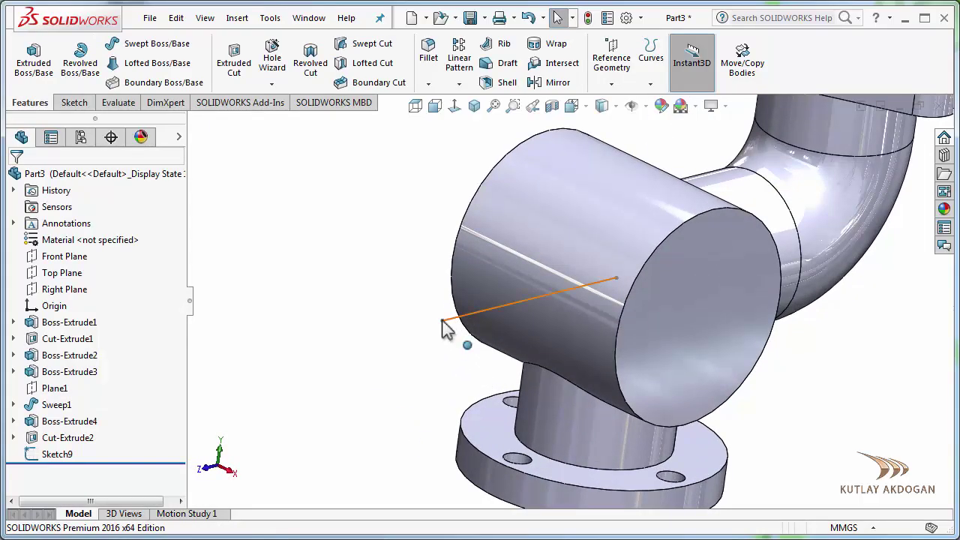
- Create Plane2 at the 68 mm line's end point, perpendicular to the line, and sketch on it
click(612, 62)
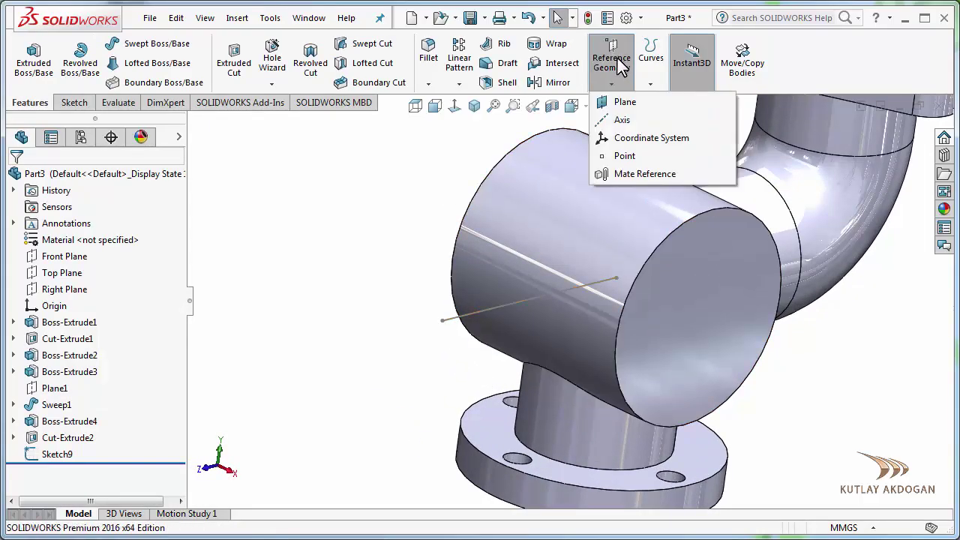
click(622, 99)
click(443, 322)
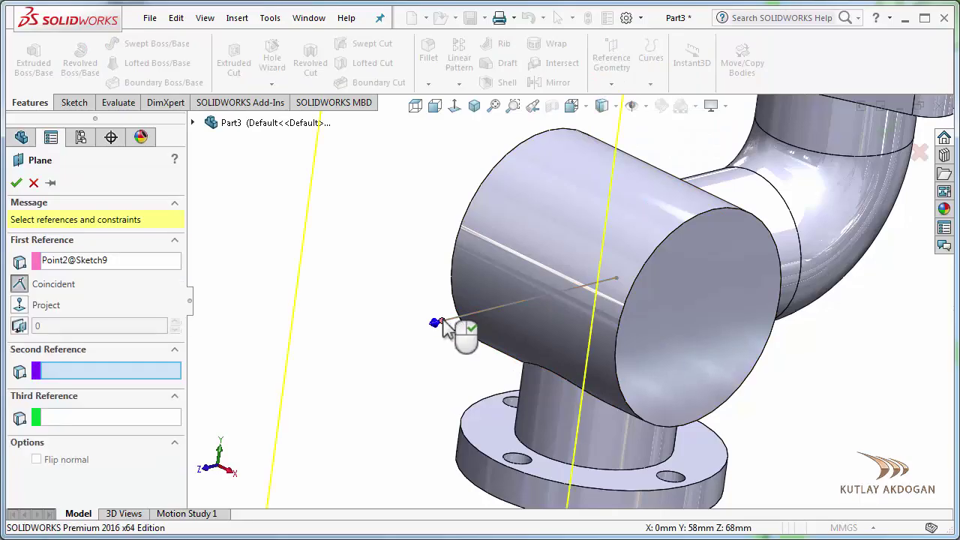
click(453, 319)
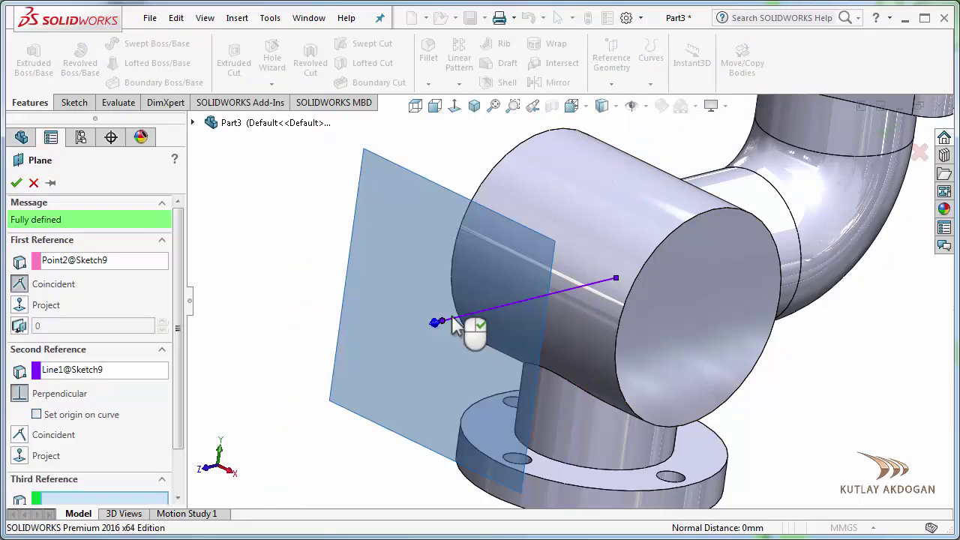
click(15, 182)
click(366, 273)
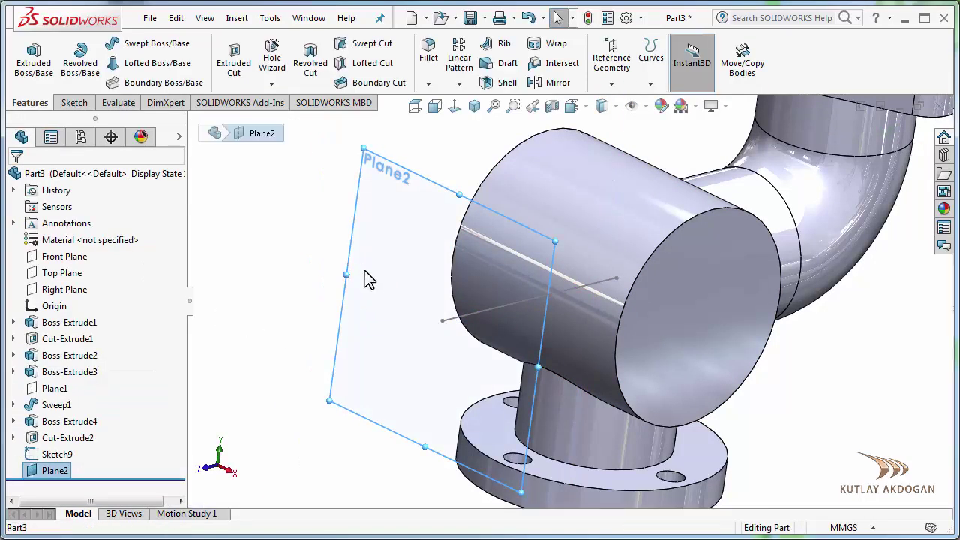
click(422, 221)
- Draw a circle on Plane2 centred at the line's end point
click(454, 105)
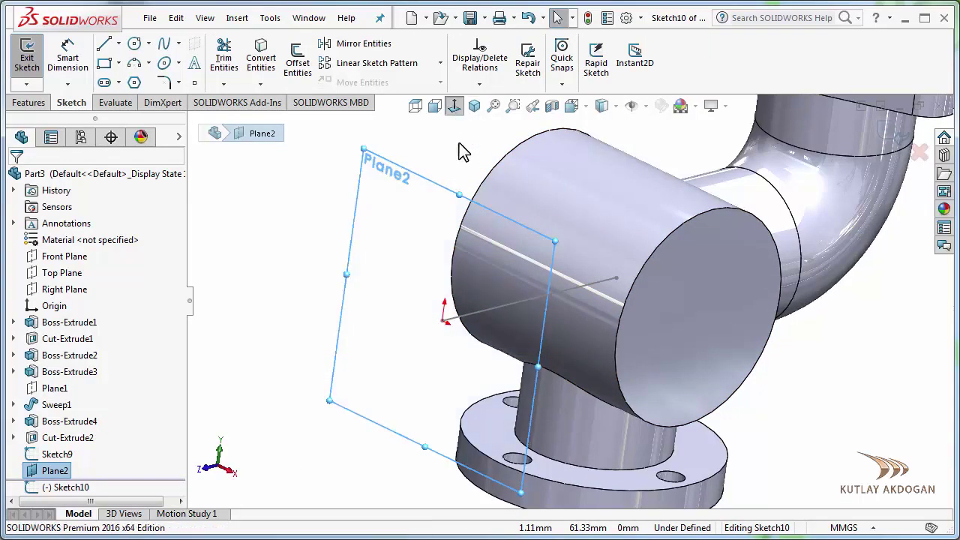
click(337, 339)
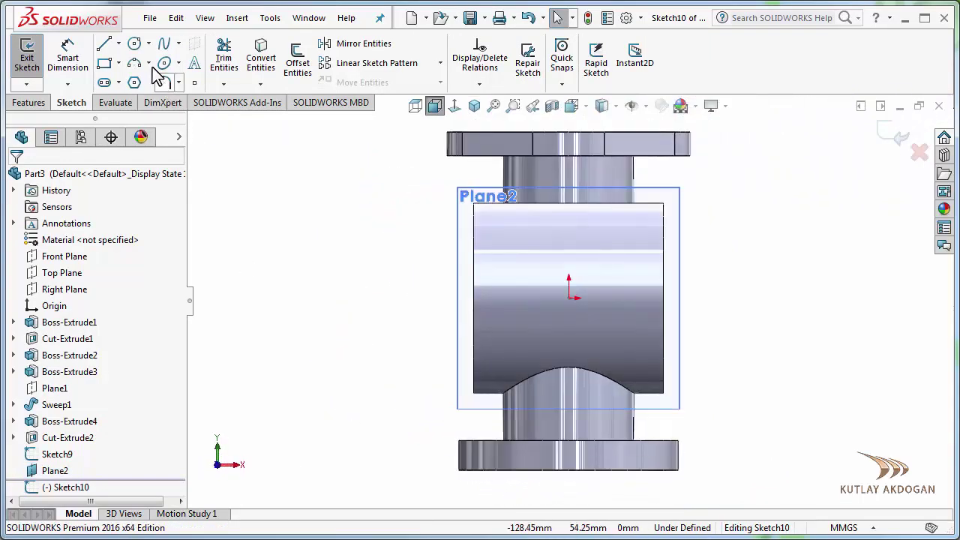
click(135, 45)
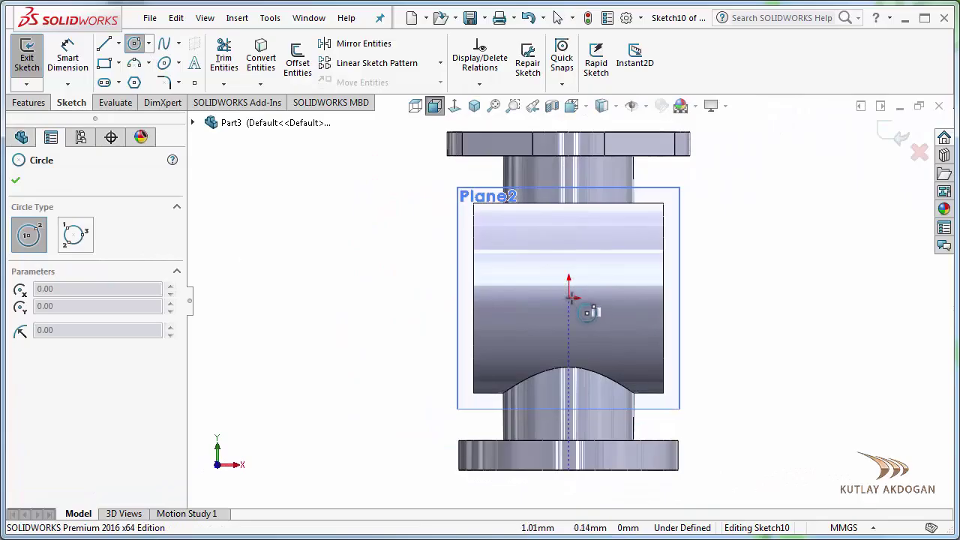
middle_drag(634, 337, 774, 398)
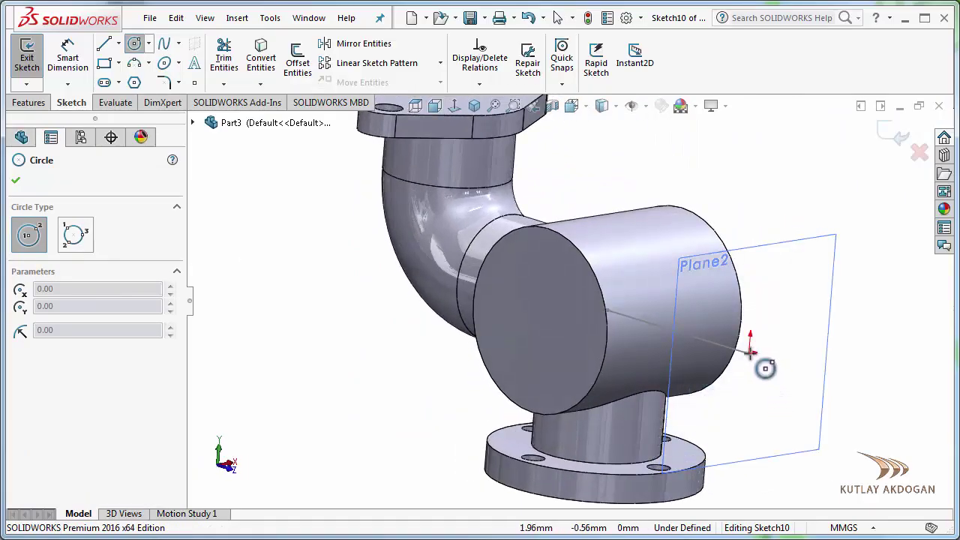
click(750, 353)
click(742, 428)
right_click(724, 170)
click(737, 172)
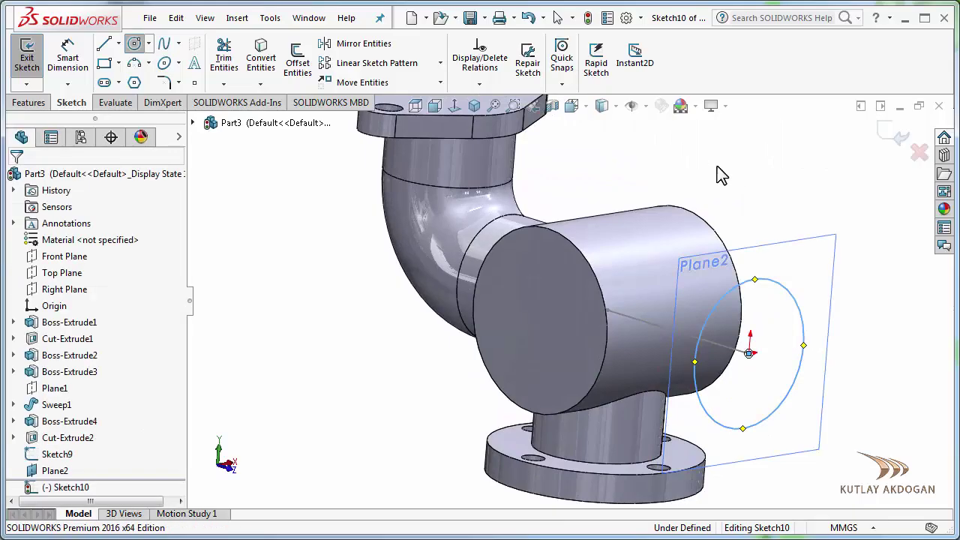
- Dimension the circle to Ø44 and exit the sketch
click(67, 56)
click(801, 377)
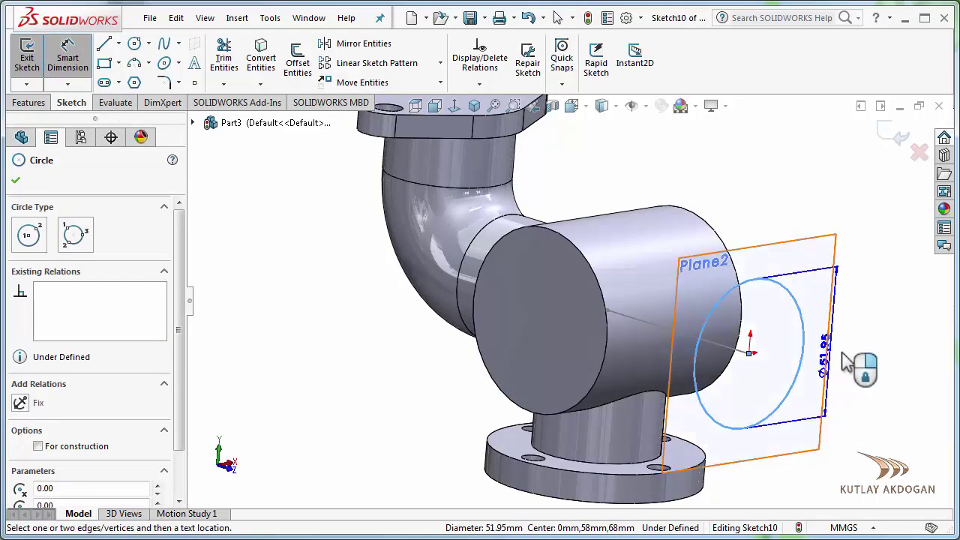
click(848, 363)
text(44)
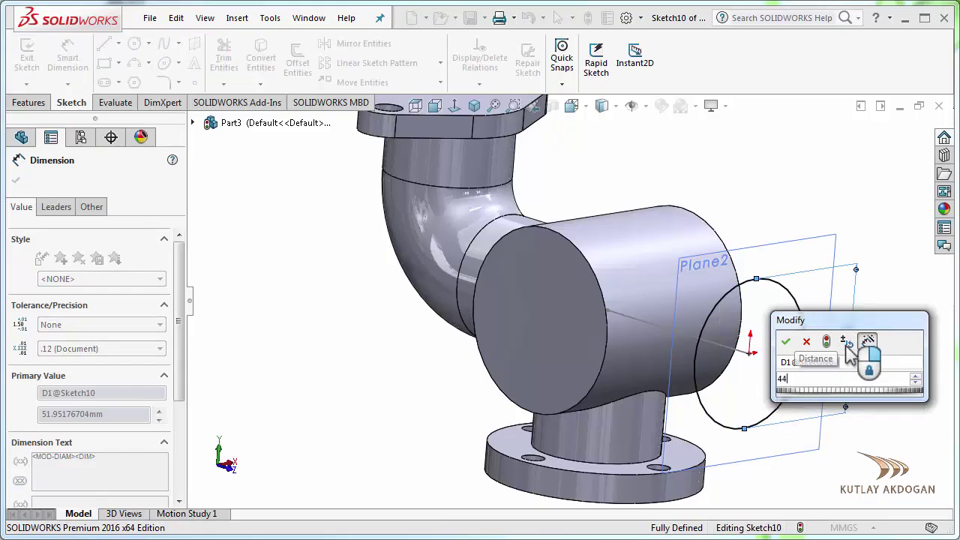
key(Return)
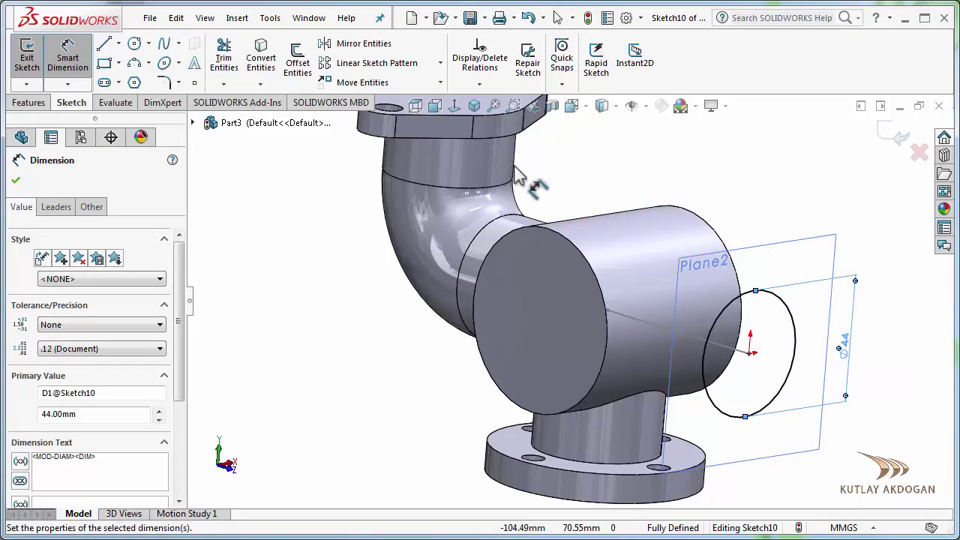
click(474, 106)
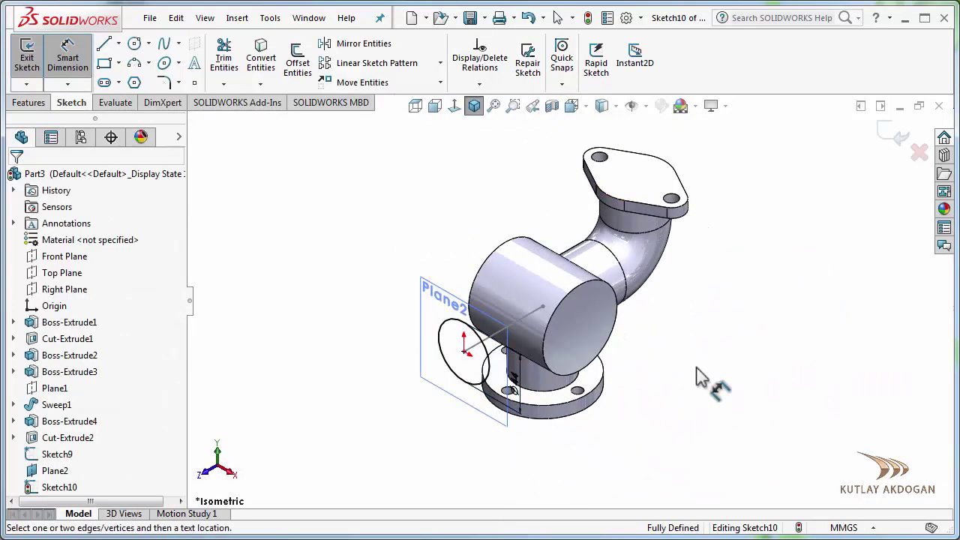
right_click(711, 290)
click(740, 336)
scroll(822, 327, down, 2)
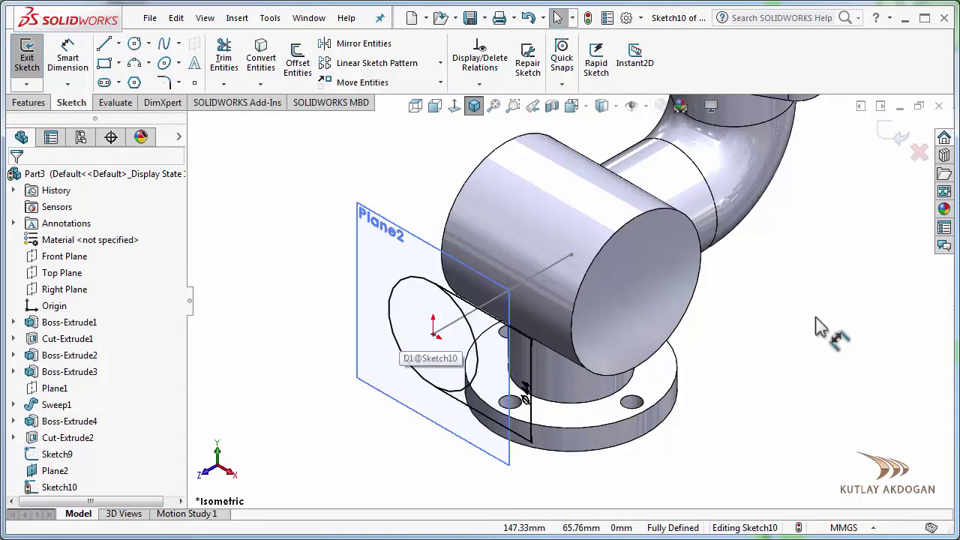
click(897, 134)
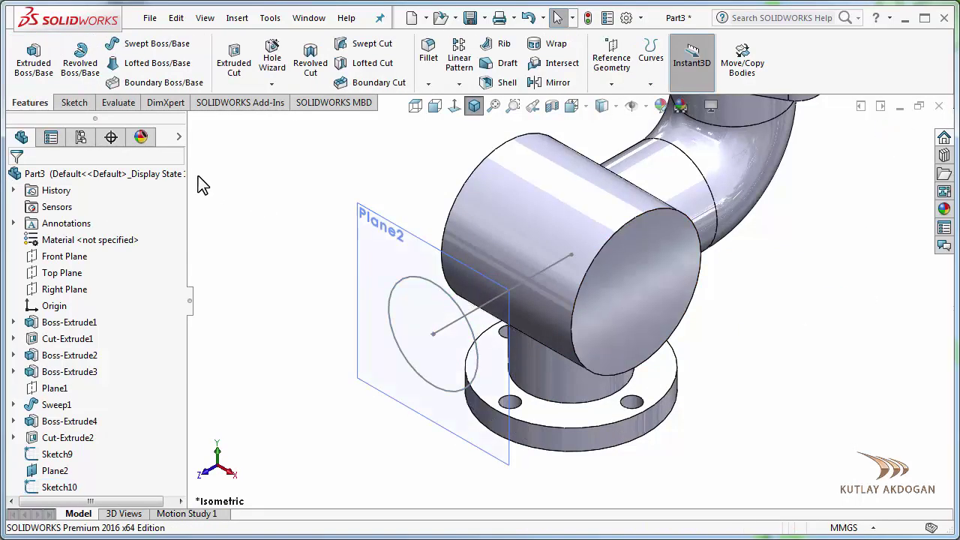
- Sweep the Ø44 circle (Sketch10) along the 68 mm line (Sketch9) as Sweep2
click(129, 44)
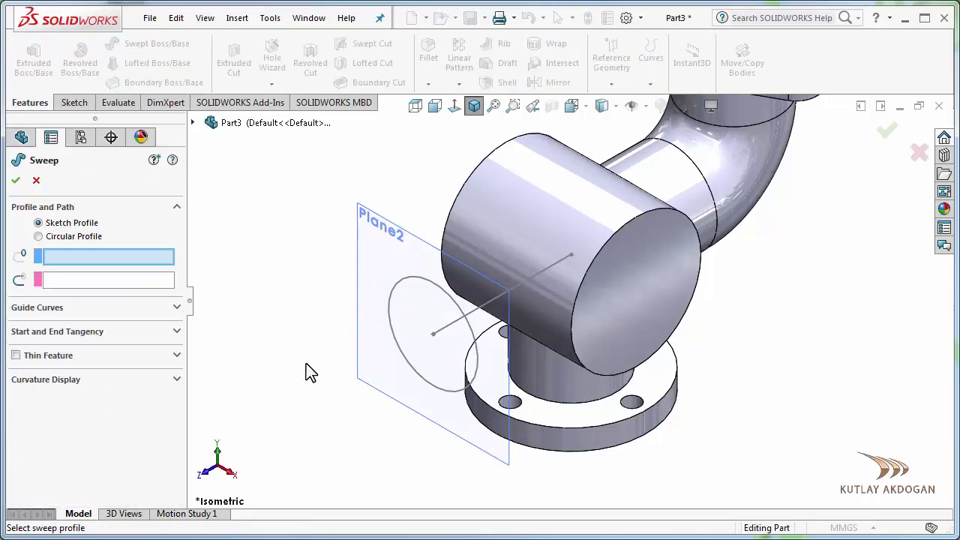
click(464, 394)
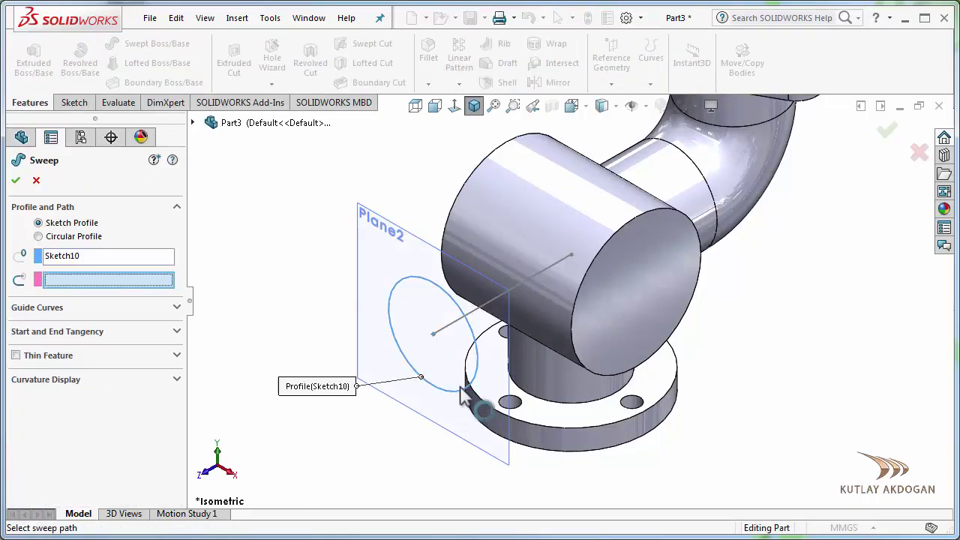
click(480, 315)
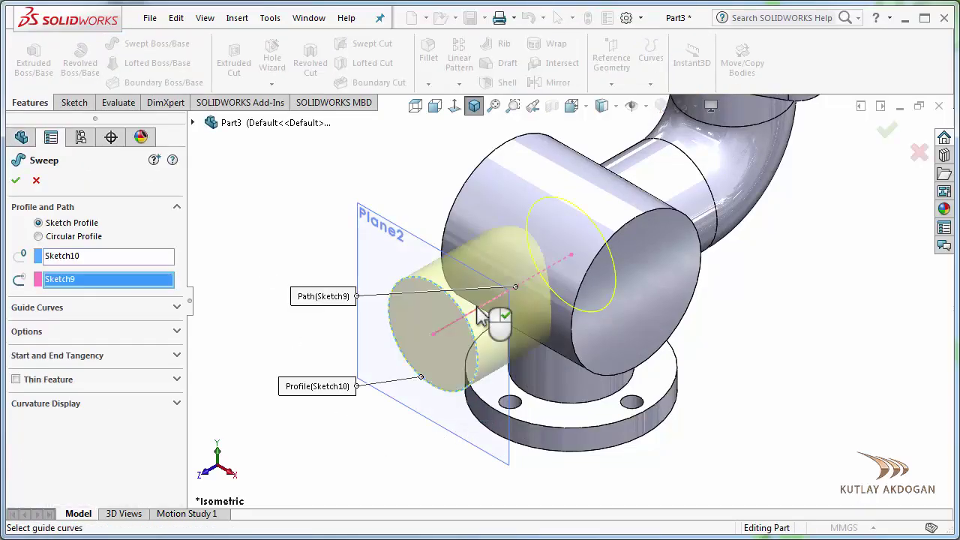
click(20, 178)
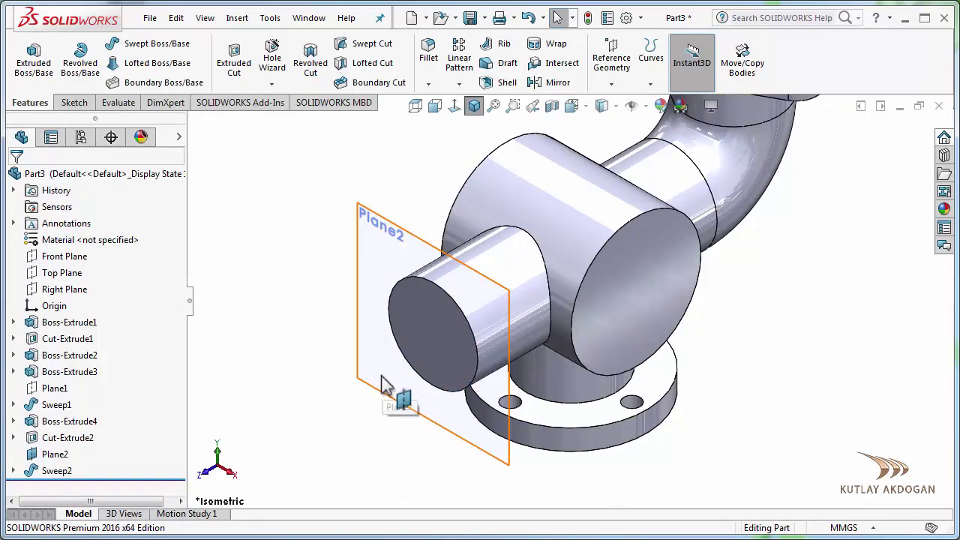
- Hide Plane2 and switch over to the PY.PDF drawing
click(383, 384)
click(456, 339)
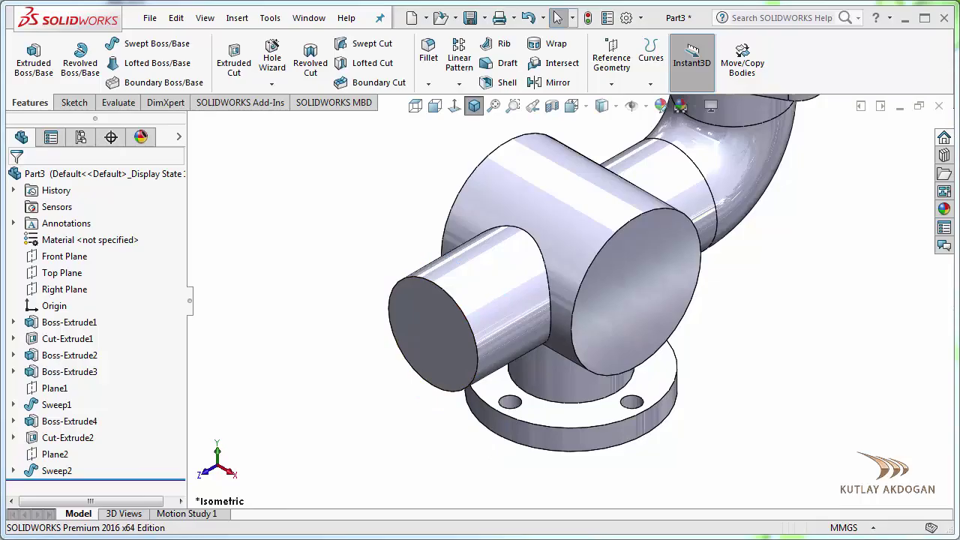
key(alt+Tab)
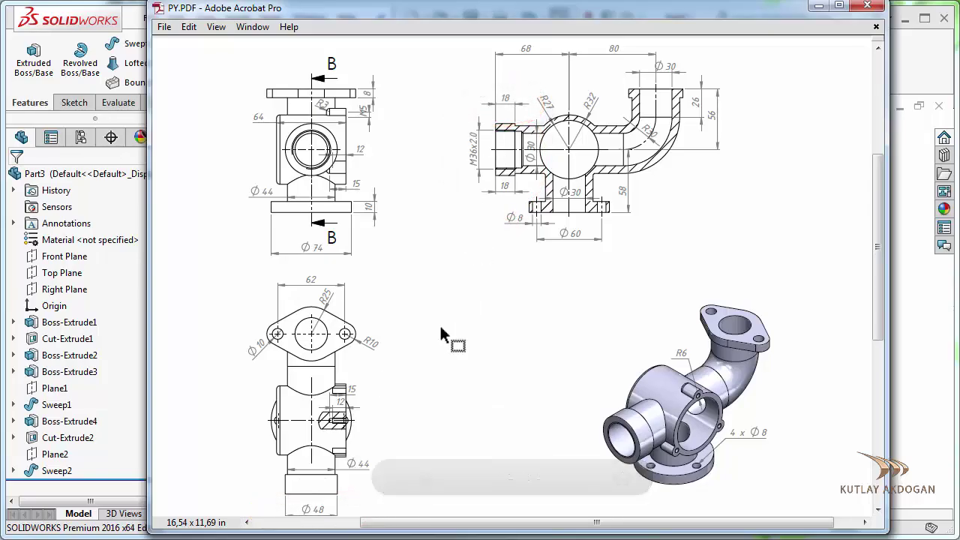
- Back in SOLIDWORKS, draw a concentric circle in a sketch on the side cylinder's end face
click(817, 6)
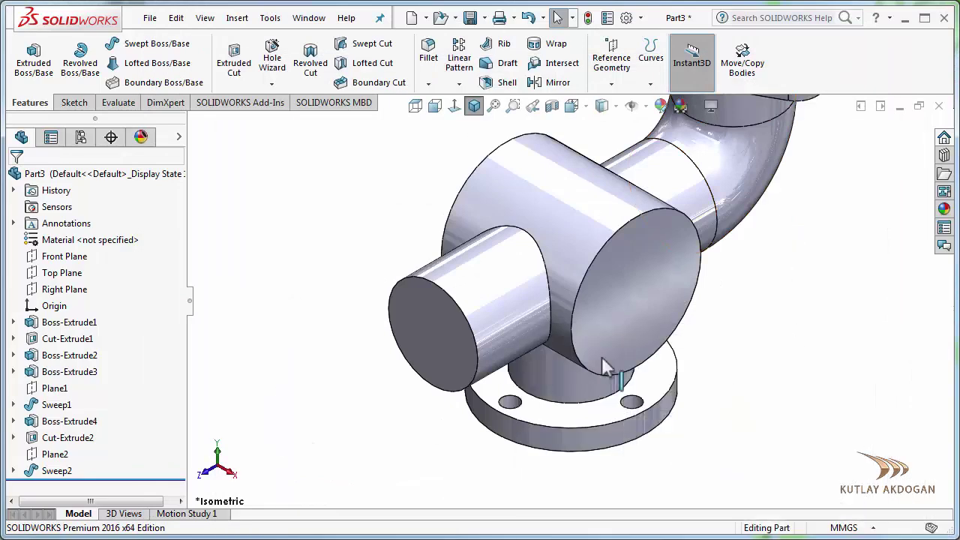
scroll(441, 323, down, 2)
click(445, 337)
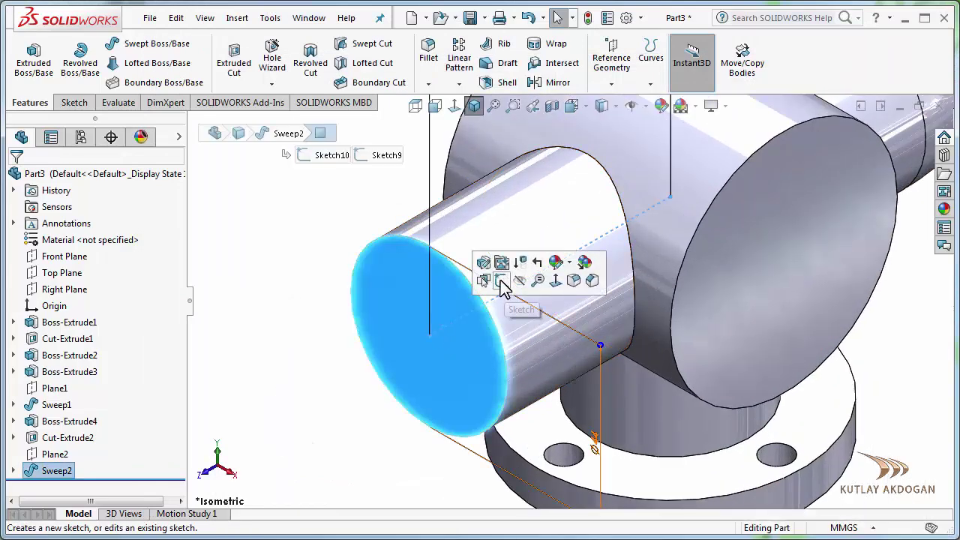
click(501, 281)
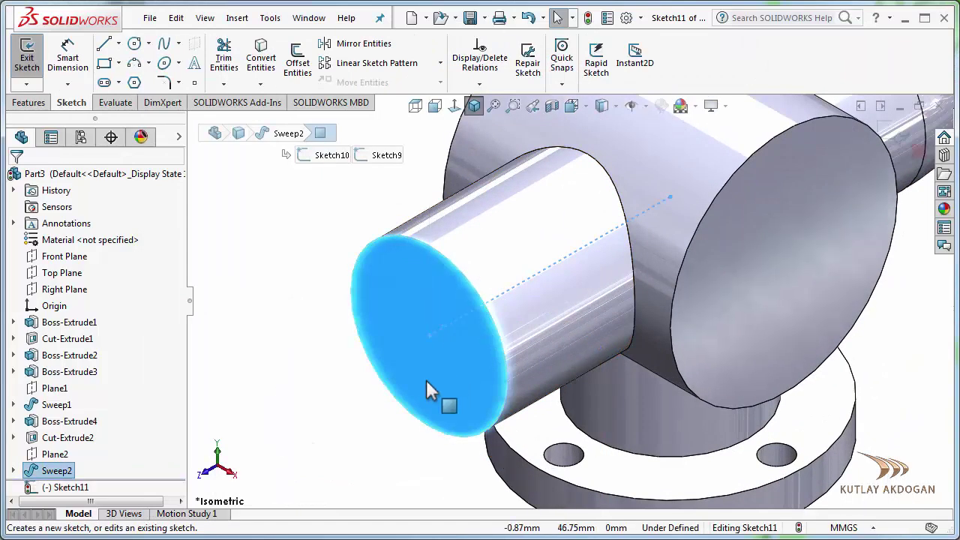
click(135, 43)
click(430, 337)
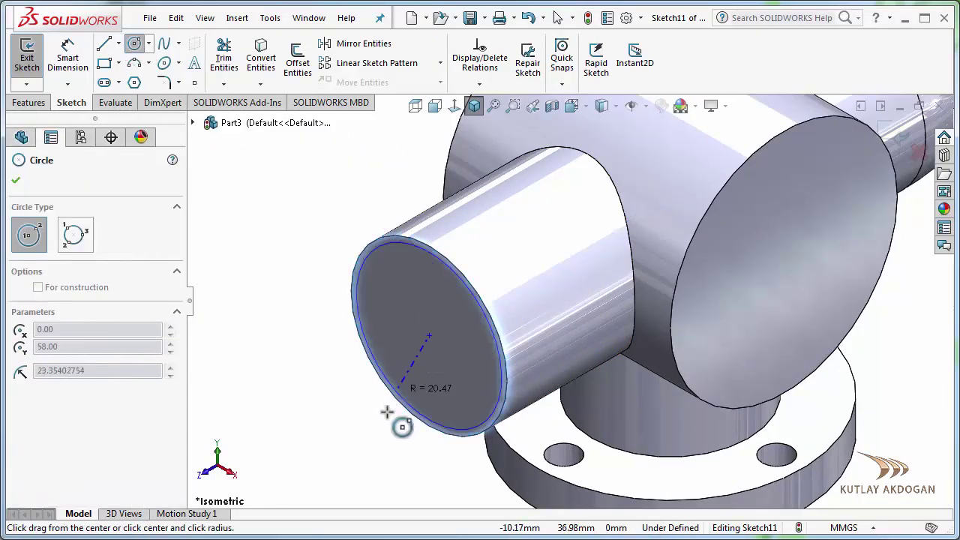
click(363, 372)
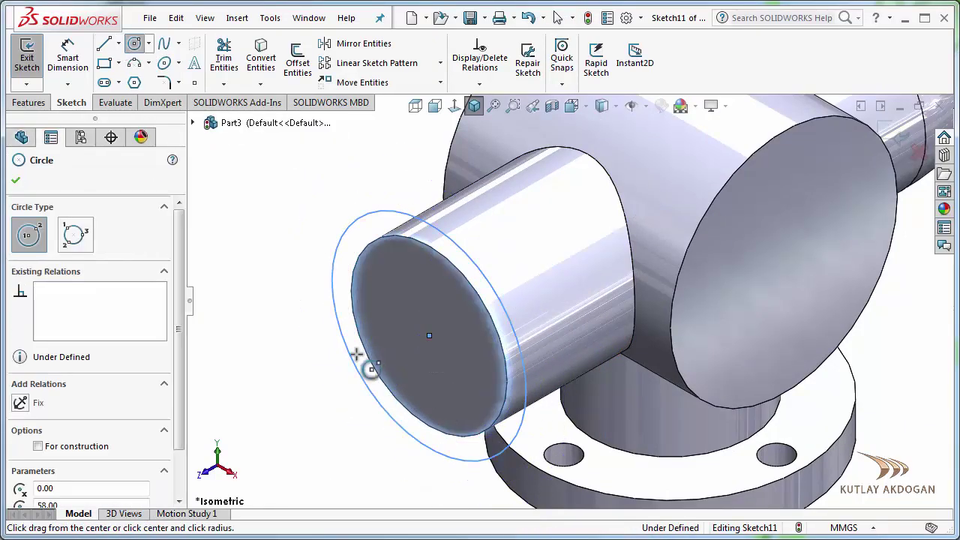
- Dimension the end-face circle to Ø48
click(66, 56)
click(337, 258)
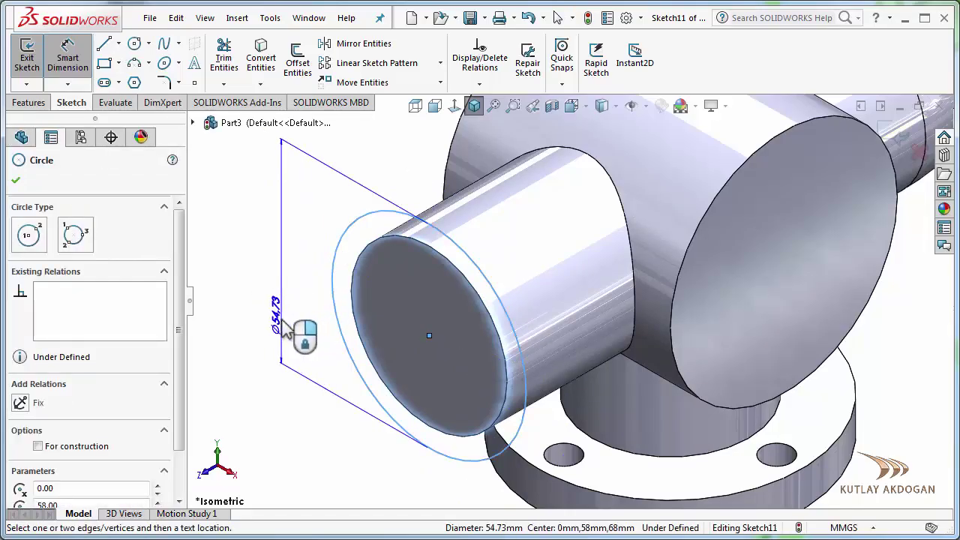
click(285, 330)
text(48)
key(Return)
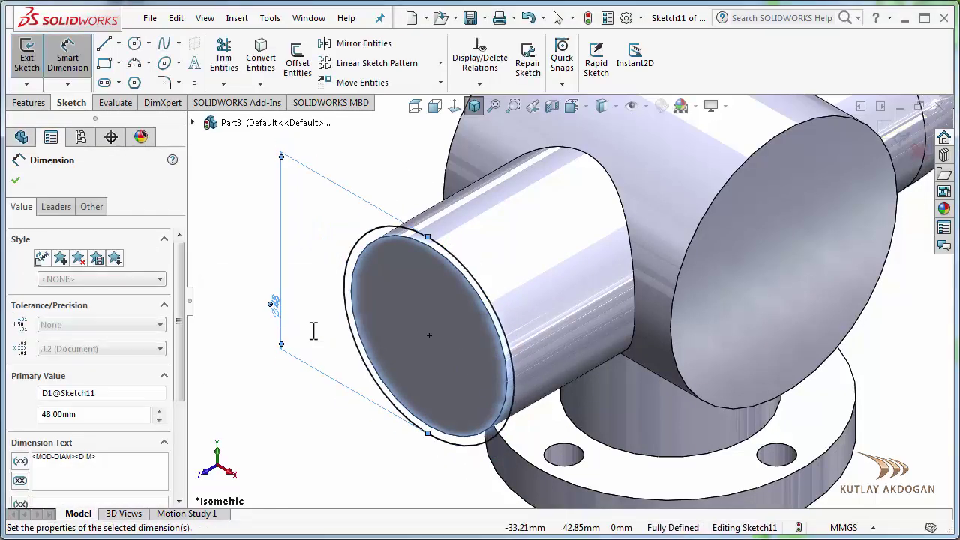
right_click(242, 210)
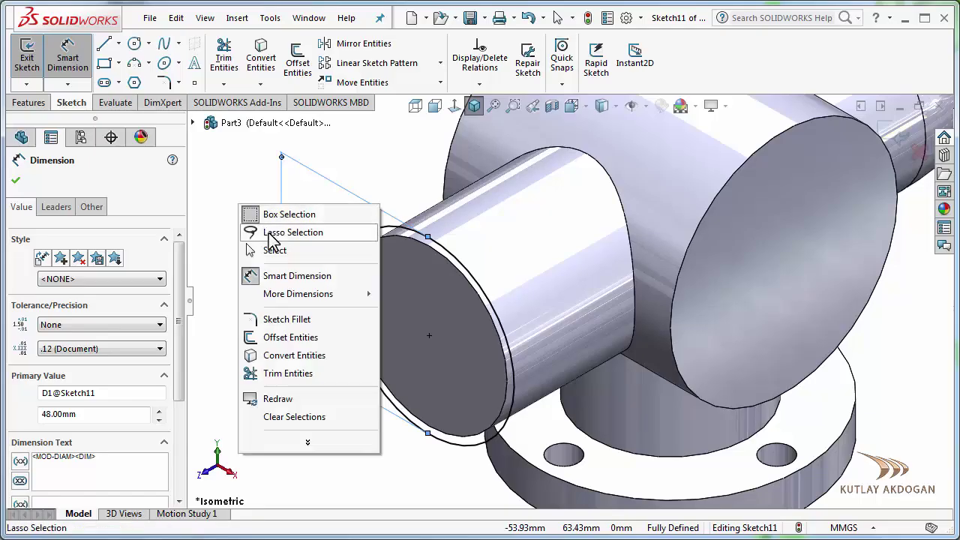
click(273, 249)
- Extrude the Ø48 circle 18 mm in the reversed direction as Boss-Extrude5
click(27, 102)
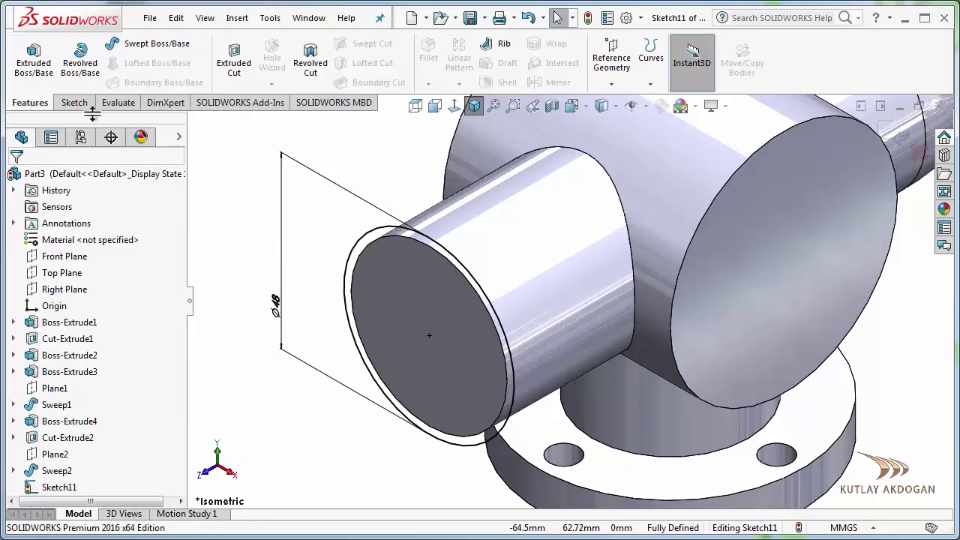
click(43, 65)
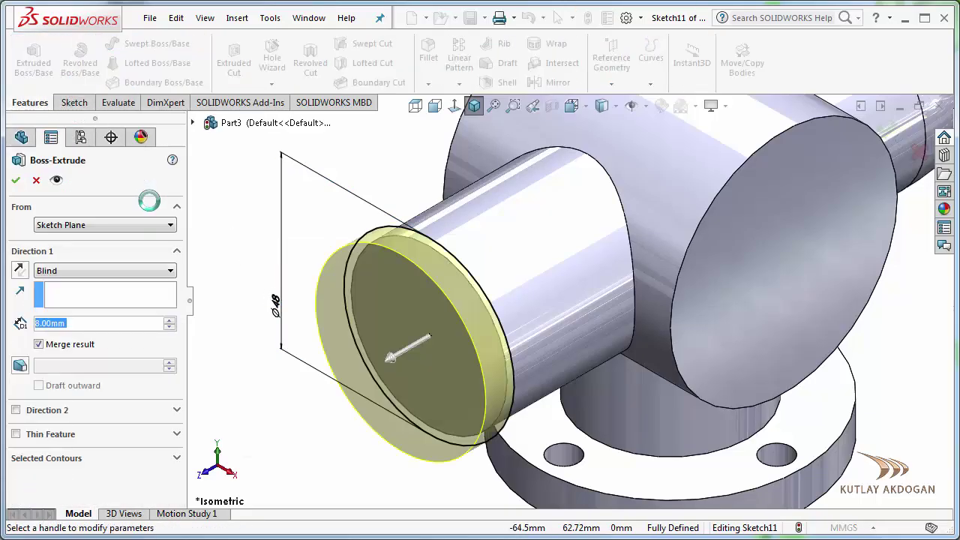
text(18)
key(Return)
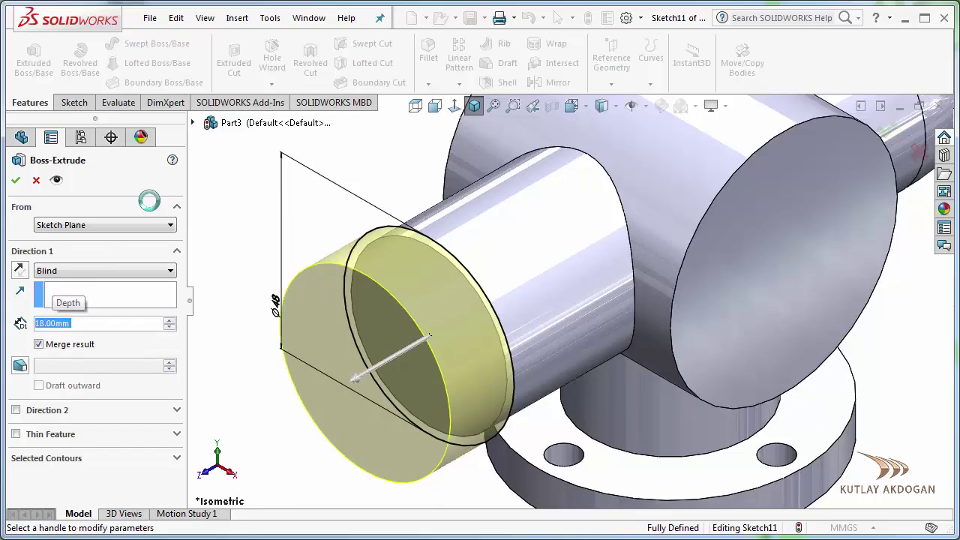
click(23, 272)
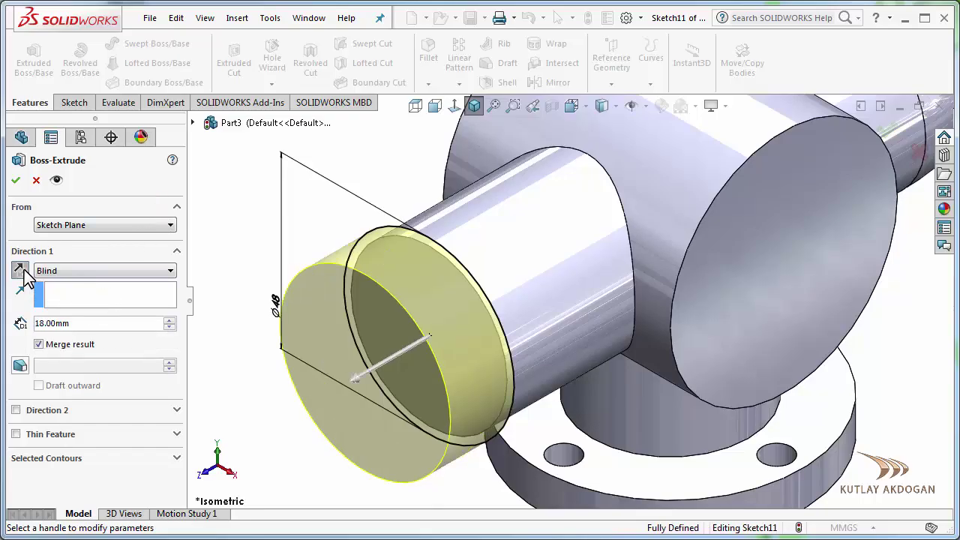
click(16, 181)
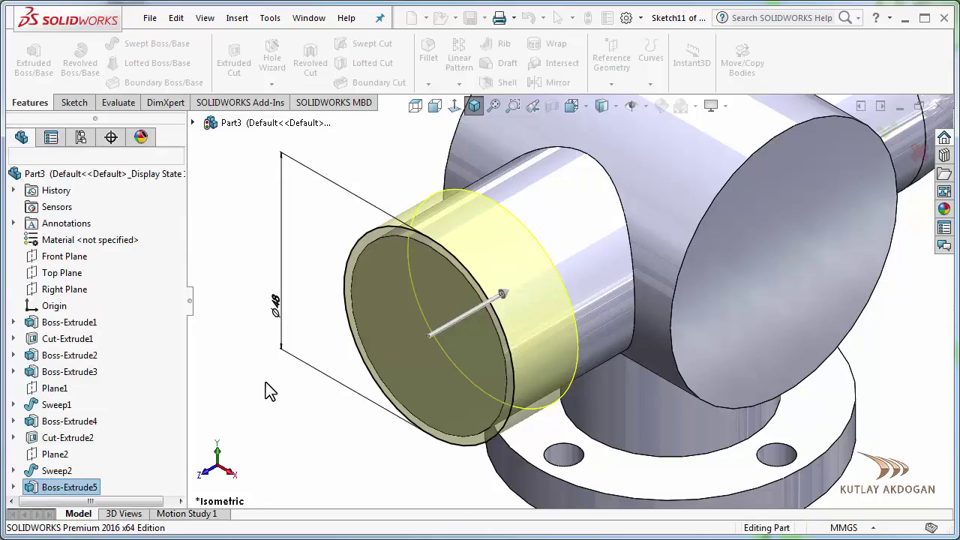
- Fit the part in an isometric view and switch to the PY.PDF drawing
key(f)
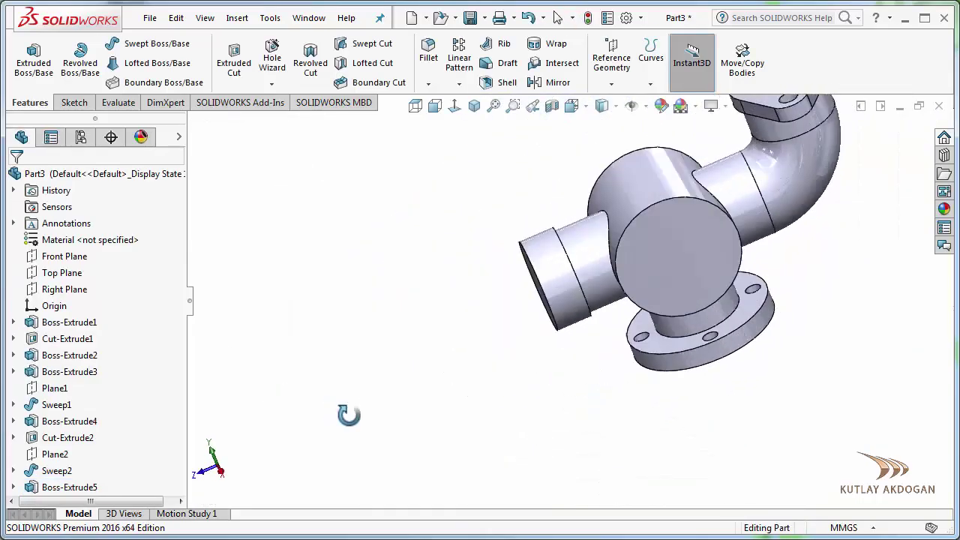
click(474, 105)
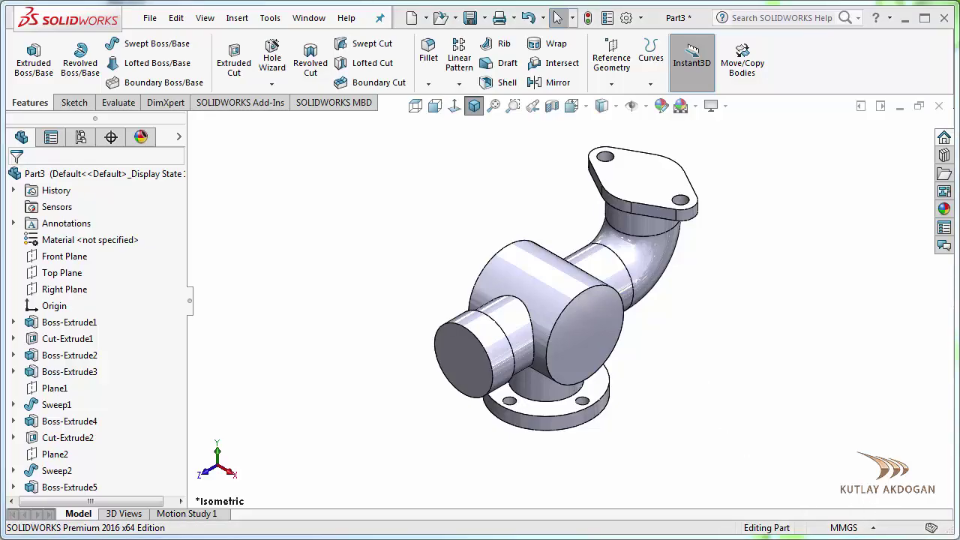
key(alt+Tab)
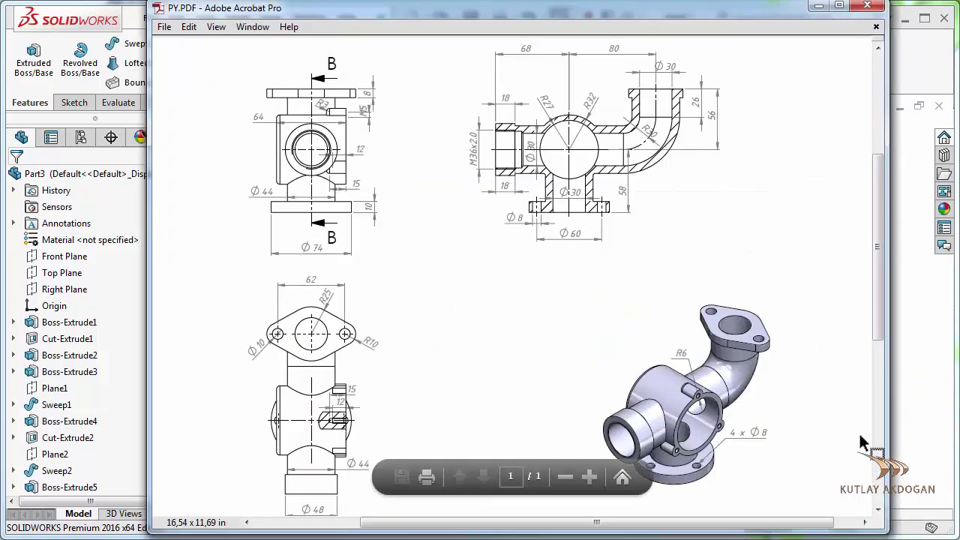
- Scroll PY.PDF to check the R6 callout, then minimize Acrobat back to SOLIDWORKS
scroll(722, 442, down, 1)
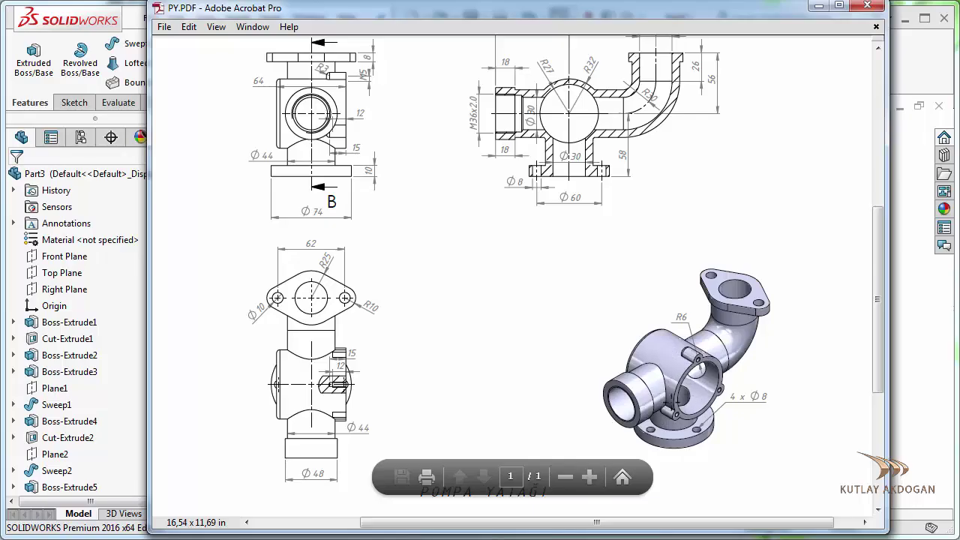
scroll(592, 130, up, 1)
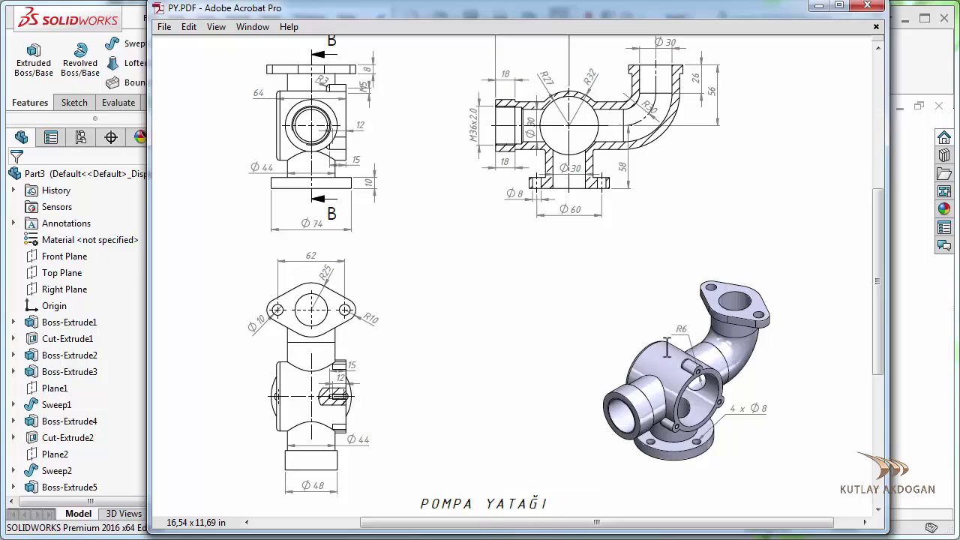
click(813, 9)
scroll(592, 342, down, 5)
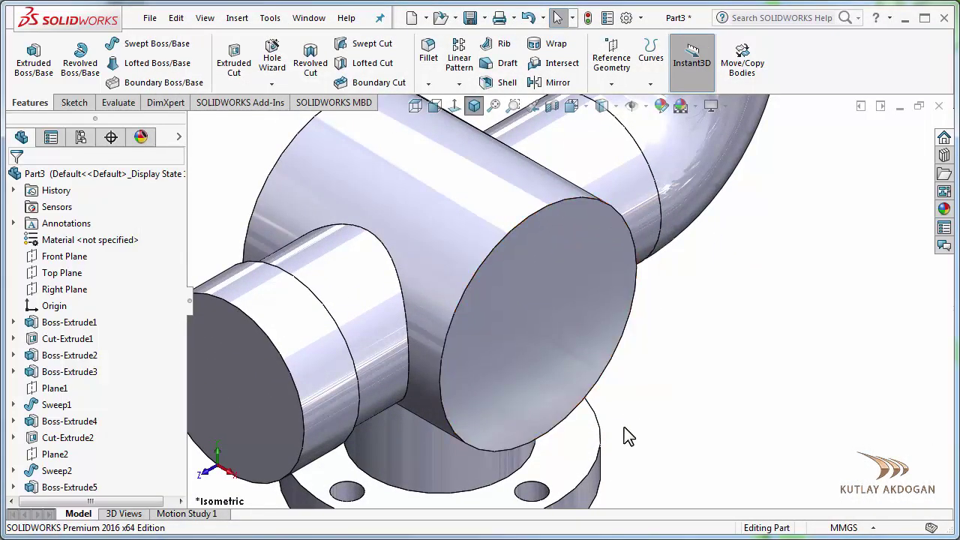
- Sketch on the large cylinder's end face a small circle centred at its top point
click(551, 320)
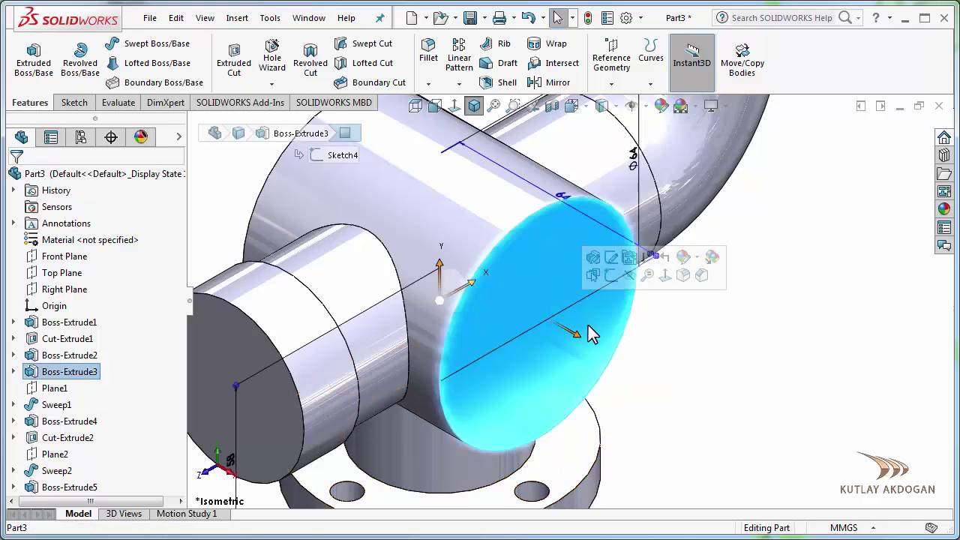
click(606, 273)
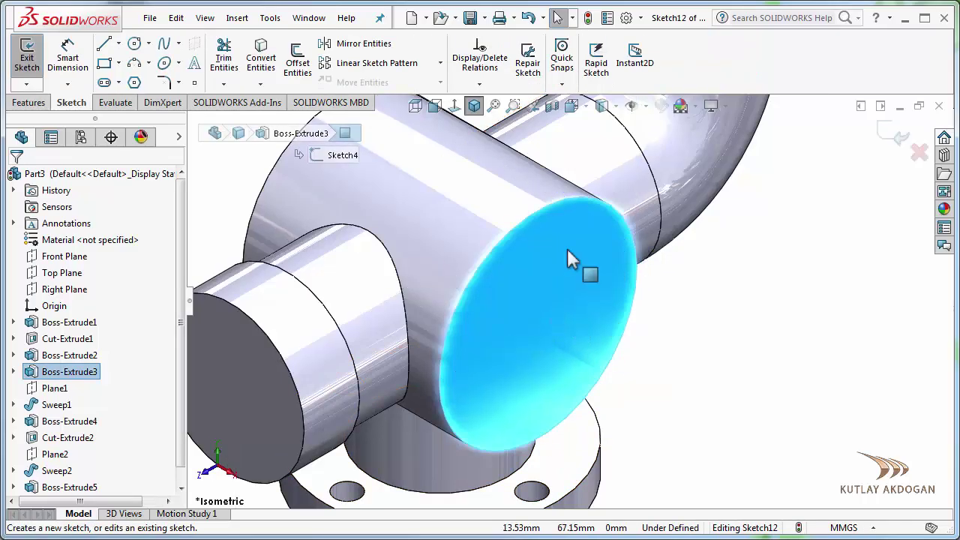
click(463, 118)
scroll(568, 227, down, 2)
click(528, 219)
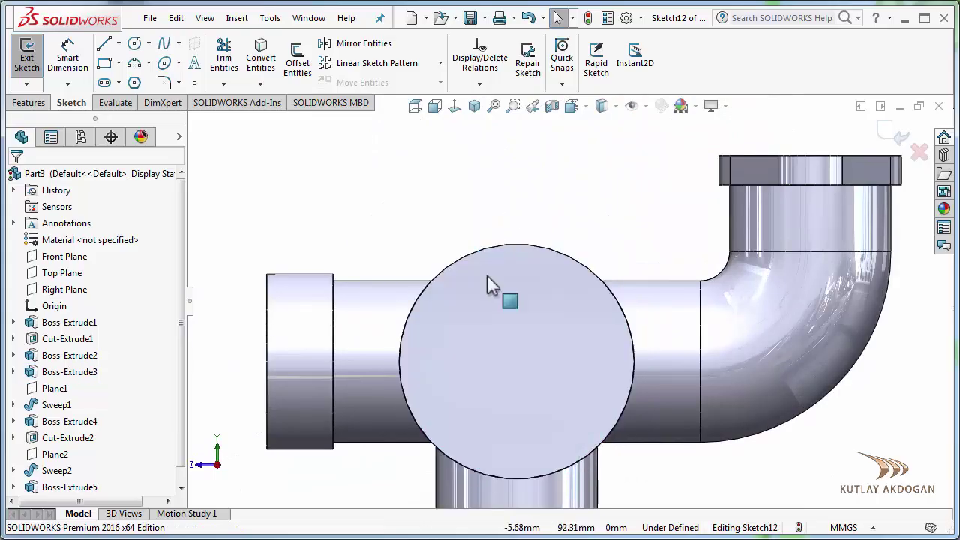
click(134, 43)
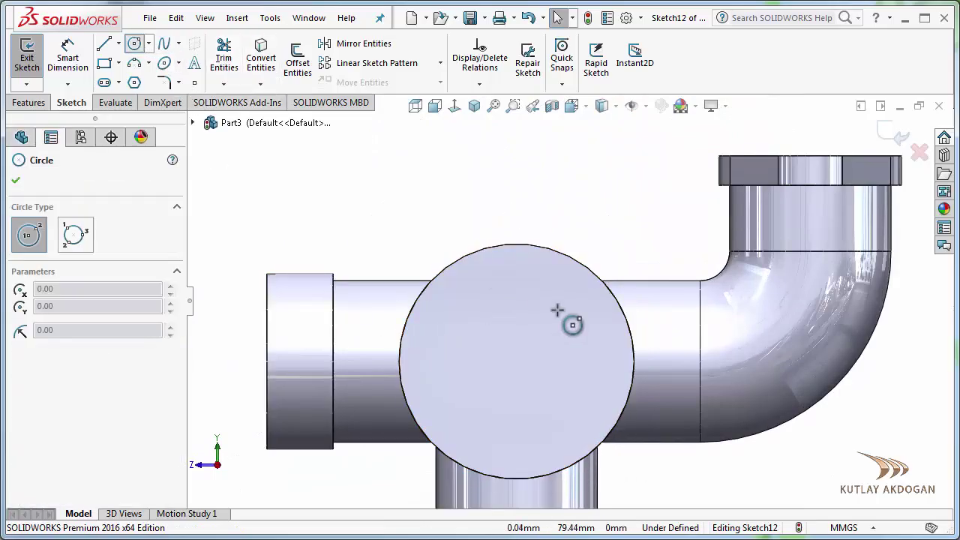
click(516, 244)
click(511, 268)
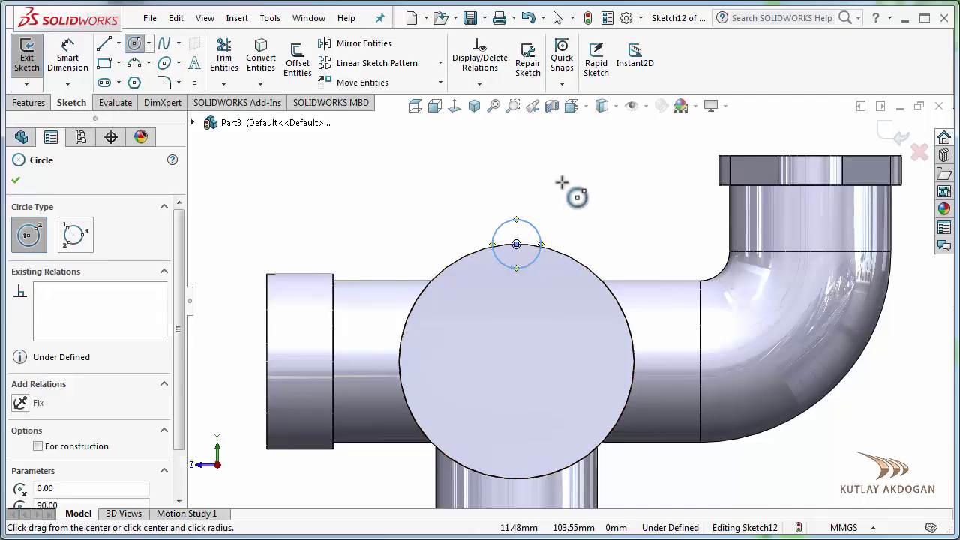
right_click(563, 185)
click(587, 192)
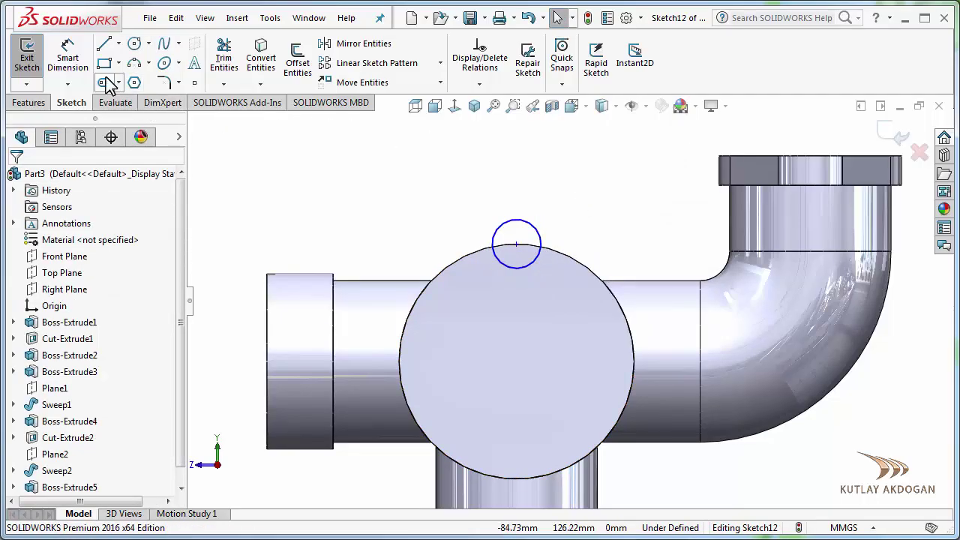
- Dimension the small circle to Ø12
click(67, 60)
click(525, 231)
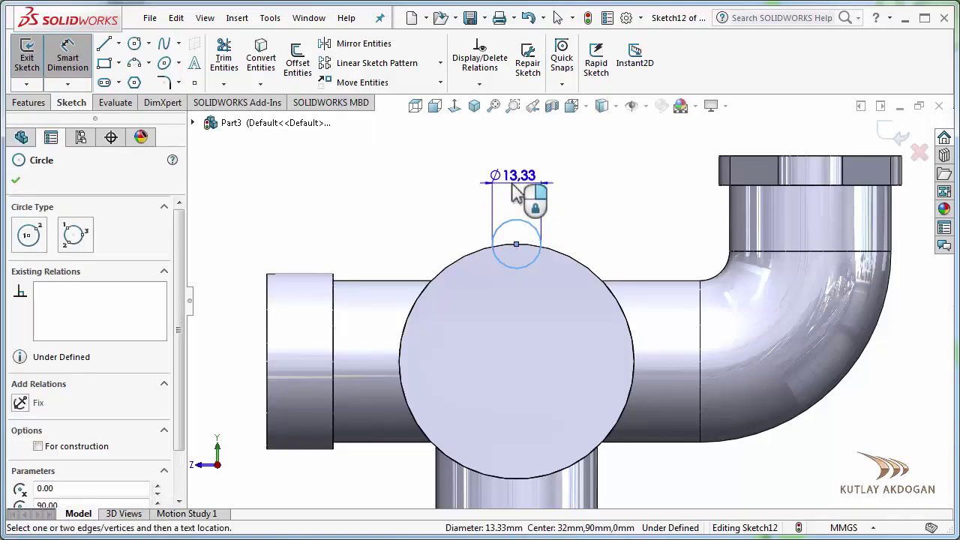
click(528, 198)
text(12)
key(Return)
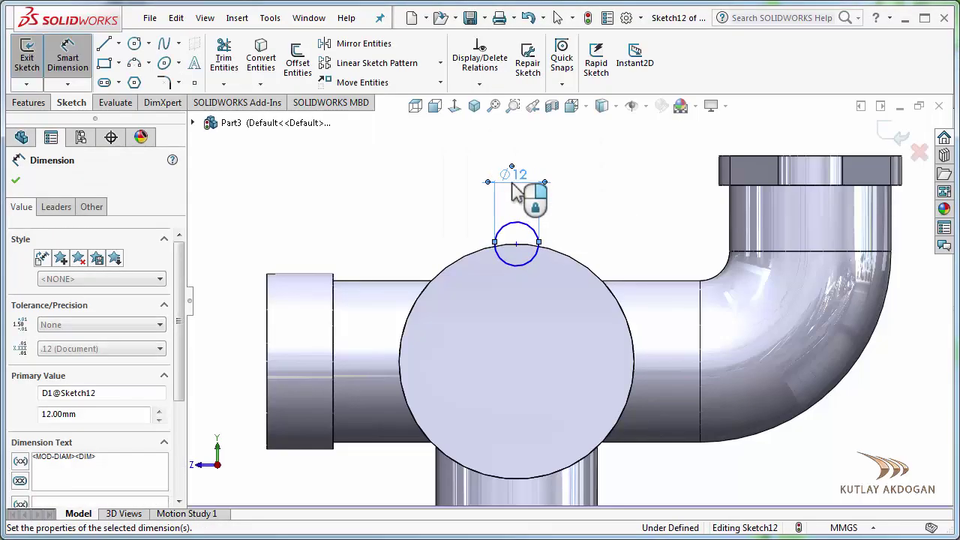
right_click(592, 211)
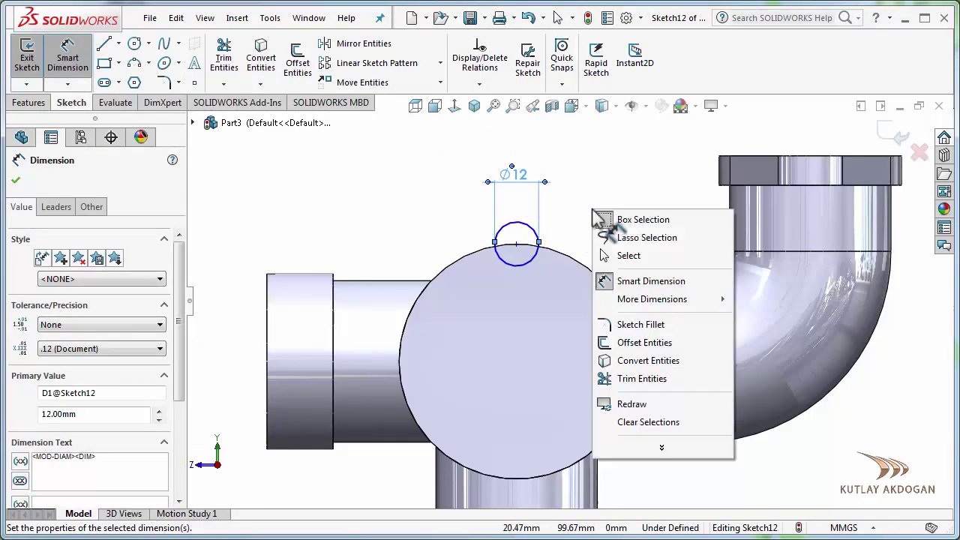
click(634, 256)
scroll(562, 396, up, 2)
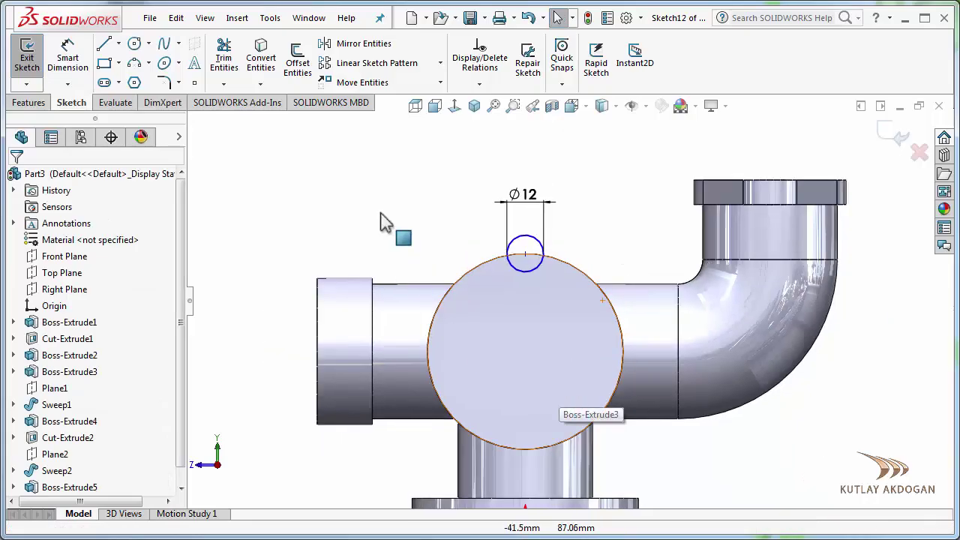
- Start a circular sketch pattern of the Ø12 circle, clearing the wrongly picked centre
click(441, 64)
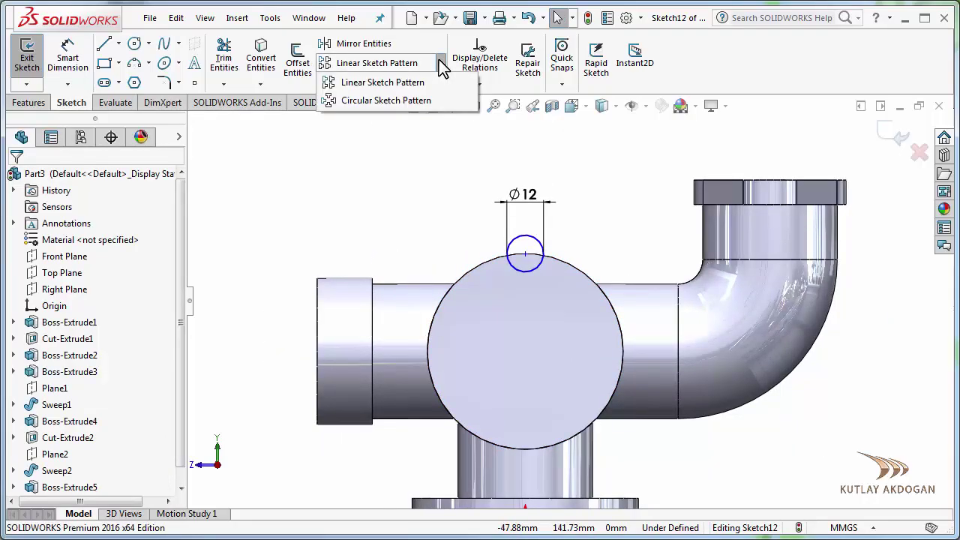
click(403, 102)
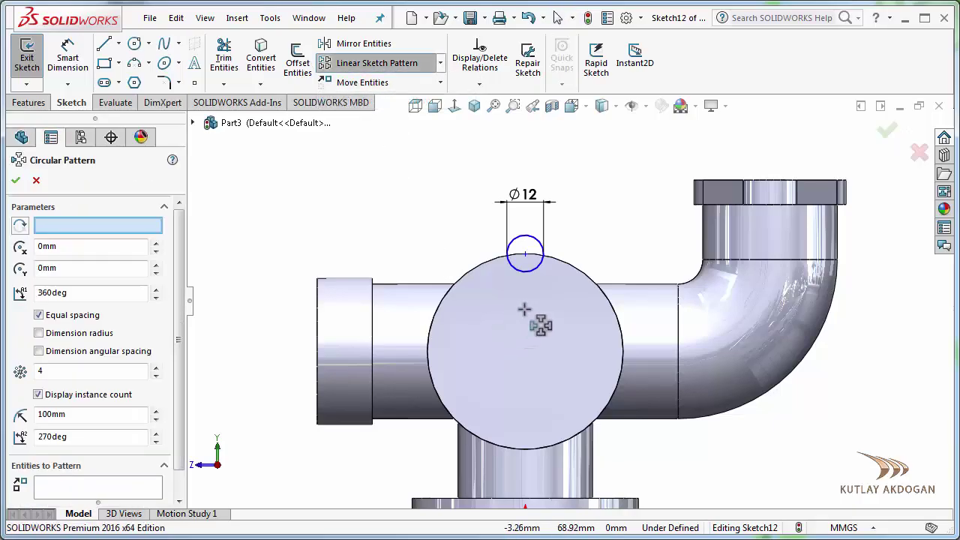
click(534, 277)
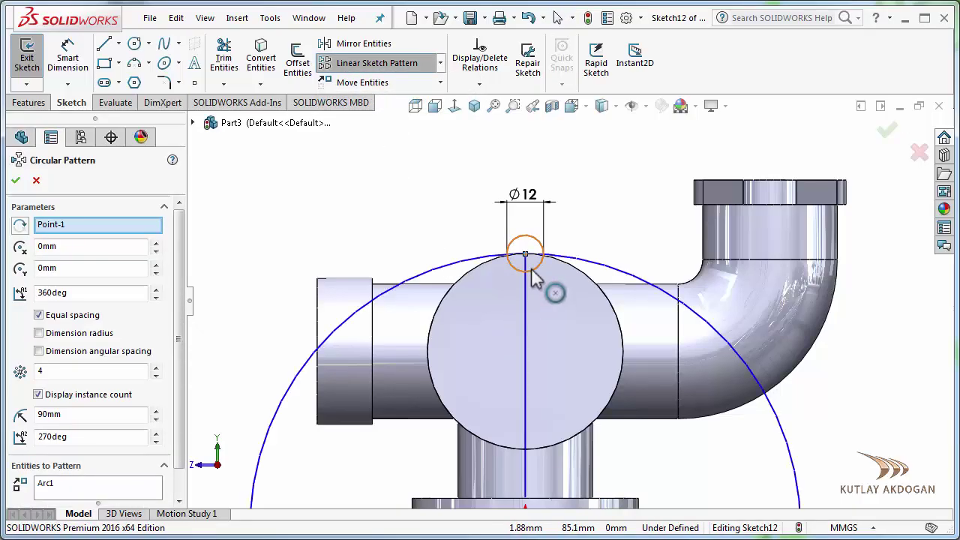
scroll(540, 292, up, 3)
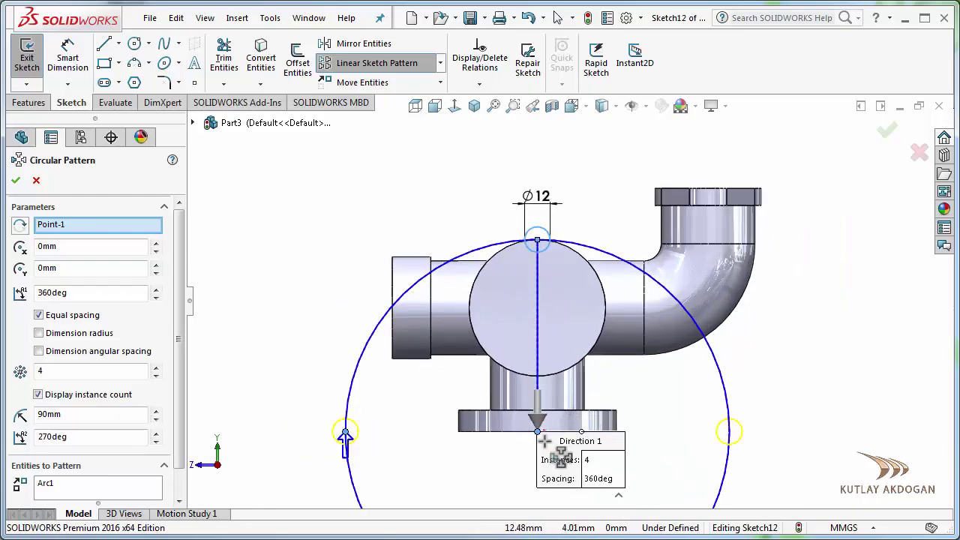
right_click(73, 233)
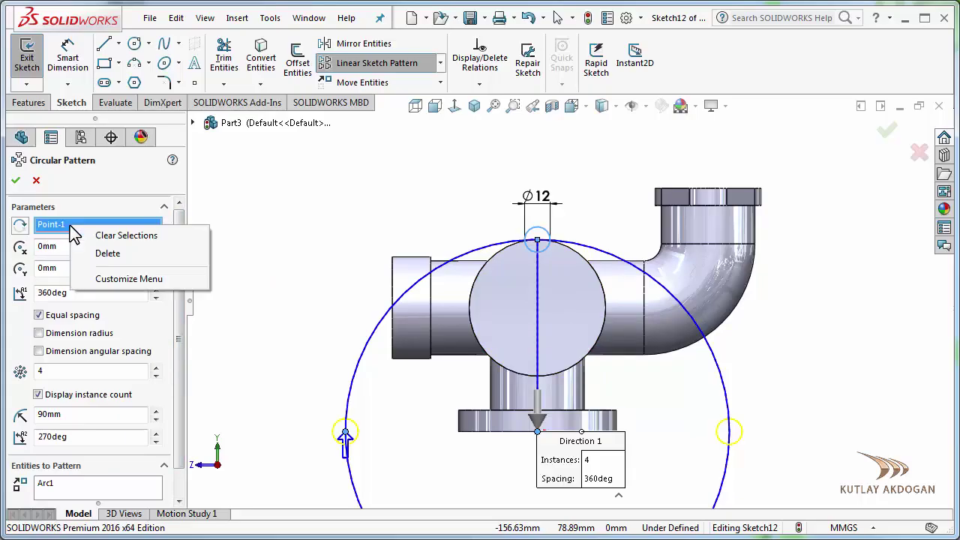
click(112, 237)
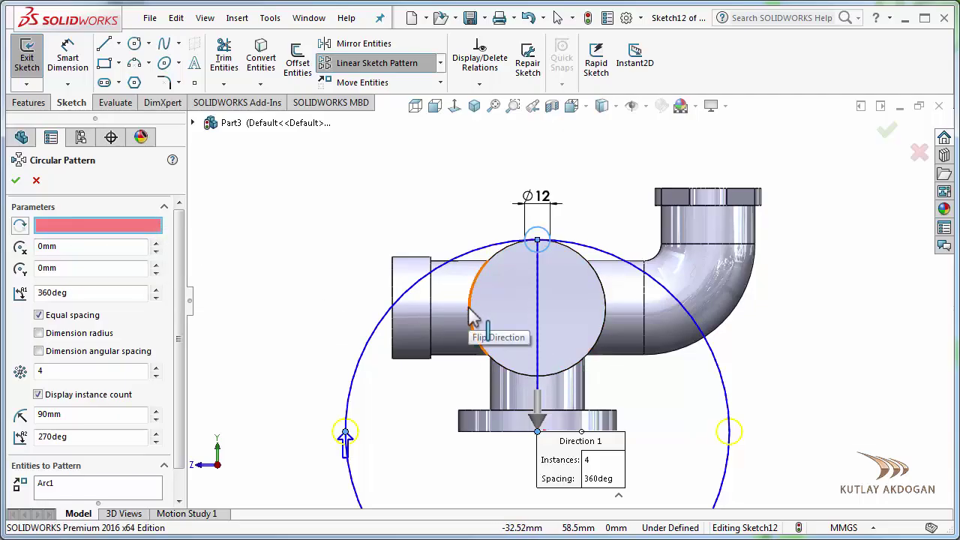
- Centre the pattern on the round face's edge with 3 instances and accept it
click(495, 258)
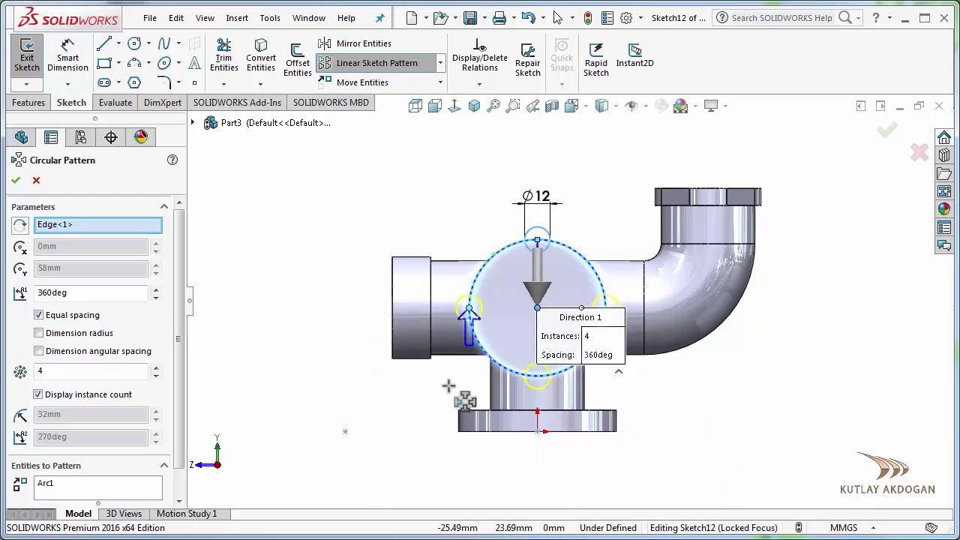
click(155, 375)
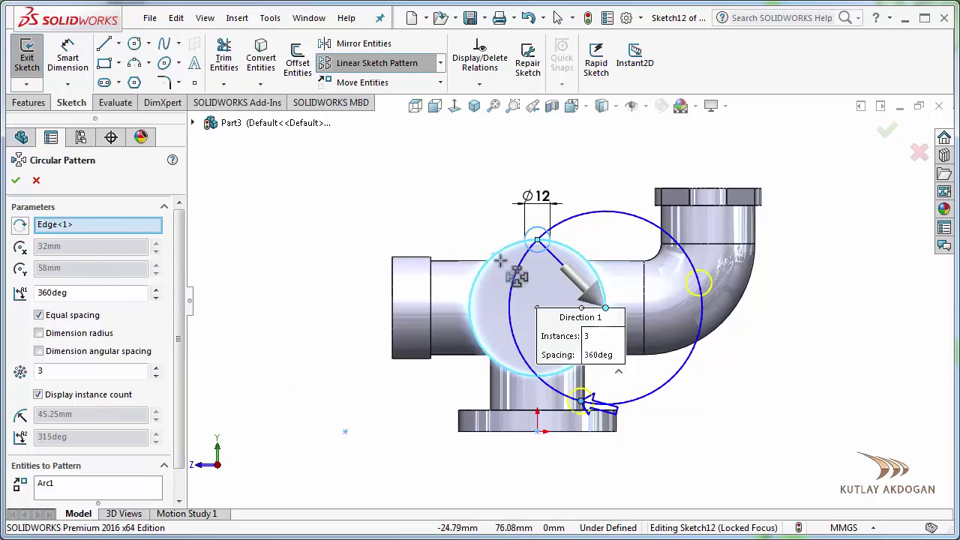
scroll(518, 272, down, 2)
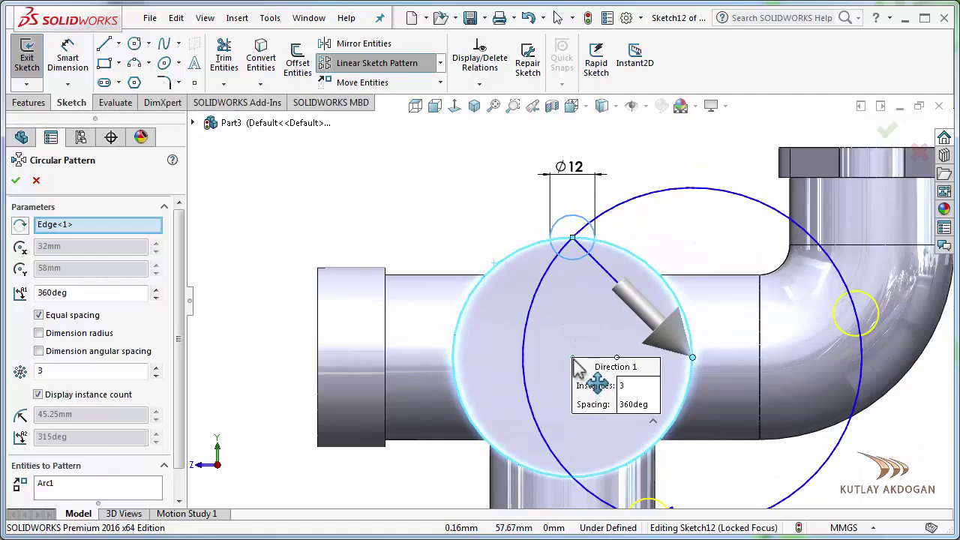
click(503, 270)
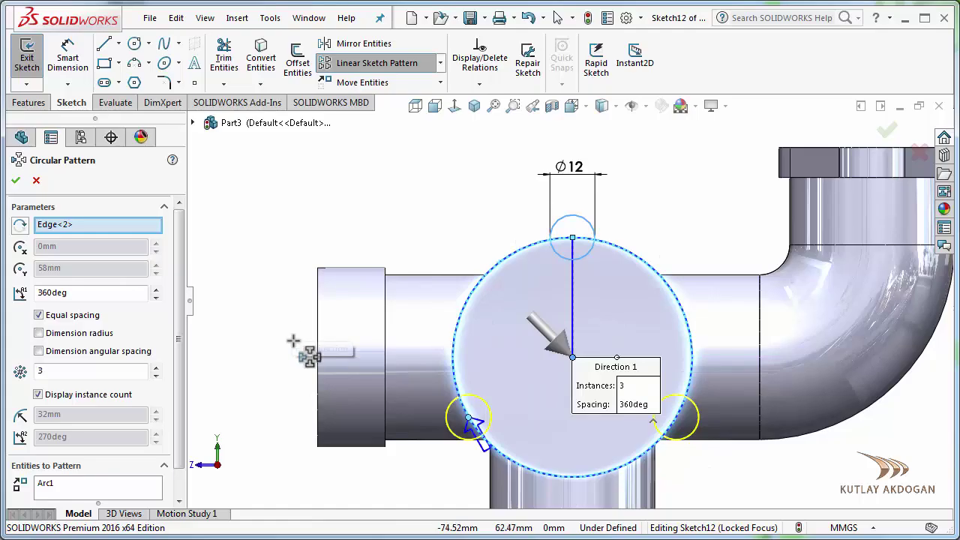
click(15, 180)
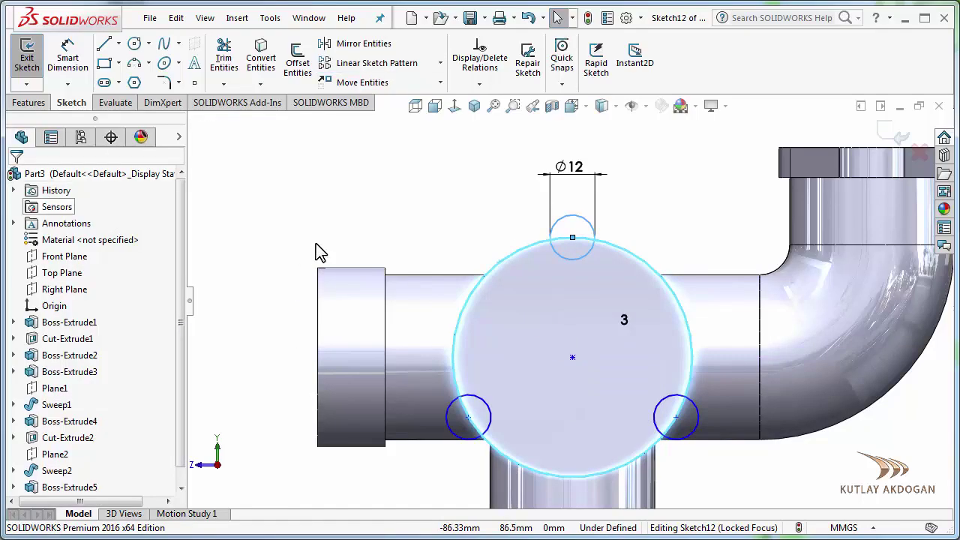
key(f)
middle_drag(332, 382, 373, 428)
scroll(776, 338, down, 2)
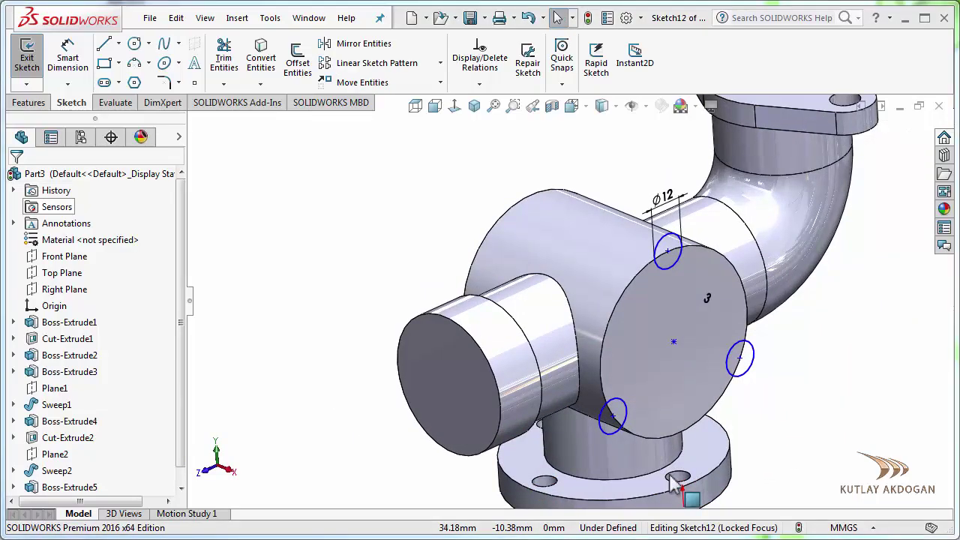
- Switch to PY.PDF in Adobe Acrobat Pro and review the pump housing drawing's dimensions
key(alt+Tab)
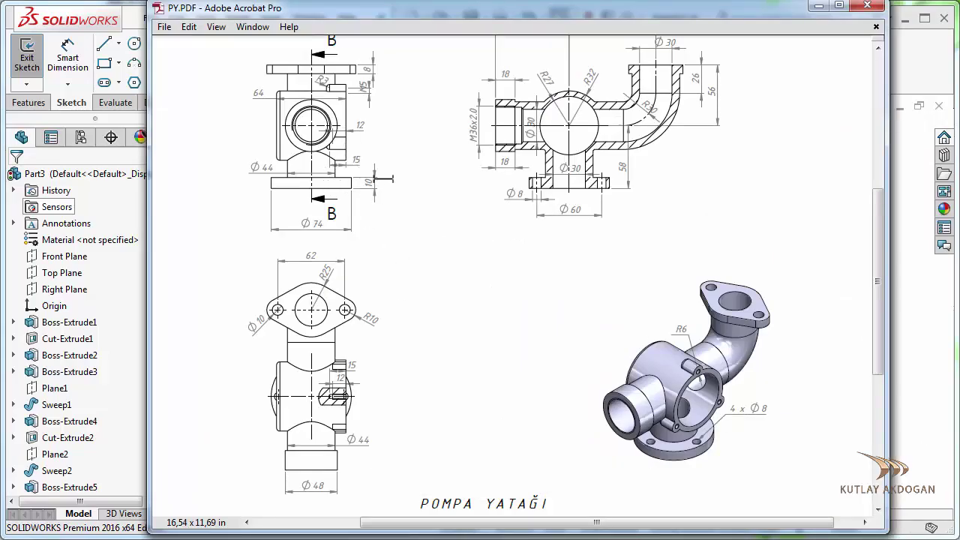
mouse_move(442, 410)
- Back in SOLIDWORKS, extrude the three Ø12 circles 15 mm in the reversed direction as bosses
click(817, 6)
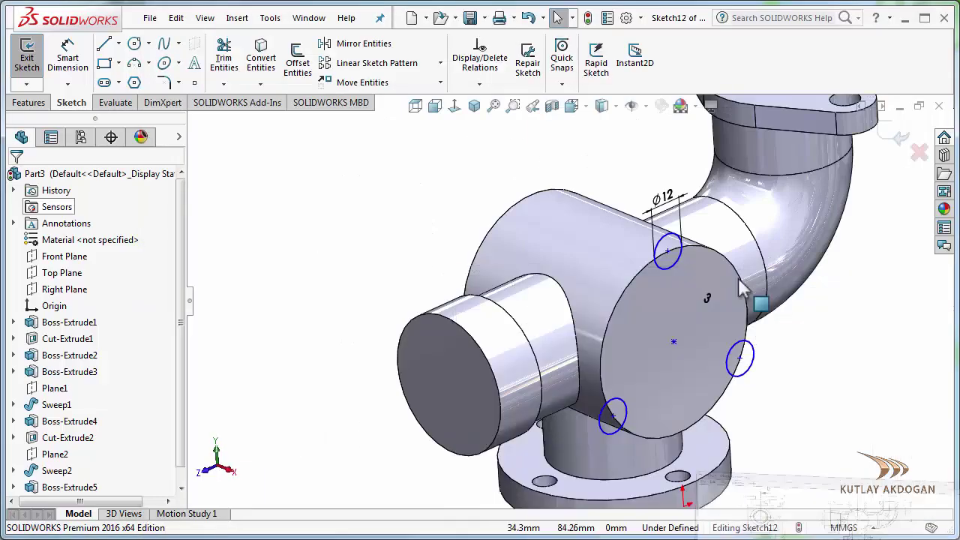
click(29, 103)
click(33, 60)
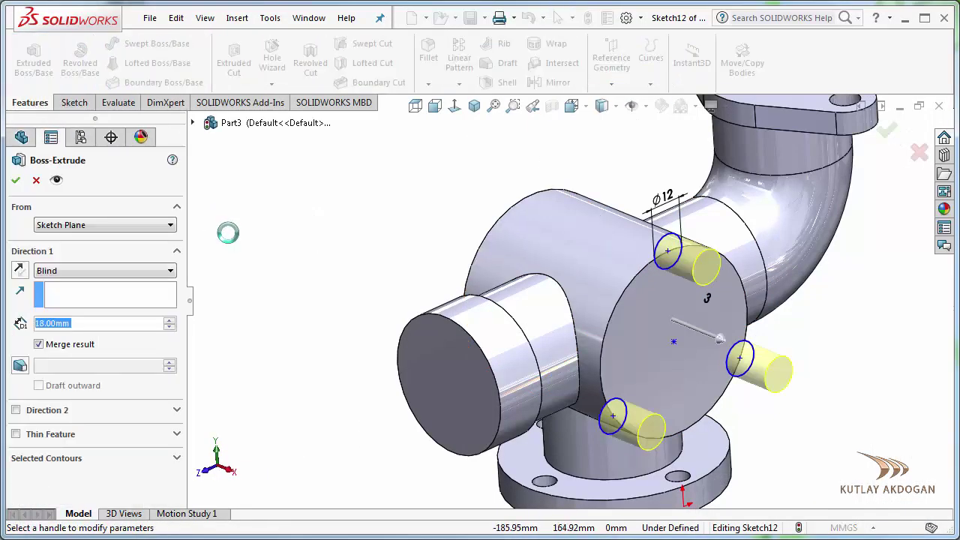
text(15)
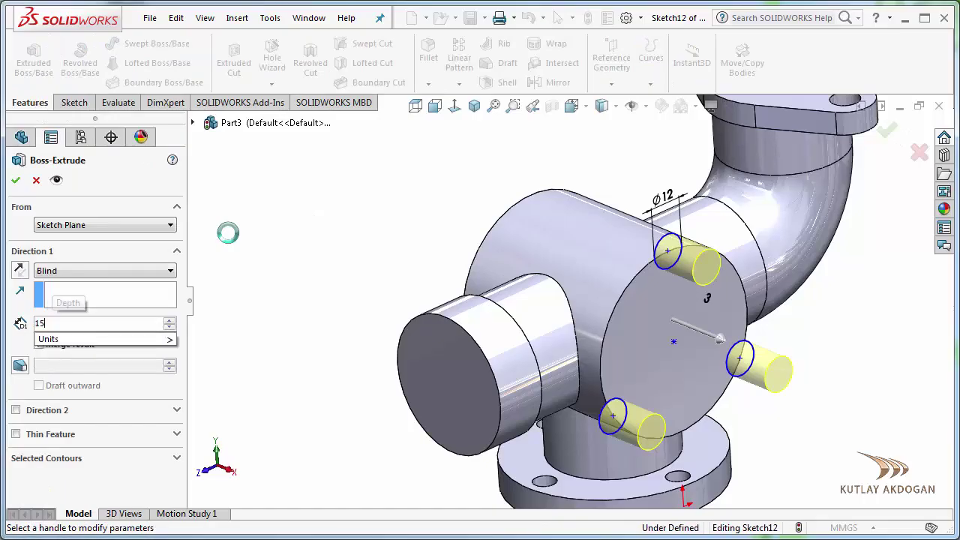
key(Return)
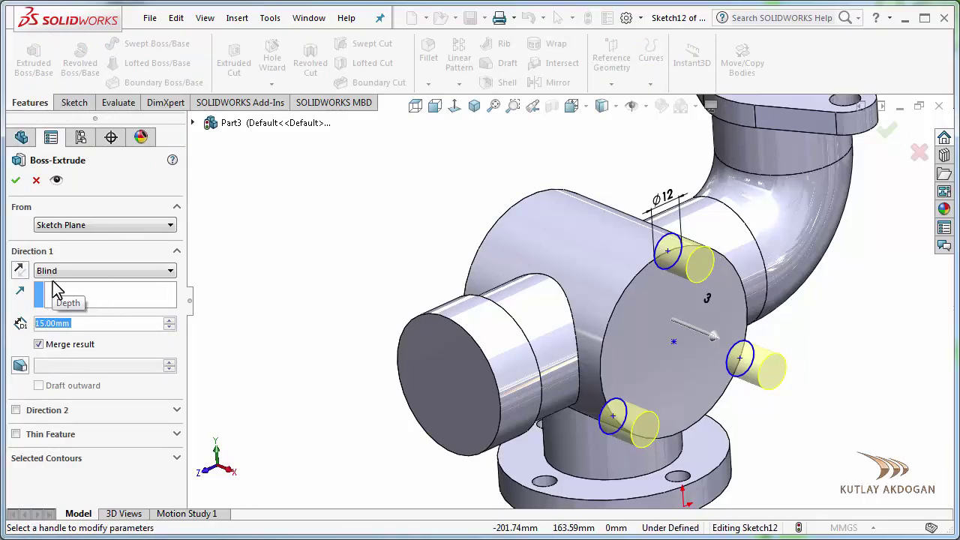
click(25, 278)
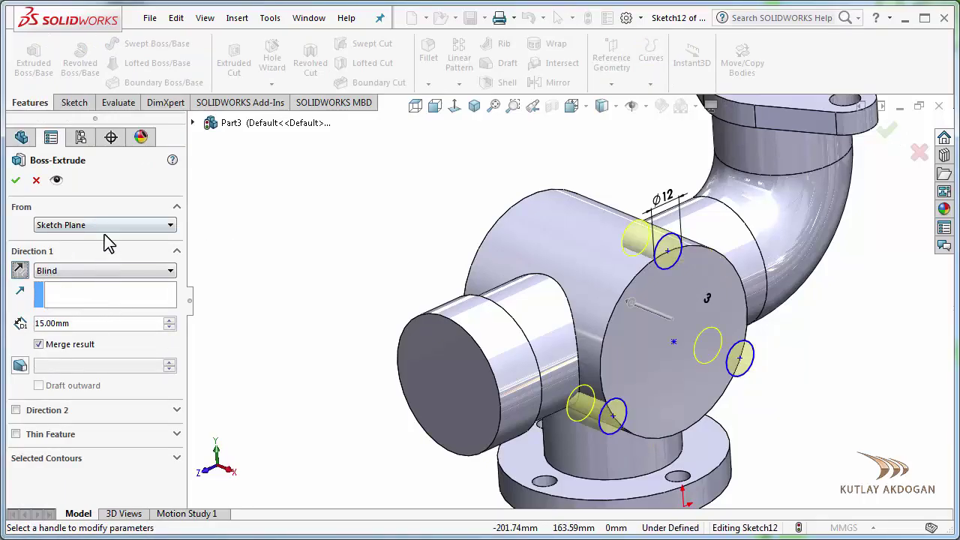
click(16, 182)
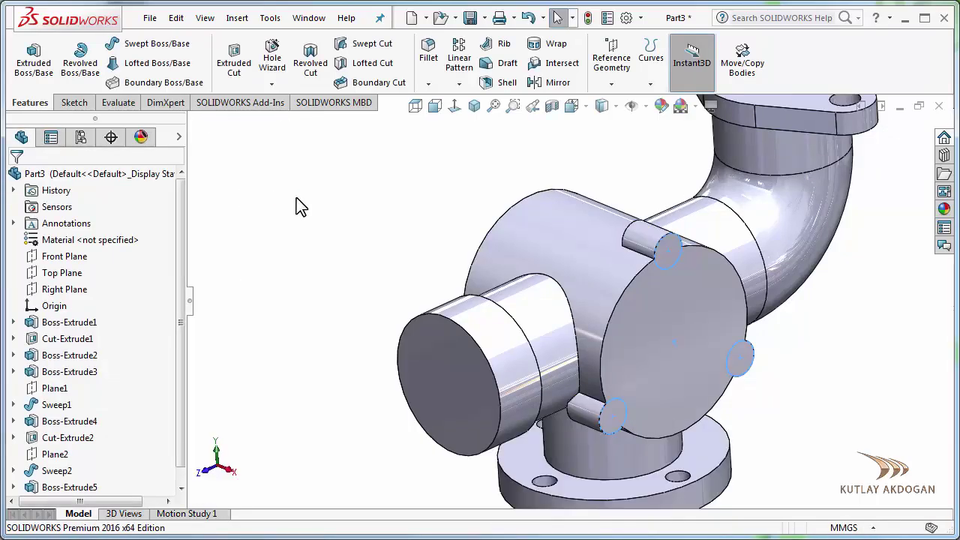
middle_drag(588, 322, 637, 270)
scroll(665, 272, down, 3)
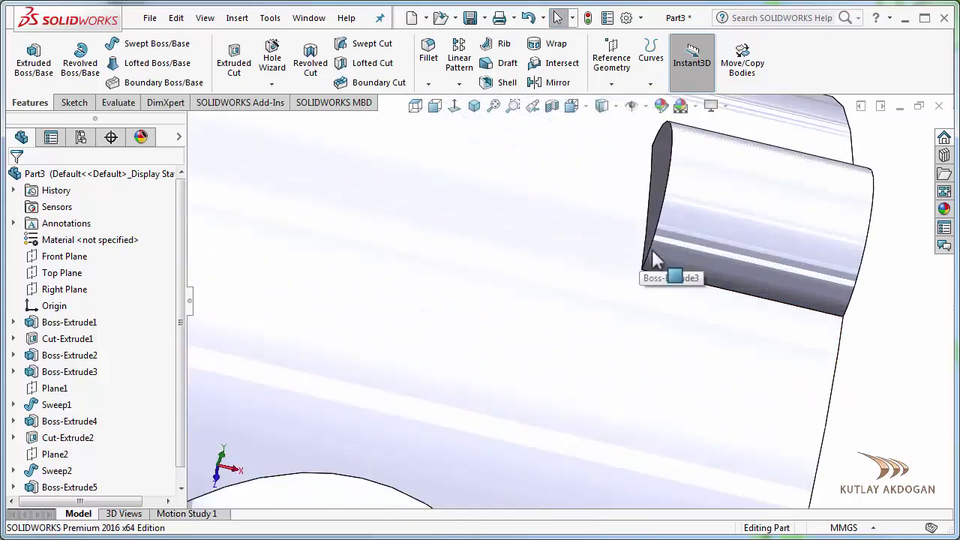
scroll(731, 347, up, 1)
middle_drag(731, 346, 761, 358)
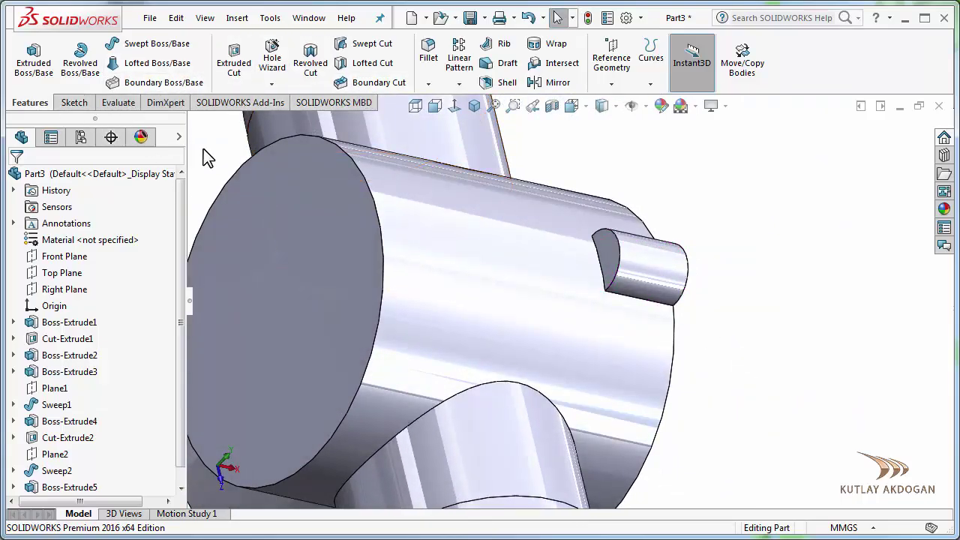
- Round the first pin's junction edge with a 3 mm fillet
click(428, 51)
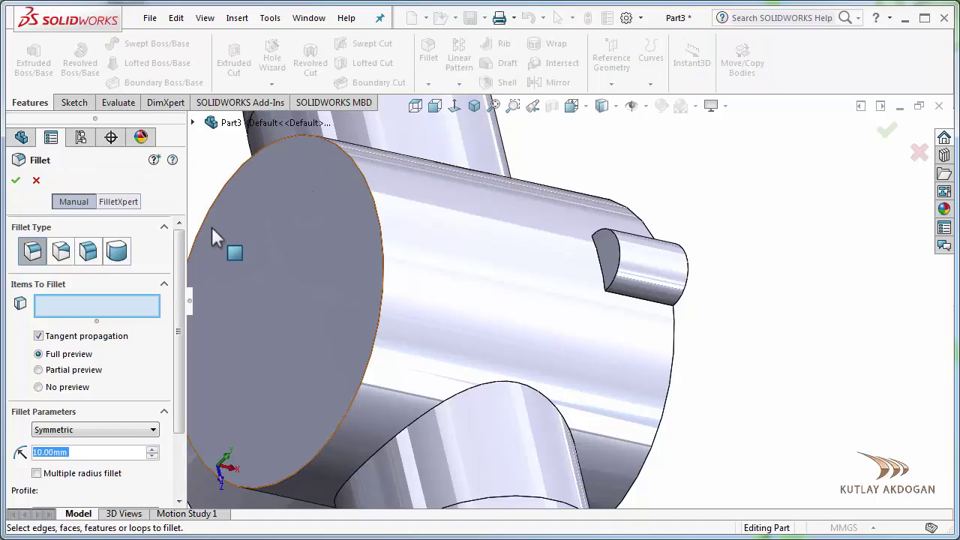
text(3)
key(Return)
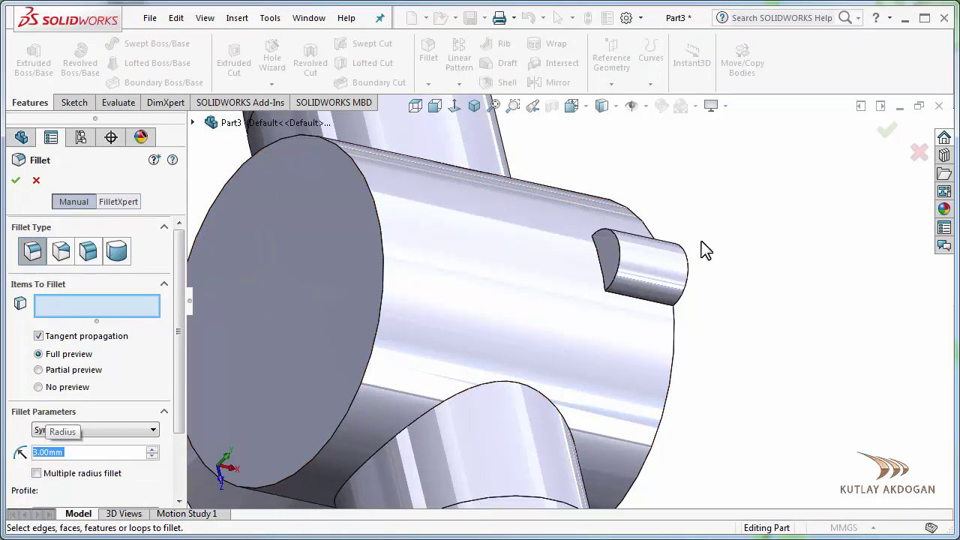
scroll(652, 247, down, 5)
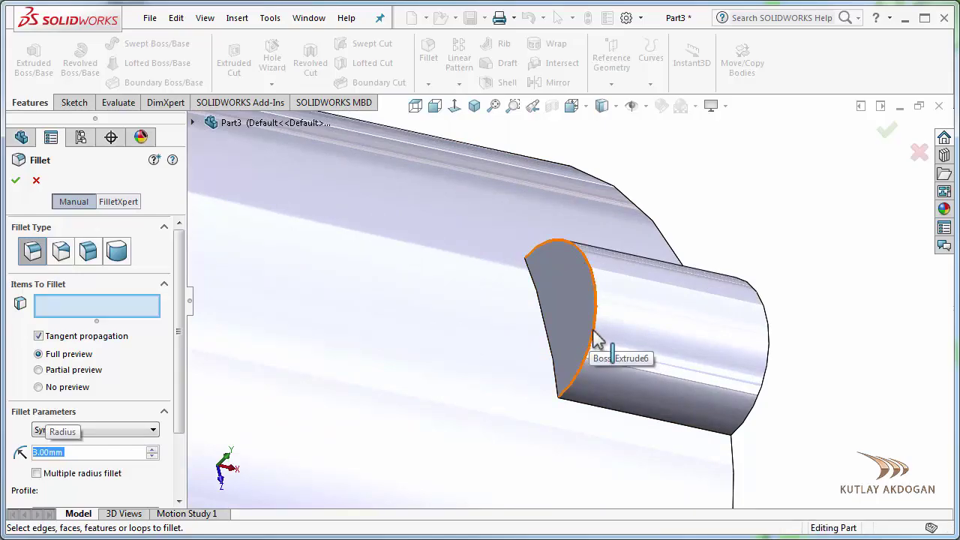
click(591, 332)
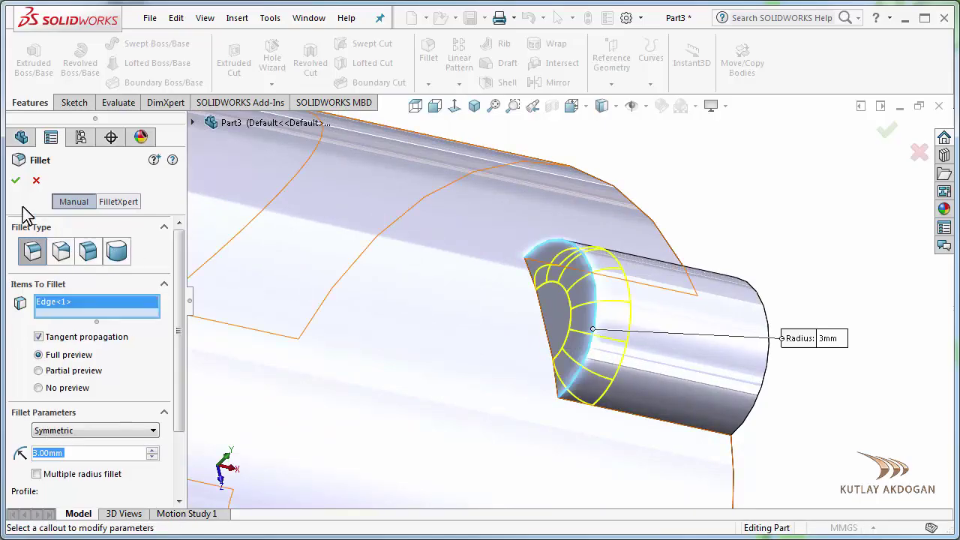
click(15, 180)
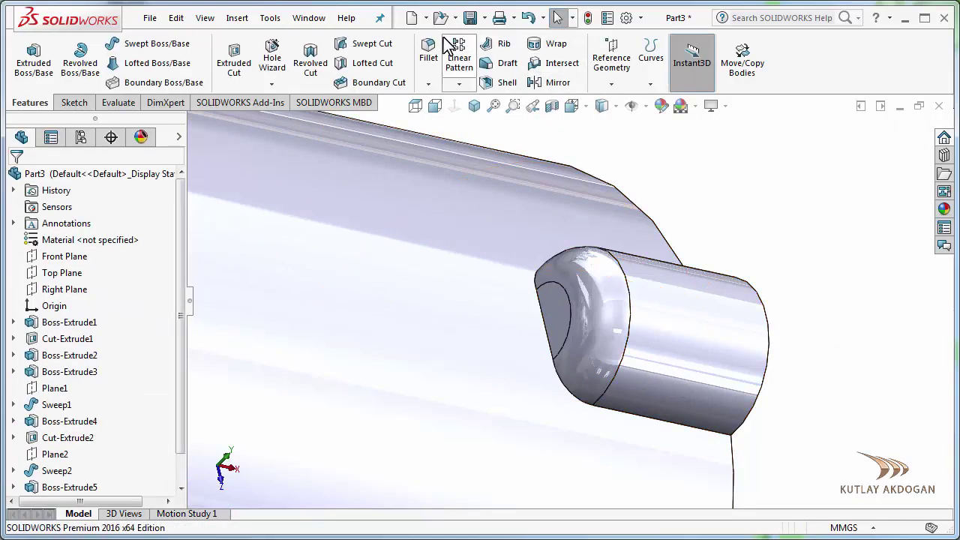
- Orbit to the next pin and fillet its junction edge at 3 mm
click(428, 51)
scroll(566, 192, up, 3)
scroll(566, 192, up, 5)
middle_drag(632, 375, 664, 281)
scroll(559, 471, up, 5)
middle_drag(559, 472, 603, 401)
scroll(536, 341, down, 10)
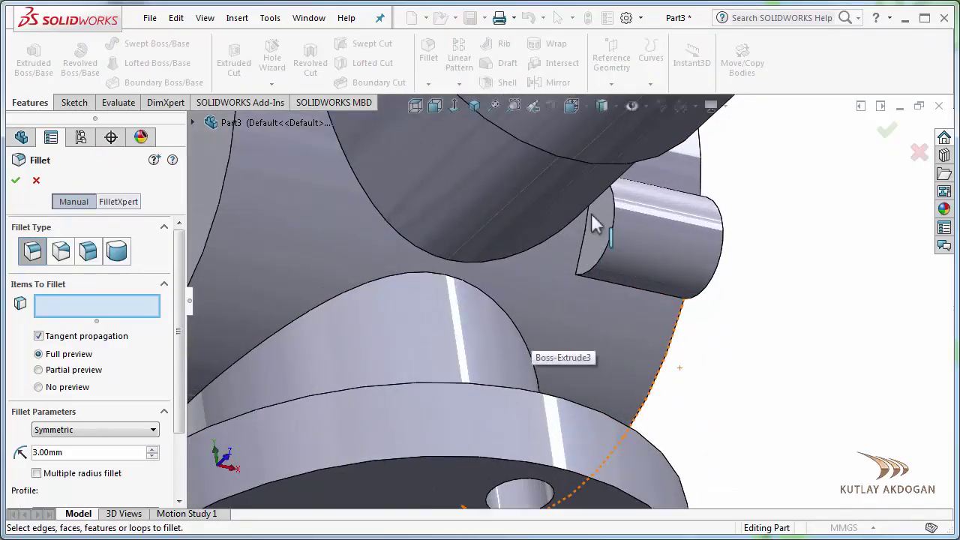
click(610, 283)
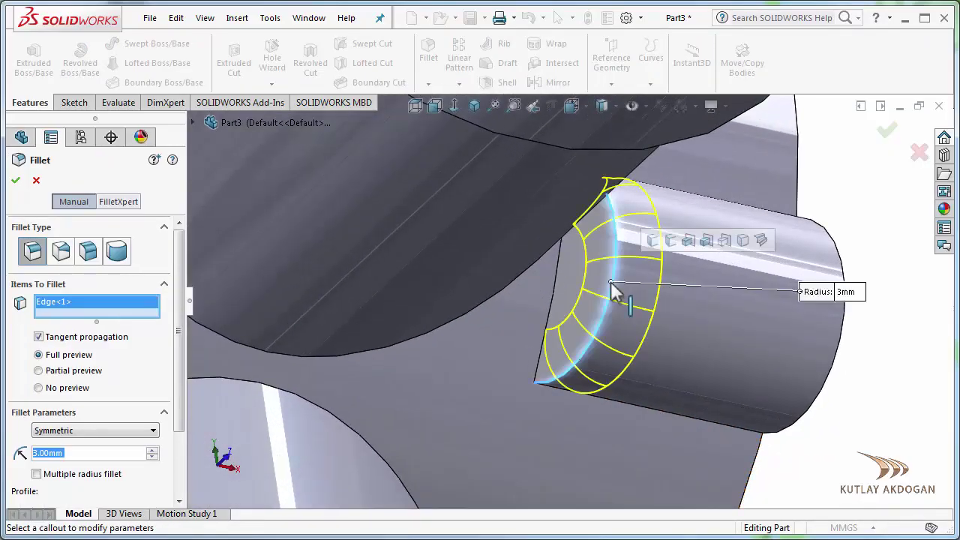
key(Return)
- Fillet the third pin's edge where it meets the body at 3 mm
scroll(608, 300, up, 5)
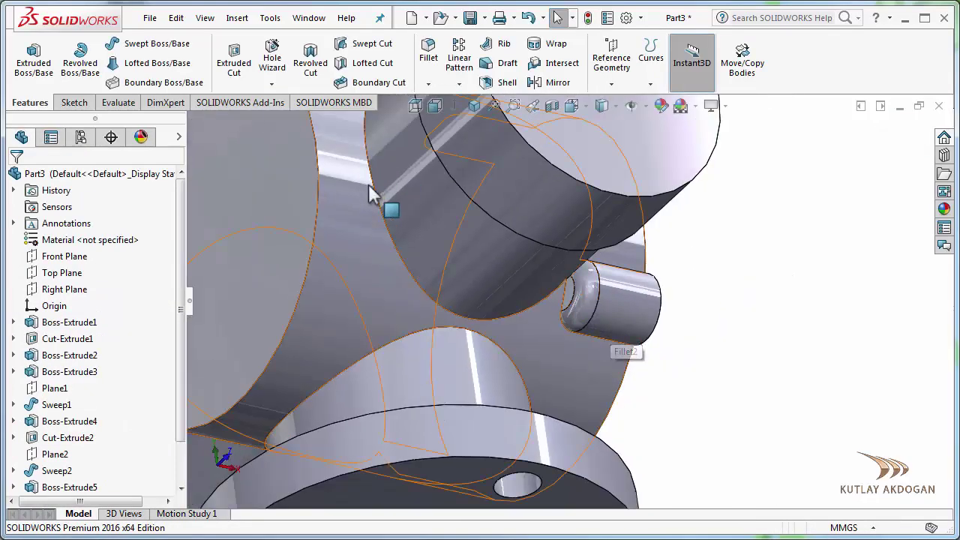
click(426, 54)
scroll(600, 313, up, 5)
middle_drag(456, 392, 539, 253)
scroll(495, 420, down, 8)
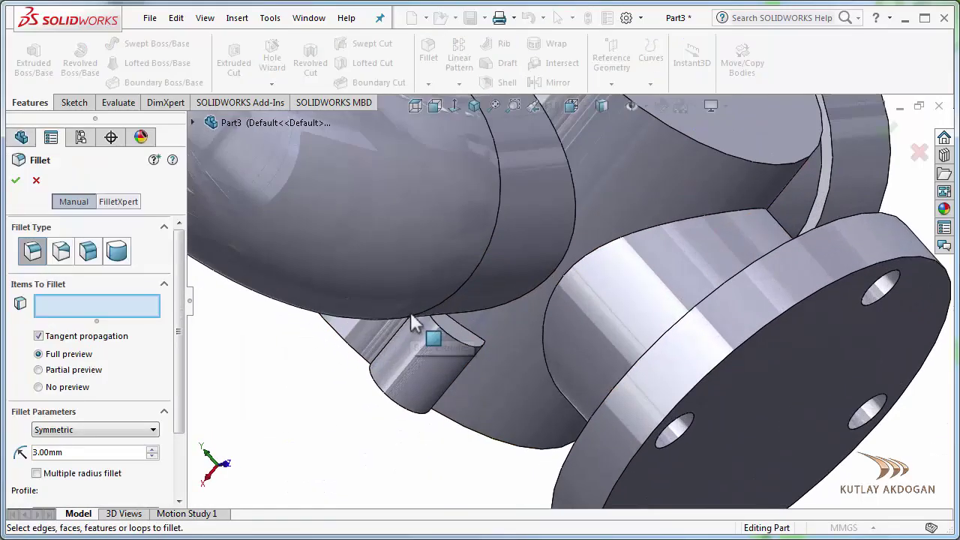
click(572, 370)
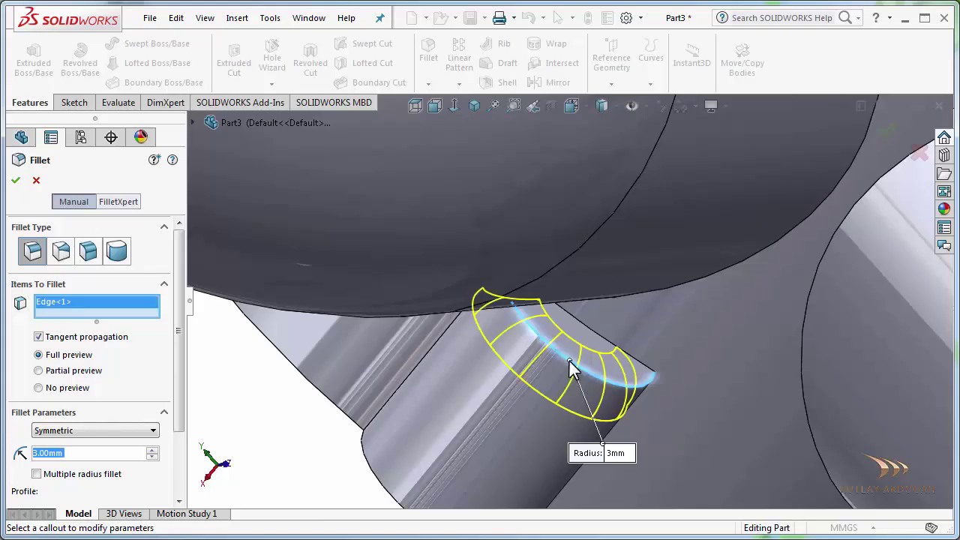
key(Return)
- Return the model to isometric view and bring up the PY.PDF drawing
click(474, 106)
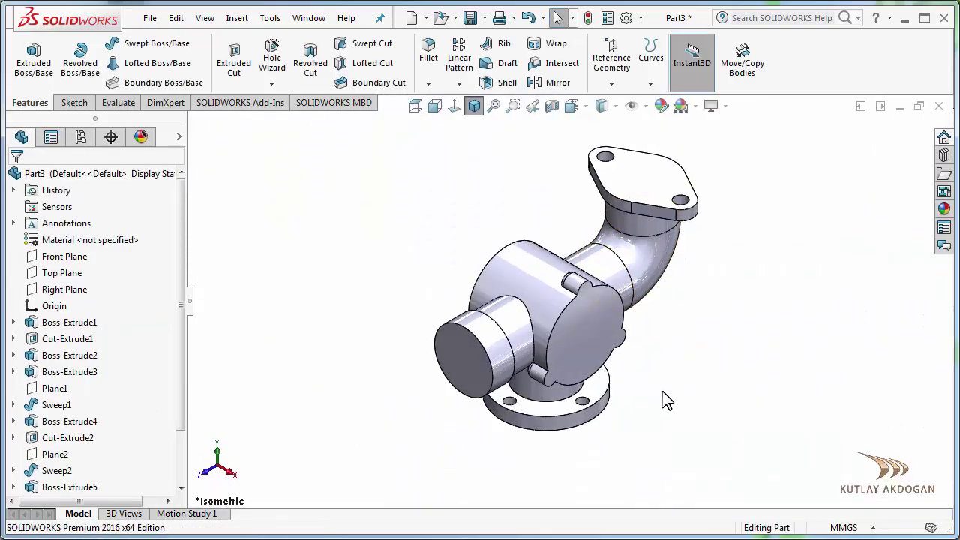
scroll(632, 332, down, 3)
scroll(606, 353, down, 2)
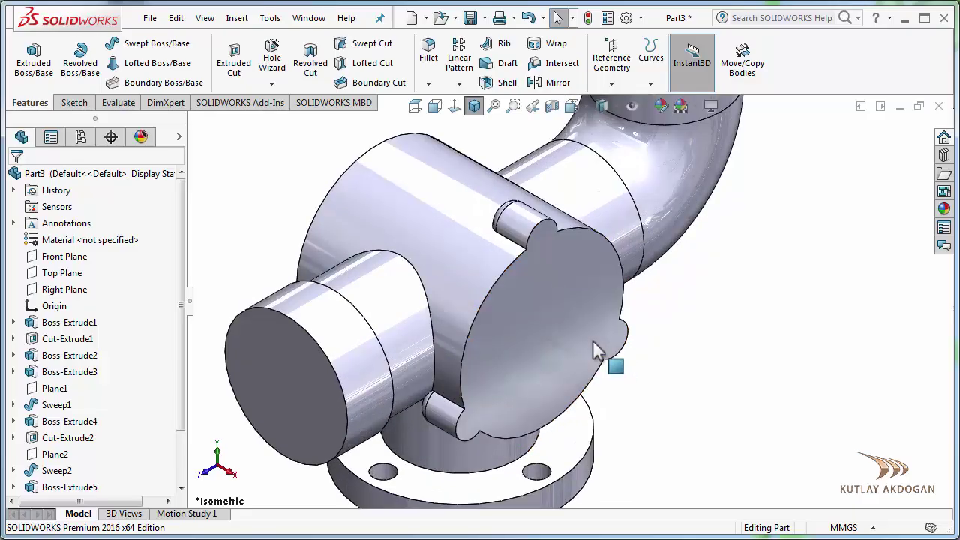
scroll(606, 364, up, 3)
scroll(568, 278, down, 3)
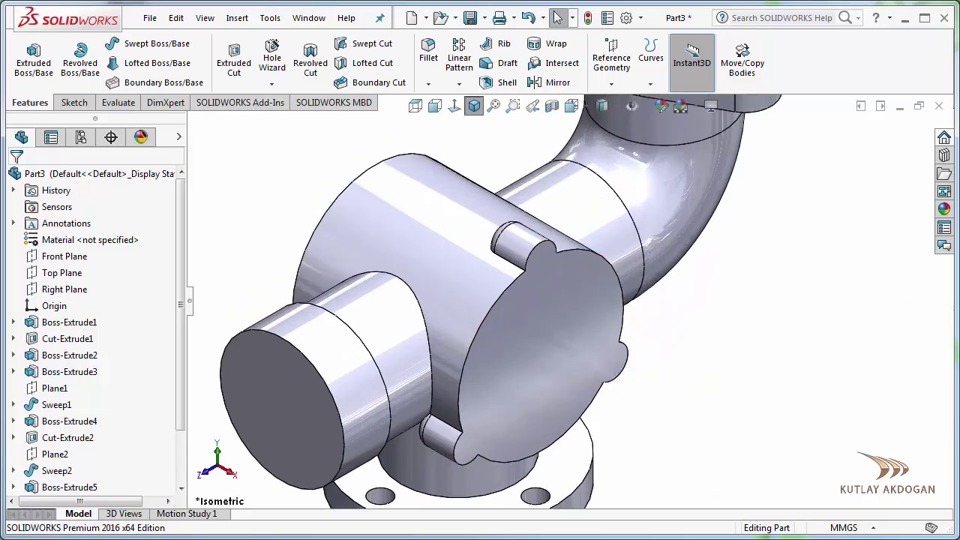
key(alt+Tab)
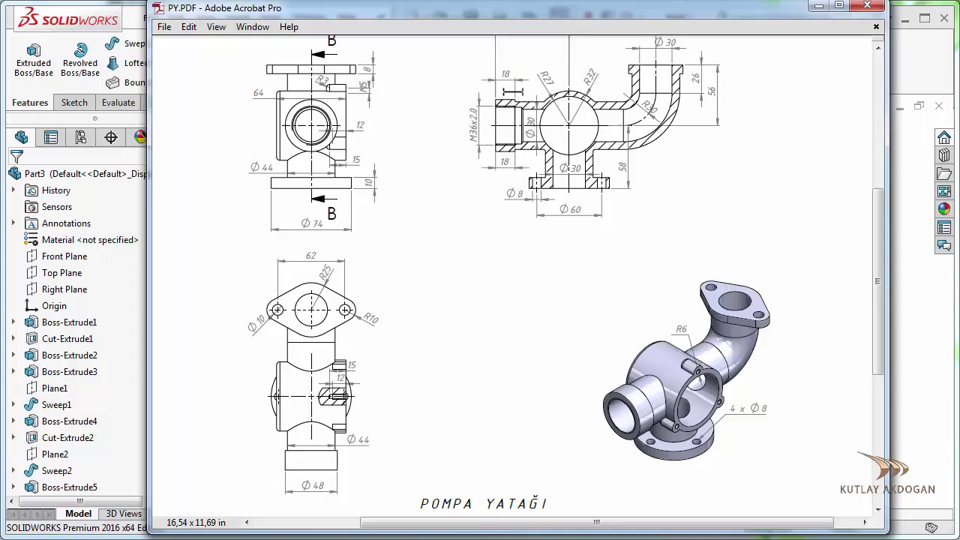
- Back in SOLIDWORKS, view the side cylinder's end face normal to the screen
click(818, 7)
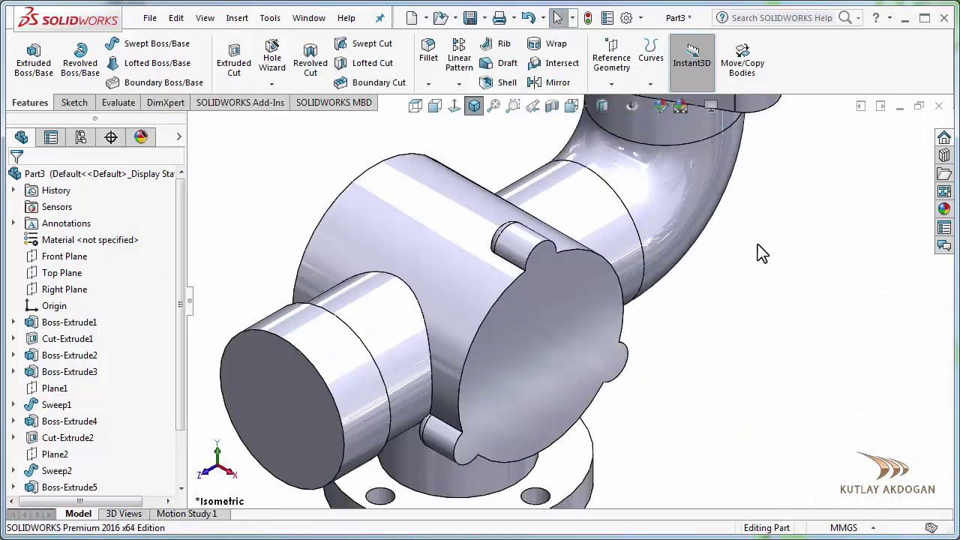
scroll(615, 437, up, 5)
scroll(454, 381, down, 5)
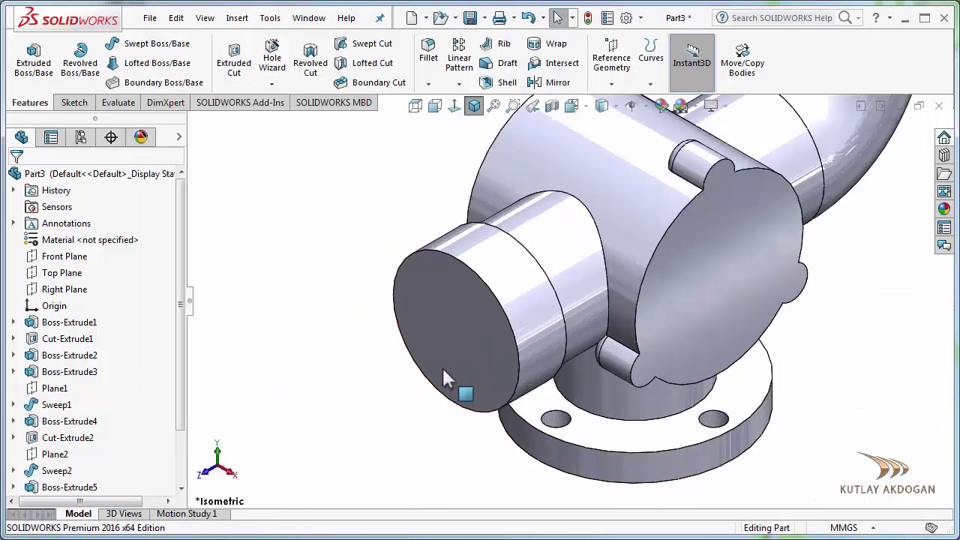
click(467, 329)
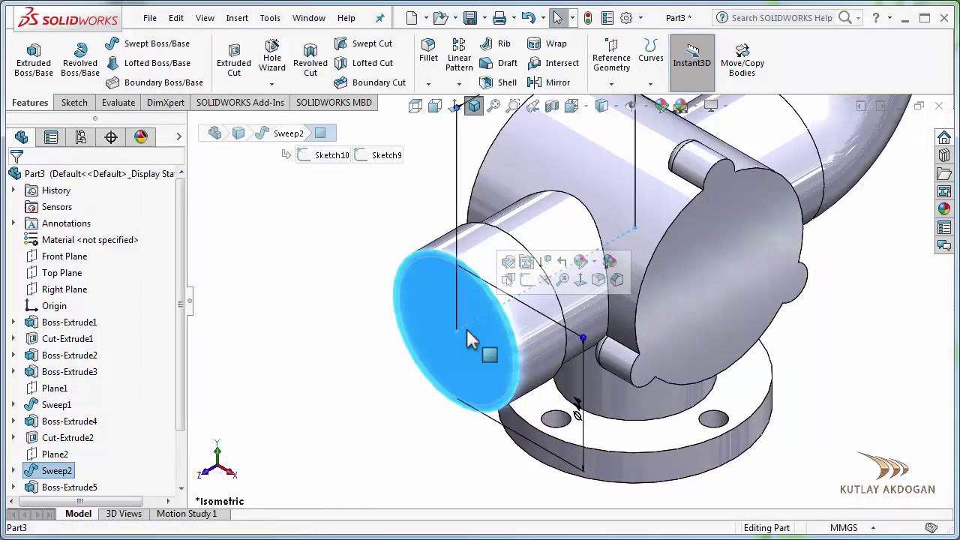
click(580, 282)
click(304, 337)
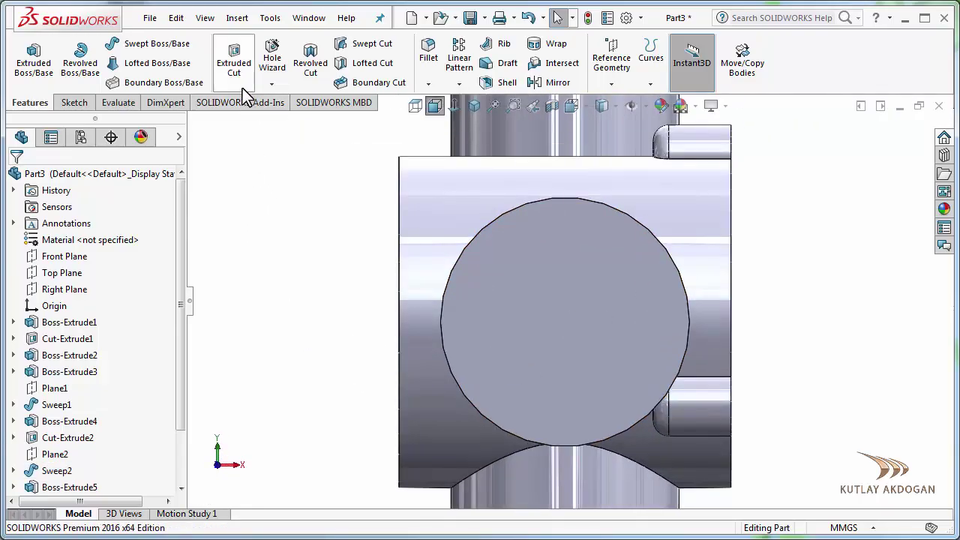
- In Hole Wizard, choose the M36x2.0 thread size after checking it against the drawing
click(271, 69)
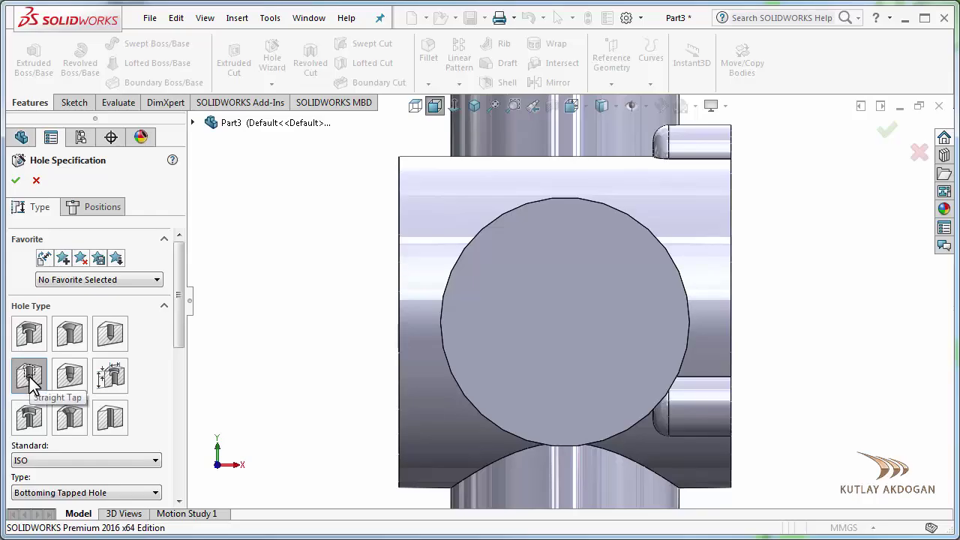
drag(181, 300, 198, 393)
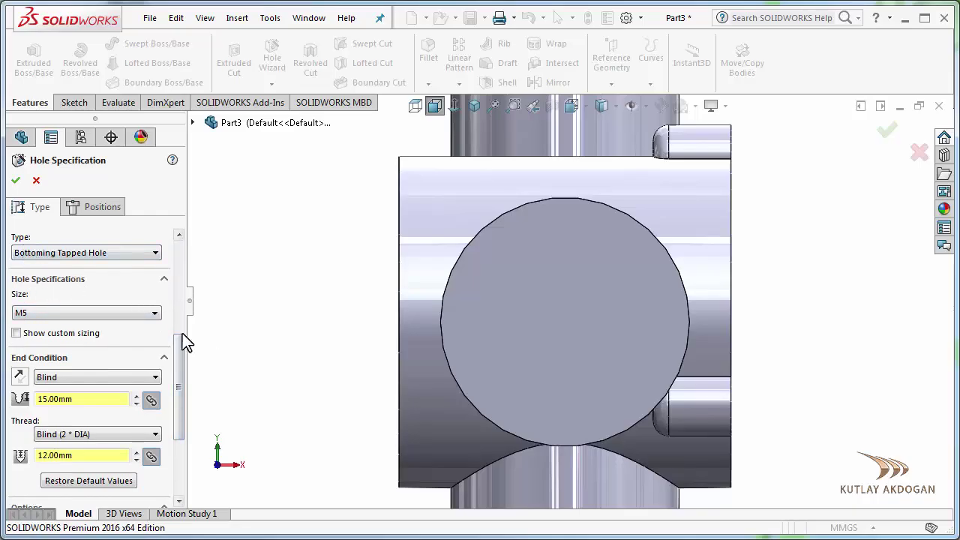
scroll(186, 373, up, 3)
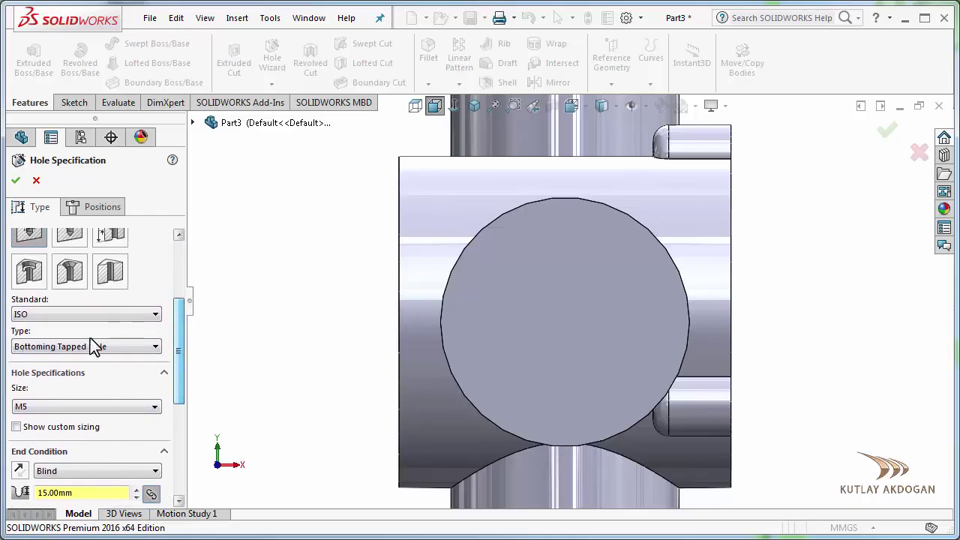
click(113, 406)
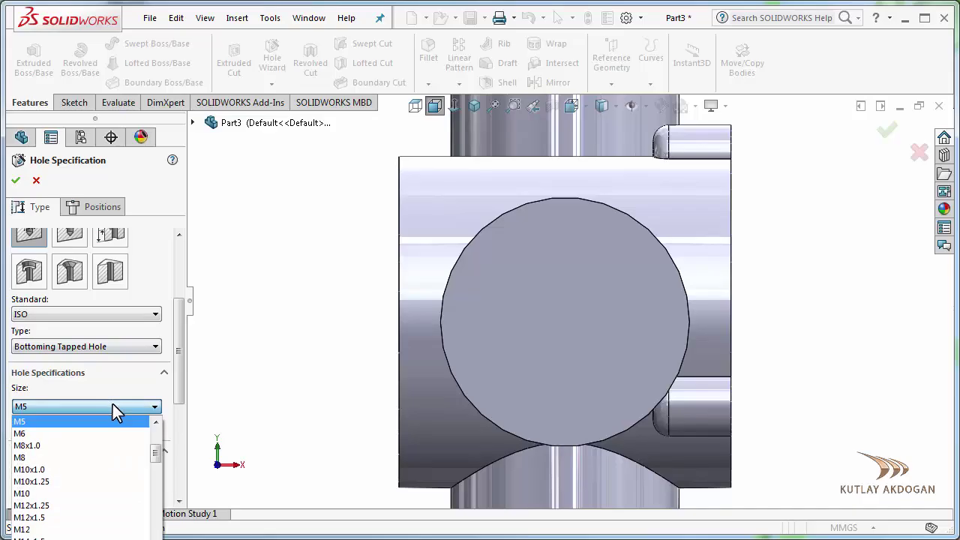
drag(154, 456, 158, 487)
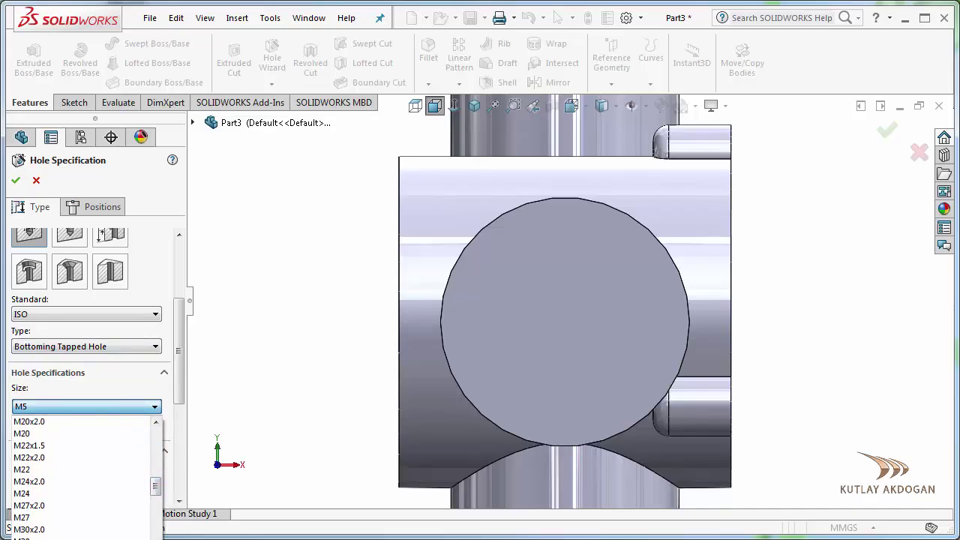
key(alt+Tab)
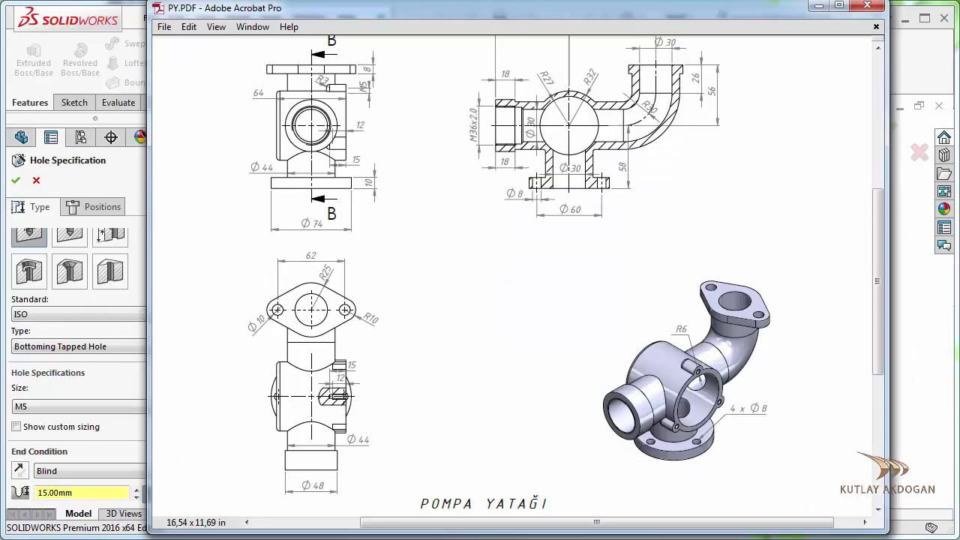
key(alt+Tab)
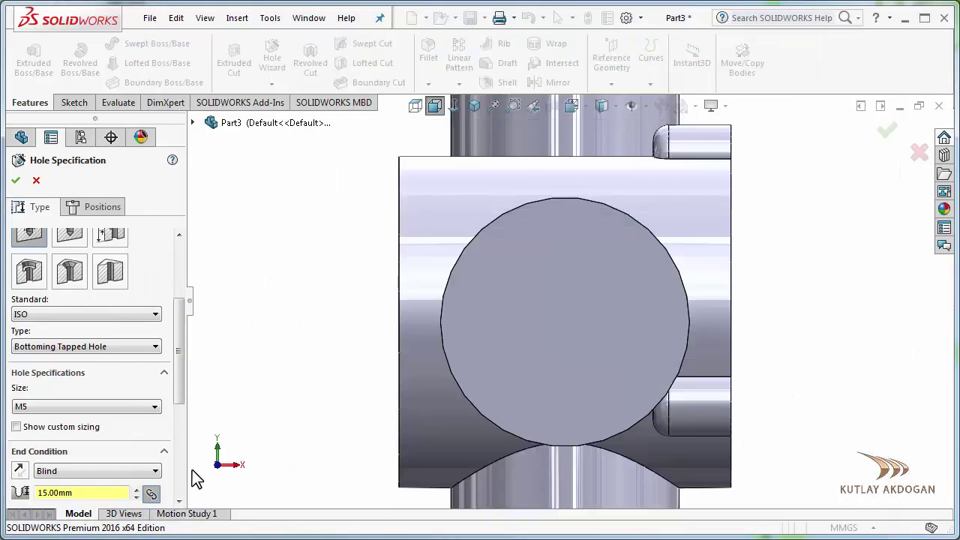
click(114, 406)
drag(157, 456, 157, 495)
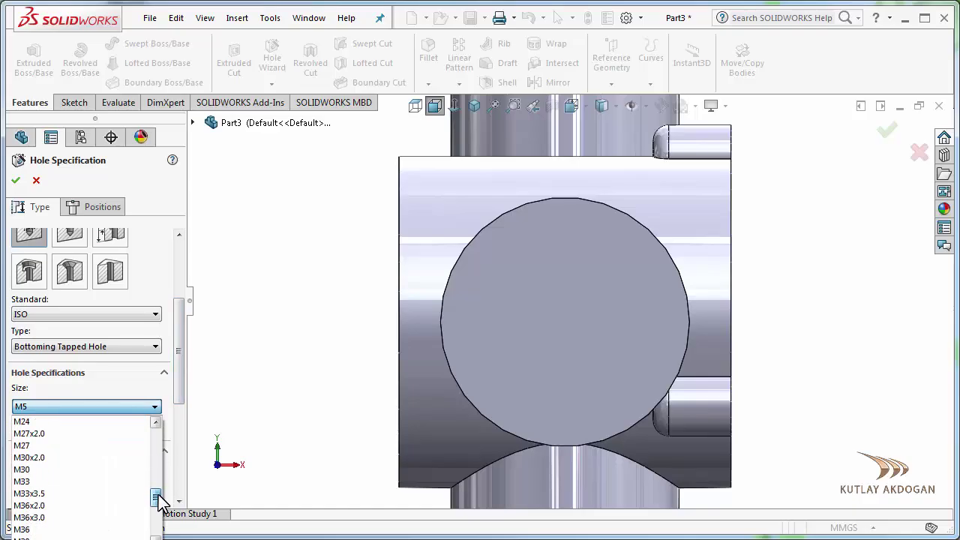
click(60, 506)
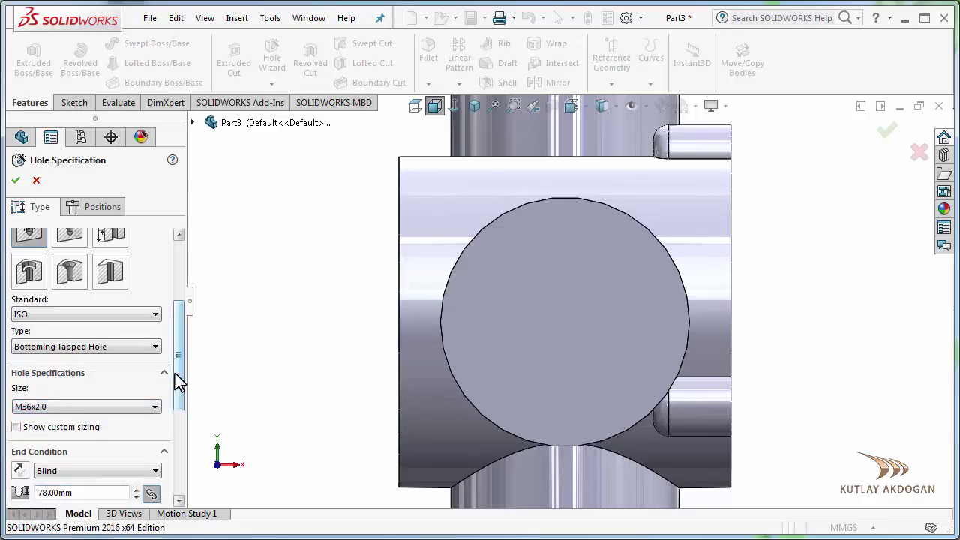
- Keep the Blind end condition with 18 mm hole depth and 18 mm thread depth
drag(178, 381, 184, 440)
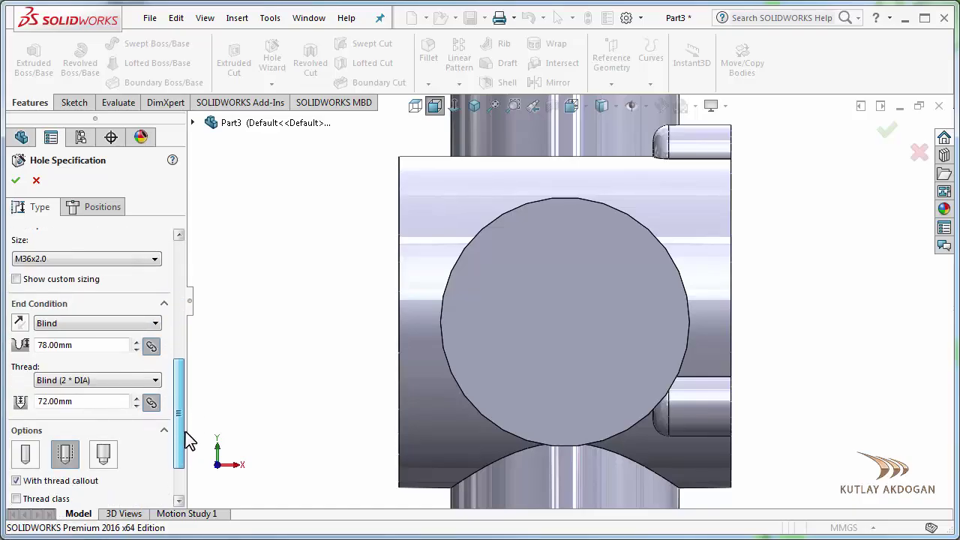
click(85, 327)
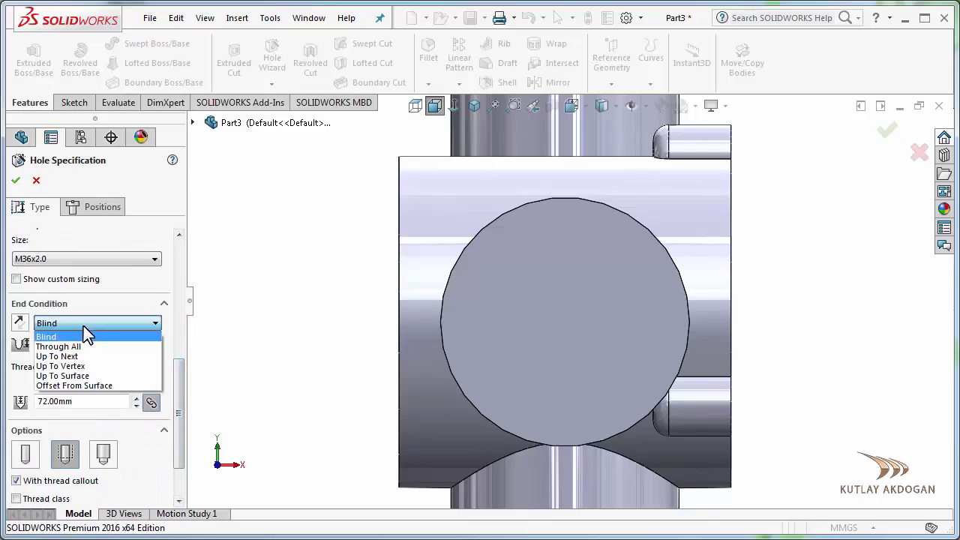
click(83, 327)
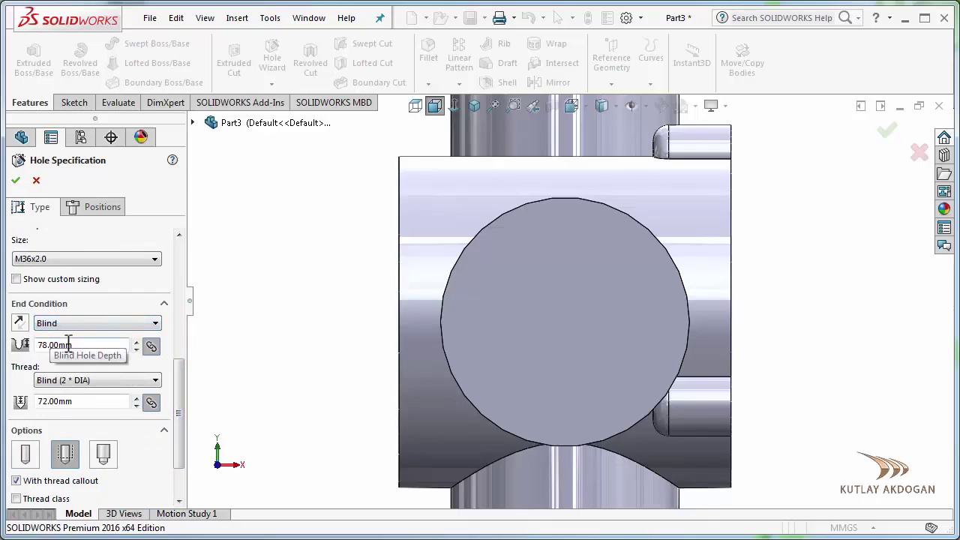
drag(75, 345, 12, 352)
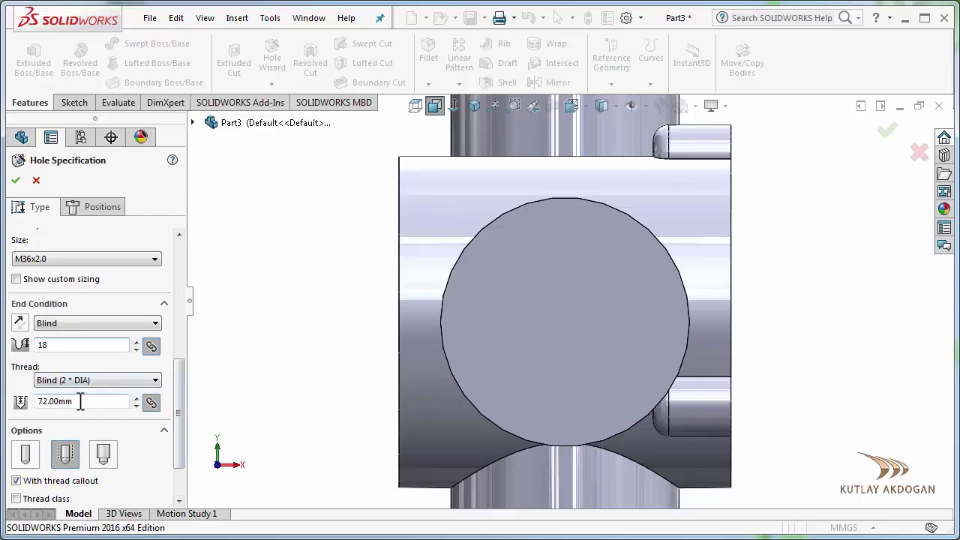
drag(80, 402, 41, 402)
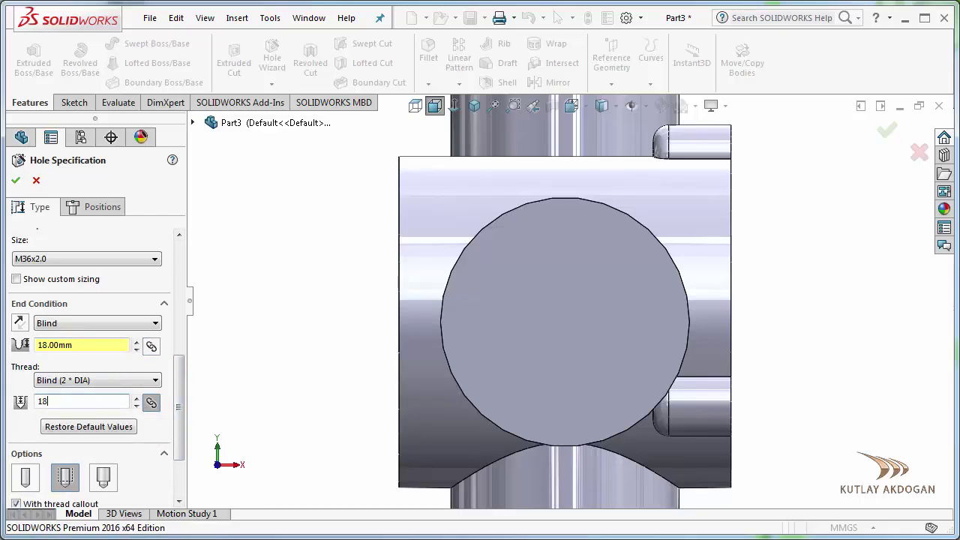
key(Return)
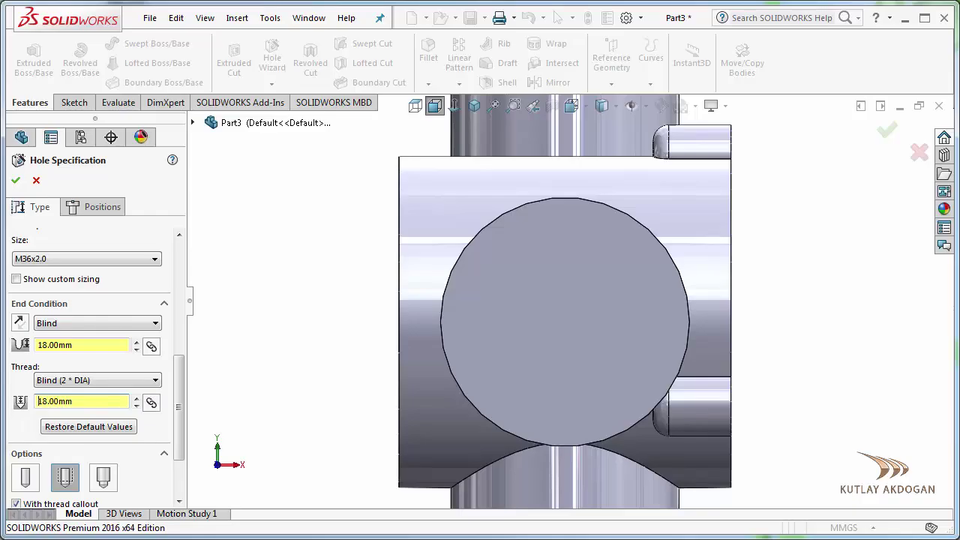
- Place the M36x2.0 hole at the end face centre using a 3D sketch and create it
click(114, 206)
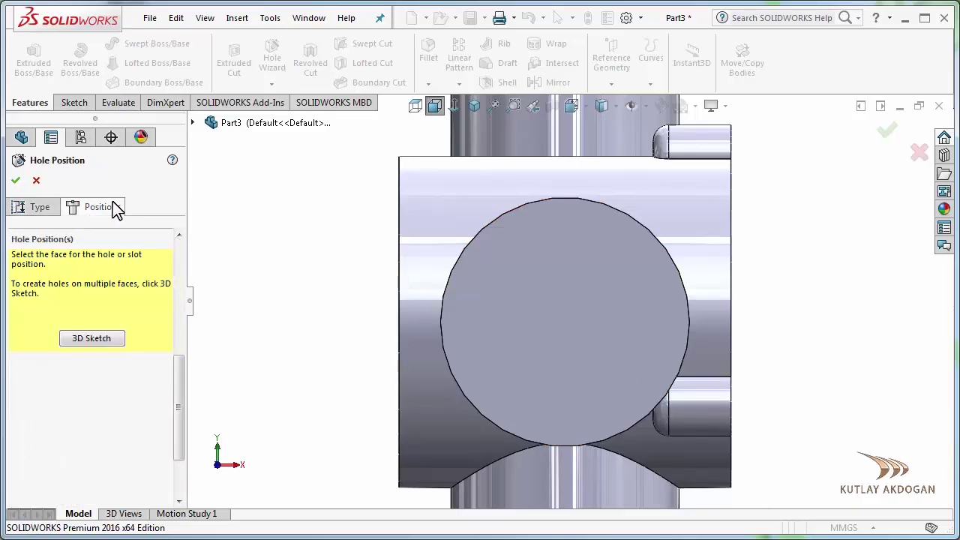
click(89, 338)
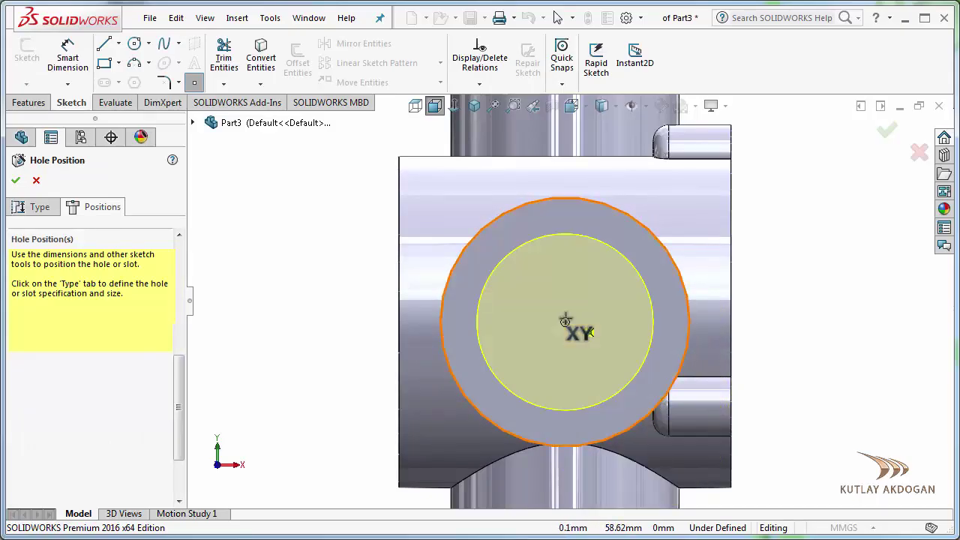
click(566, 322)
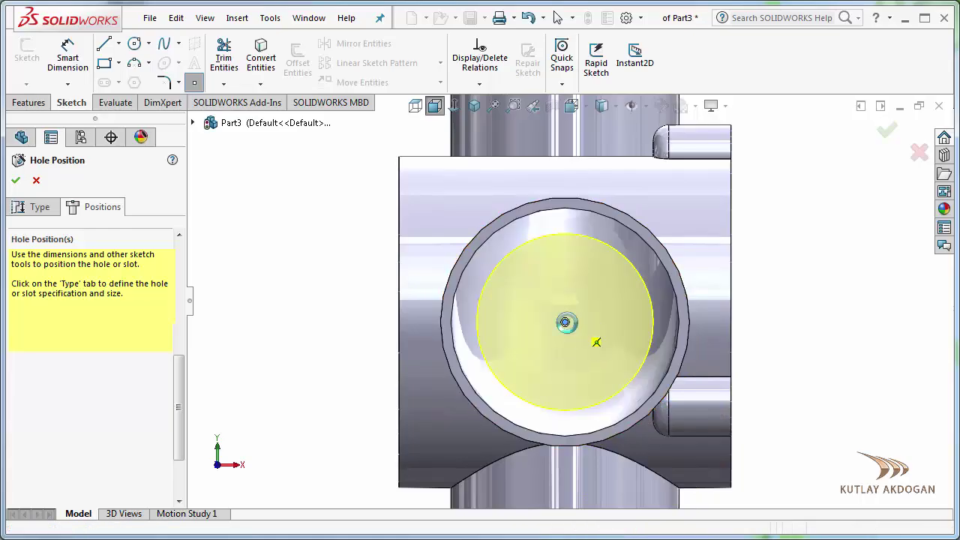
key(Return)
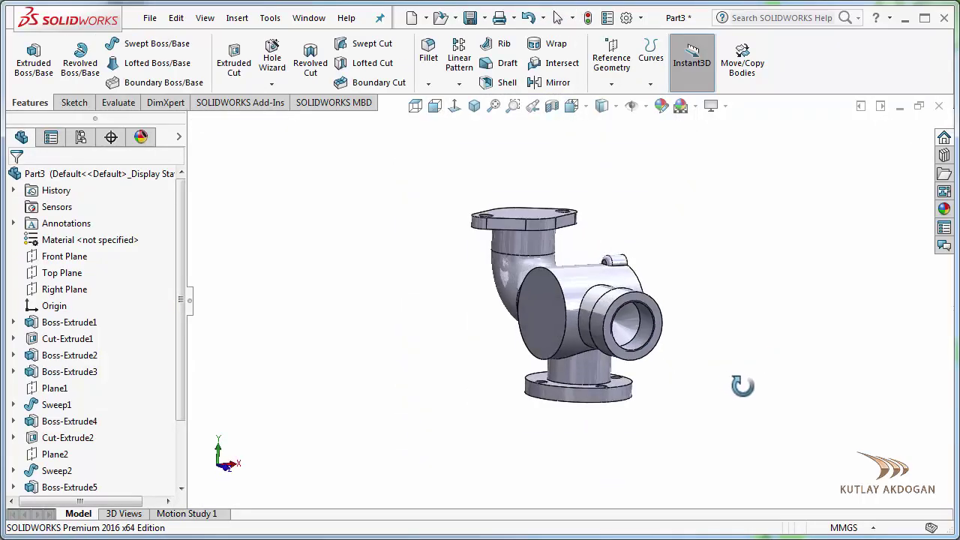
scroll(714, 364, up, 5)
- Orbit the part to face the round cover and select it
middle_drag(715, 364, 600, 447)
scroll(616, 324, down, 8)
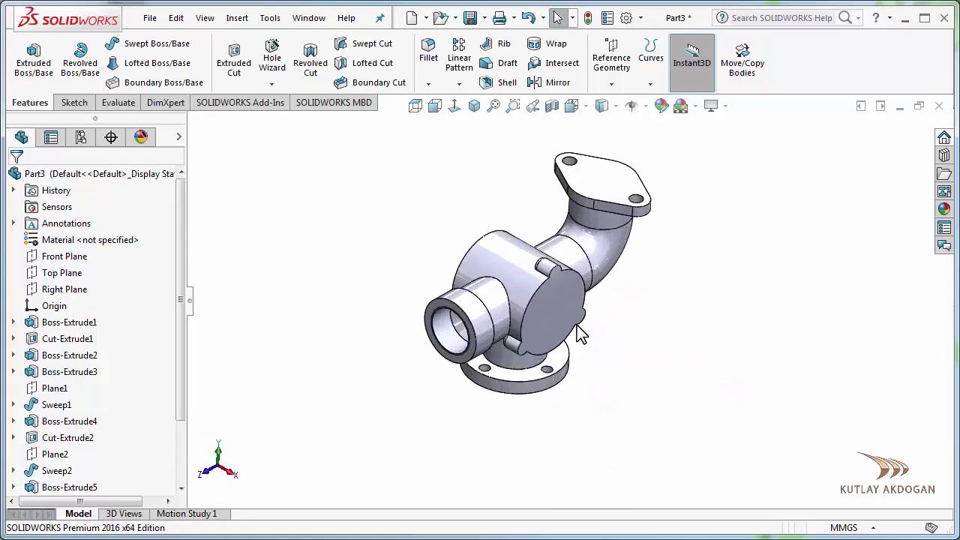
middle_drag(713, 414, 699, 377)
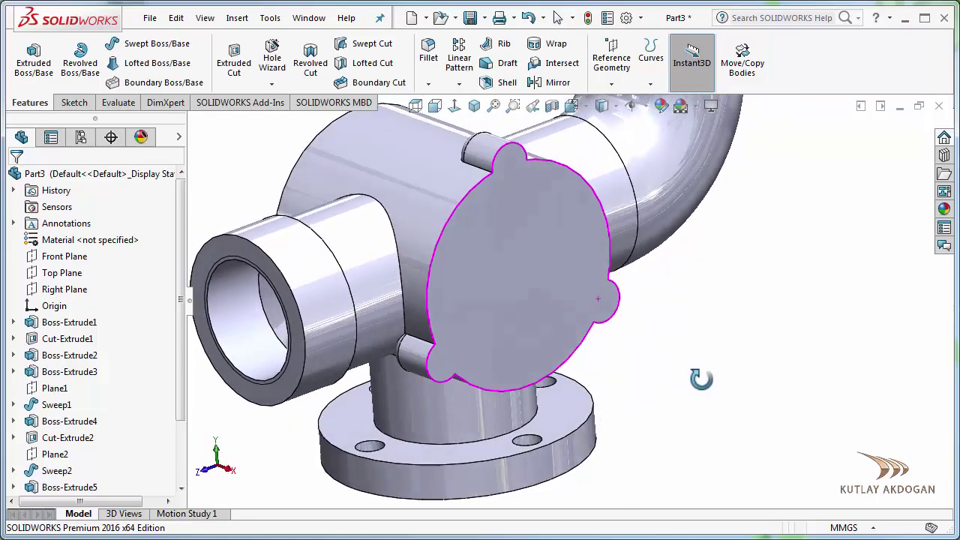
scroll(503, 206, down, 3)
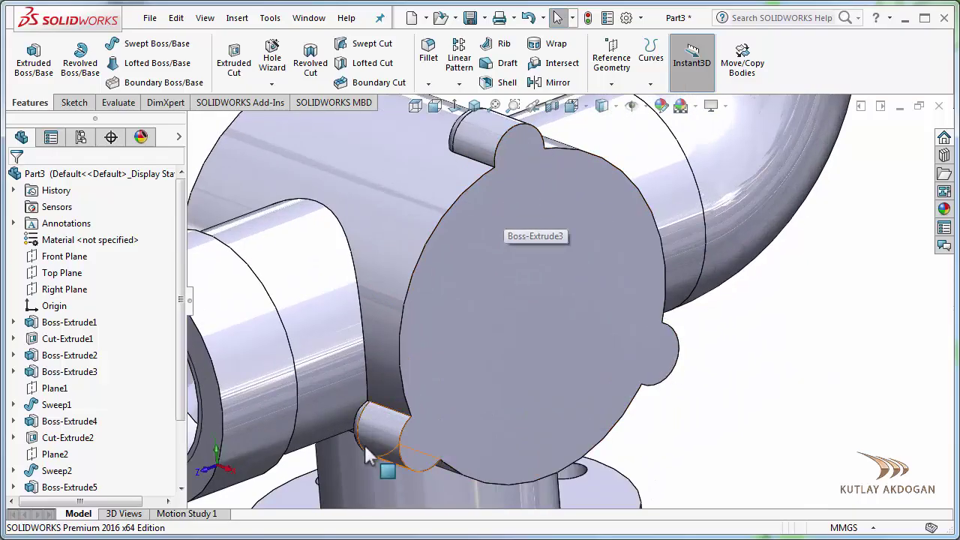
click(670, 319)
- Configure an ISO M5 bottoming tapped hole, blind, 12 mm deep with 8 mm thread
click(273, 63)
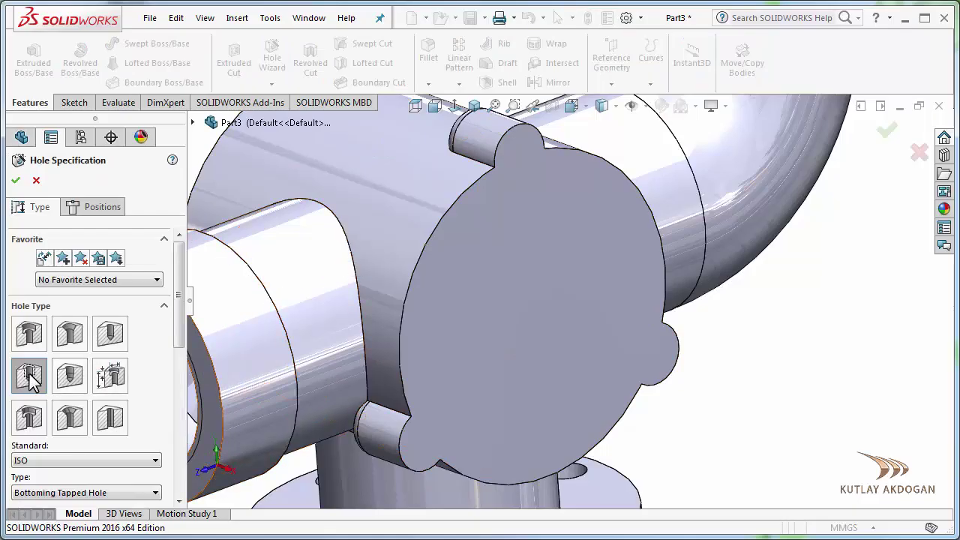
drag(180, 285, 167, 360)
click(122, 356)
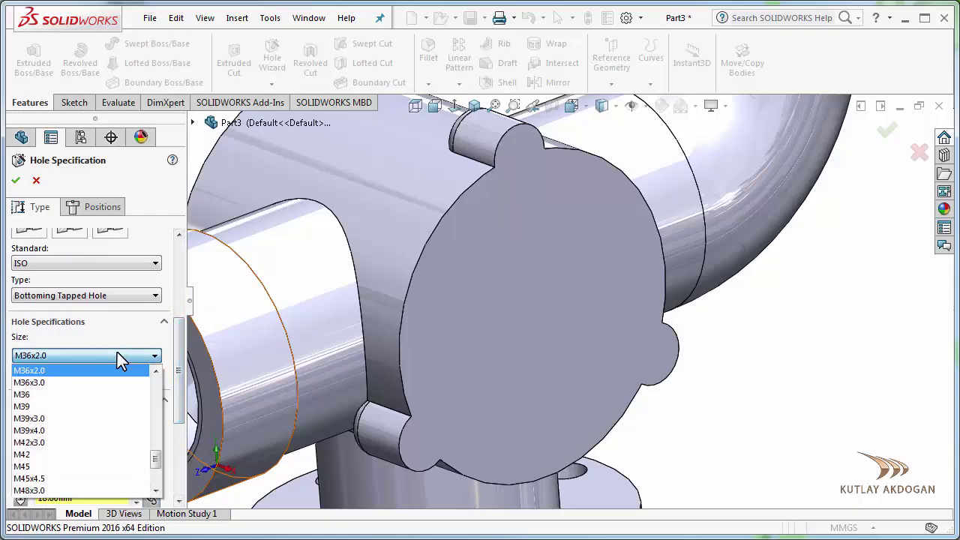
drag(157, 398, 161, 392)
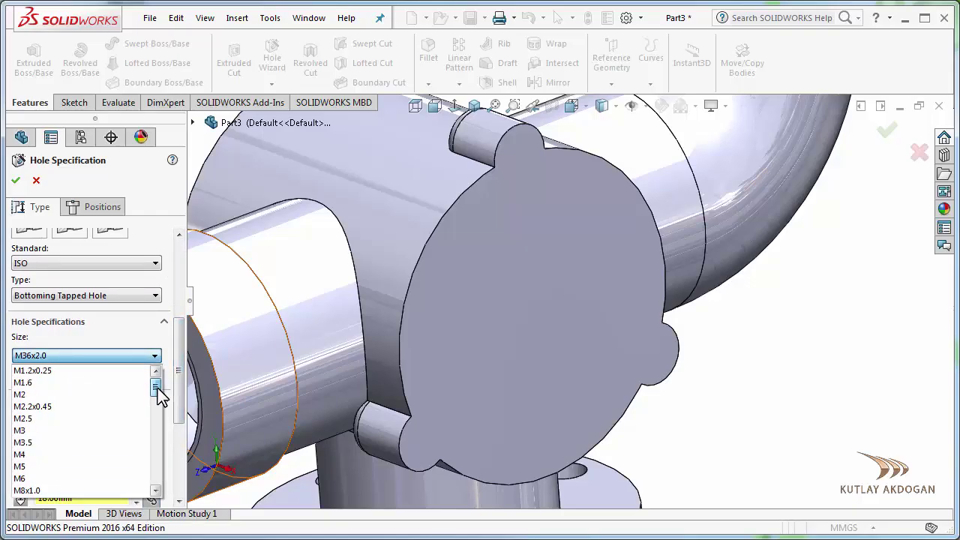
click(31, 465)
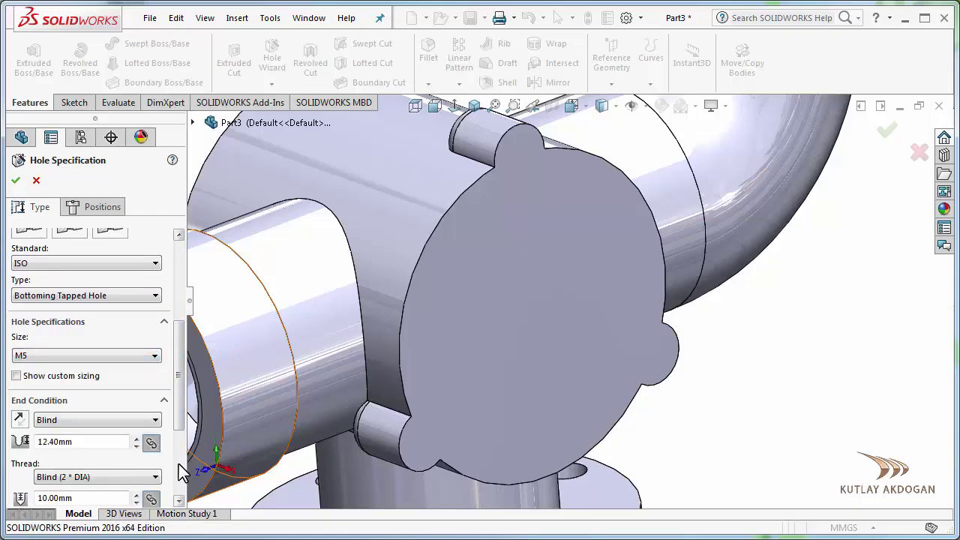
drag(180, 412, 180, 444)
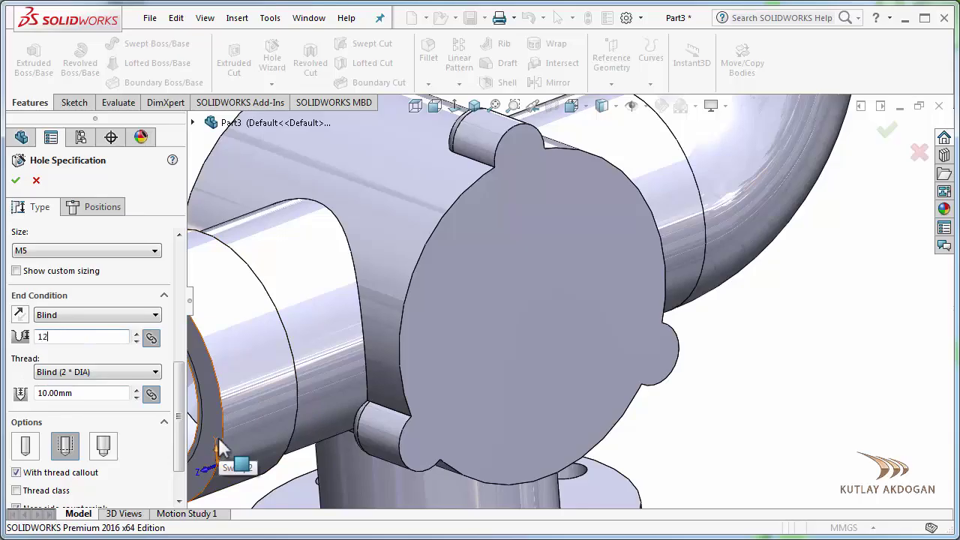
click(86, 393)
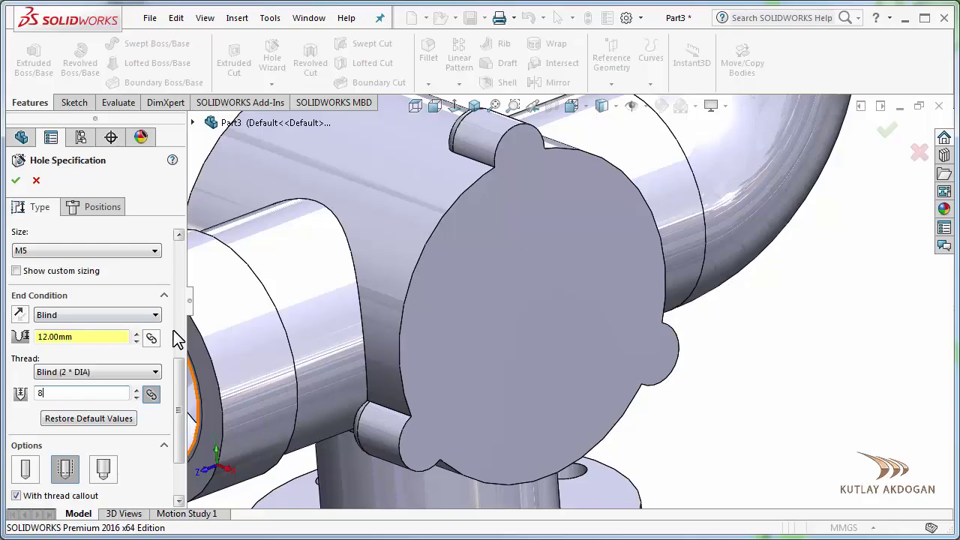
click(103, 212)
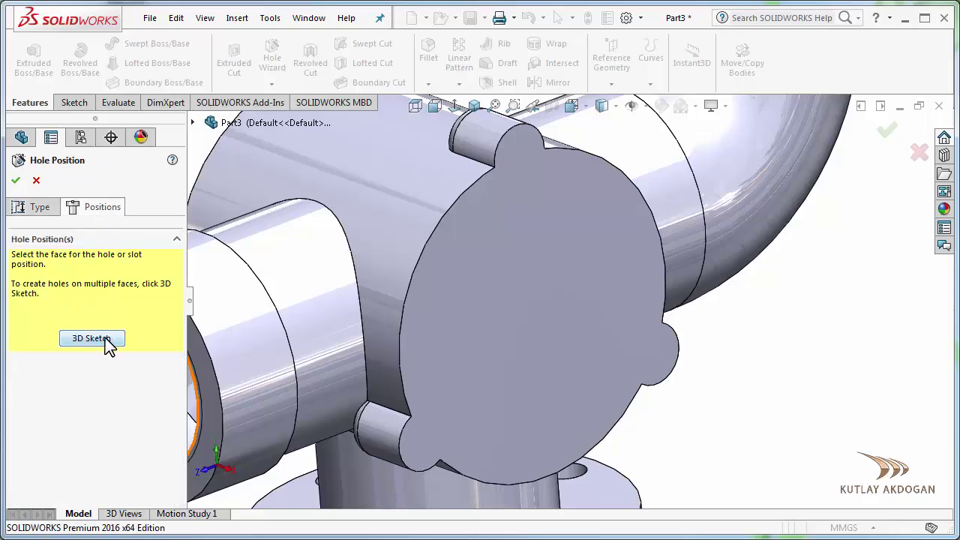
- Place M5 hole points at the centres of the top, right and left lugs, then create the holes
click(106, 339)
scroll(540, 153, down, 6)
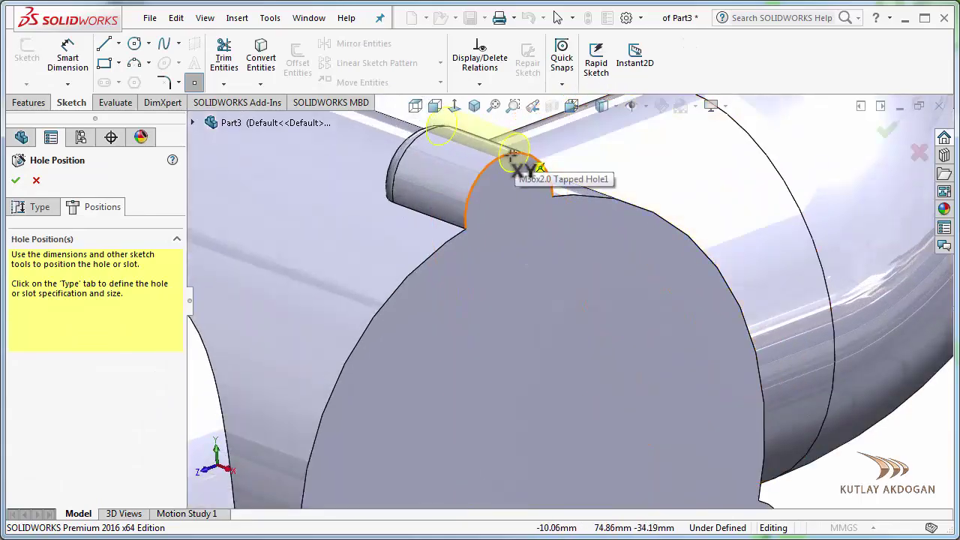
click(510, 209)
scroll(540, 225, up, 5)
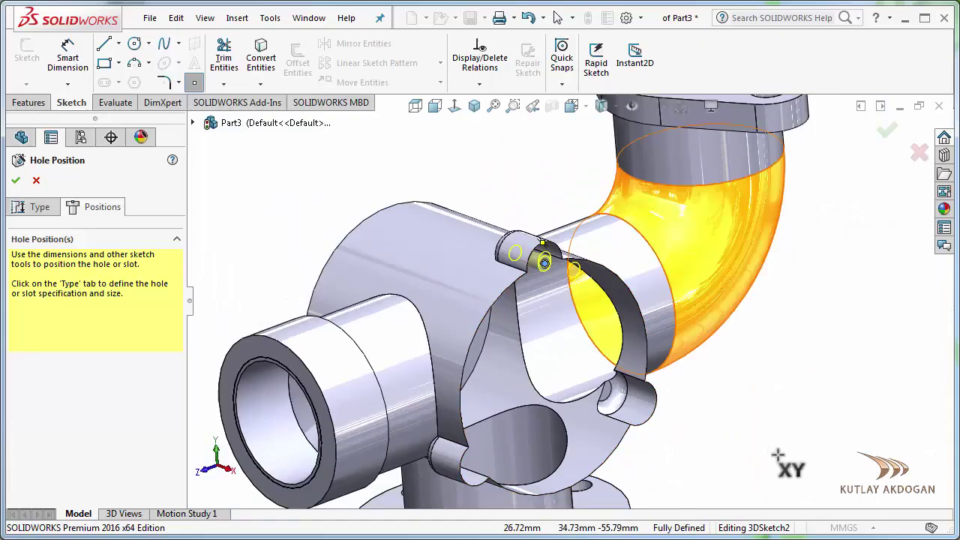
scroll(622, 396, down, 5)
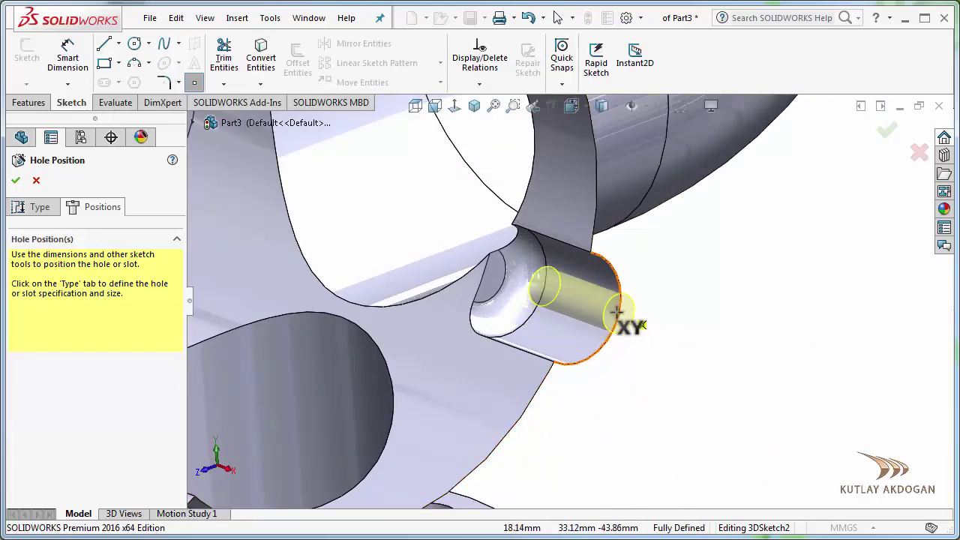
scroll(621, 342, up, 5)
middle_drag(618, 353, 590, 332)
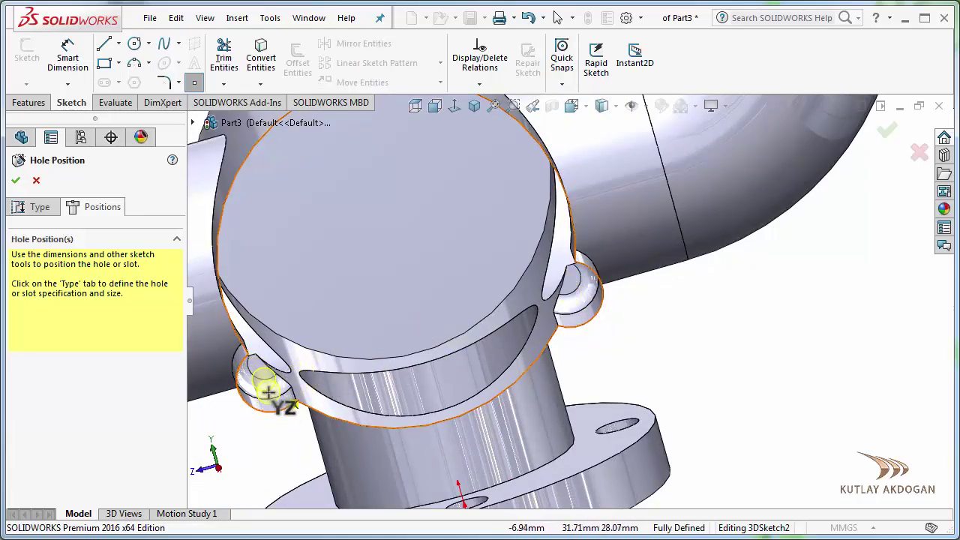
click(455, 105)
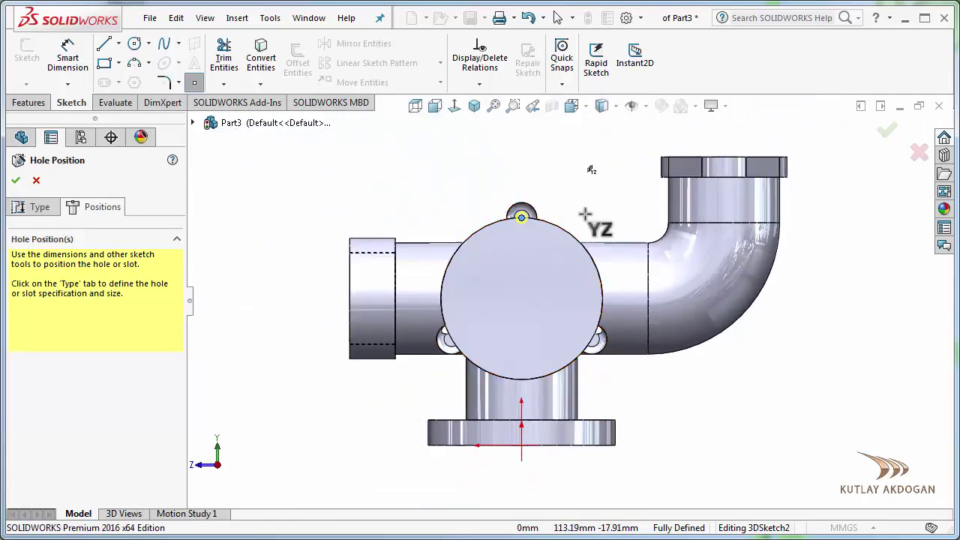
scroll(600, 341, down, 5)
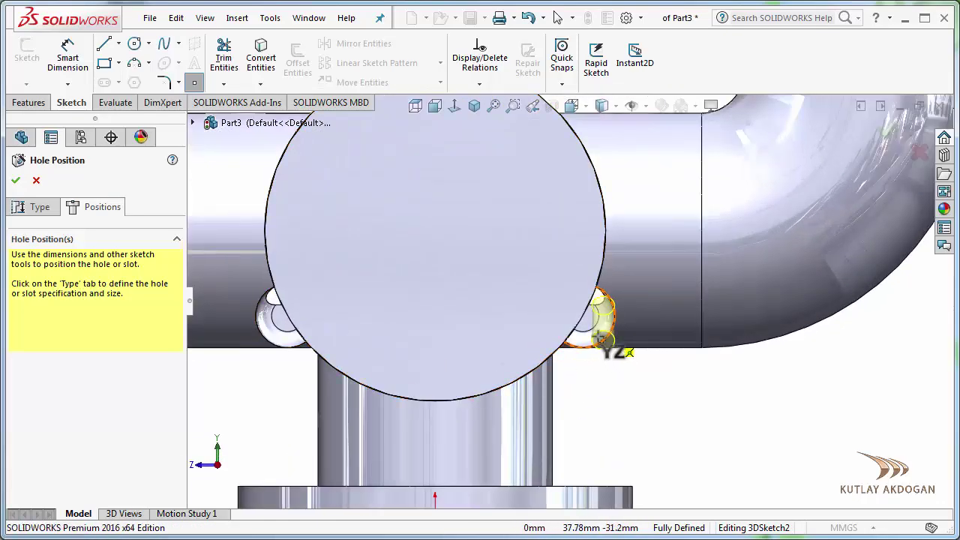
click(592, 318)
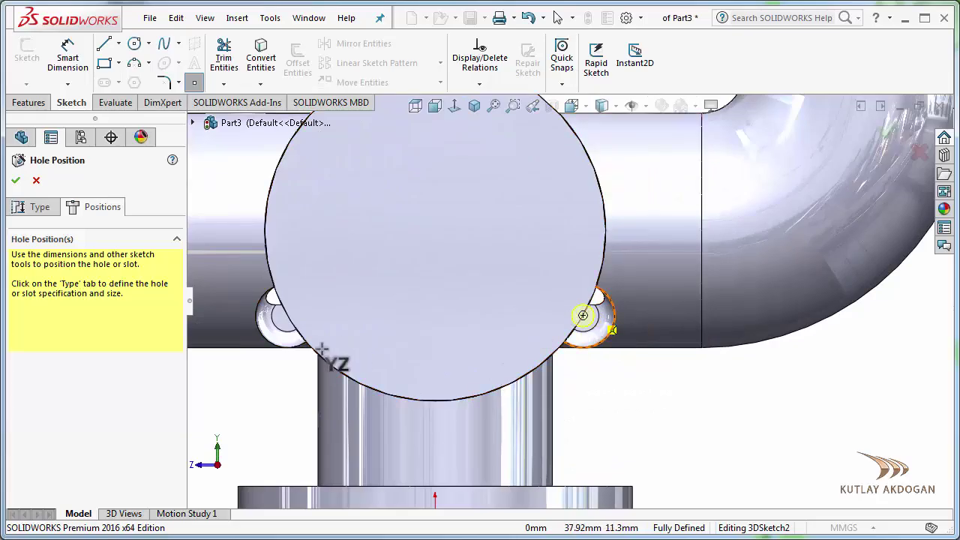
click(285, 317)
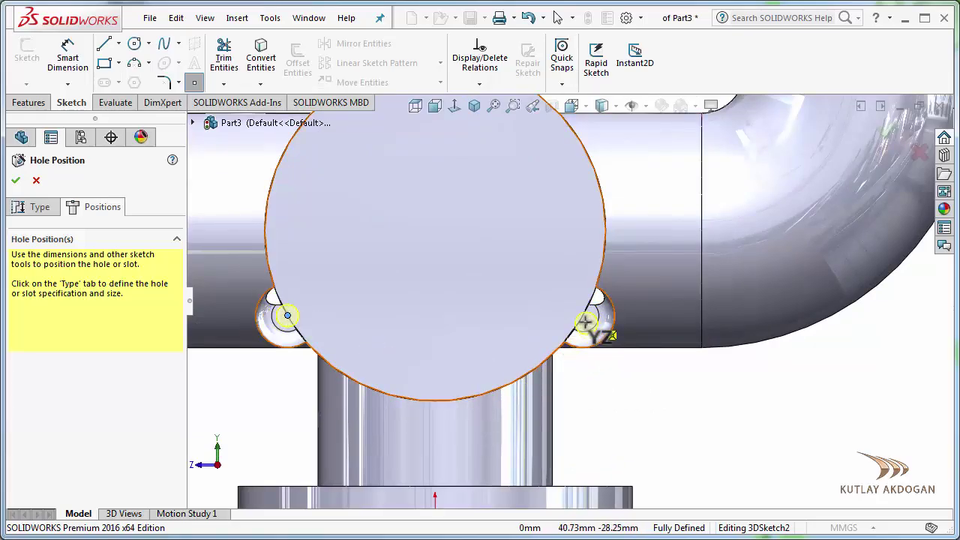
right_click(649, 409)
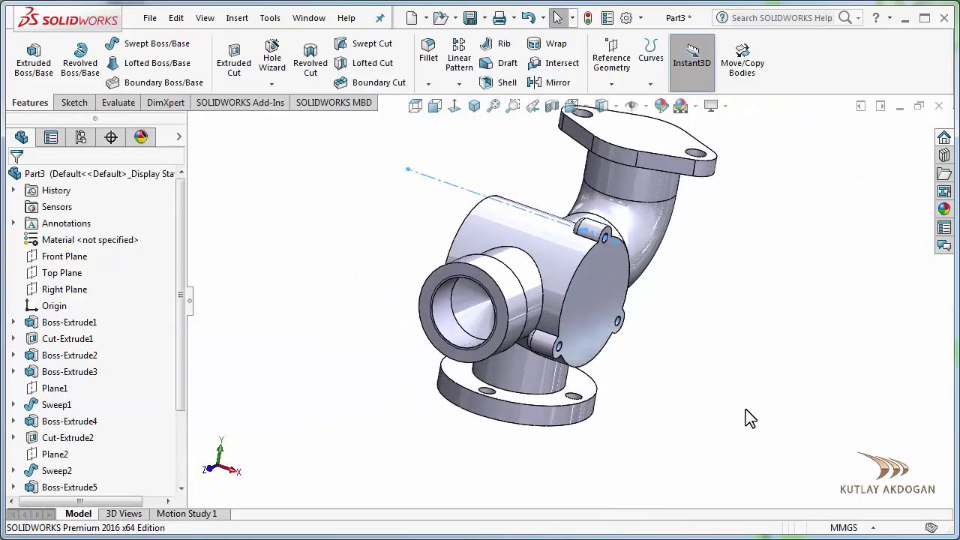
scroll(595, 262, up, 5)
scroll(583, 293, down, 4)
scroll(600, 313, up, 2)
middle_drag(560, 293, 534, 261)
scroll(548, 261, up, 4)
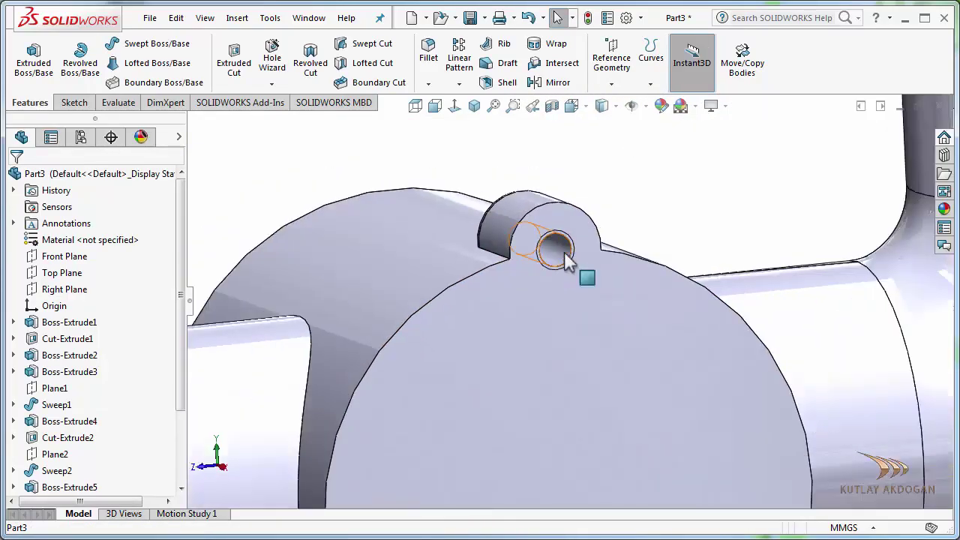
scroll(566, 259, down, 5)
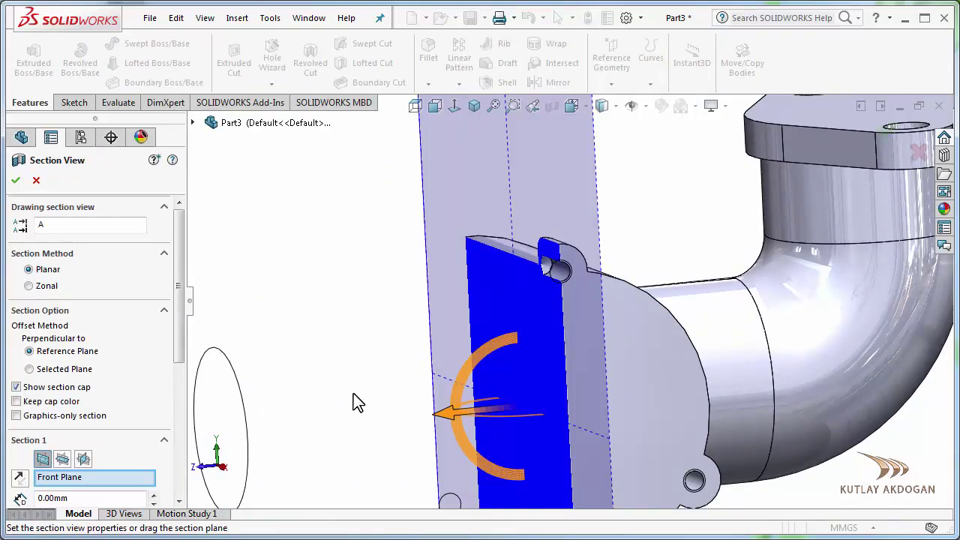
click(15, 180)
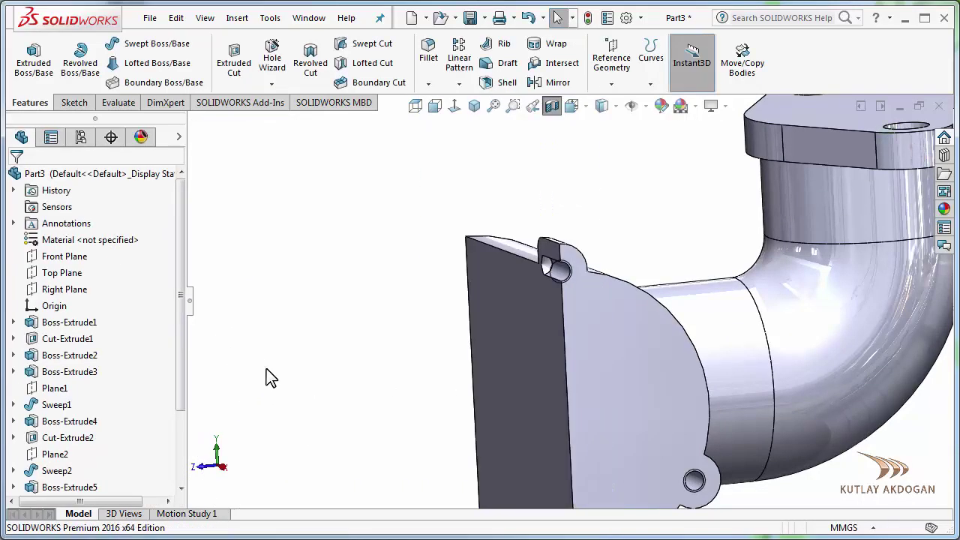
middle_drag(266, 378, 332, 368)
scroll(752, 288, up, 3)
scroll(754, 288, up, 4)
click(552, 105)
key(ctrl+7)
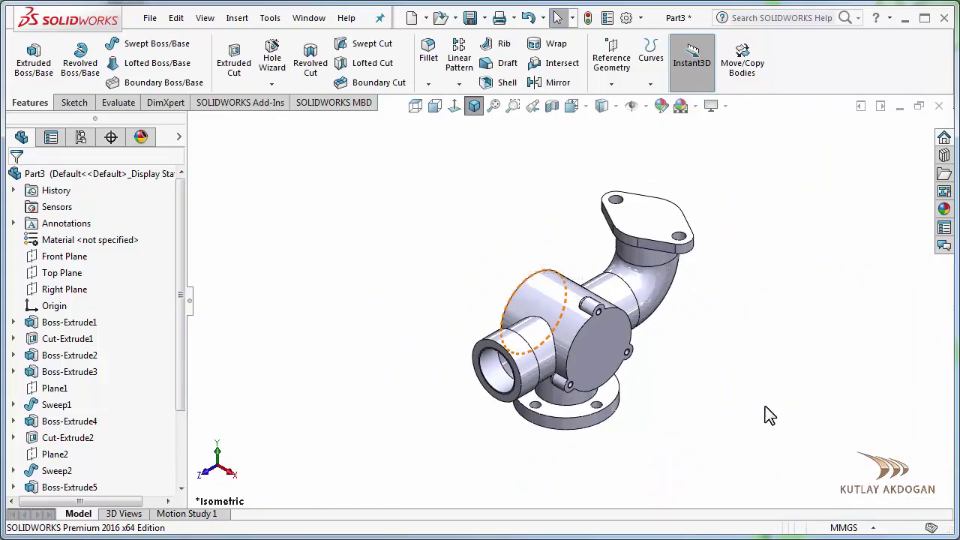
scroll(698, 412, up, 3)
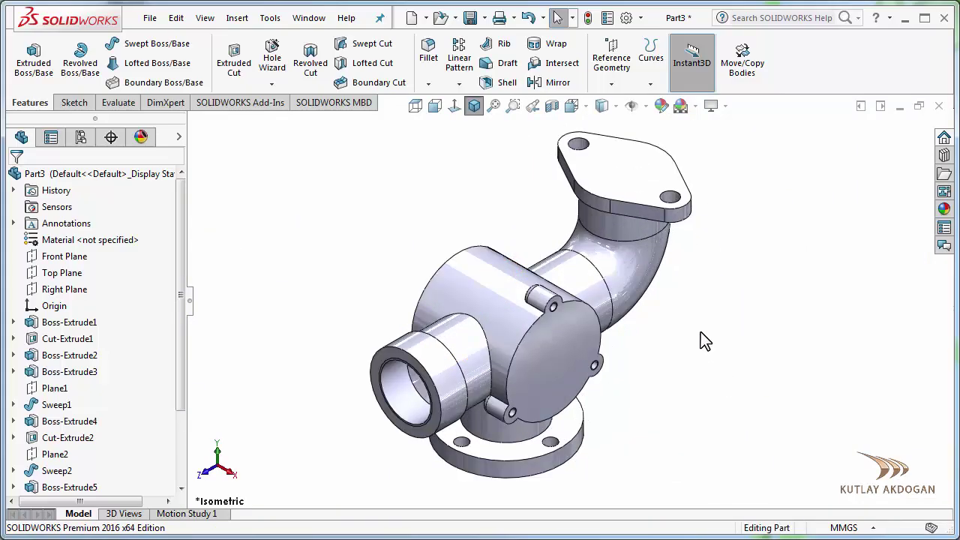
key(alt+Tab)
click(817, 8)
scroll(626, 191, up, 4)
click(627, 188)
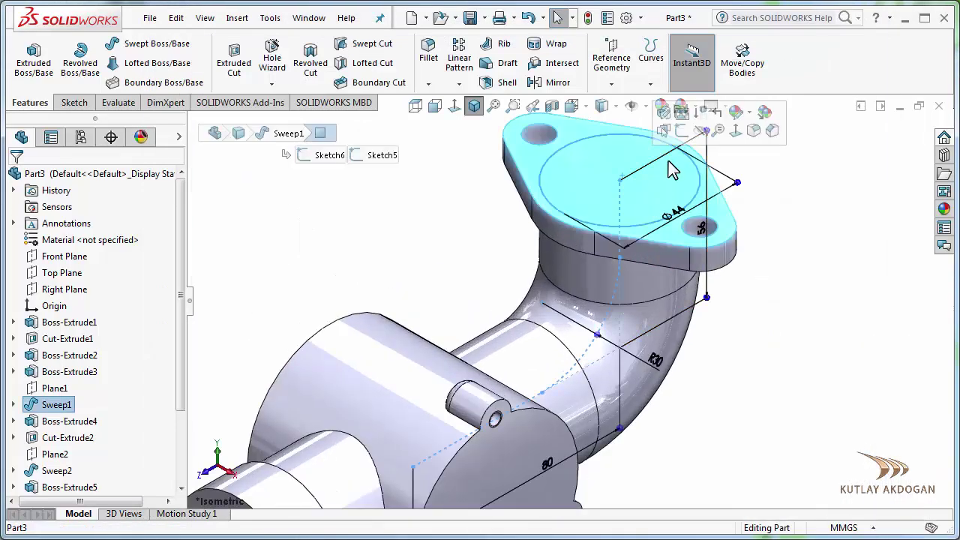
- Sketch a circle centred on the top flange face
click(680, 129)
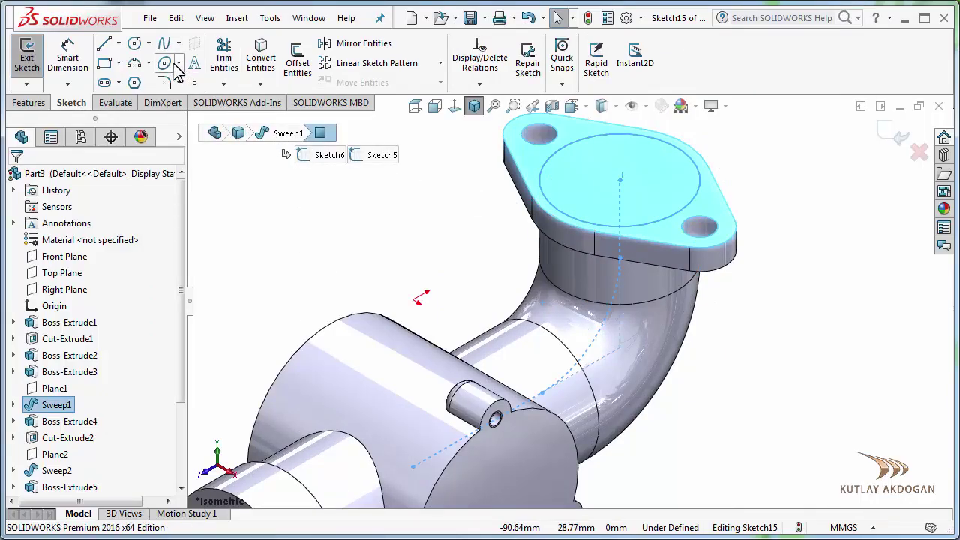
click(135, 45)
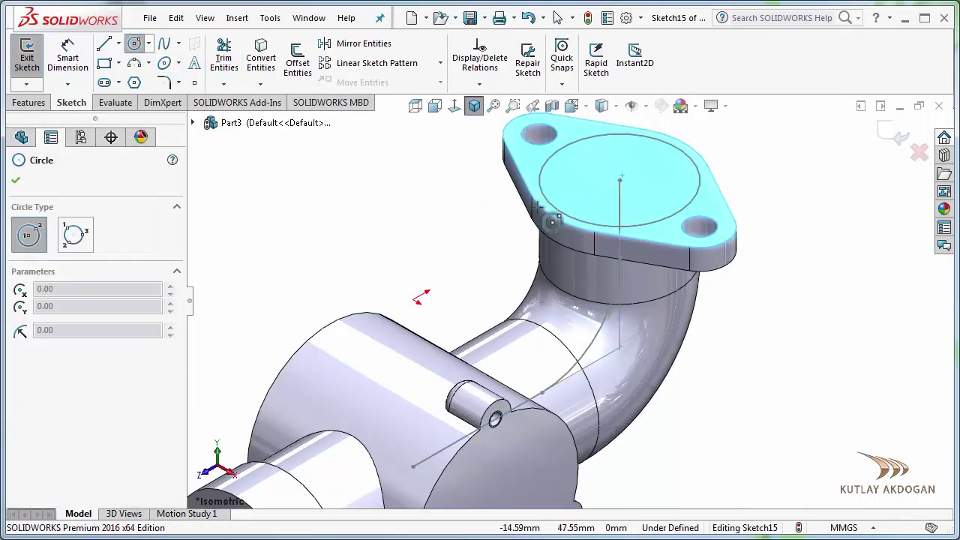
click(620, 181)
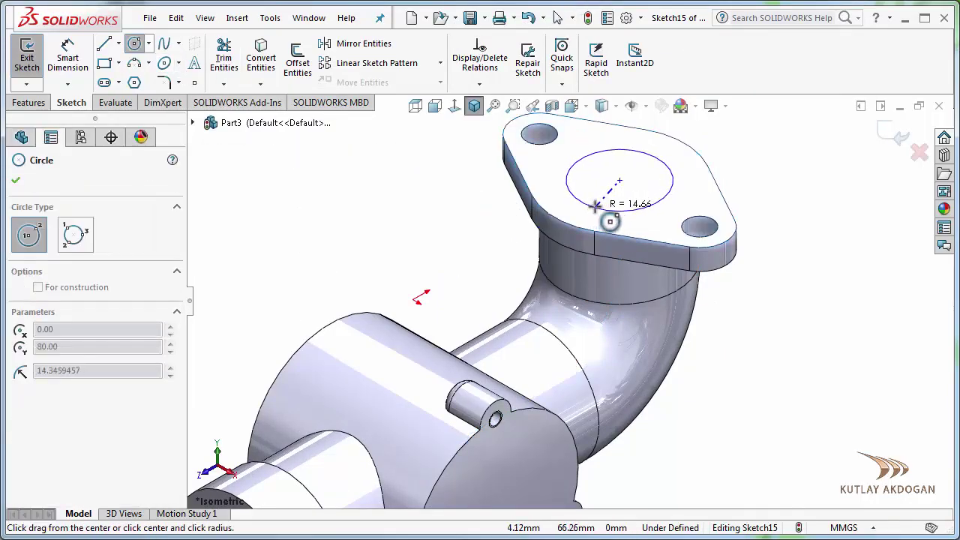
click(611, 211)
right_click(777, 159)
click(776, 156)
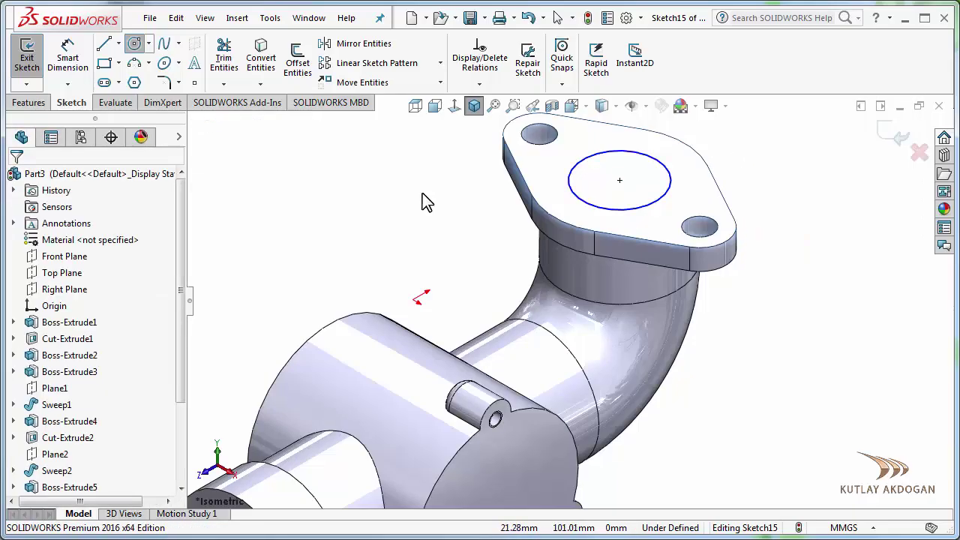
- Dimension the circle to Ø30 and close Sketch15
click(66, 62)
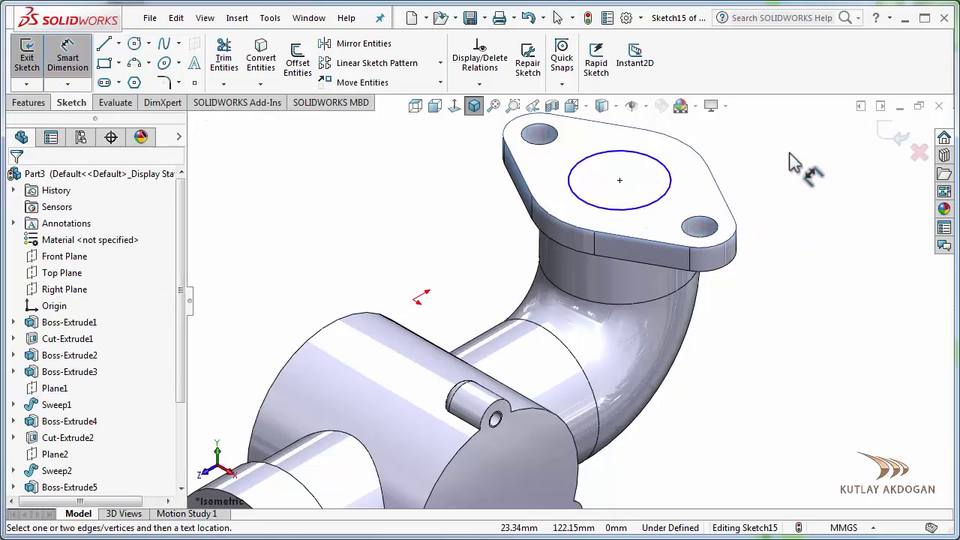
click(669, 197)
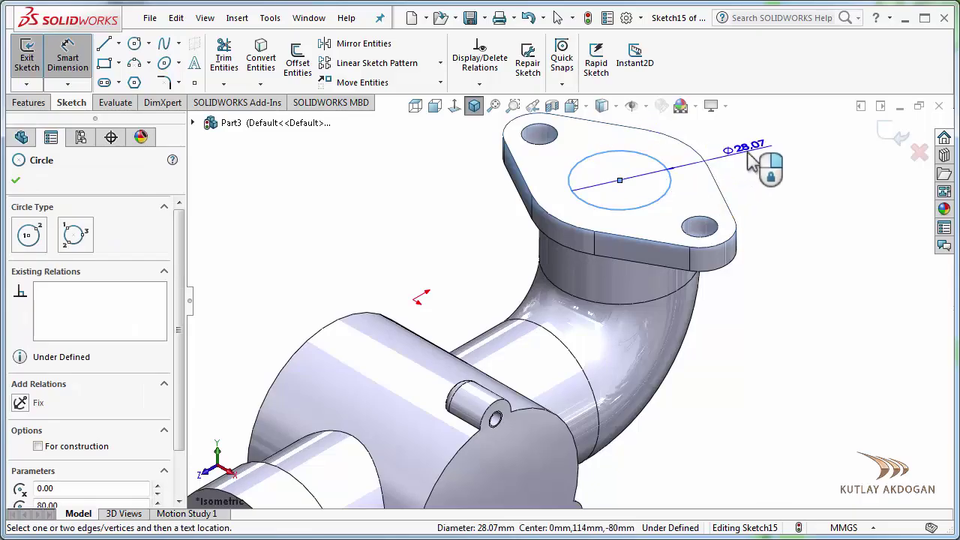
click(787, 167)
text(30)
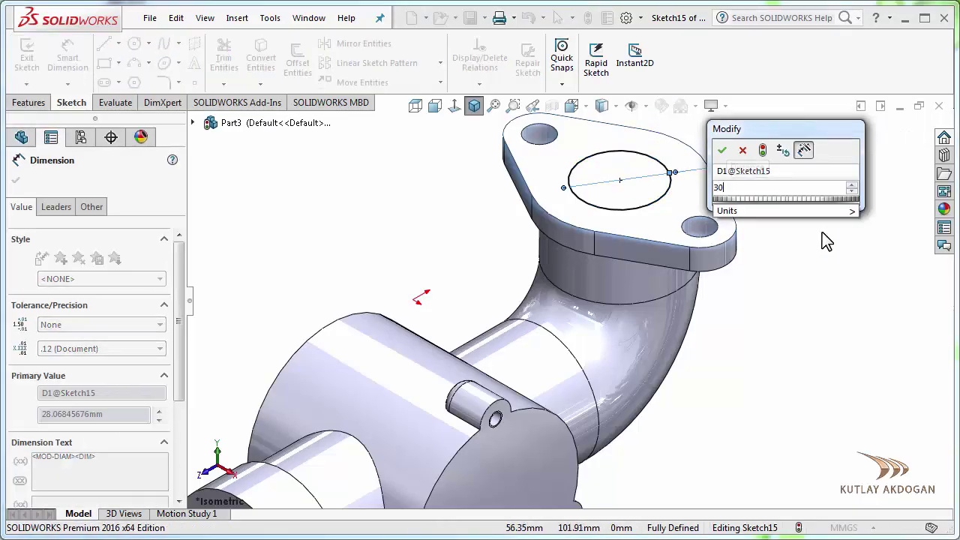
key(Return)
key(z)
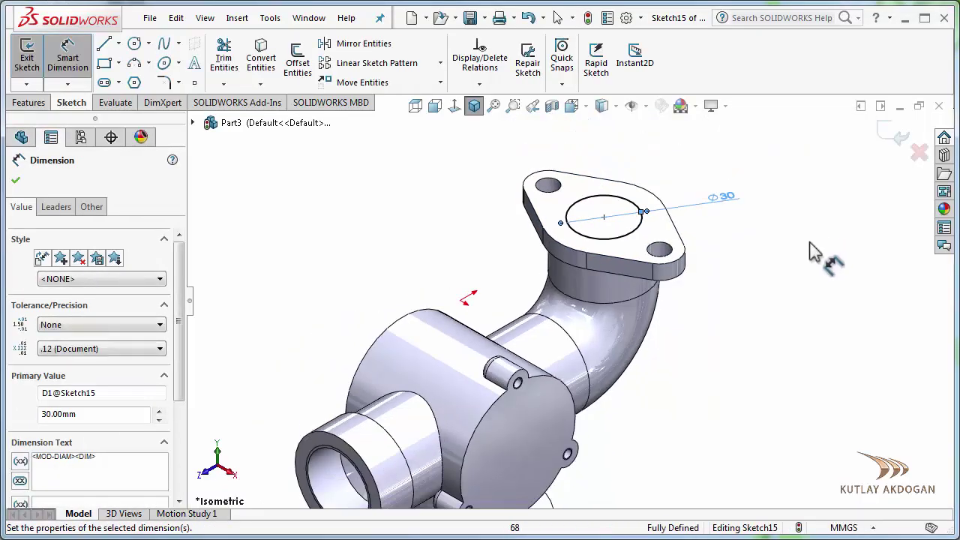
right_click(807, 249)
click(828, 293)
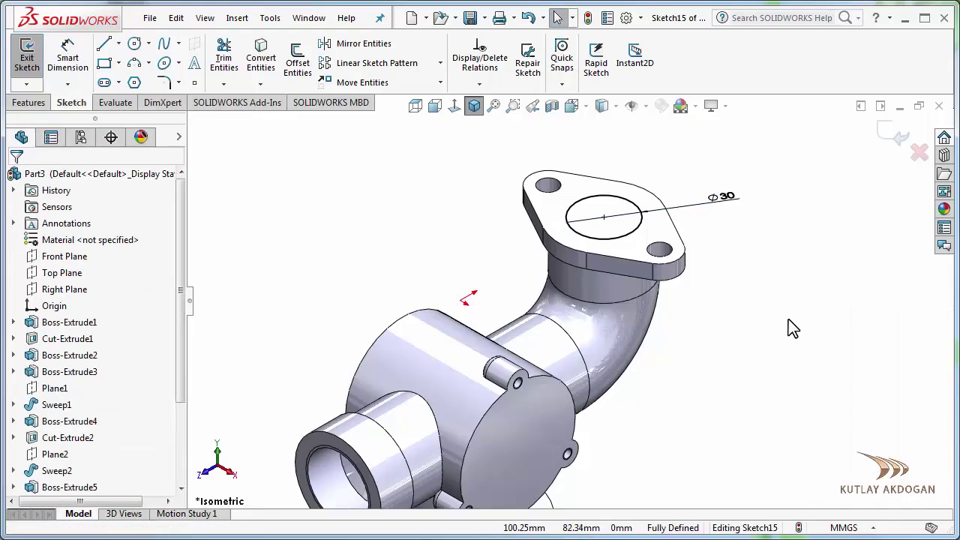
click(900, 136)
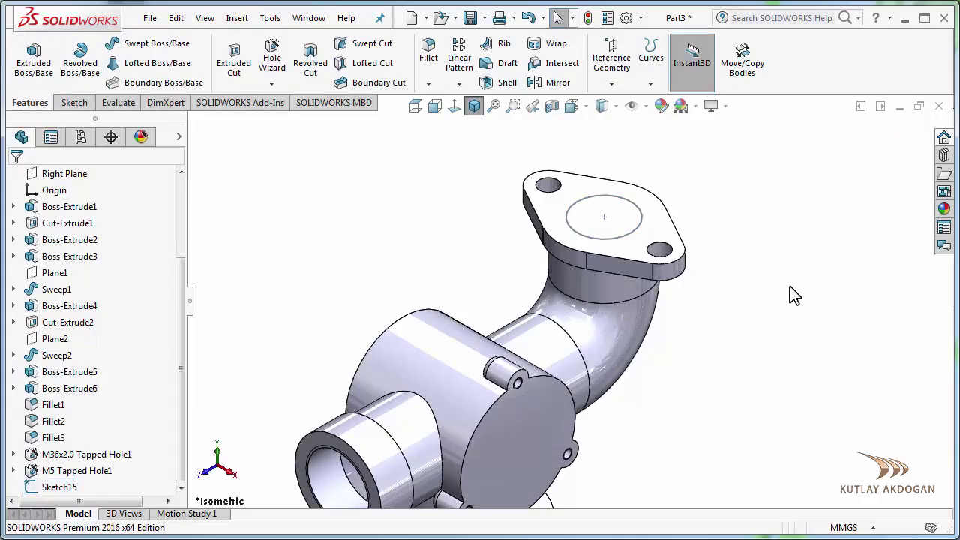
- Expand Sweep1 and show Sketch5, the elbow's bent sweep path, on the model
click(620, 335)
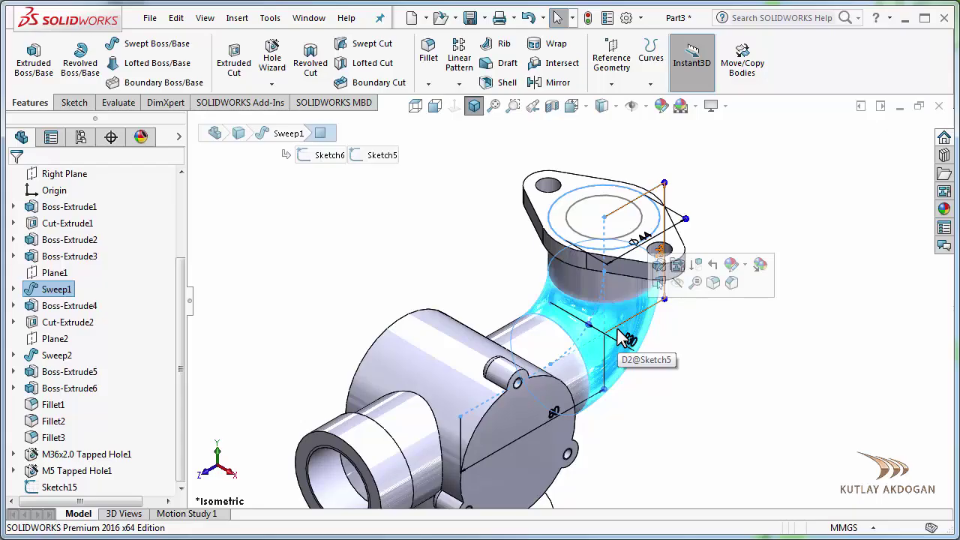
click(234, 291)
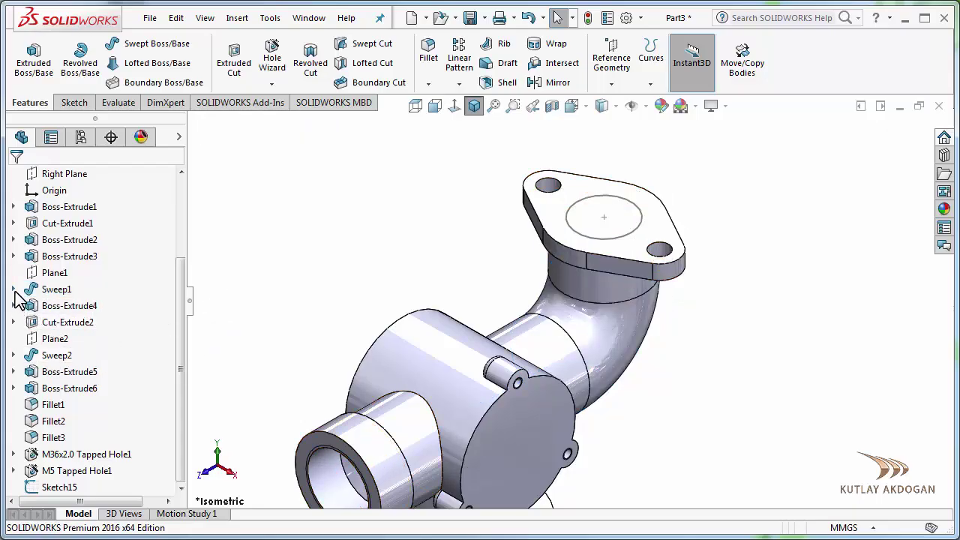
click(14, 290)
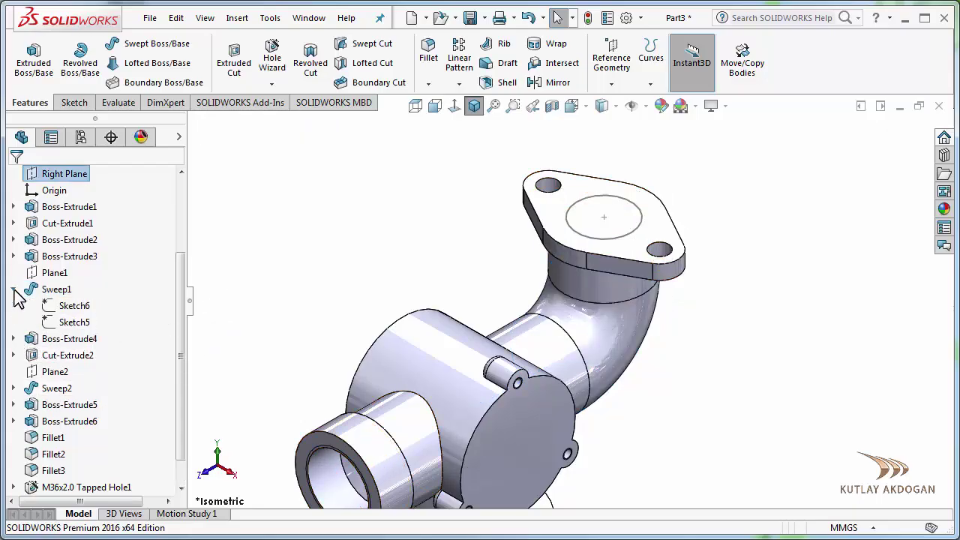
click(73, 323)
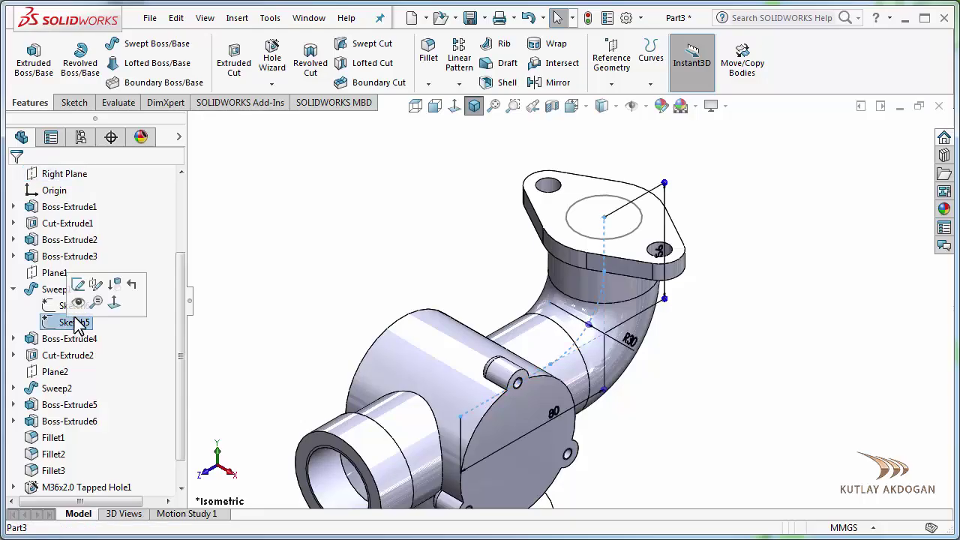
click(79, 303)
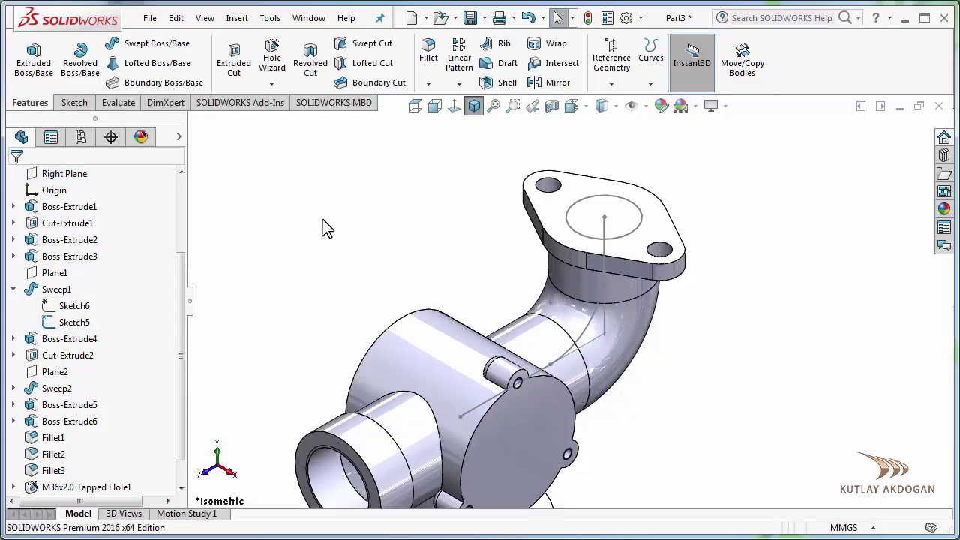
scroll(675, 351, down, 2)
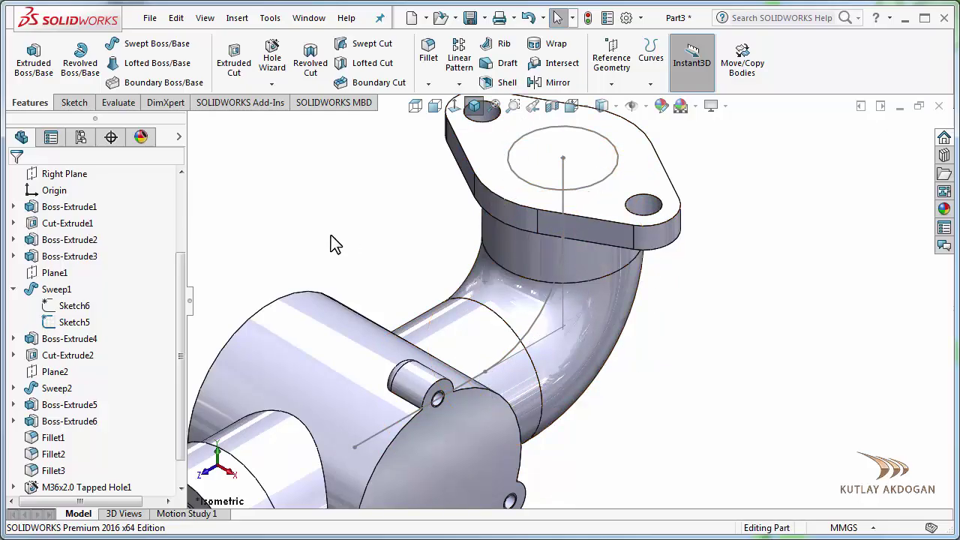
click(367, 45)
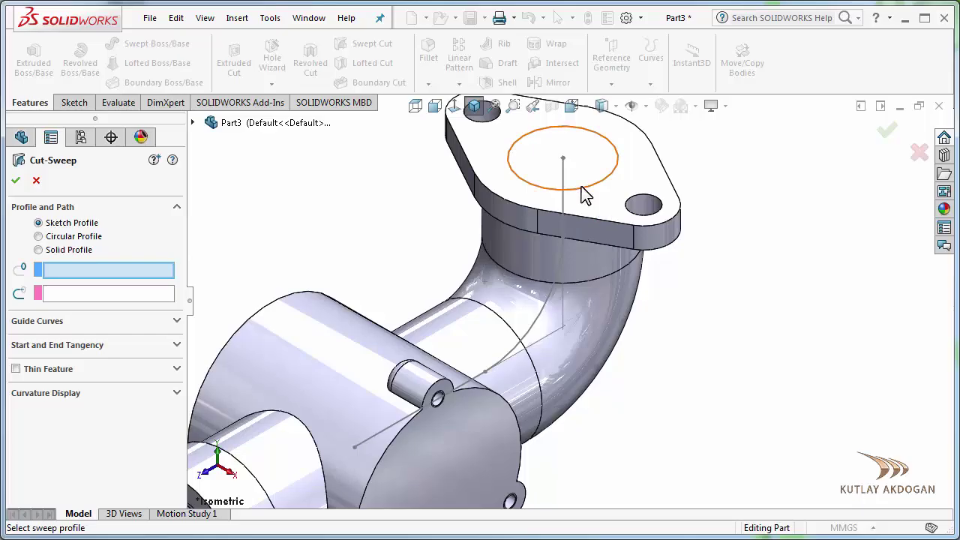
- Swept-cut the Ø30 Sketch15 circle along the Sketch5 path through the flange and elbow
click(551, 307)
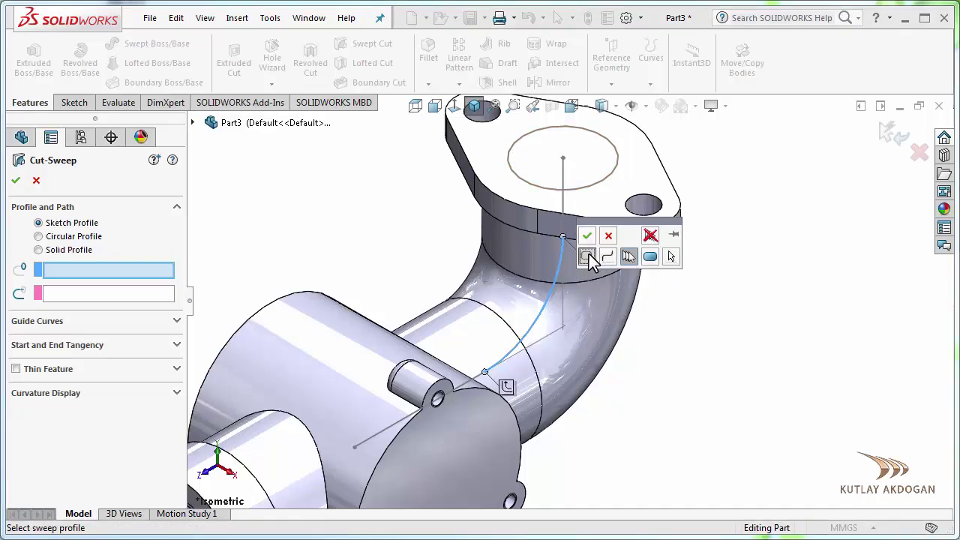
click(588, 258)
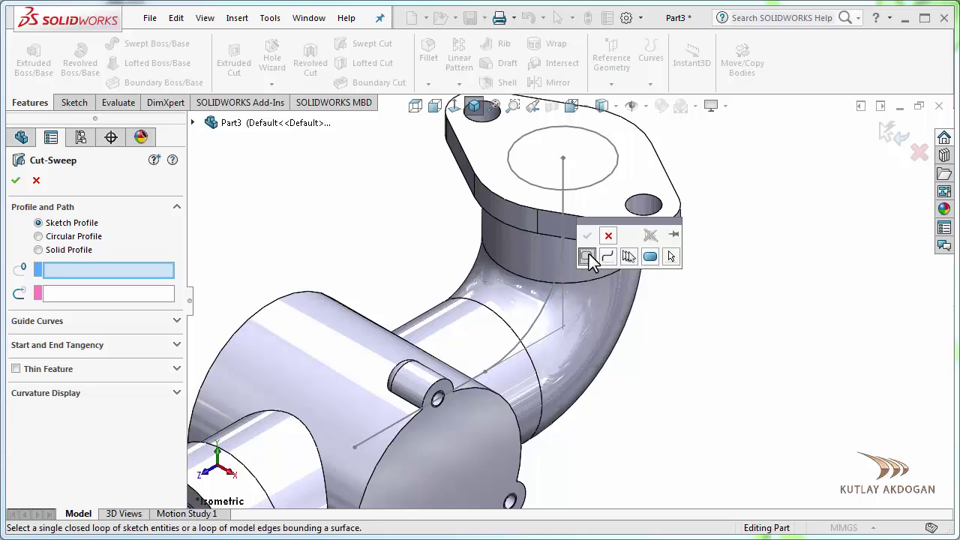
click(606, 188)
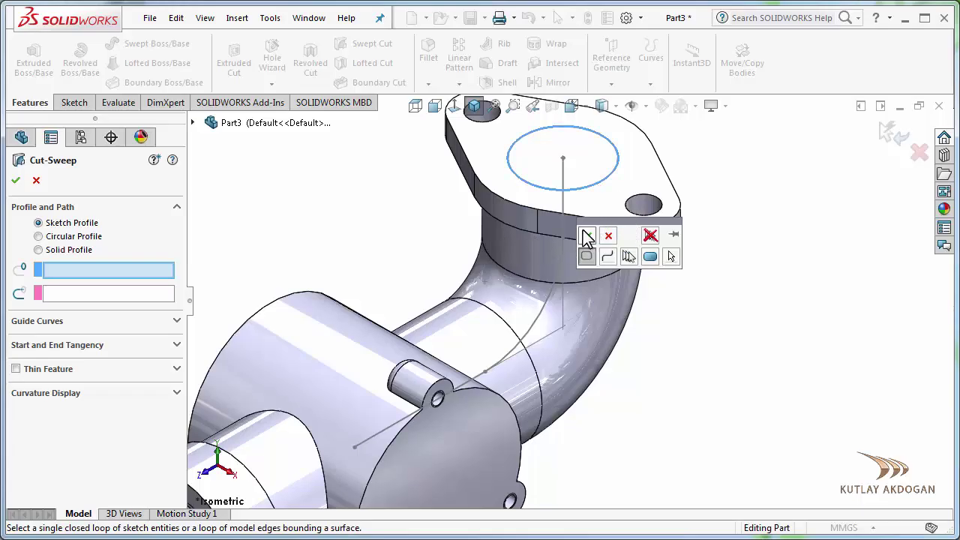
click(586, 236)
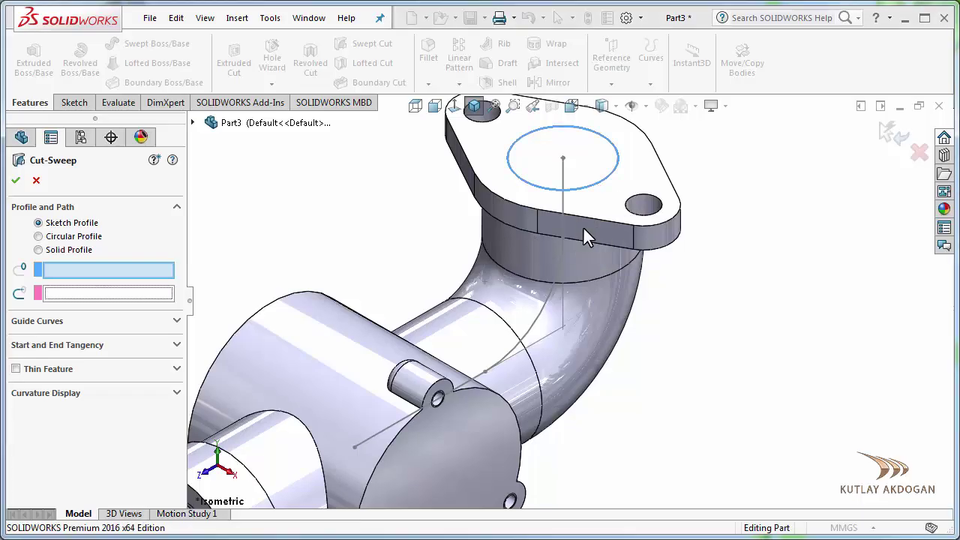
right_click(124, 279)
click(142, 283)
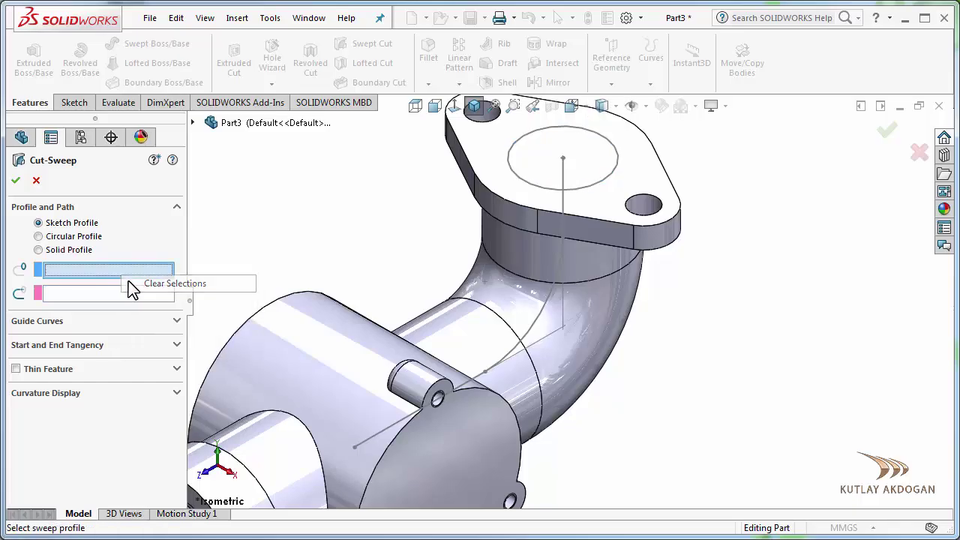
click(611, 190)
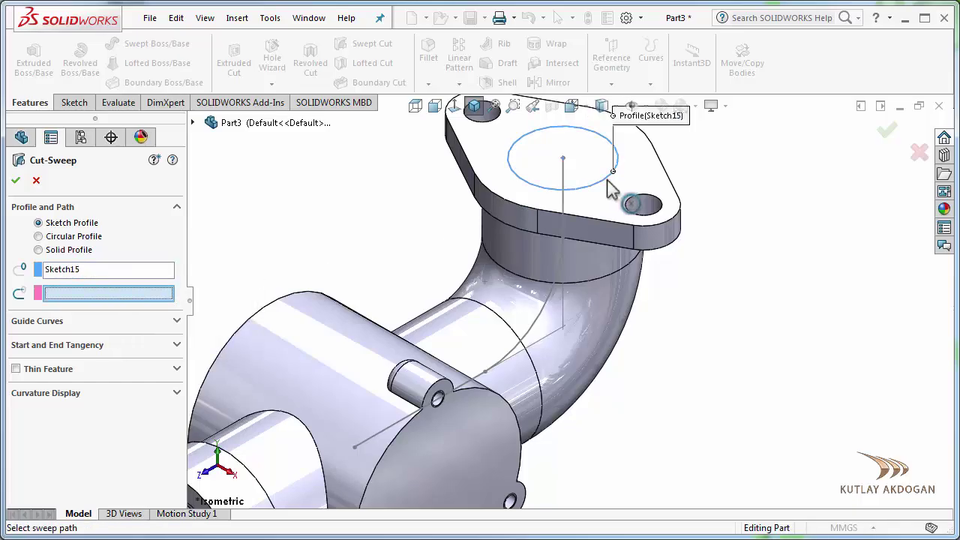
click(567, 212)
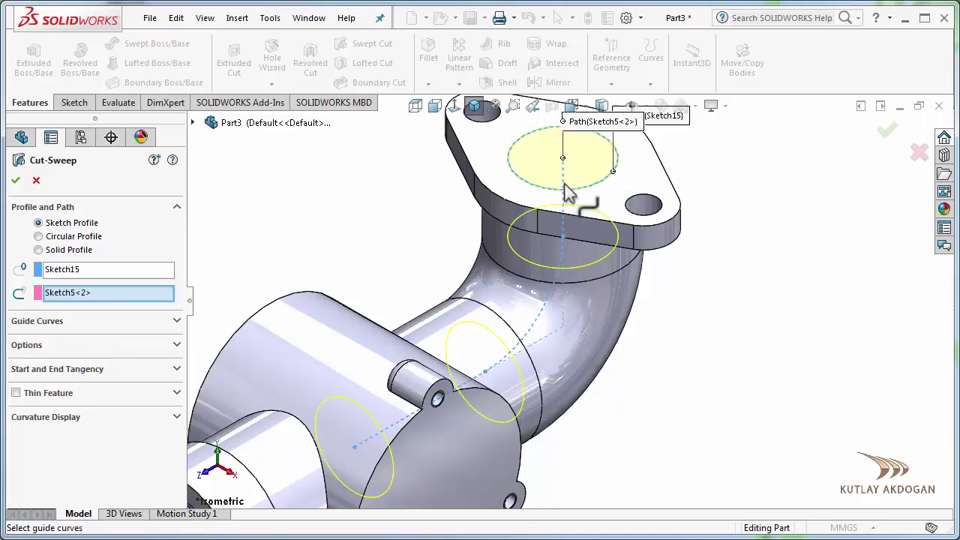
click(17, 181)
scroll(633, 322, up, 5)
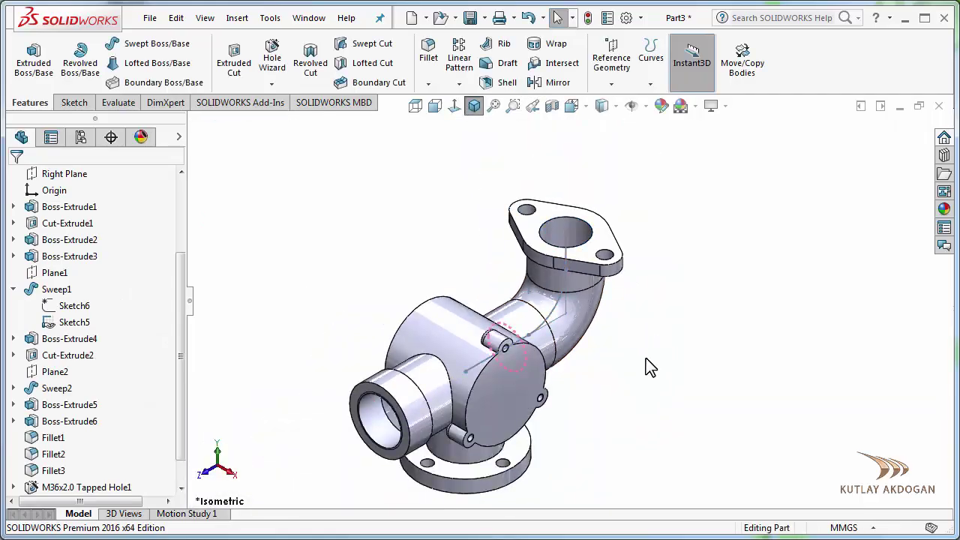
- Hide the sweep path sketch
scroll(566, 326, down, 5)
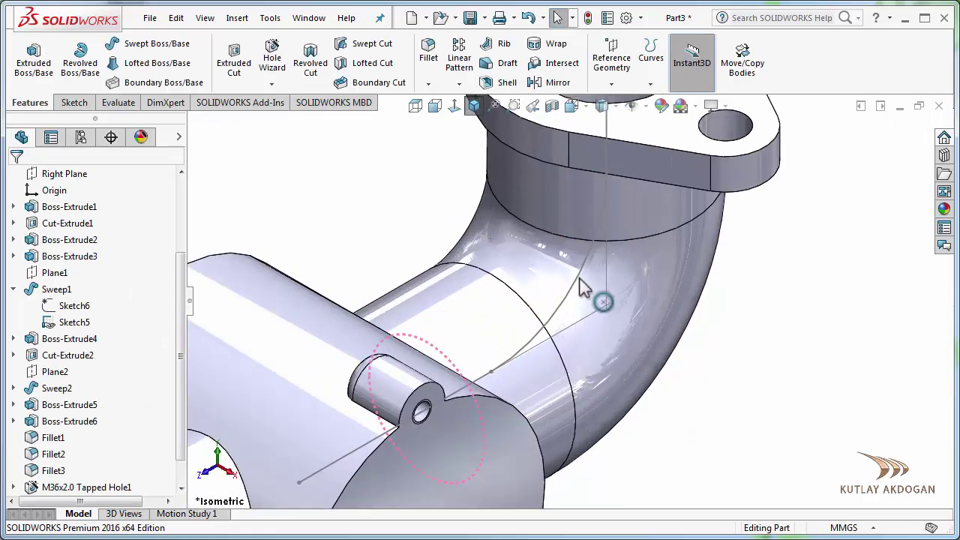
click(598, 218)
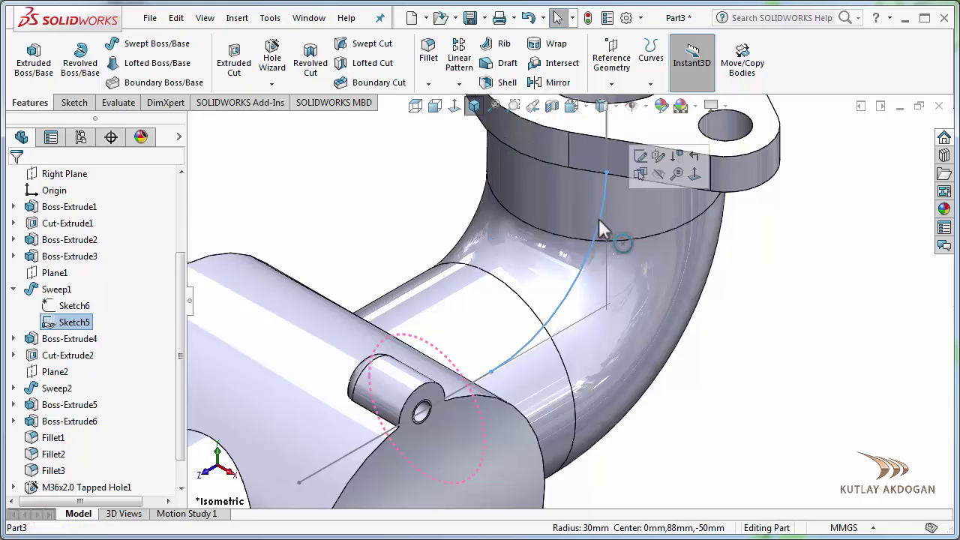
click(660, 179)
scroll(718, 366, up, 5)
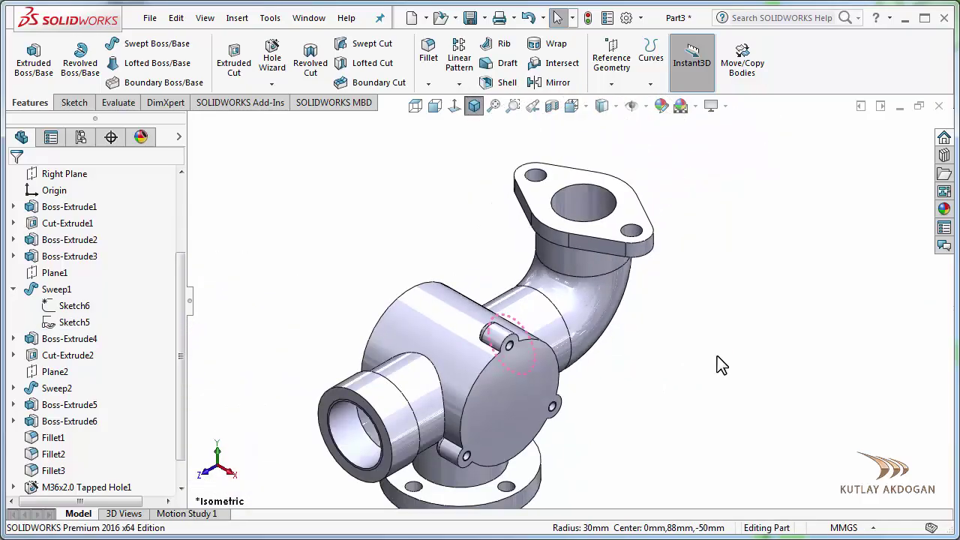
scroll(422, 440, down, 6)
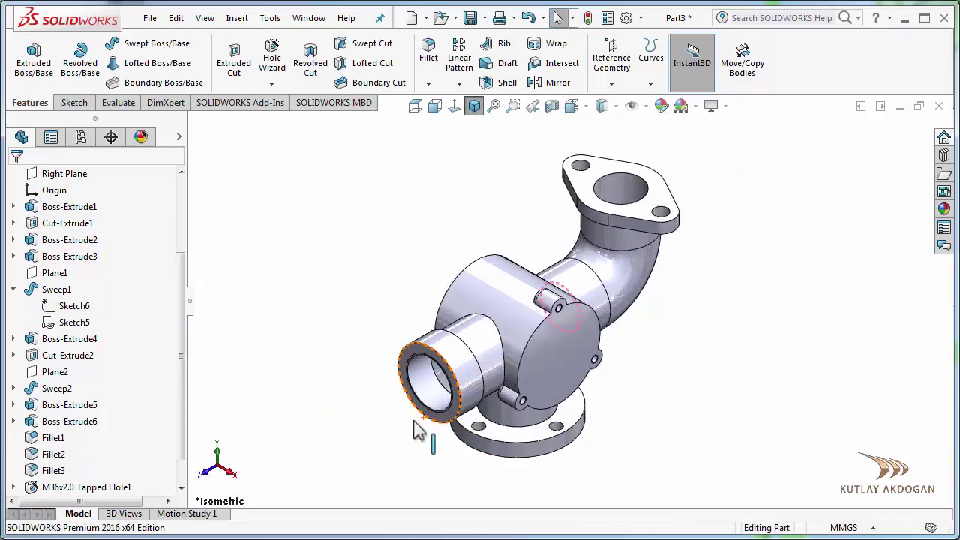
scroll(504, 341, up, 3)
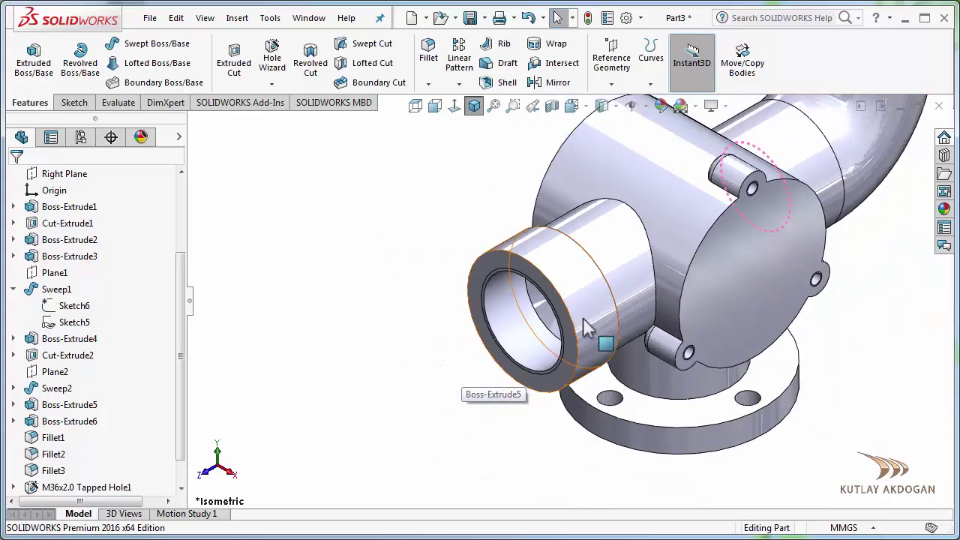
scroll(578, 353, down, 3)
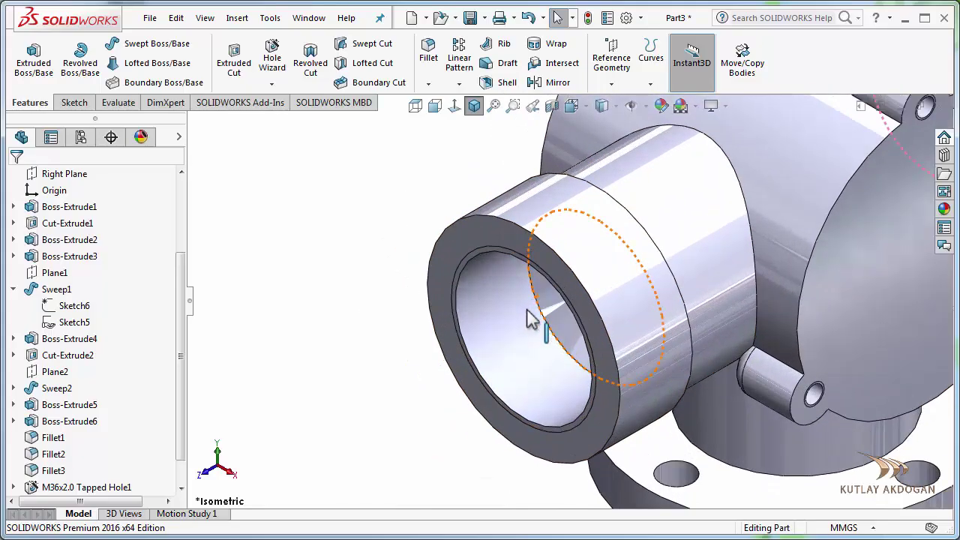
- Start a sketch on the side pipe's end face and draw a circle at its centre
click(466, 241)
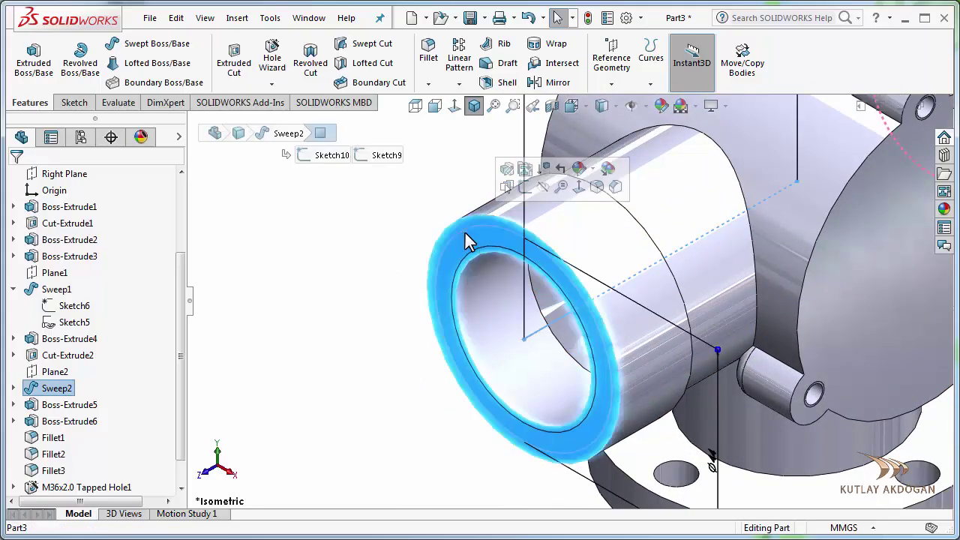
click(524, 188)
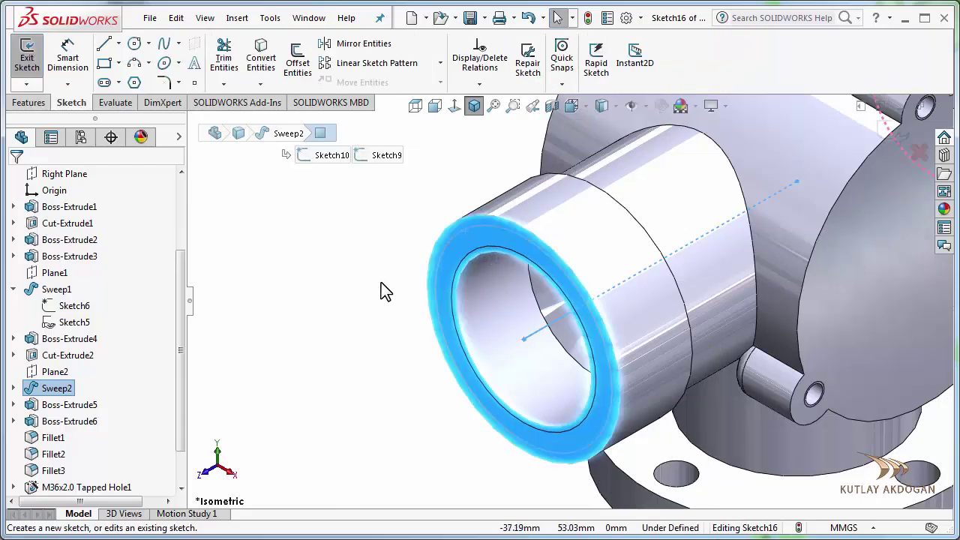
click(454, 106)
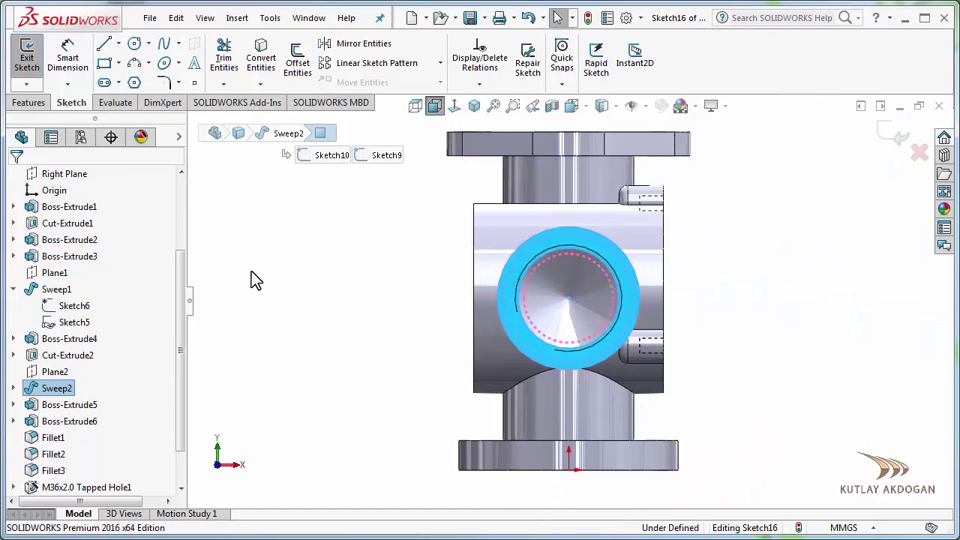
click(135, 43)
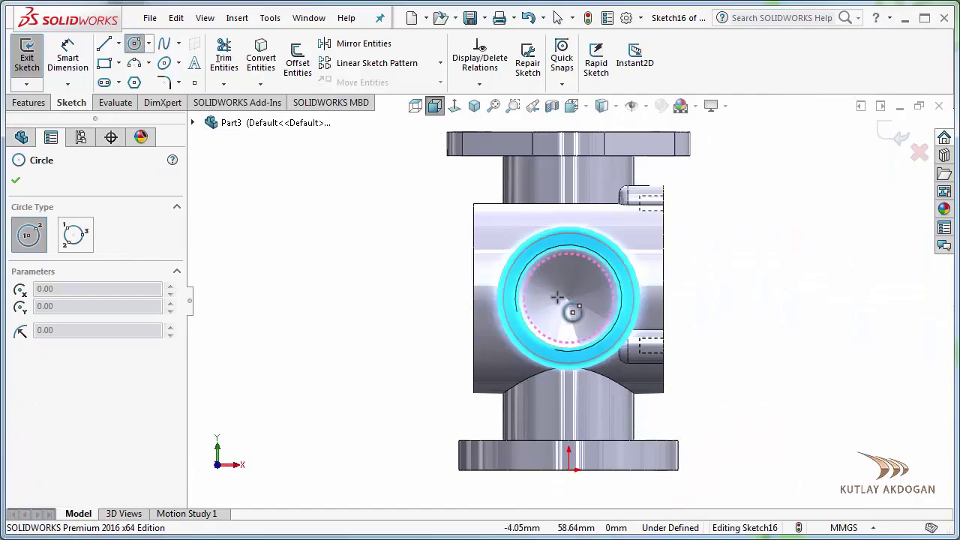
click(568, 299)
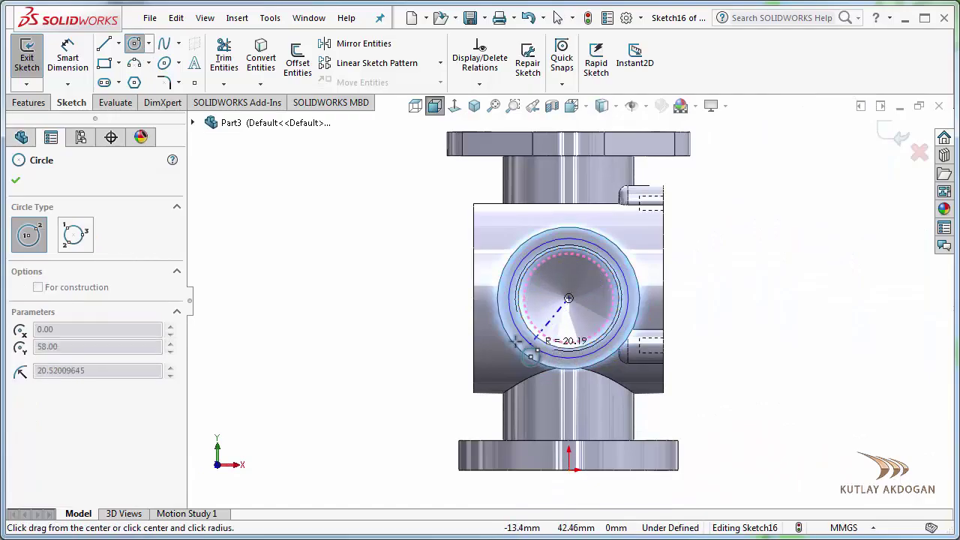
click(424, 331)
- Dimension the circle to a 30 mm diameter, fully defining Sketch16, and view in Isometric
right_click(303, 284)
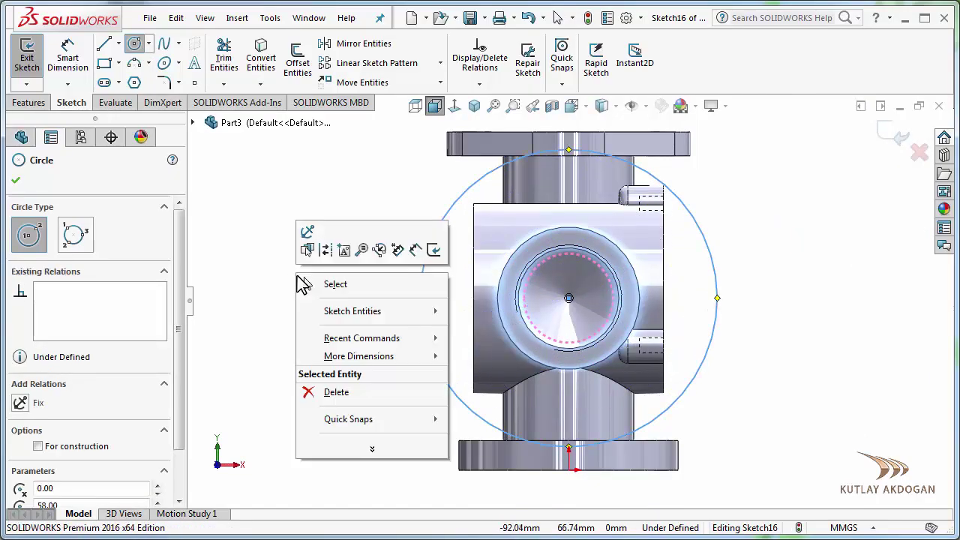
click(80, 66)
click(725, 330)
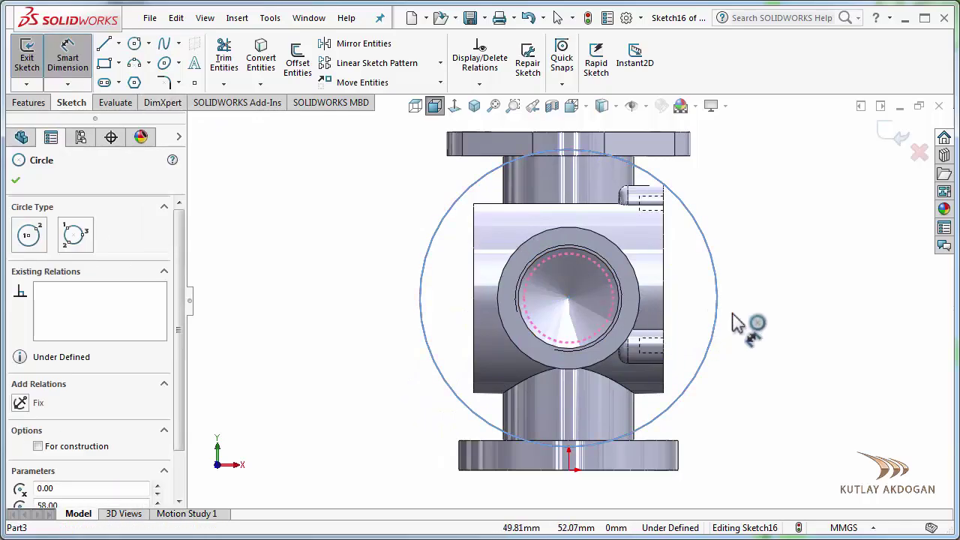
click(772, 321)
text(30)
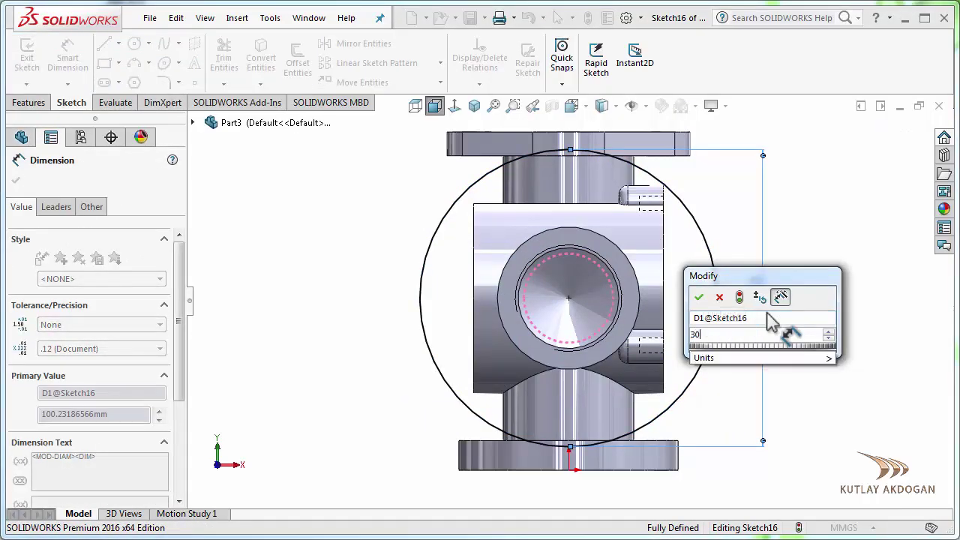
key(Return)
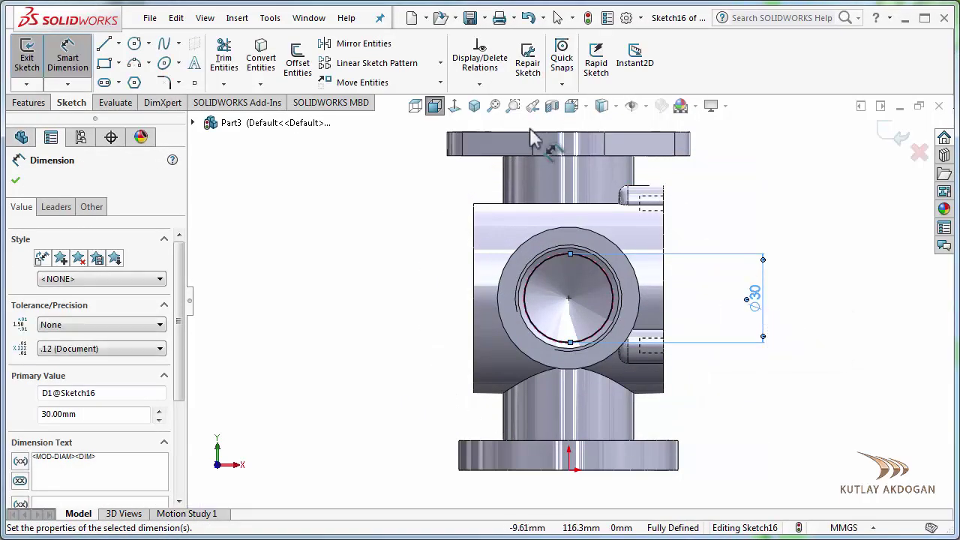
click(474, 106)
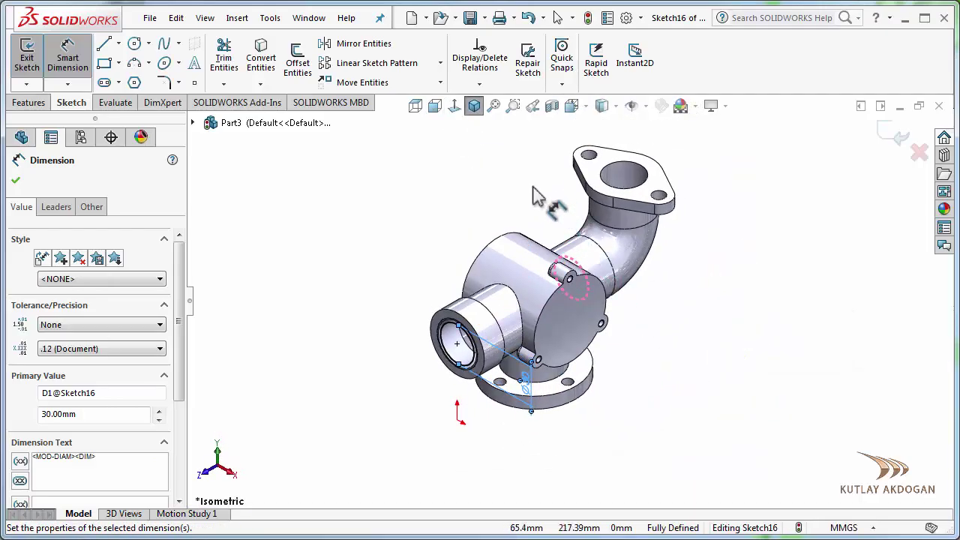
middle_drag(418, 318, 377, 272)
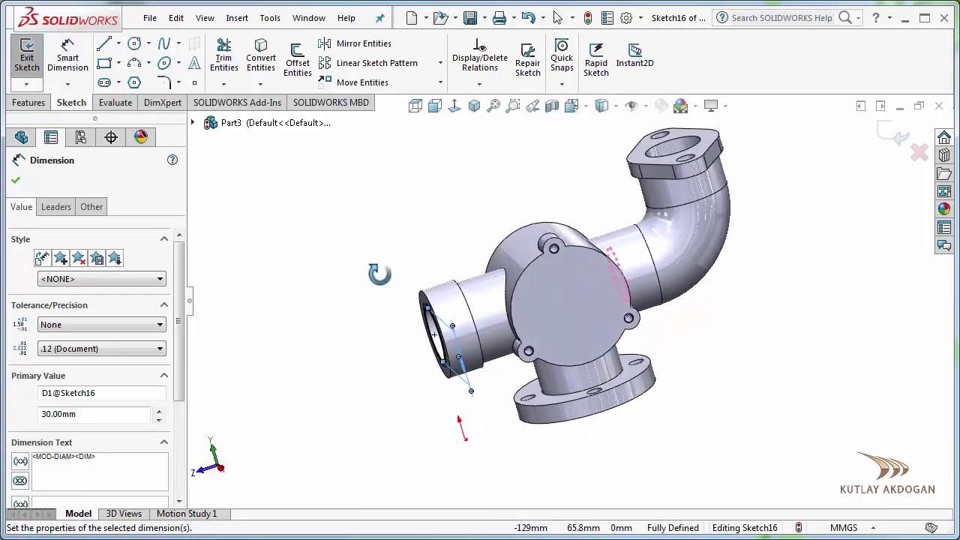
click(30, 104)
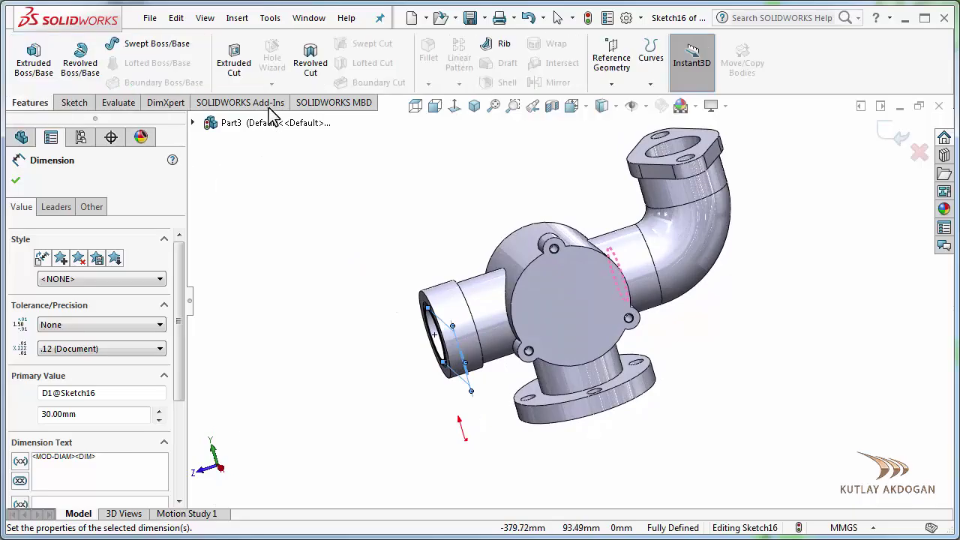
- Extrude-cut Sketch16's Ø30 circle 70 mm Blind into the side collar
click(234, 63)
scroll(600, 279, down, 3)
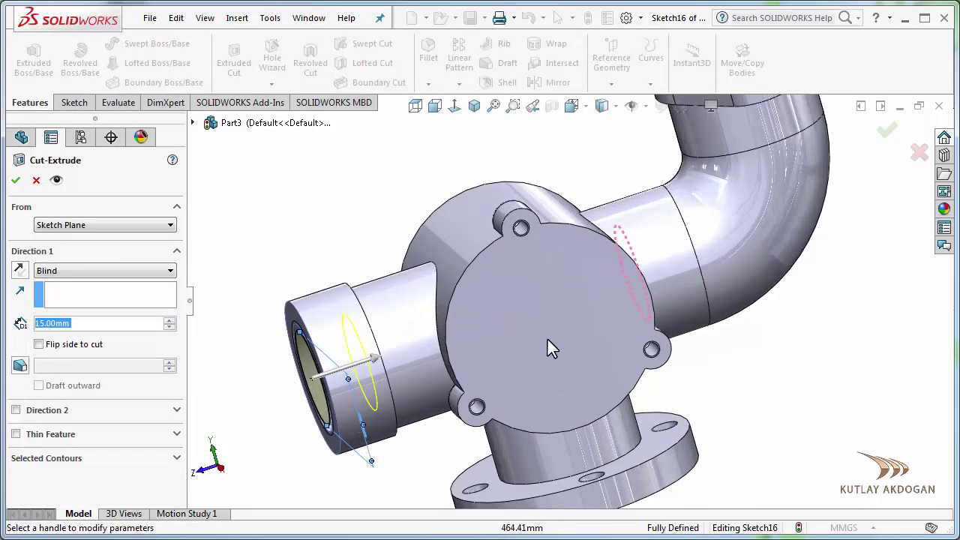
click(376, 362)
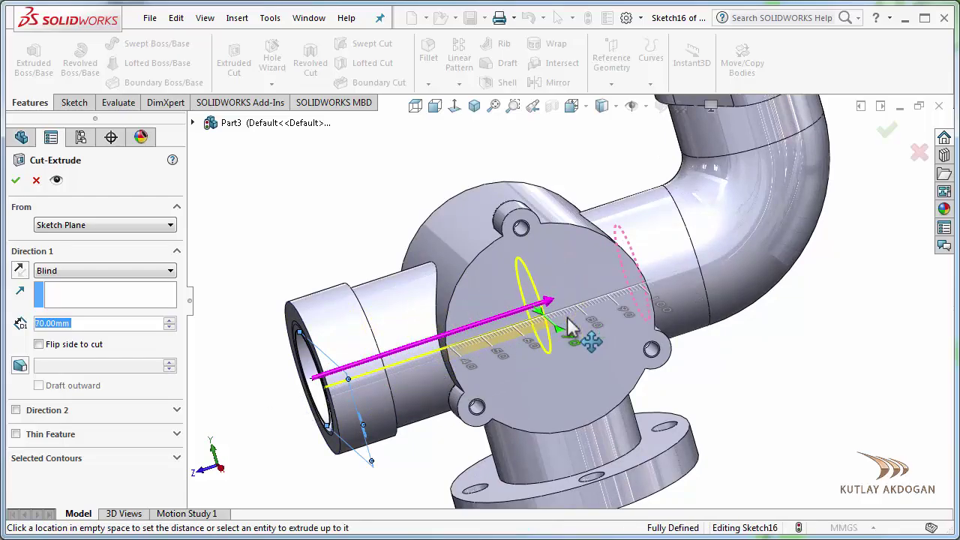
click(568, 326)
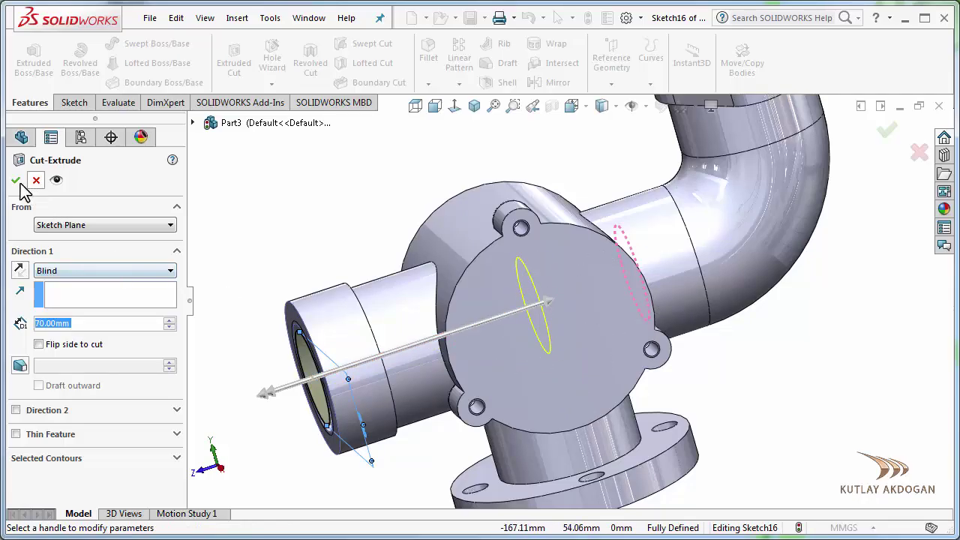
middle_drag(264, 242, 321, 255)
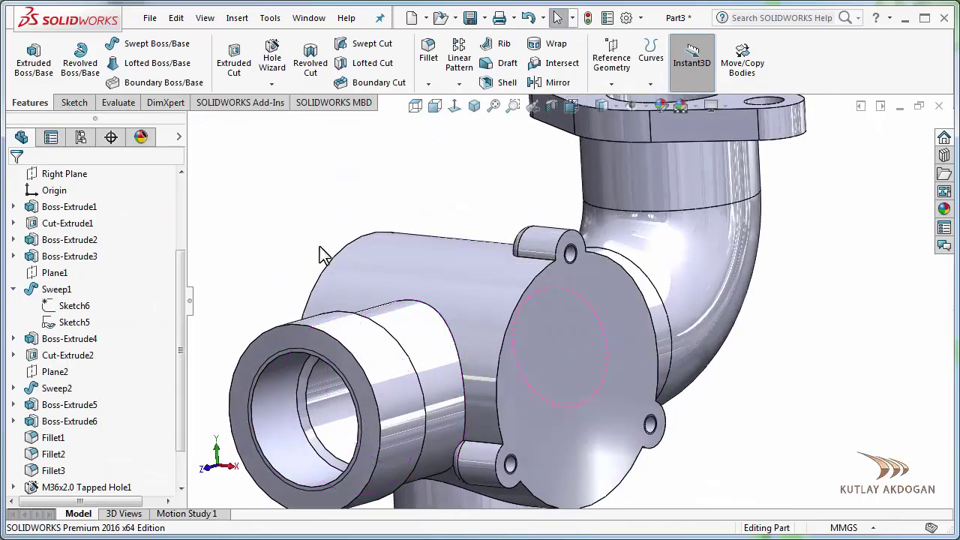
- Start a sketch on the bottom flange face and draw a circle at the origin
key(f)
middle_drag(685, 395, 602, 476)
scroll(557, 303, down, 5)
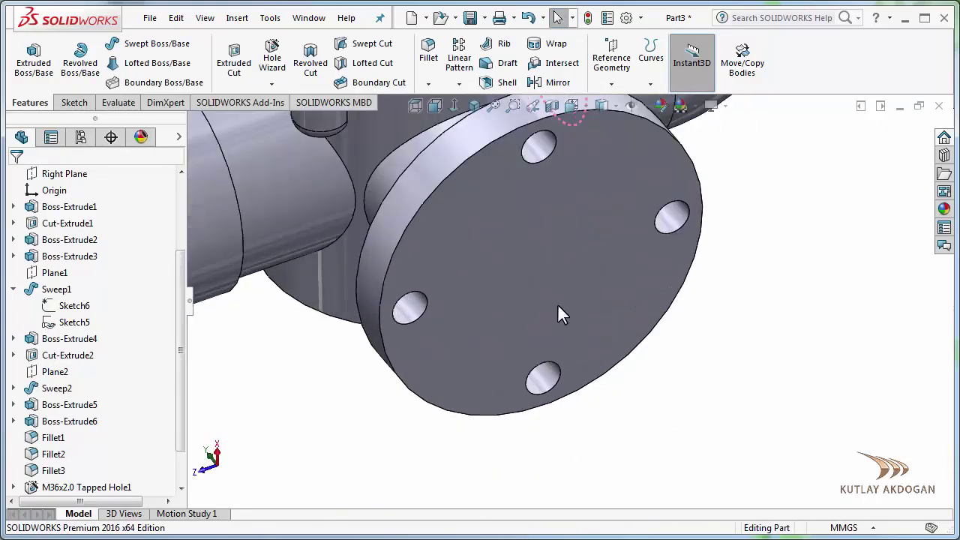
click(548, 267)
click(606, 215)
click(455, 105)
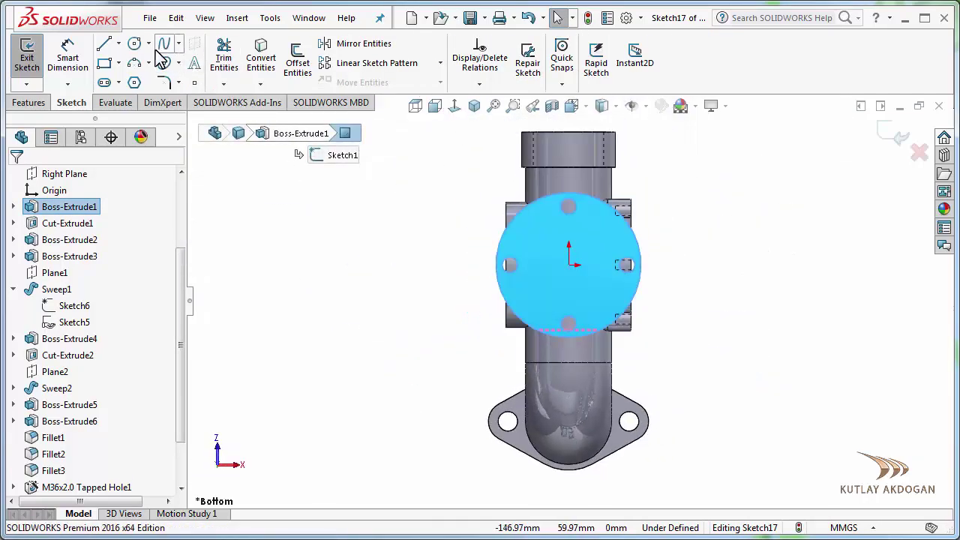
click(135, 44)
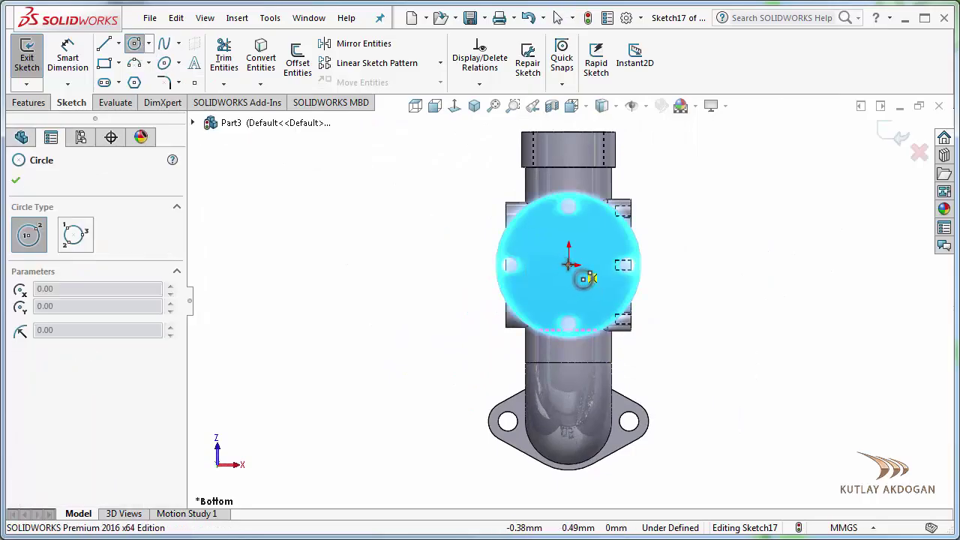
click(554, 295)
- Dimension the flange circle to a 30 mm diameter and return to Isometric view
right_click(390, 242)
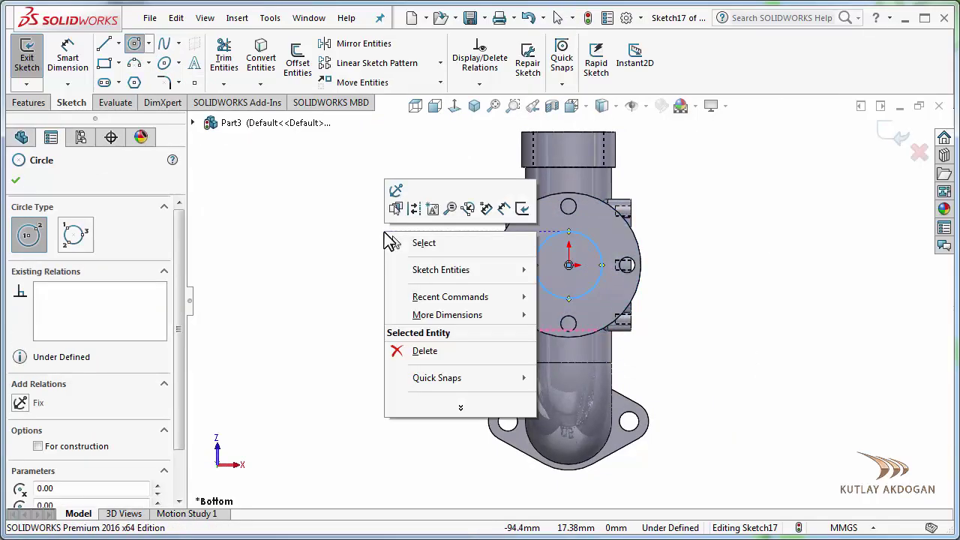
click(68, 60)
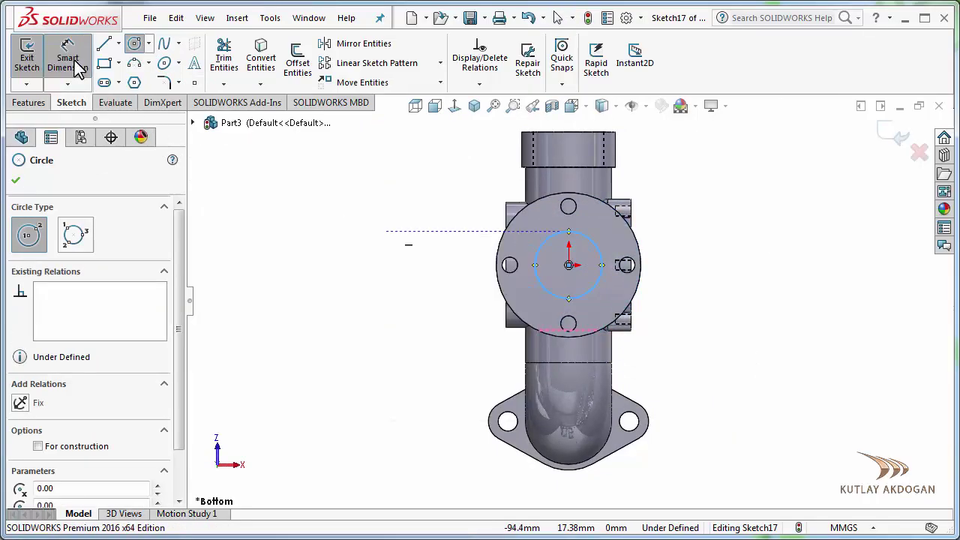
click(600, 279)
click(718, 291)
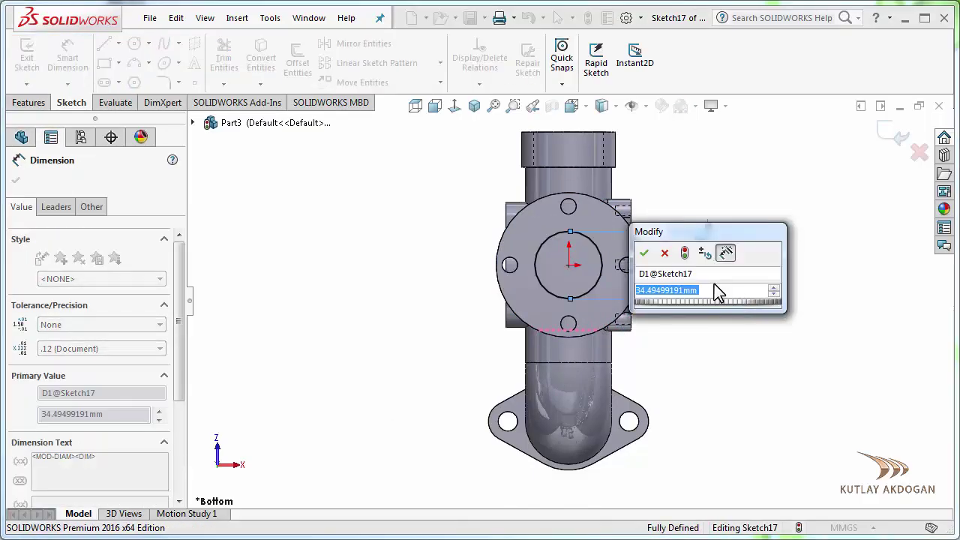
text(30)
key(Return)
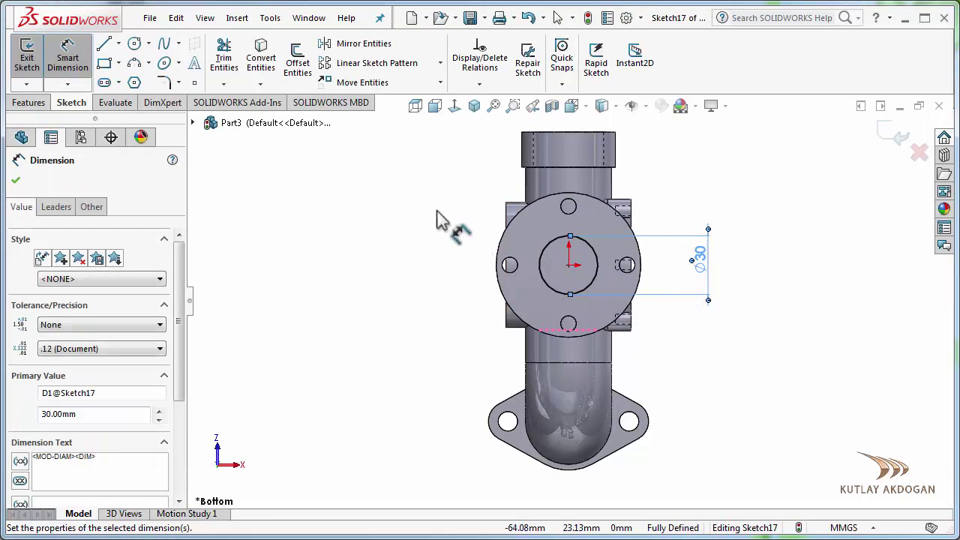
click(474, 107)
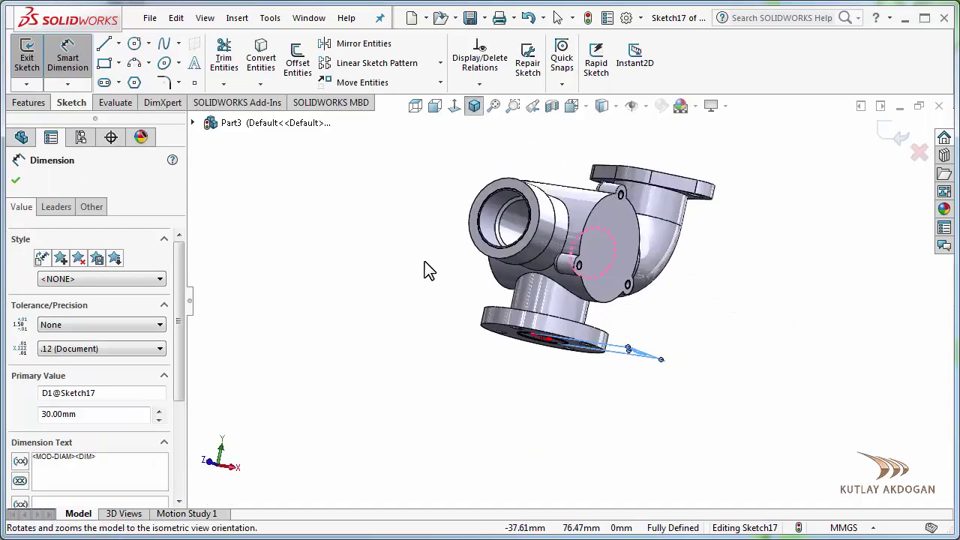
scroll(525, 337, down, 3)
click(29, 104)
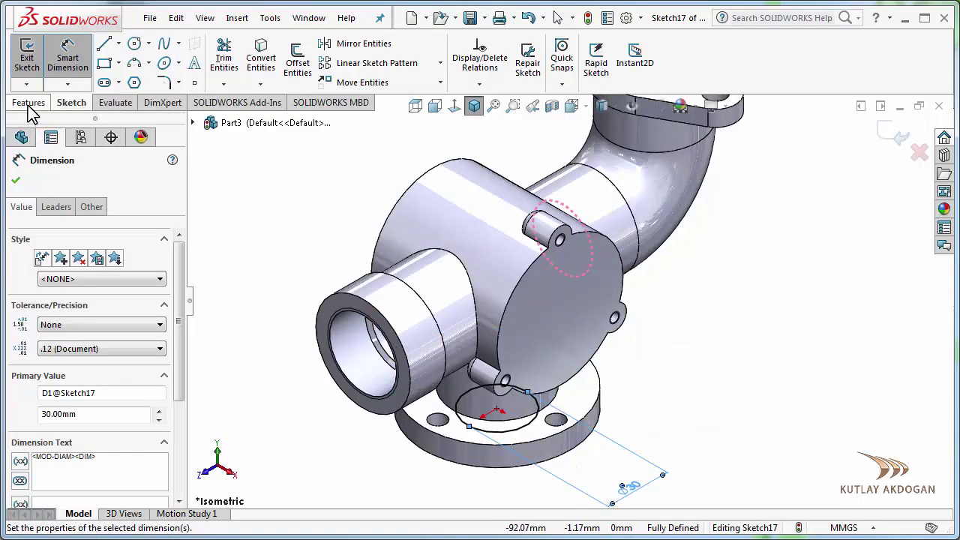
- Extrude-cut the Ø30 circle 59 mm Blind up into the housing
click(234, 60)
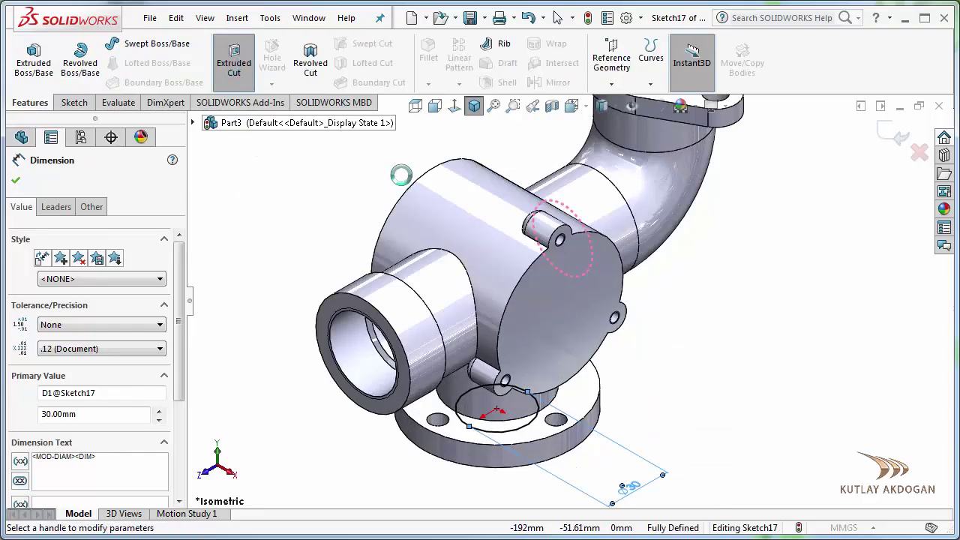
middle_drag(702, 444, 503, 258)
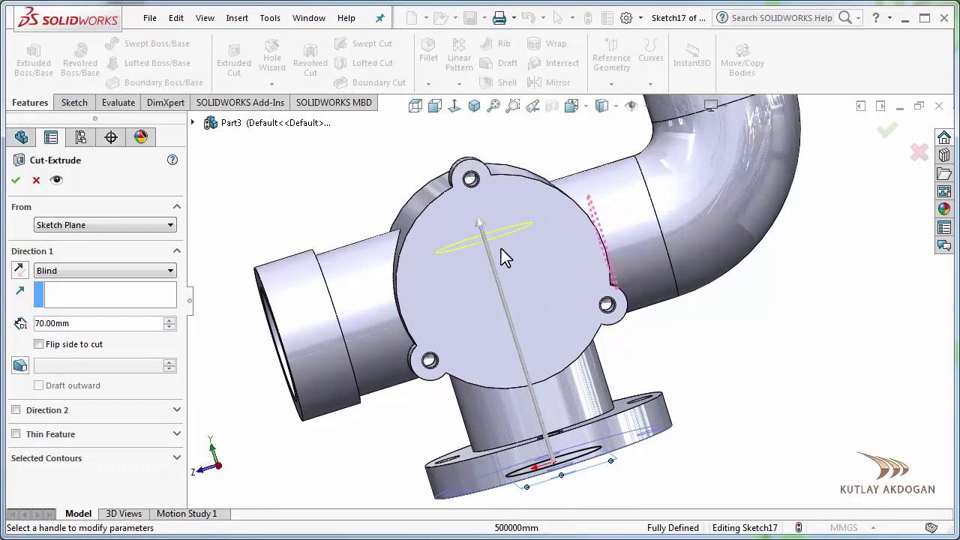
drag(488, 230, 517, 278)
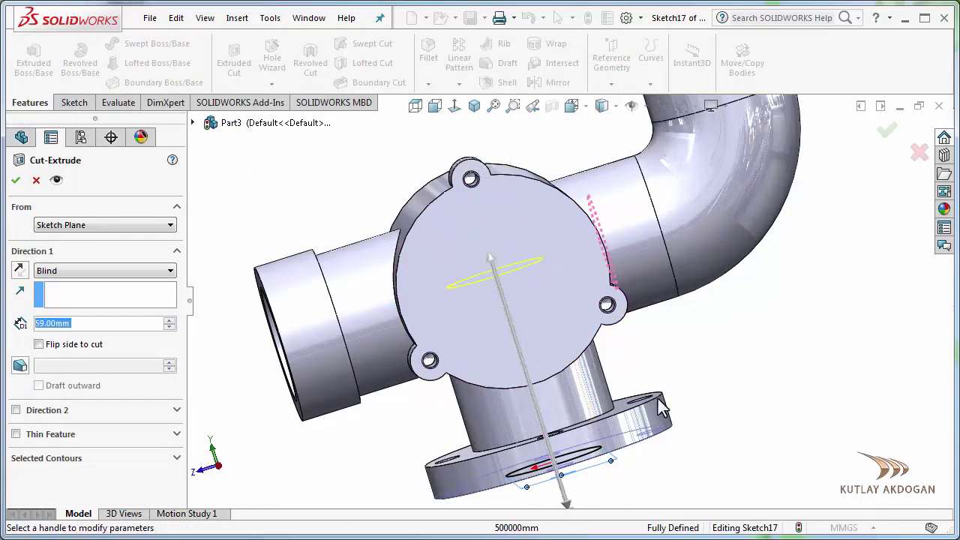
click(16, 181)
middle_drag(788, 474, 787, 504)
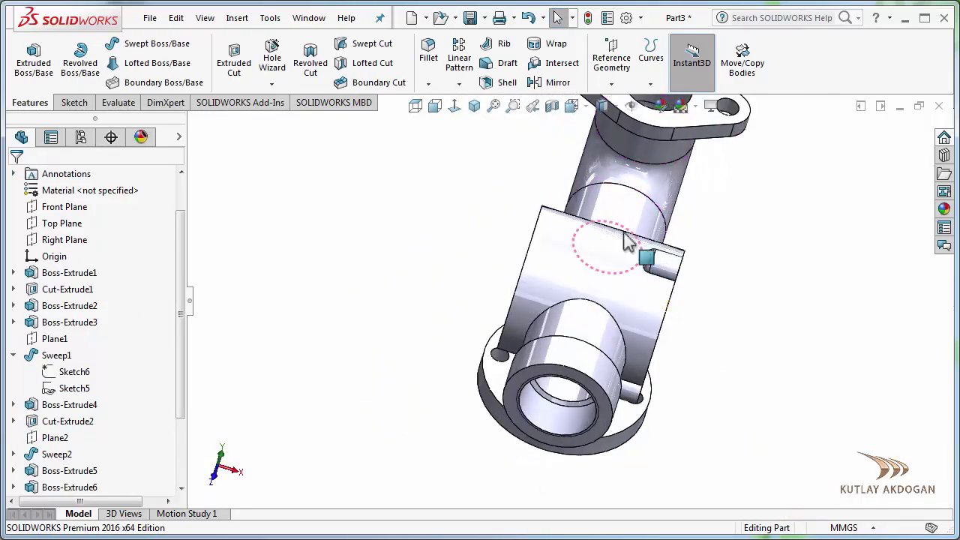
click(474, 106)
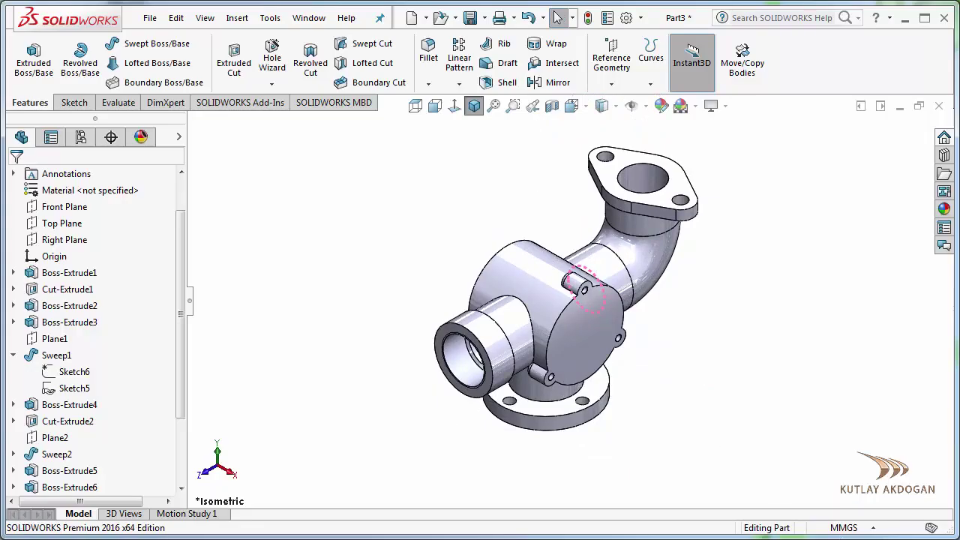
click(681, 536)
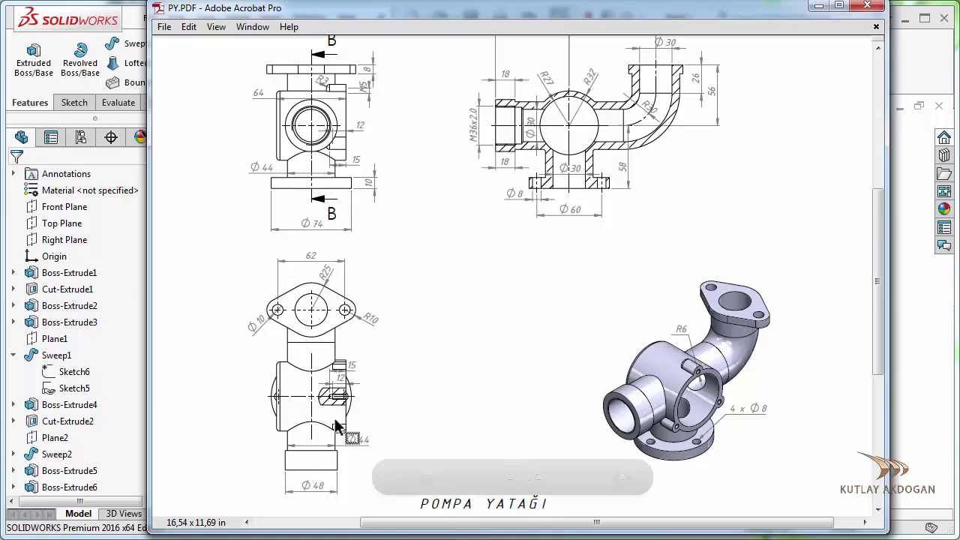
click(816, 6)
- Start a sketch on the round cover face and draw a circle on it
scroll(584, 341, down, 3)
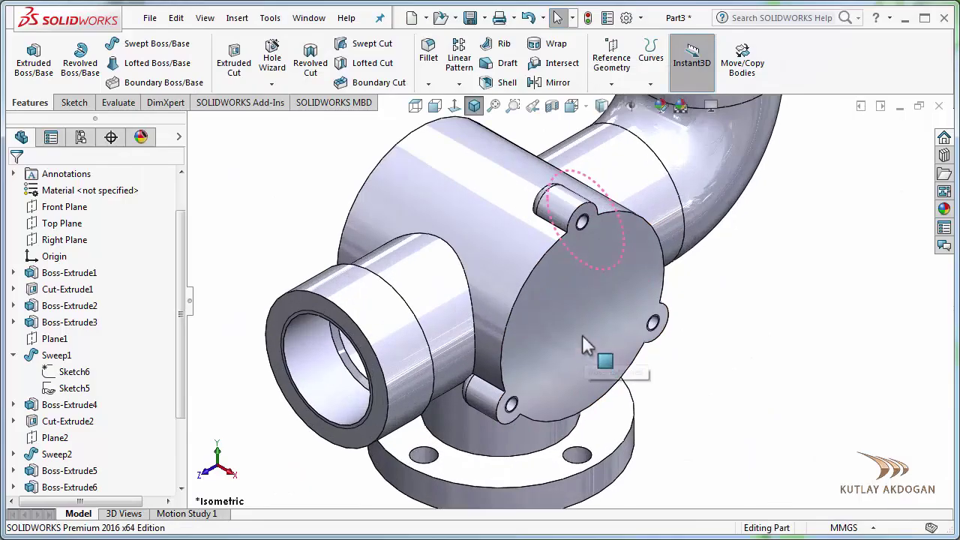
click(580, 304)
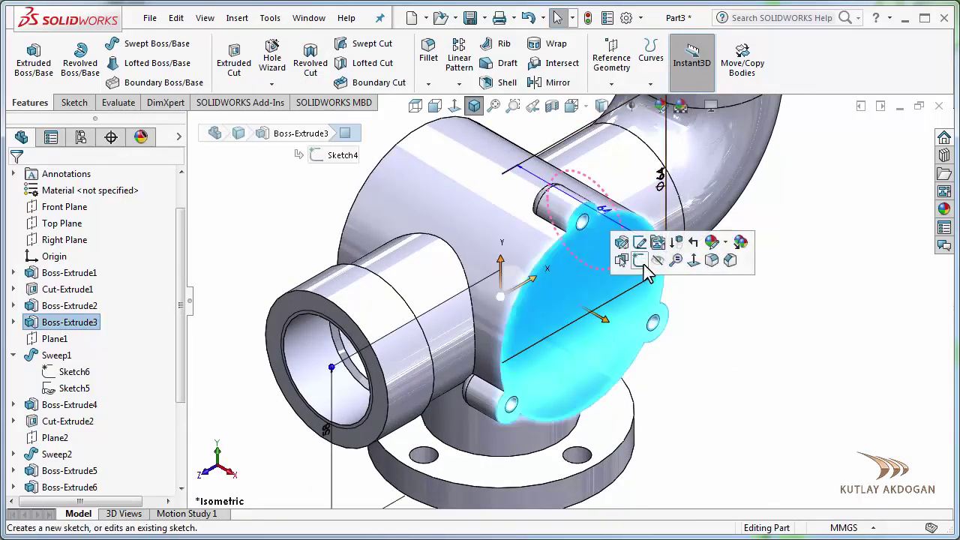
click(640, 242)
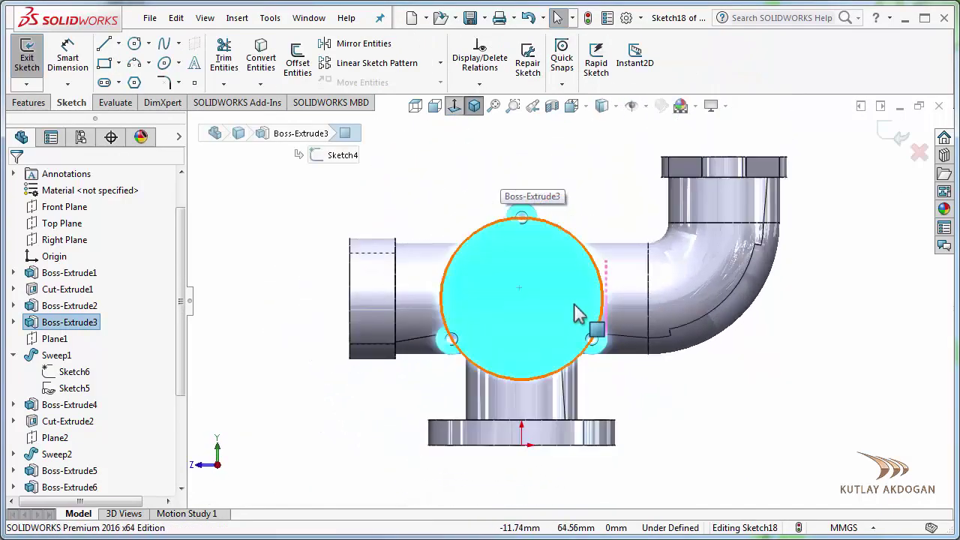
click(134, 43)
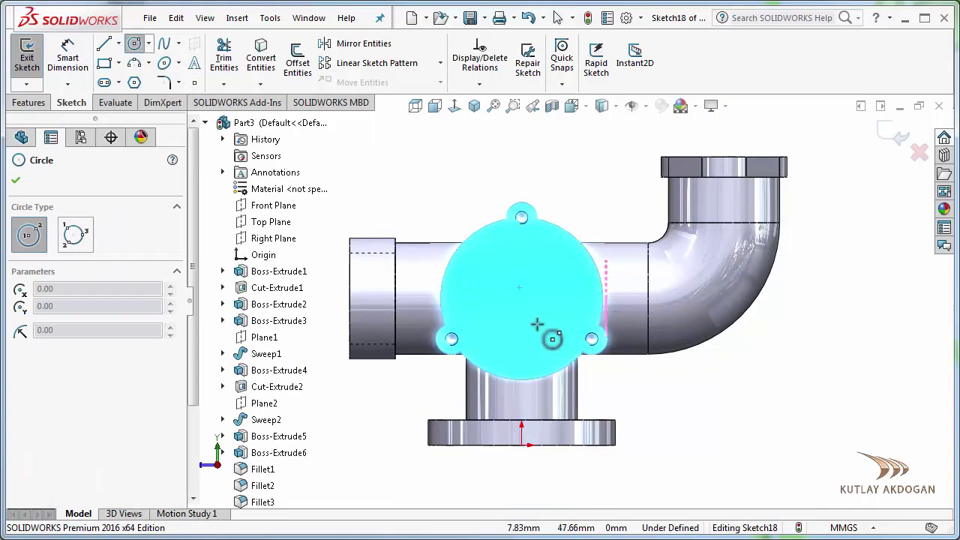
click(521, 298)
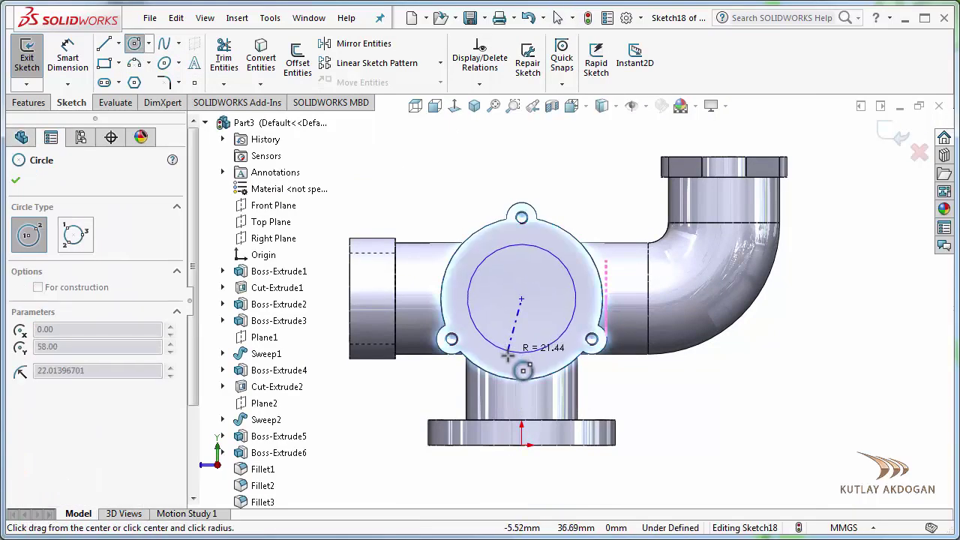
click(521, 356)
- Dimension the cover circle to a 54 mm diameter and switch to the Top view
right_click(572, 163)
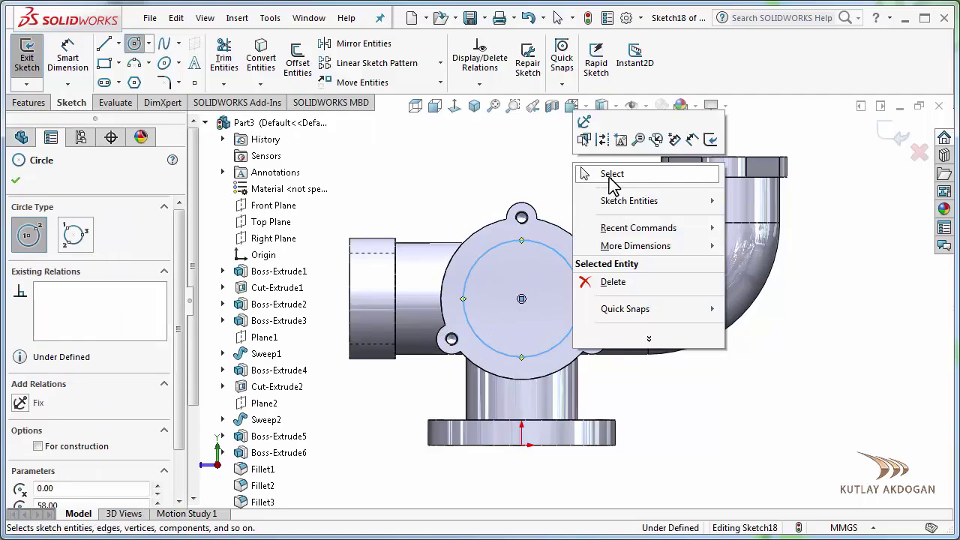
click(582, 173)
click(68, 57)
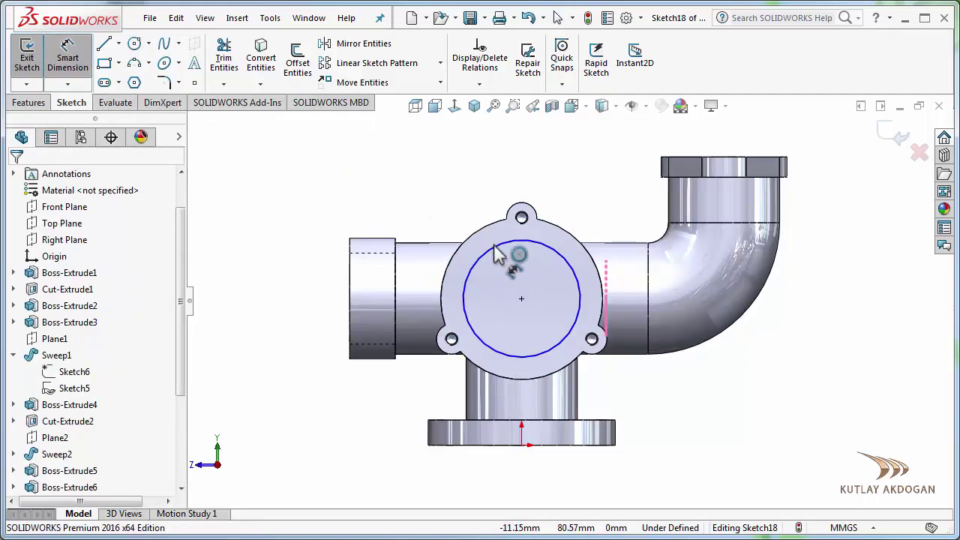
click(497, 240)
click(533, 167)
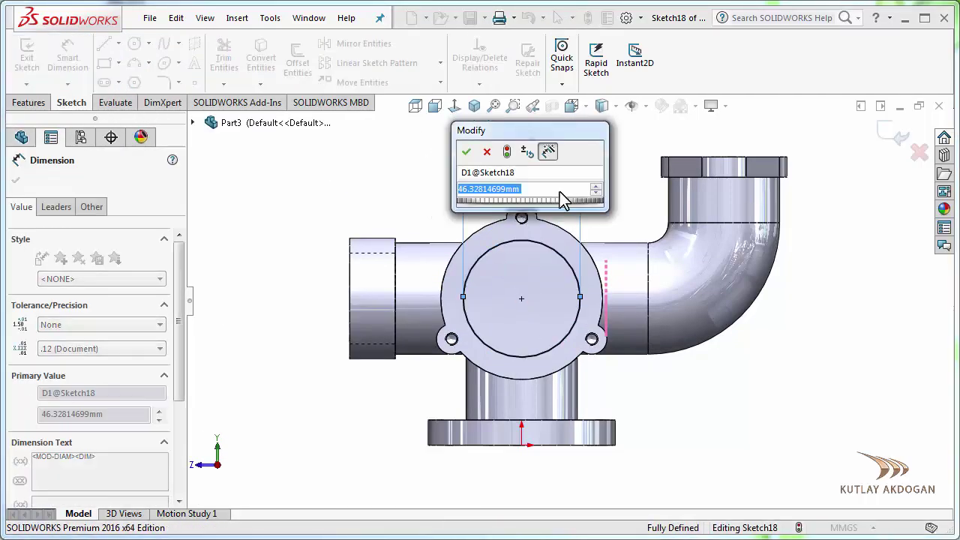
text(54)
key(Return)
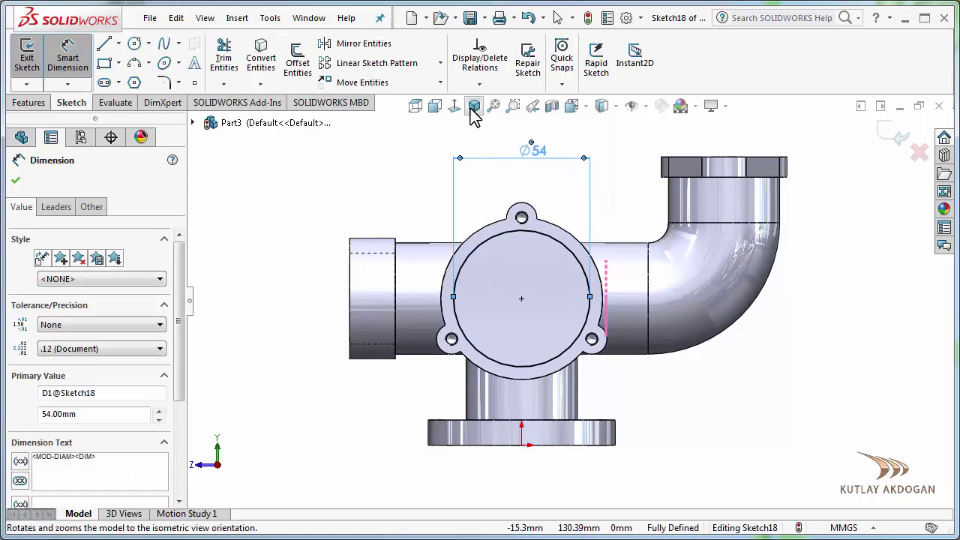
click(420, 105)
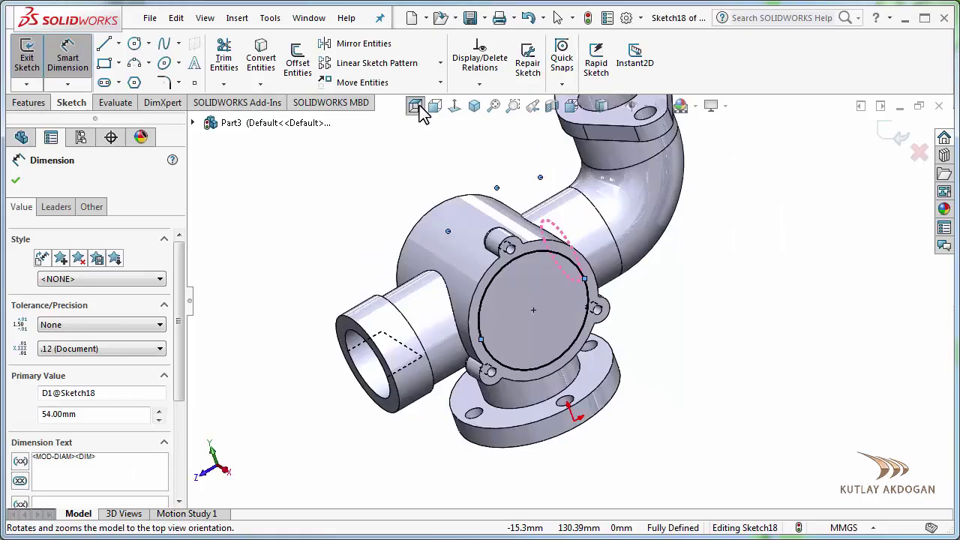
scroll(546, 331, down, 4)
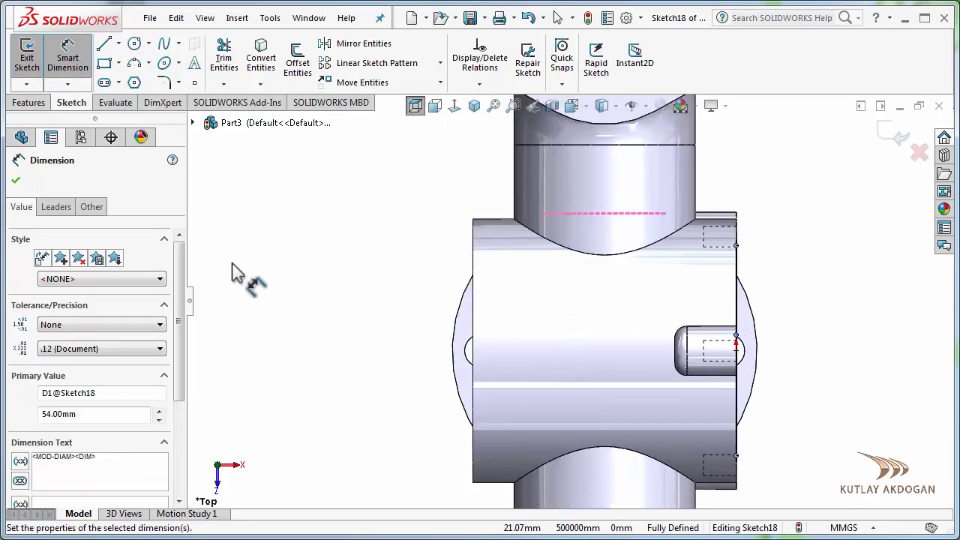
click(28, 103)
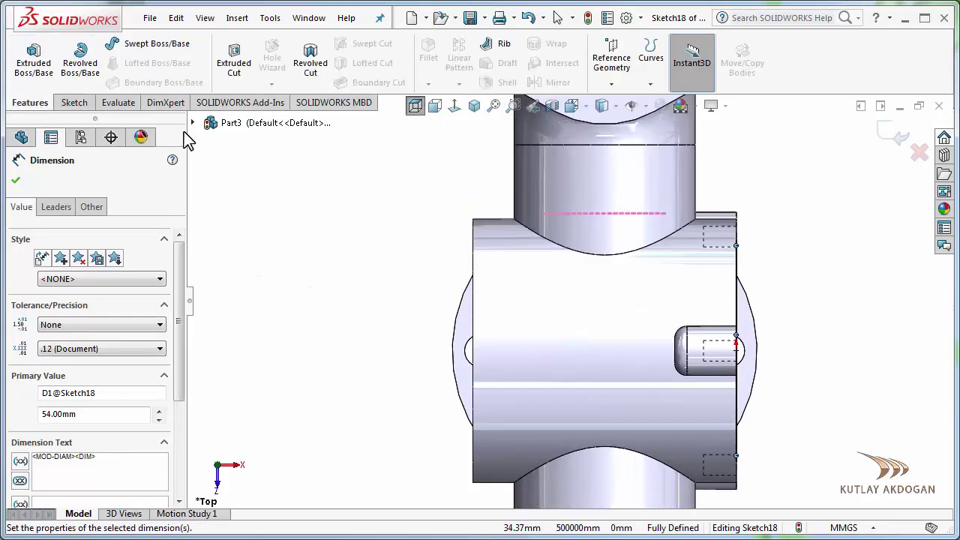
- Extrude-cut Sketch18's Ø54 circle 58 mm Blind into the cover, then view Isometric
click(233, 64)
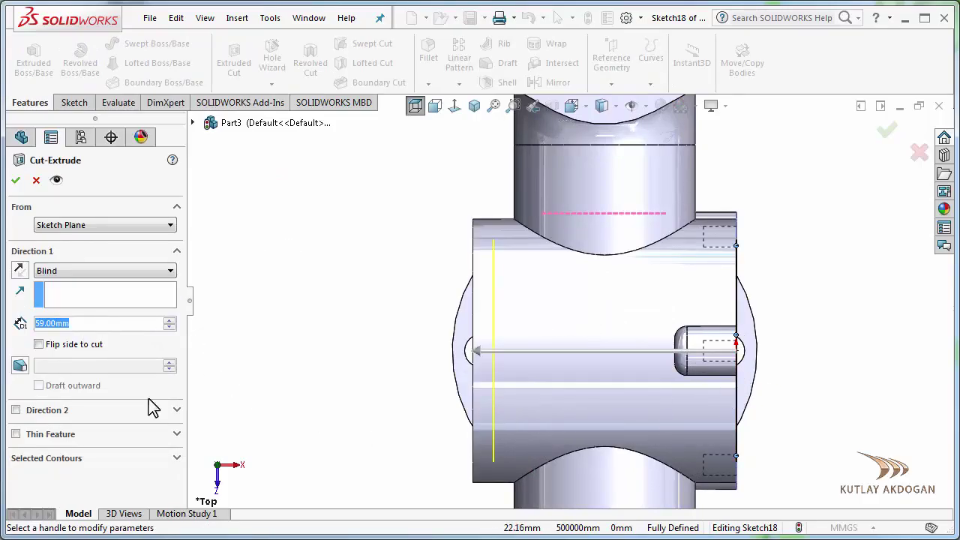
key(Down)
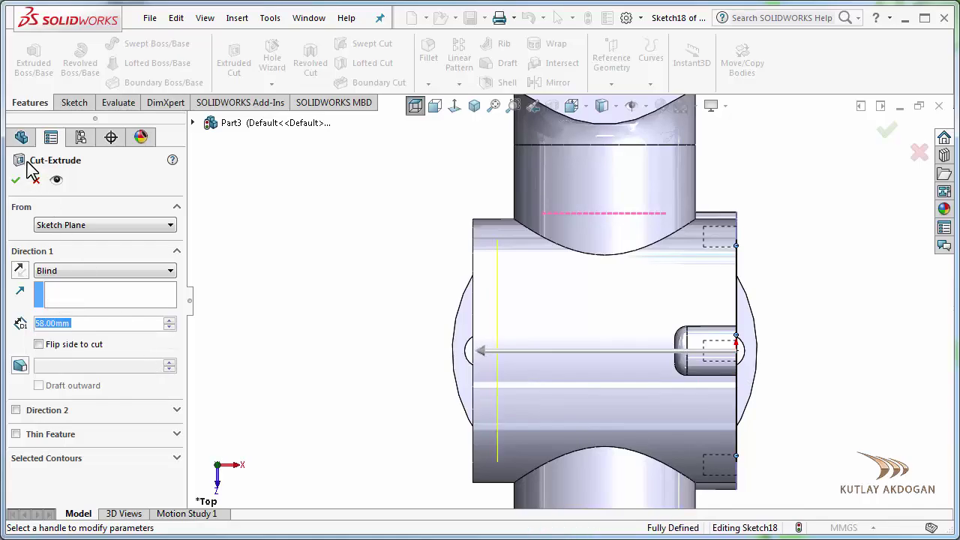
click(16, 181)
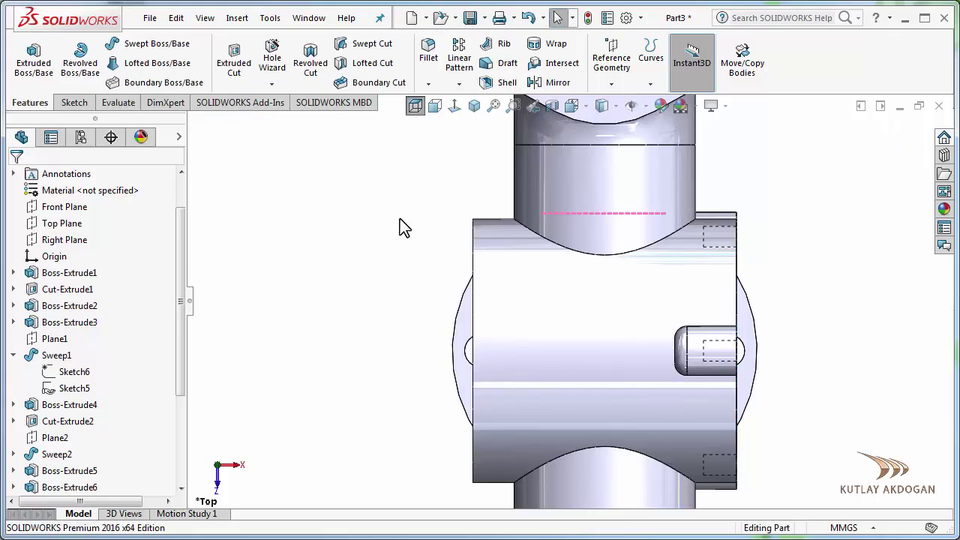
click(474, 105)
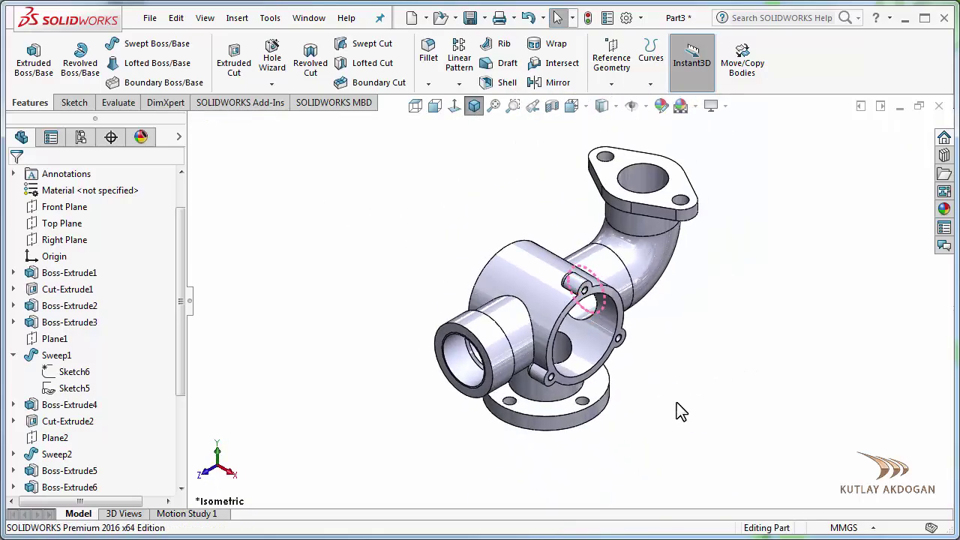
middle_drag(679, 412, 553, 283)
scroll(534, 348, down, 3)
scroll(534, 349, down, 2)
scroll(593, 354, up, 2)
click(474, 105)
click(443, 152)
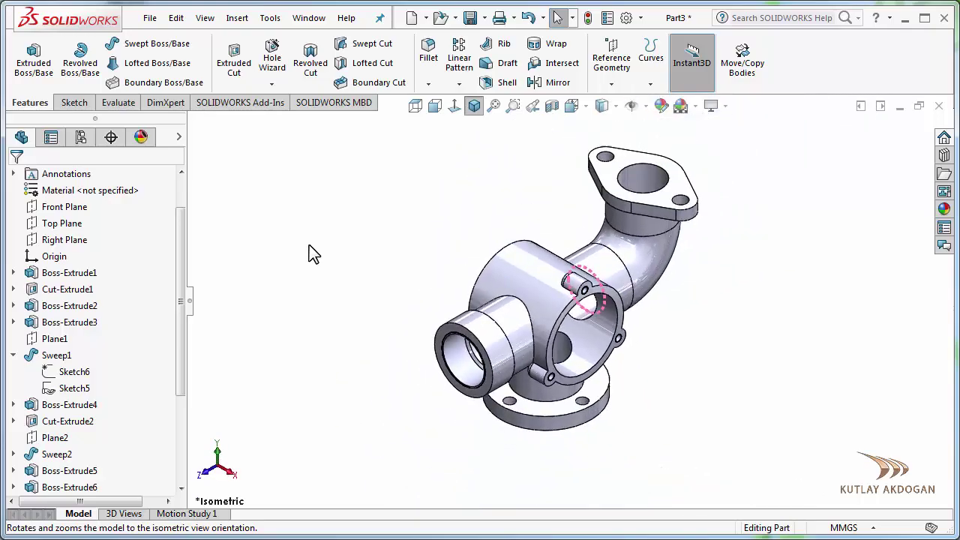
scroll(635, 267, down, 3)
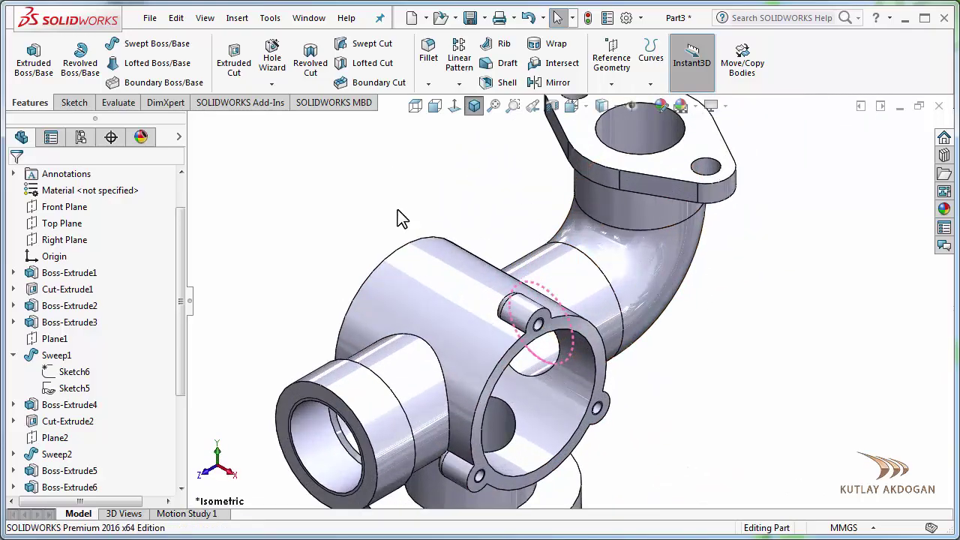
- Fillet the elbow flange's pipe-junction edge with a 2 mm radius
click(428, 54)
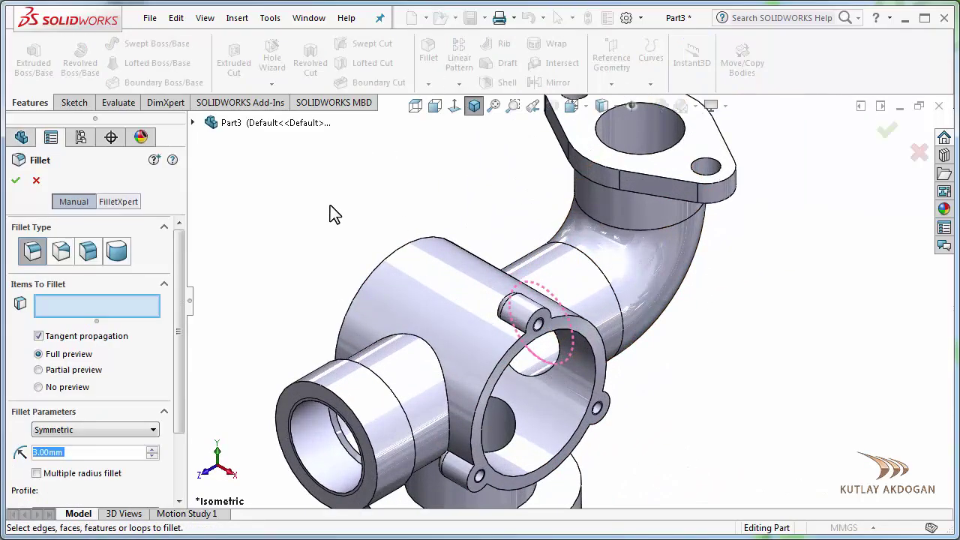
text(2)
key(Return)
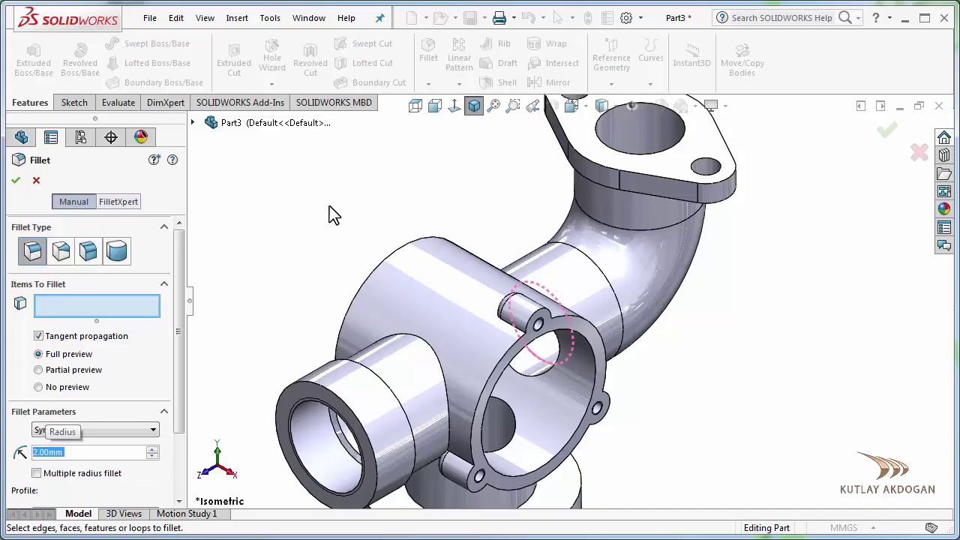
middle_drag(754, 313, 711, 154)
scroll(739, 272, down, 5)
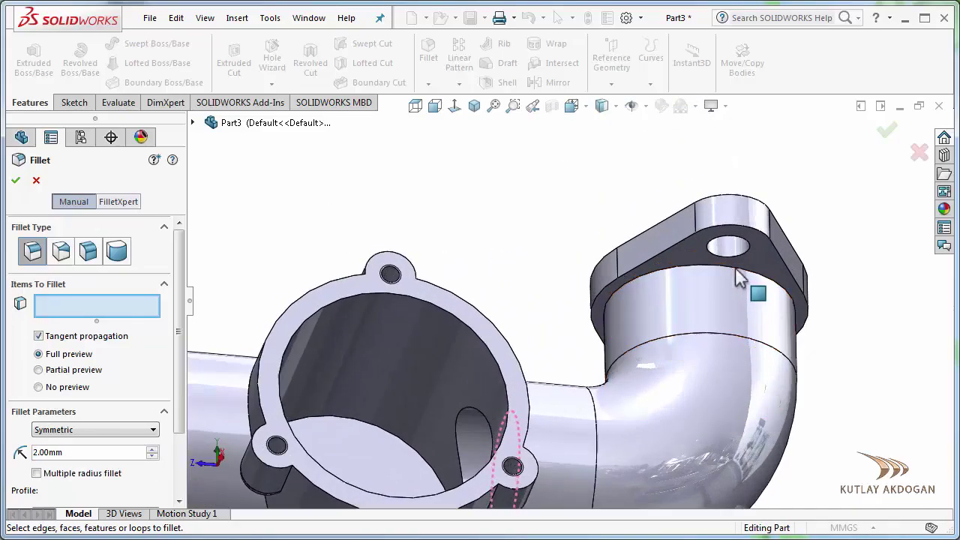
click(716, 285)
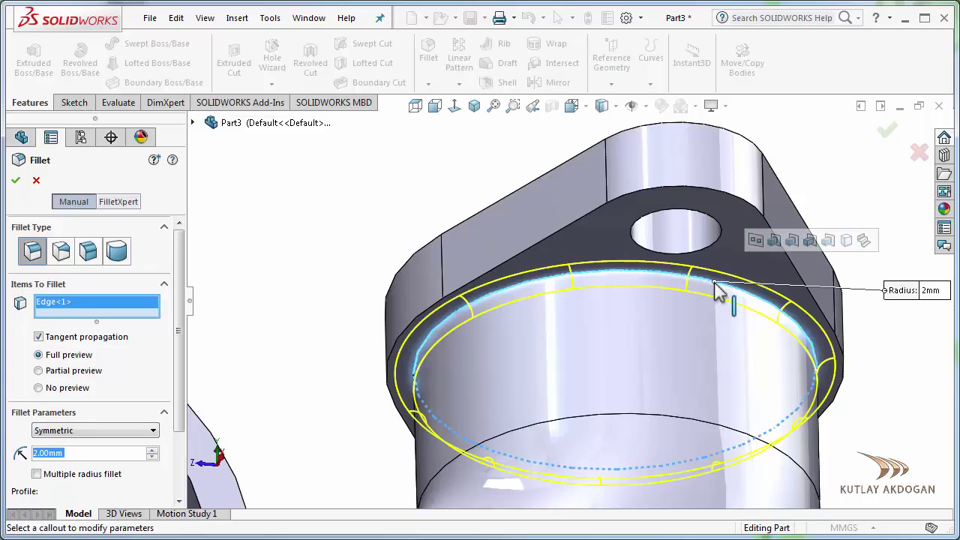
key(Return)
scroll(717, 315, up, 8)
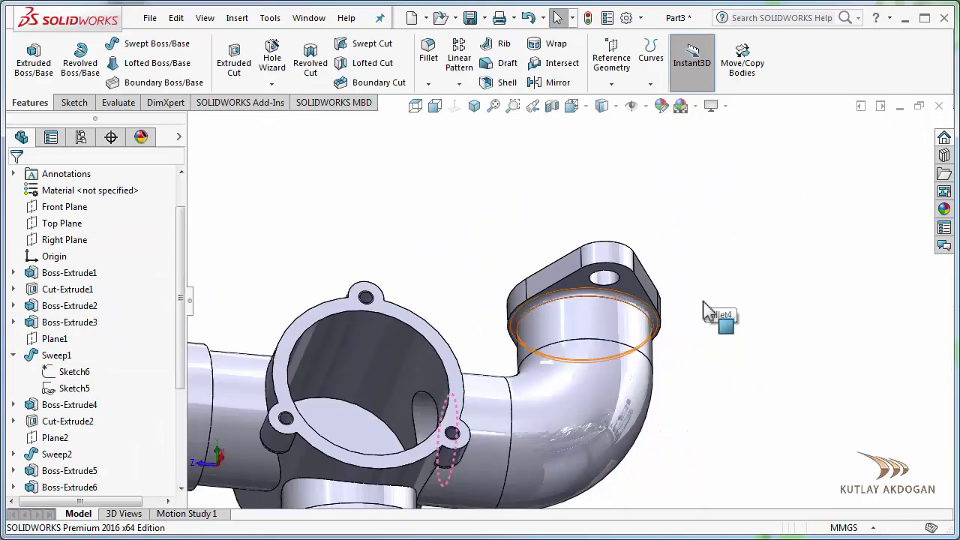
- Add a 2 mm fillet where the bottom pipe meets its flange
middle_drag(621, 390, 601, 495)
scroll(450, 460, down, 6)
scroll(545, 394, down, 10)
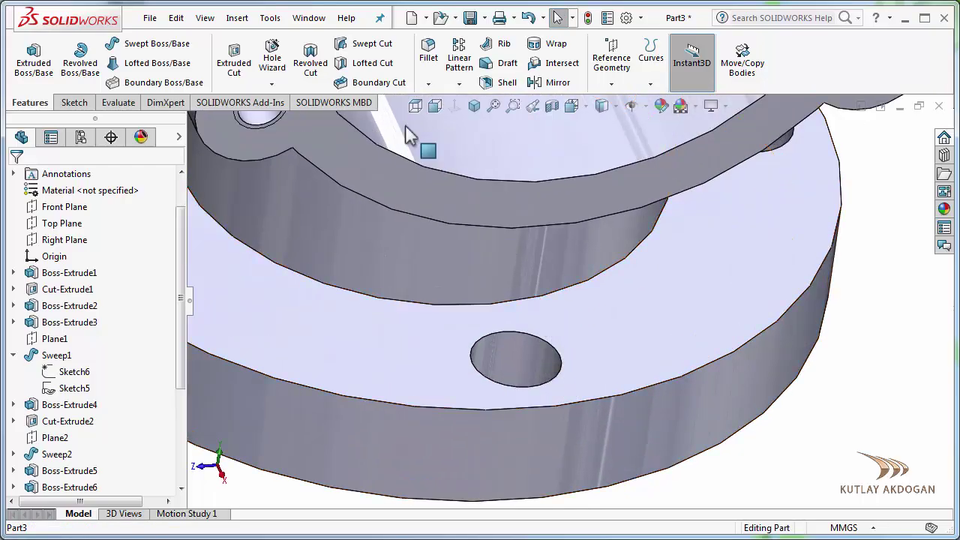
click(429, 50)
click(531, 296)
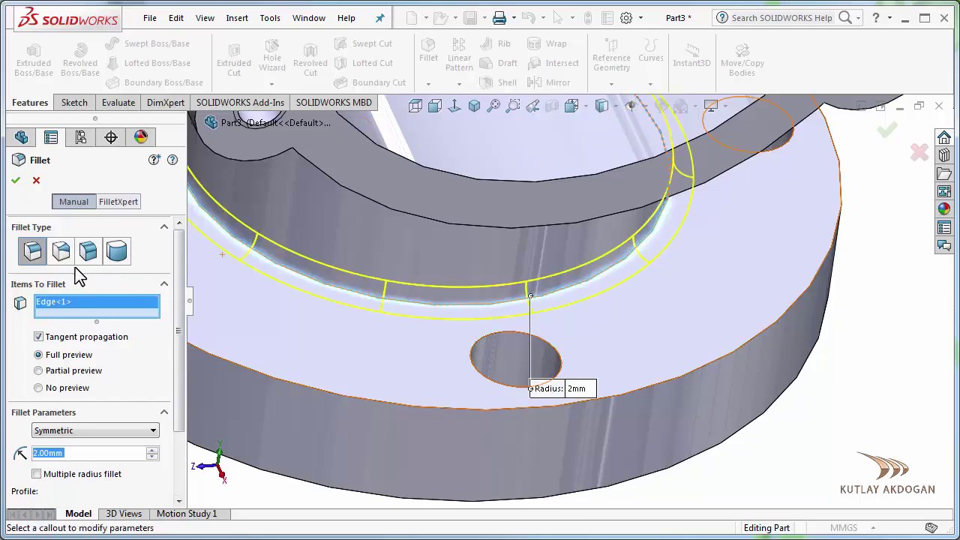
click(18, 183)
scroll(492, 373, up, 5)
middle_drag(492, 379, 515, 208)
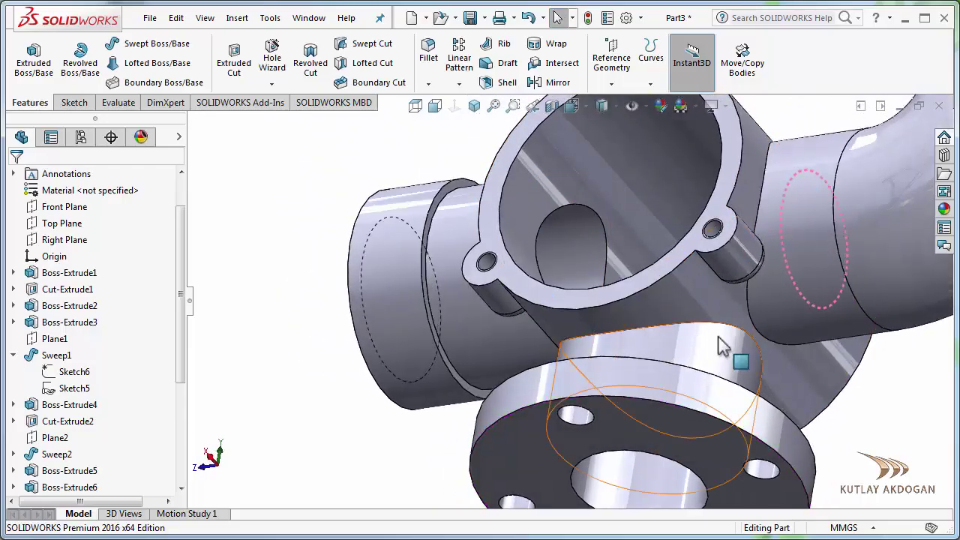
- Fillet the edge where the bottom pipe joins the body at 2 mm
scroll(467, 182, down, 5)
click(428, 53)
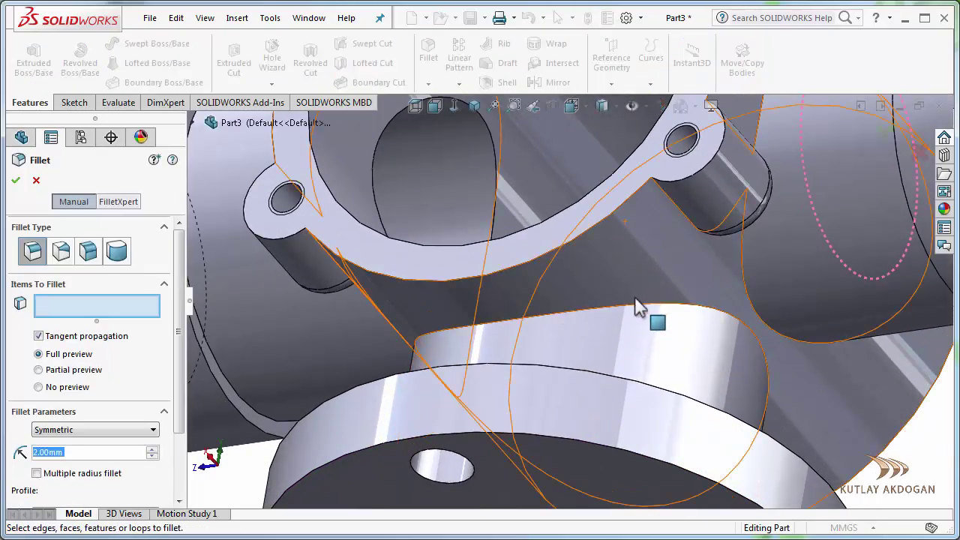
click(635, 317)
key(Return)
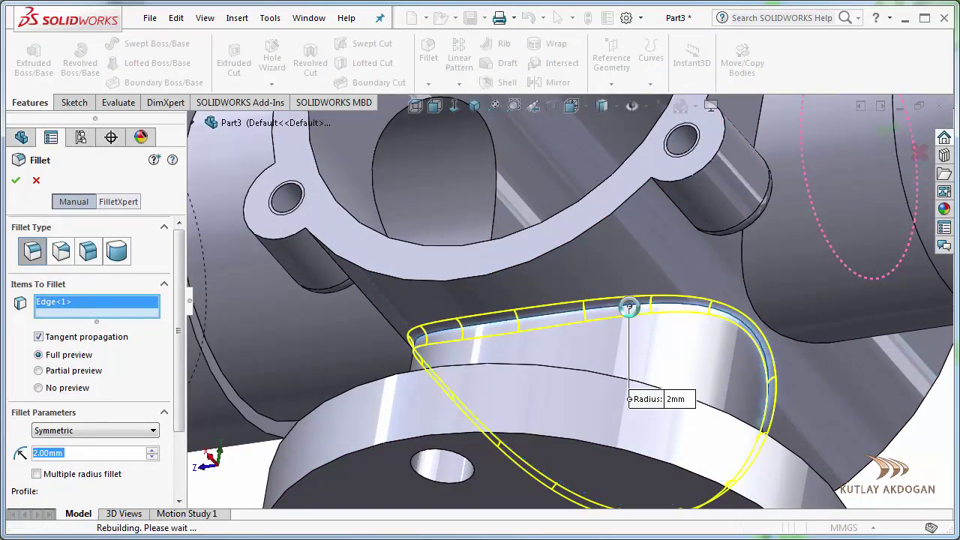
scroll(621, 381, up, 6)
middle_drag(696, 428, 570, 352)
scroll(648, 250, down, 5)
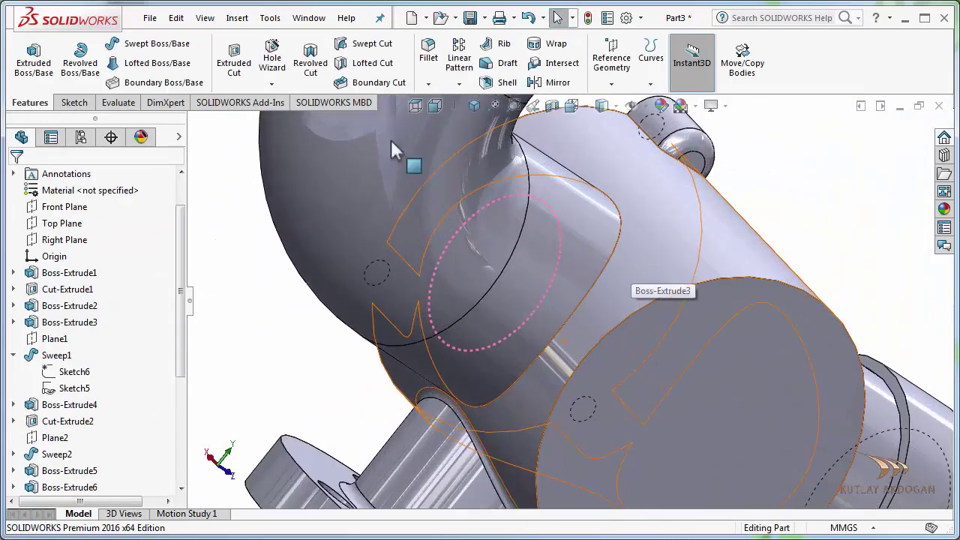
- Fillet the elbow pipe-to-body junction edge at 2 mm
click(425, 51)
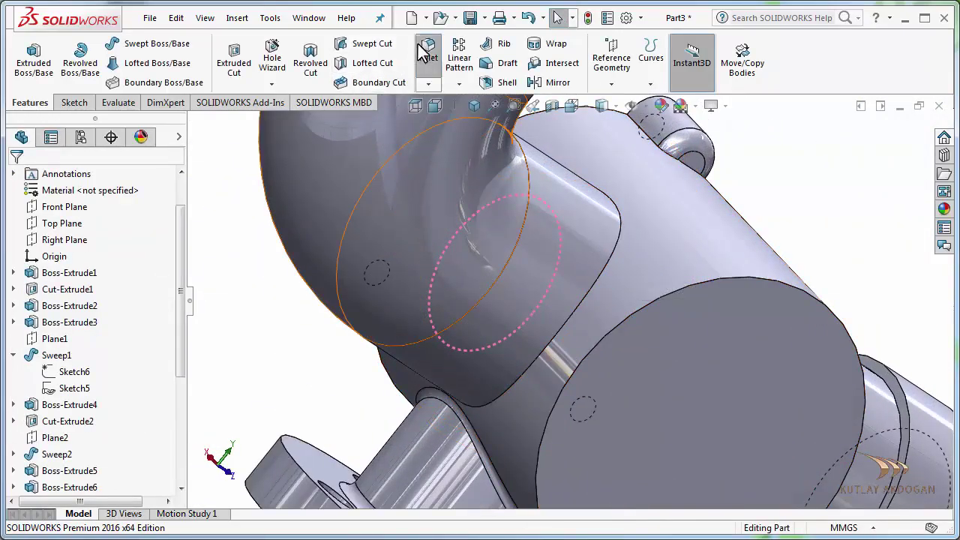
click(603, 281)
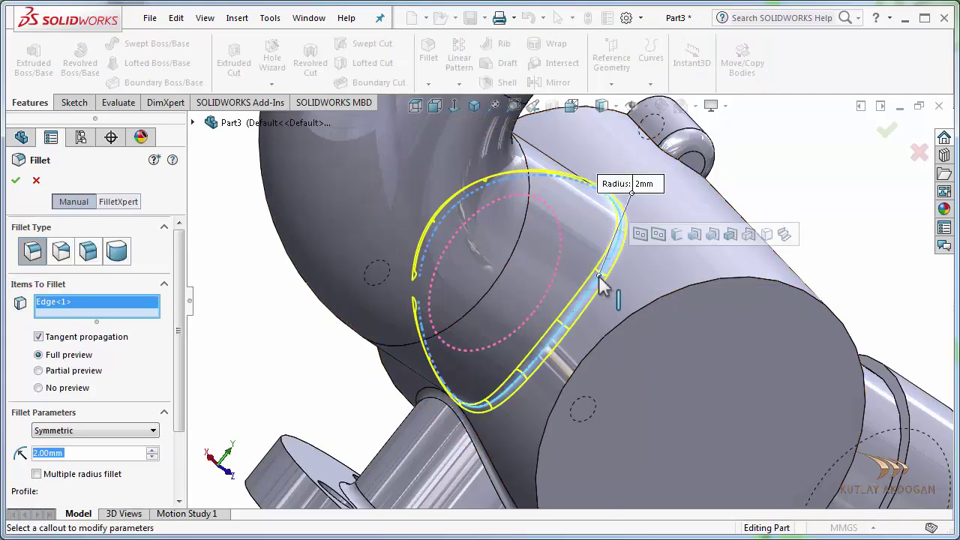
key(Return)
key(f)
middle_drag(606, 358, 673, 343)
scroll(673, 343, down, 5)
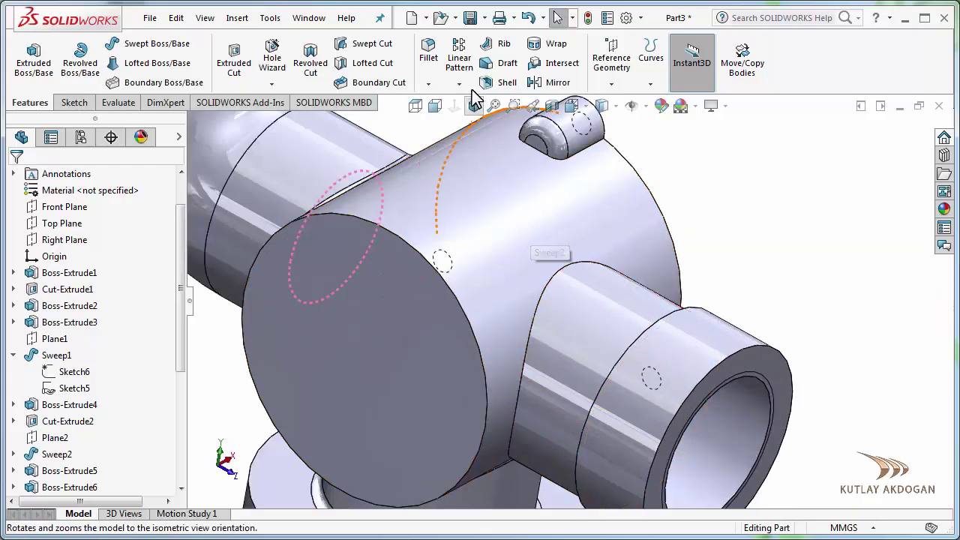
- Fillet the side pipe-to-body junction at 2 mm and return to Isometric view
click(431, 54)
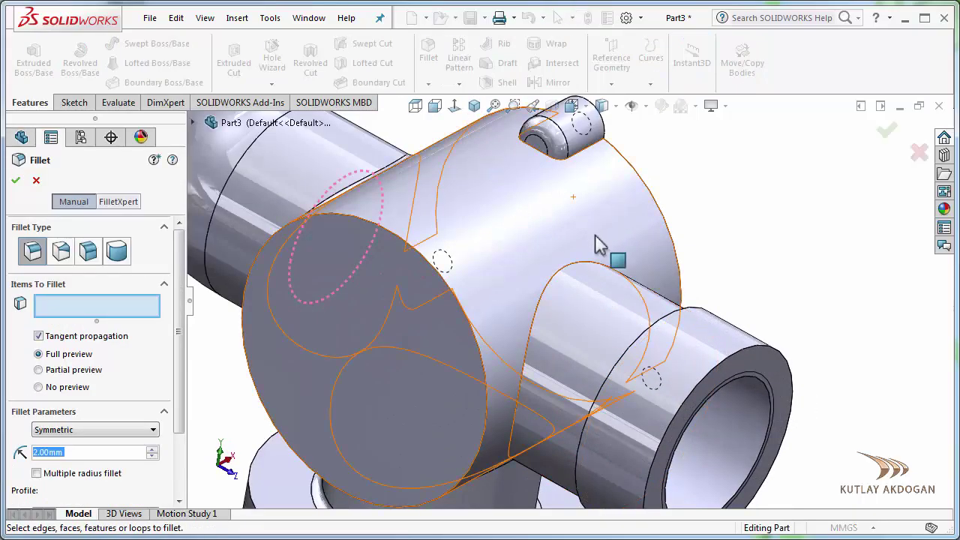
click(581, 274)
key(Return)
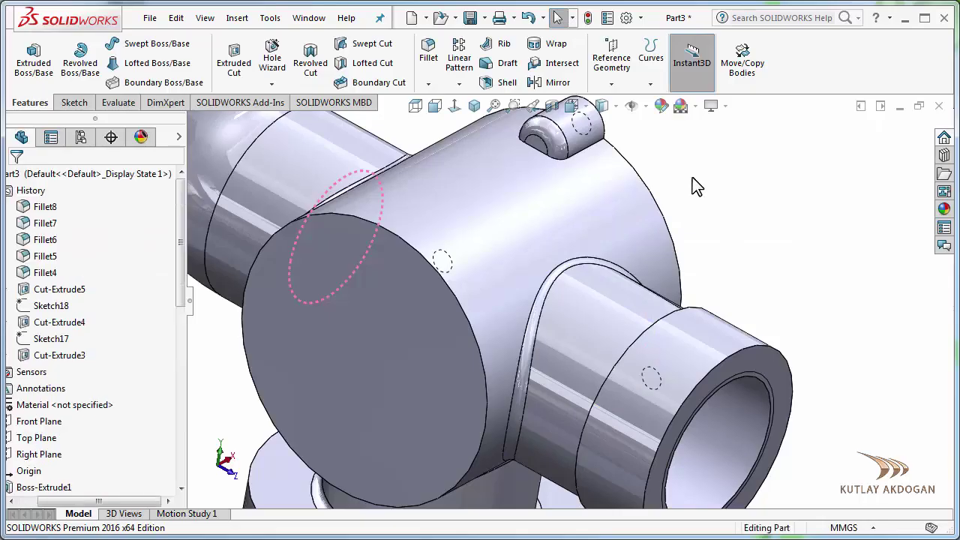
click(474, 105)
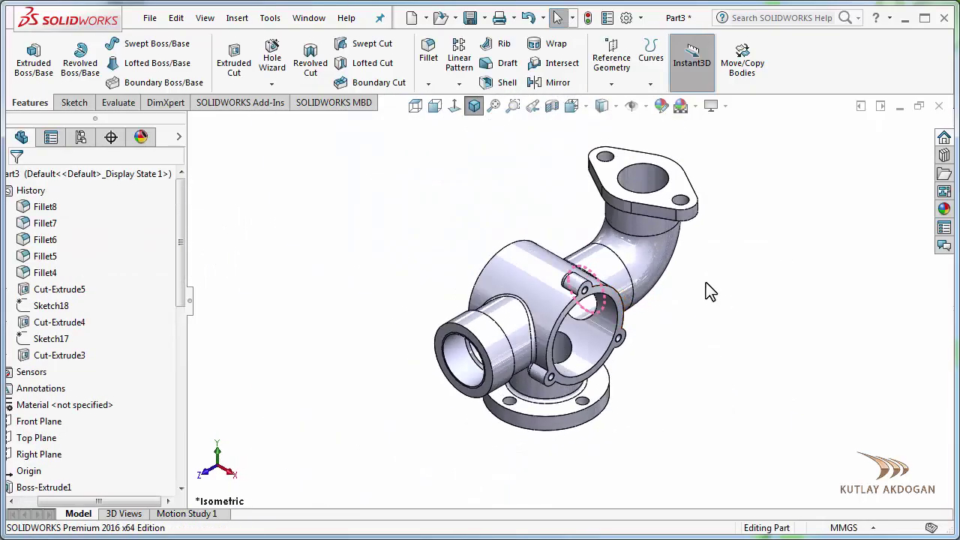
scroll(710, 292, down, 2)
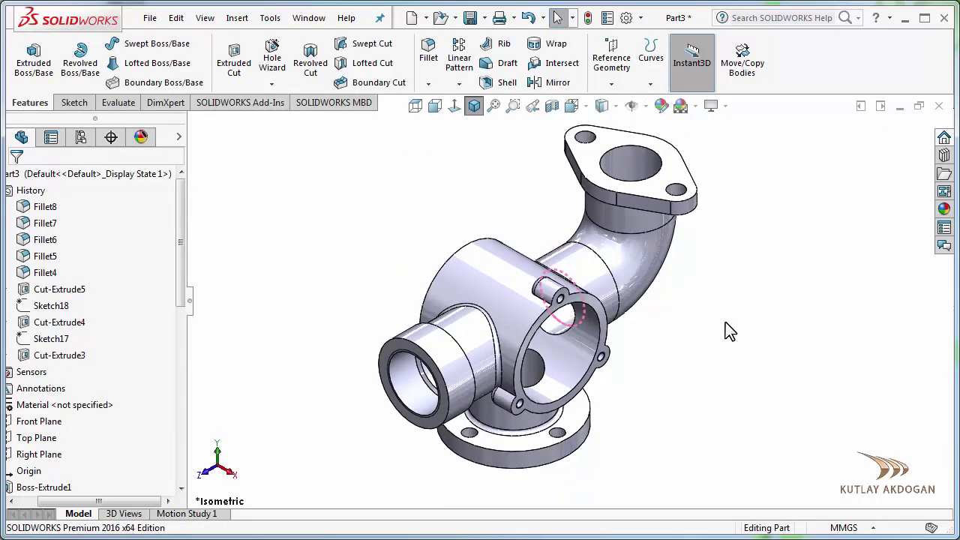